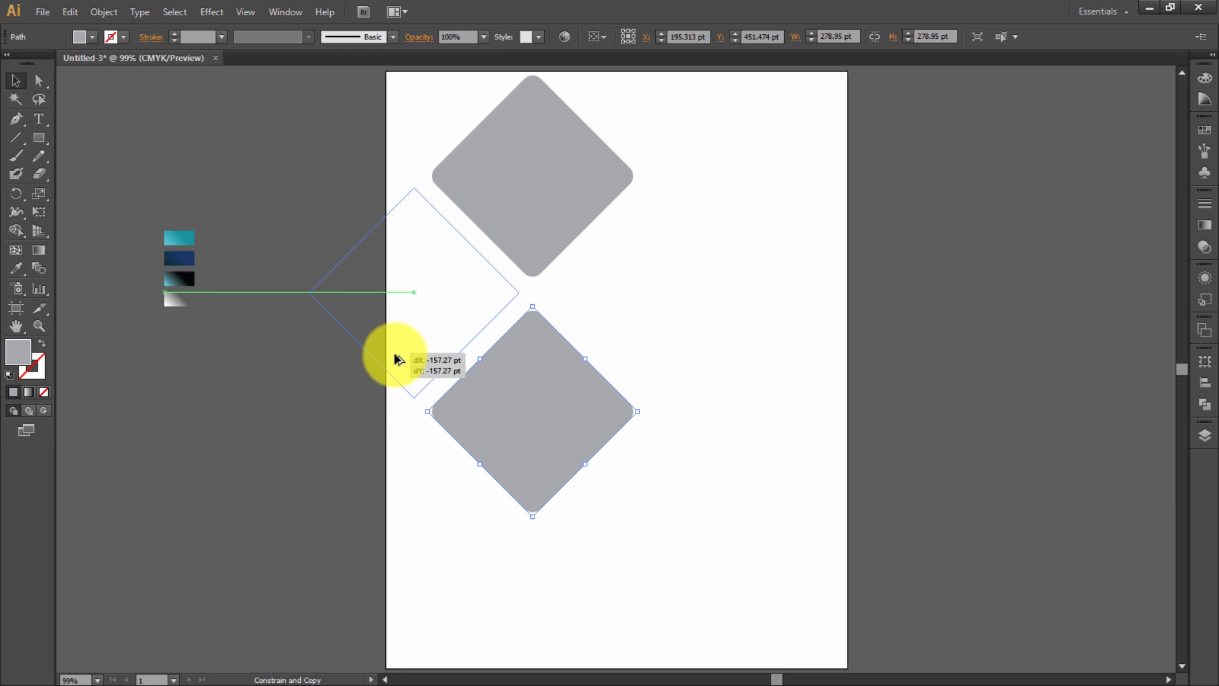
- Place a copy of the lower grey diamond about 157 pt left and 157 pt up, over the artboard's left edge
click(619, 324)
drag(776, 347, 733, 348)
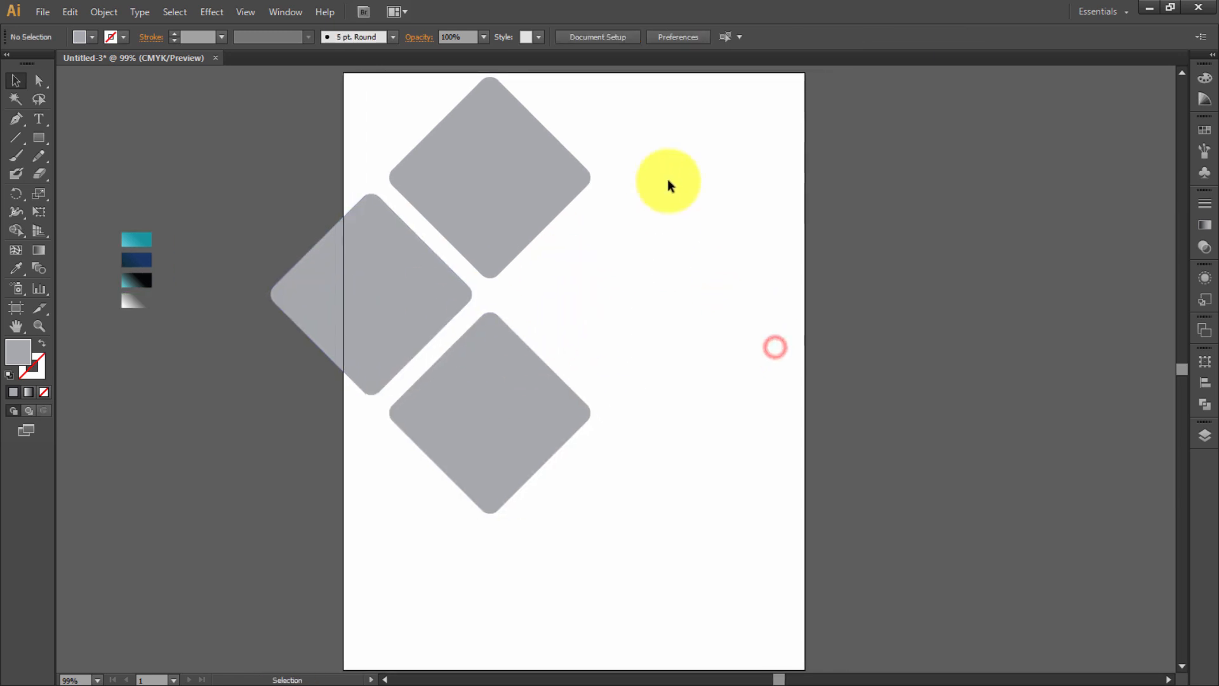
drag(423, 434, 423, 433)
drag(515, 422, 489, 425)
click(706, 410)
- Select all three grey diamonds and scale them up slightly together, keeping their proportions
drag(588, 122, 420, 439)
drag(684, 295, 690, 295)
scroll(635, 330, up, 2)
drag(485, 514, 484, 520)
key(space)
drag(570, 531, 480, 461)
click(558, 441)
scroll(590, 451, up, 4)
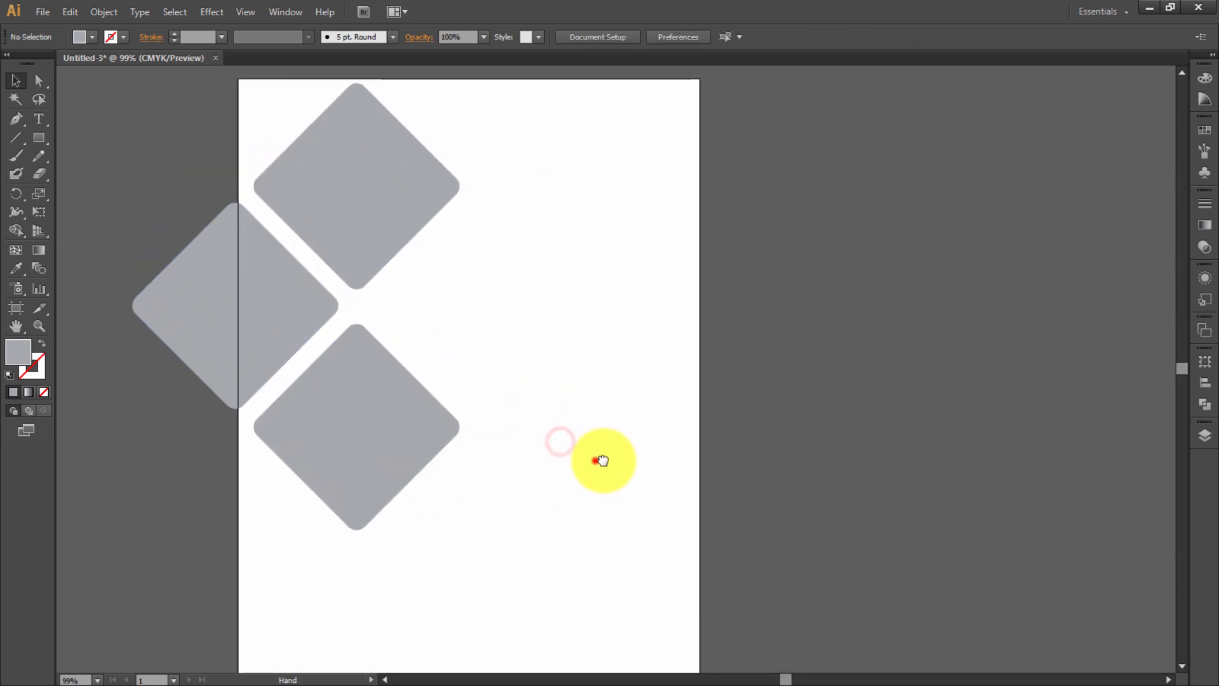
drag(593, 460, 640, 466)
click(608, 112)
drag(362, 546, 362, 547)
click(767, 457)
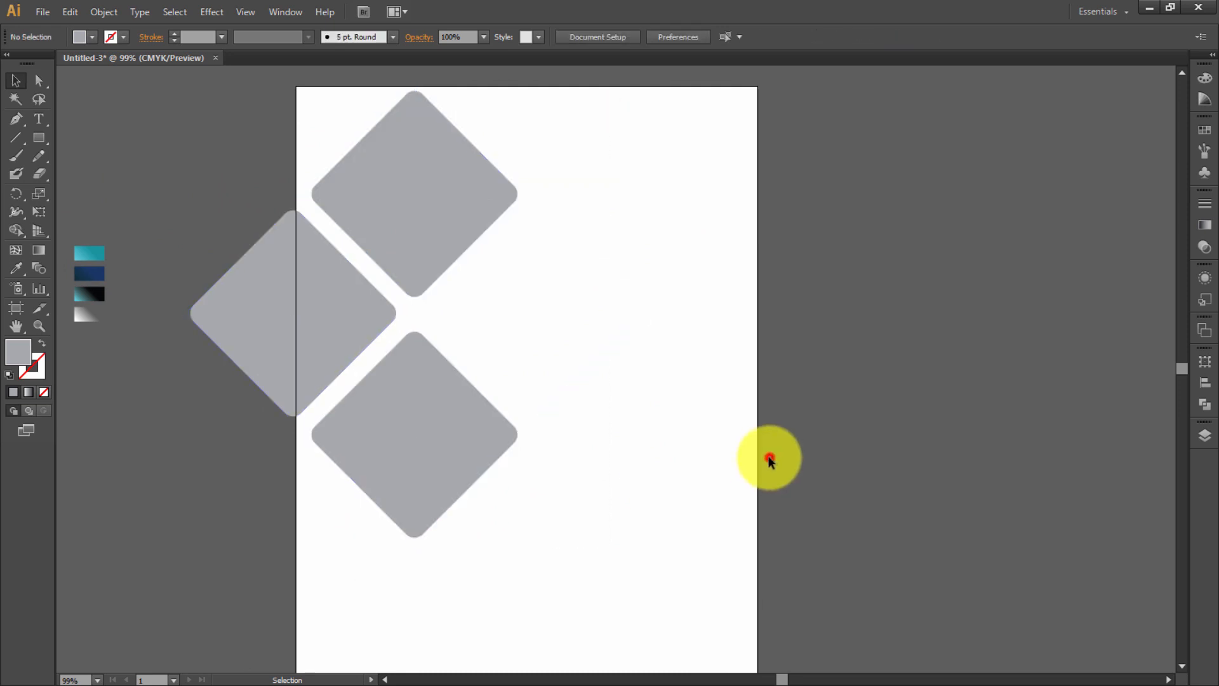
- Offset the paths of all three grey diamonds by -11 pt with miter joins
drag(596, 177, 471, 526)
click(104, 11)
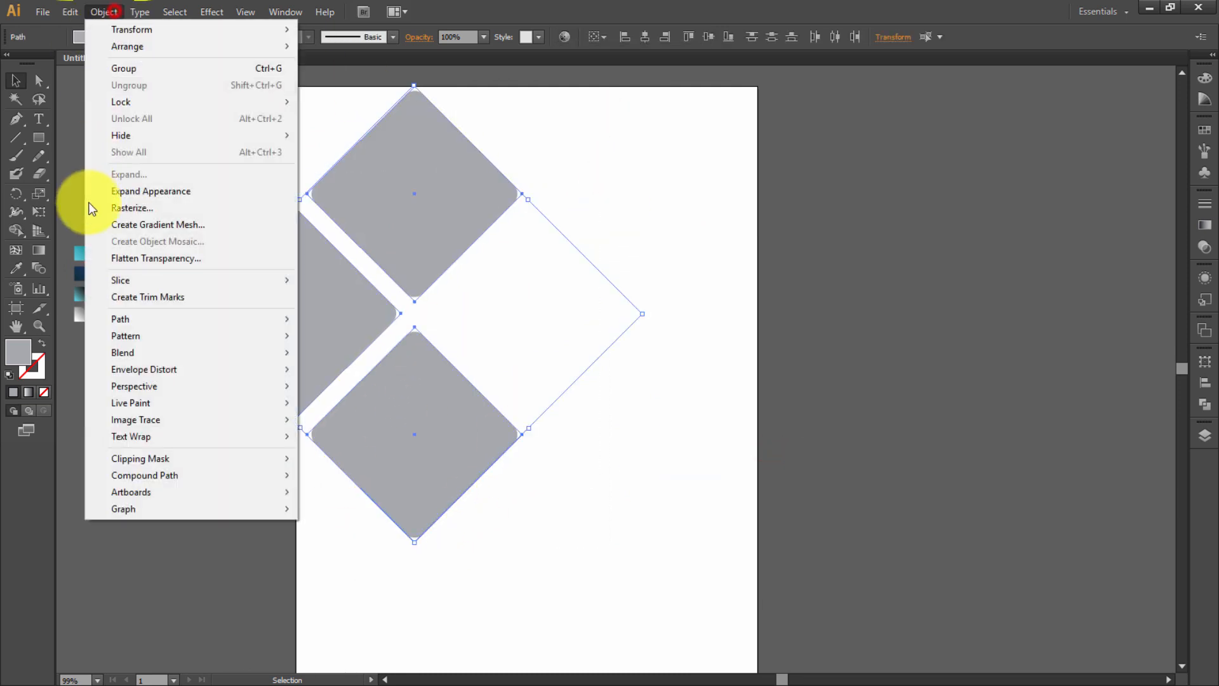
click(147, 321)
click(314, 375)
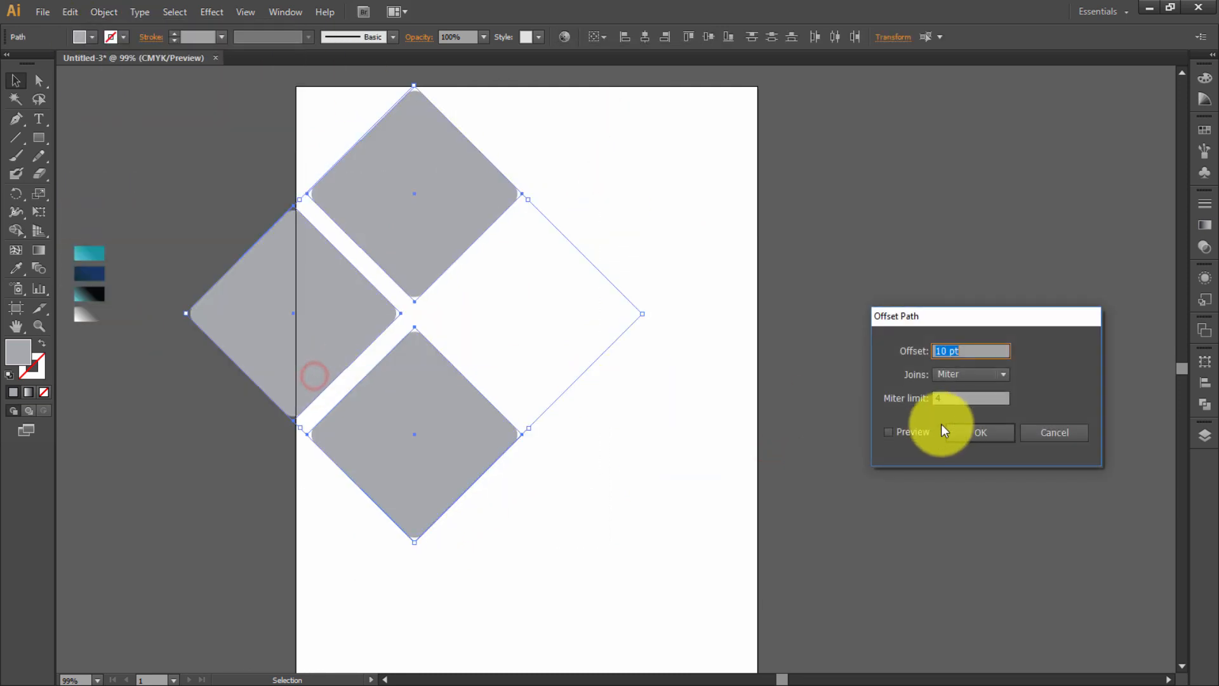
click(896, 429)
double_click(970, 351)
text(-7)
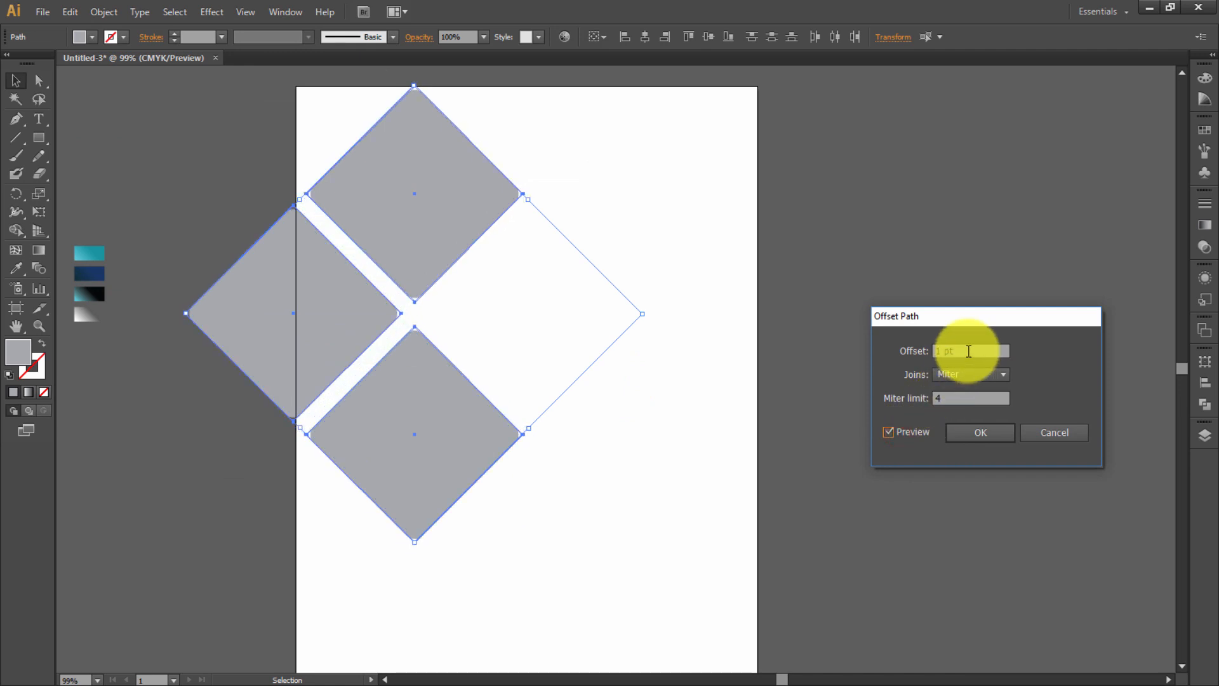
key(Down)
key(Down)
key(Down)
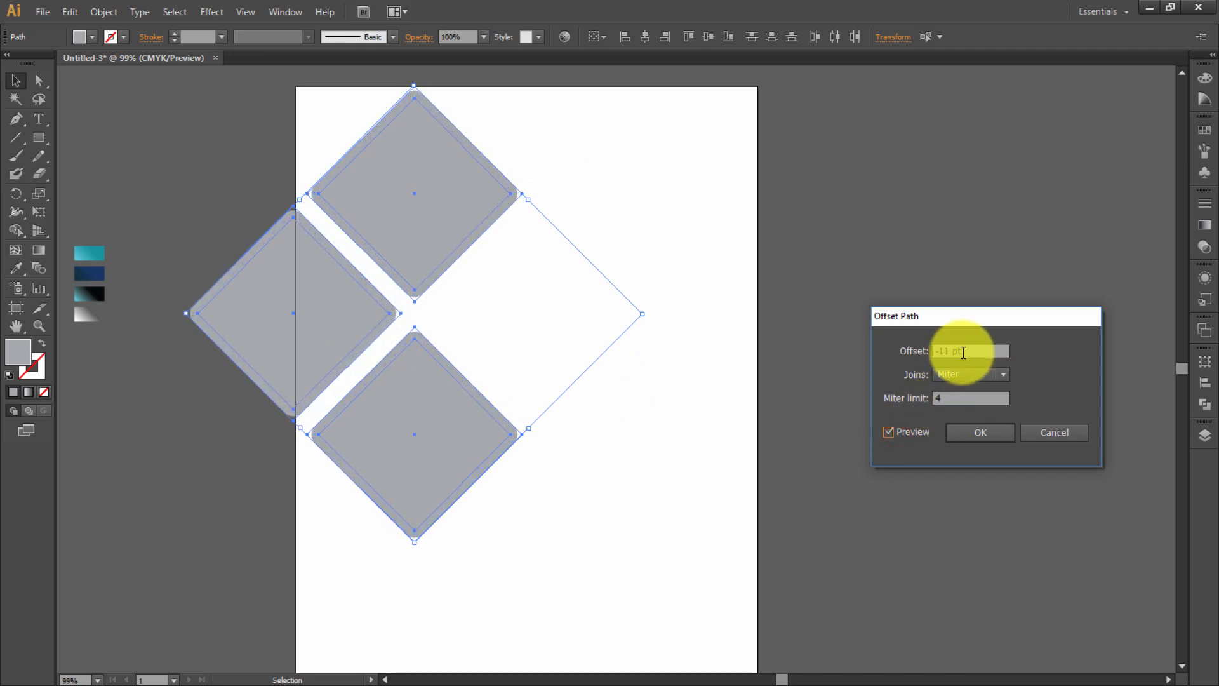
click(954, 430)
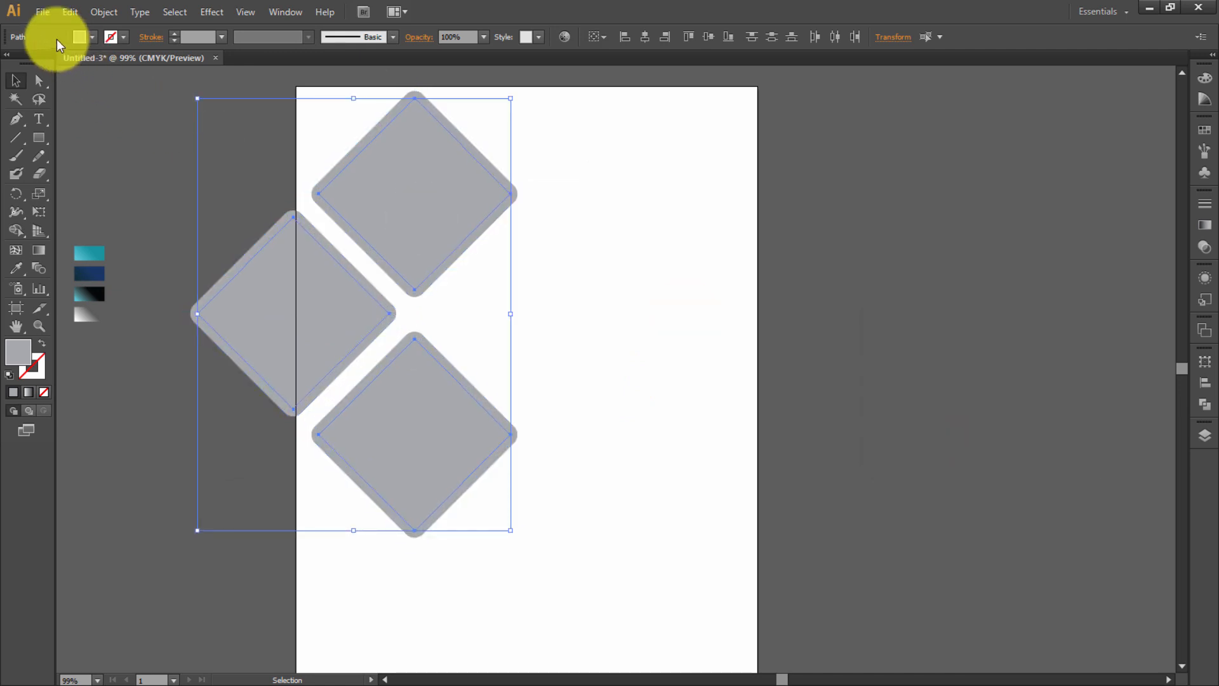
- Fill the three inner offset diamonds with white
click(93, 40)
click(35, 67)
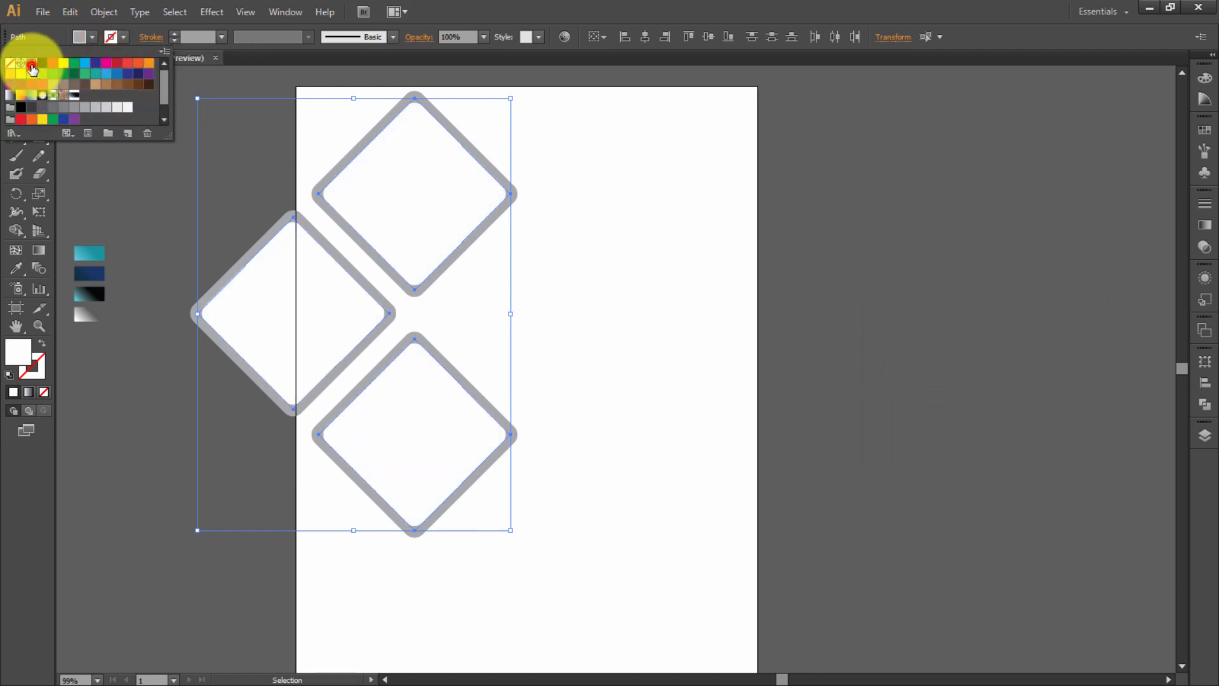
click(593, 262)
click(659, 349)
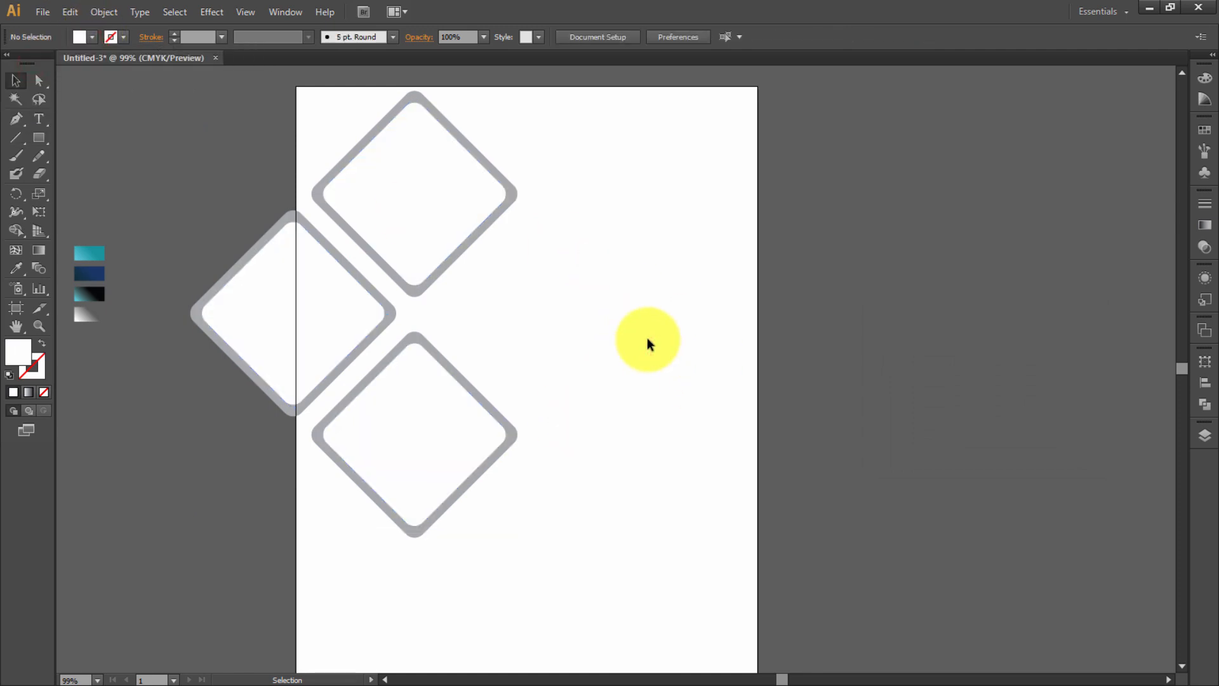
- Select the three inner diamonds and fill them with a very dark grey swatch
click(416, 200)
shift+click(318, 312)
shift+click(394, 402)
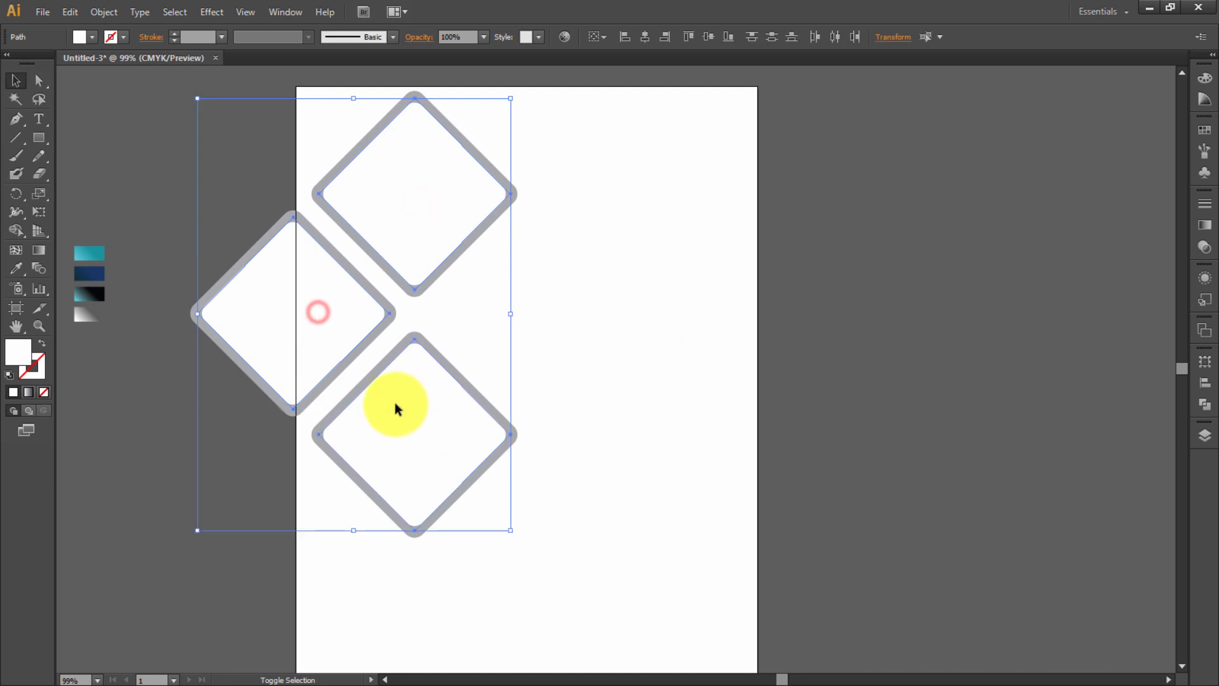
click(87, 35)
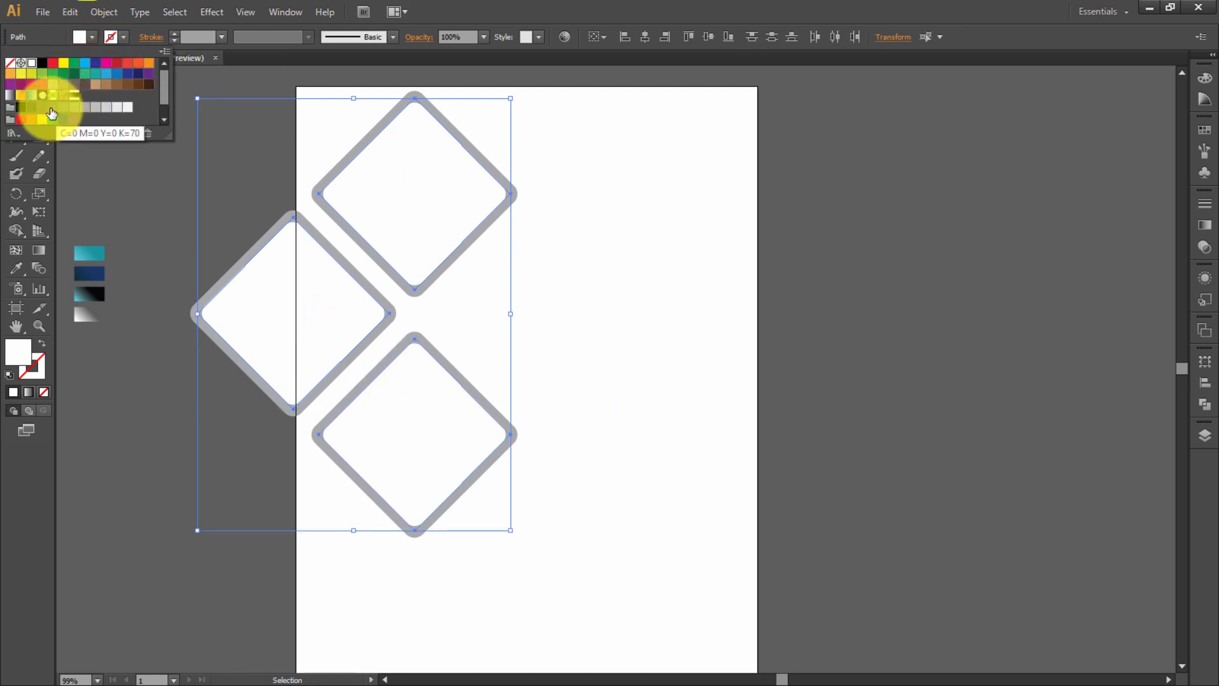
click(36, 113)
click(114, 181)
click(564, 249)
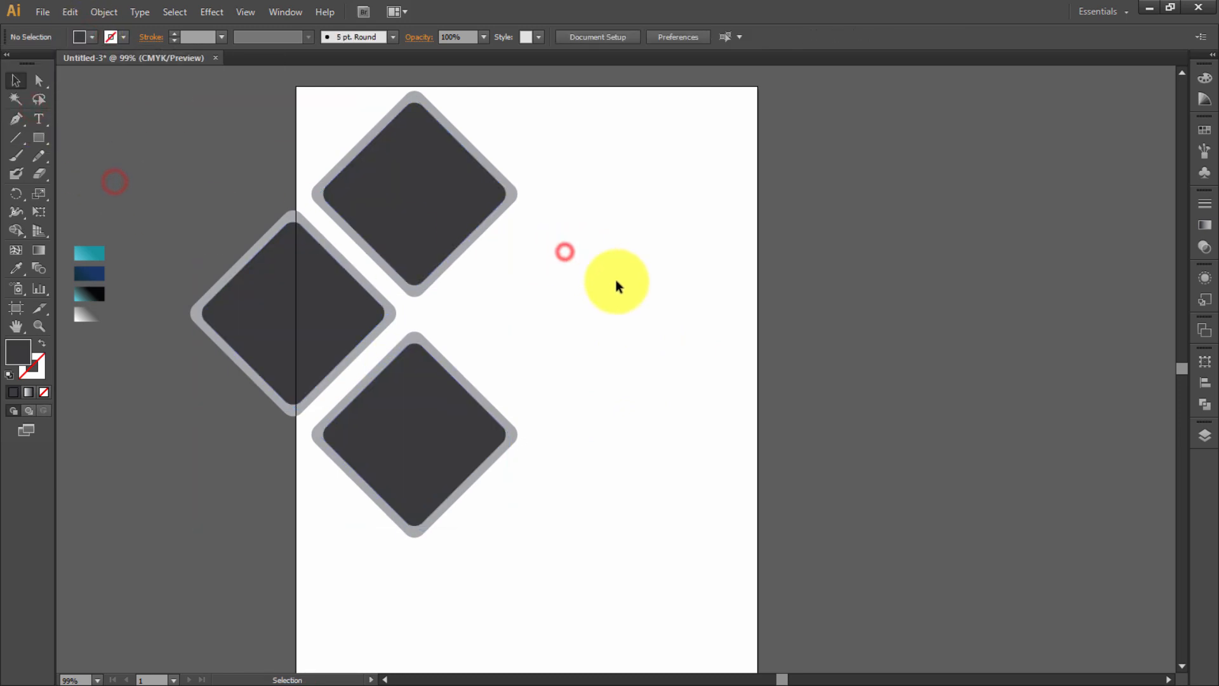
- Copy the upper dark inner diamond over the artboard's top-left corner and enlarge it to about 293 pt wide
key(space)
drag(629, 402, 581, 488)
drag(409, 305, 274, 202)
drag(362, 157, 379, 158)
drag(313, 196, 301, 197)
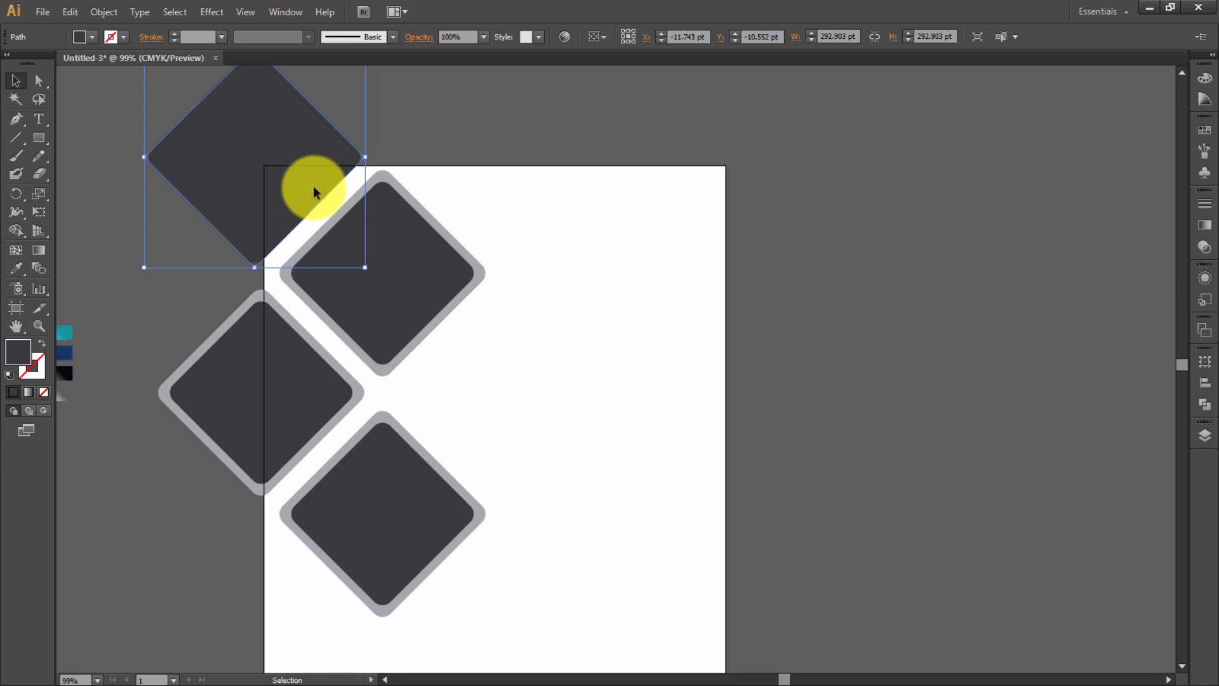
click(425, 141)
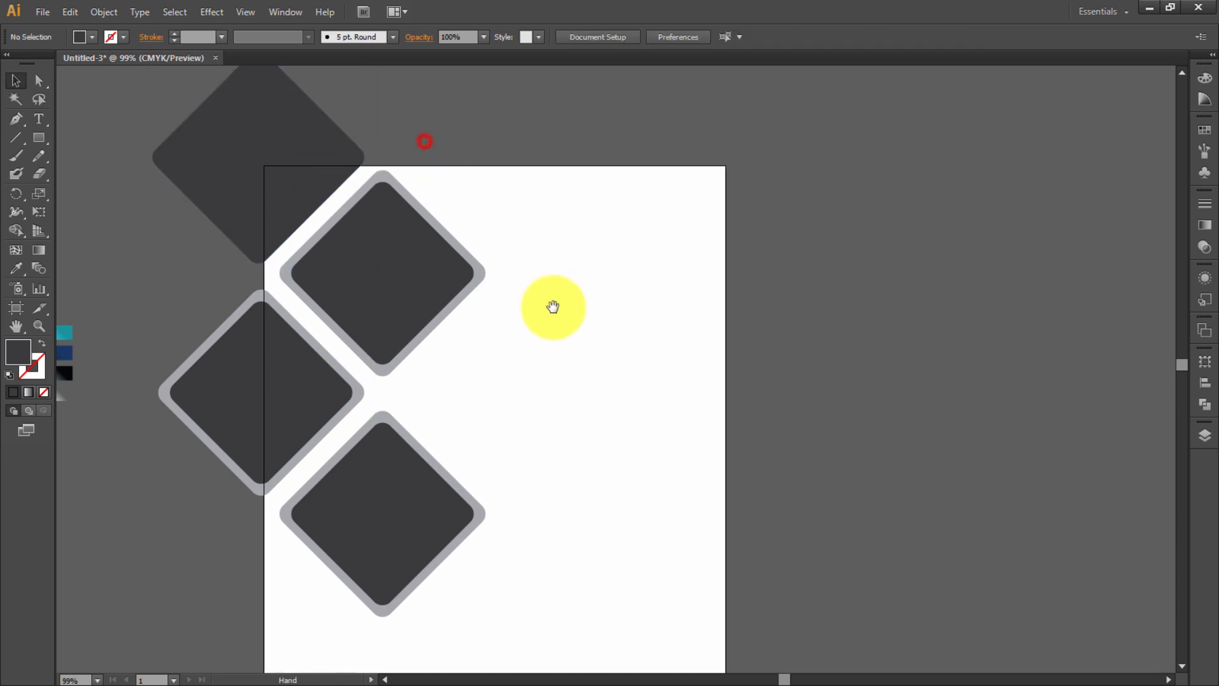
- Place another dark diamond copy over the artboard's bottom-left corner and enlarge it to about 560 pt wide
drag(553, 306, 473, 147)
scroll(503, 253, down, 1)
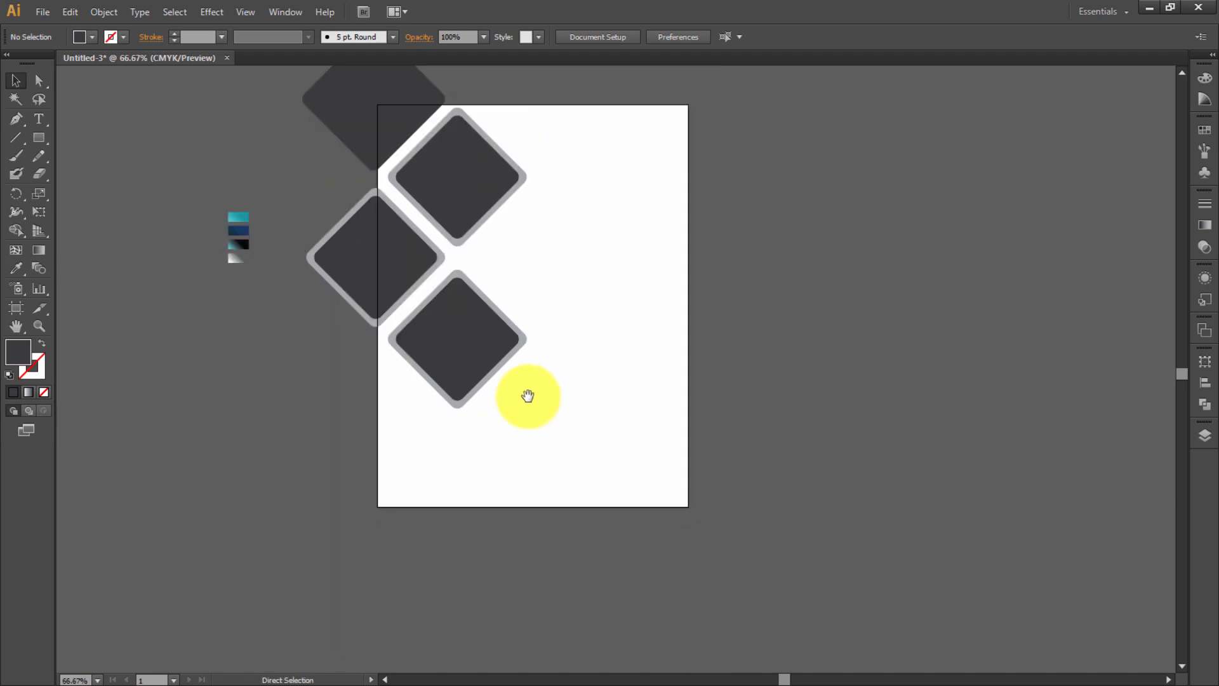
drag(533, 398, 448, 404)
drag(302, 529, 364, 527)
drag(363, 574, 432, 642)
click(544, 399)
drag(581, 475, 485, 398)
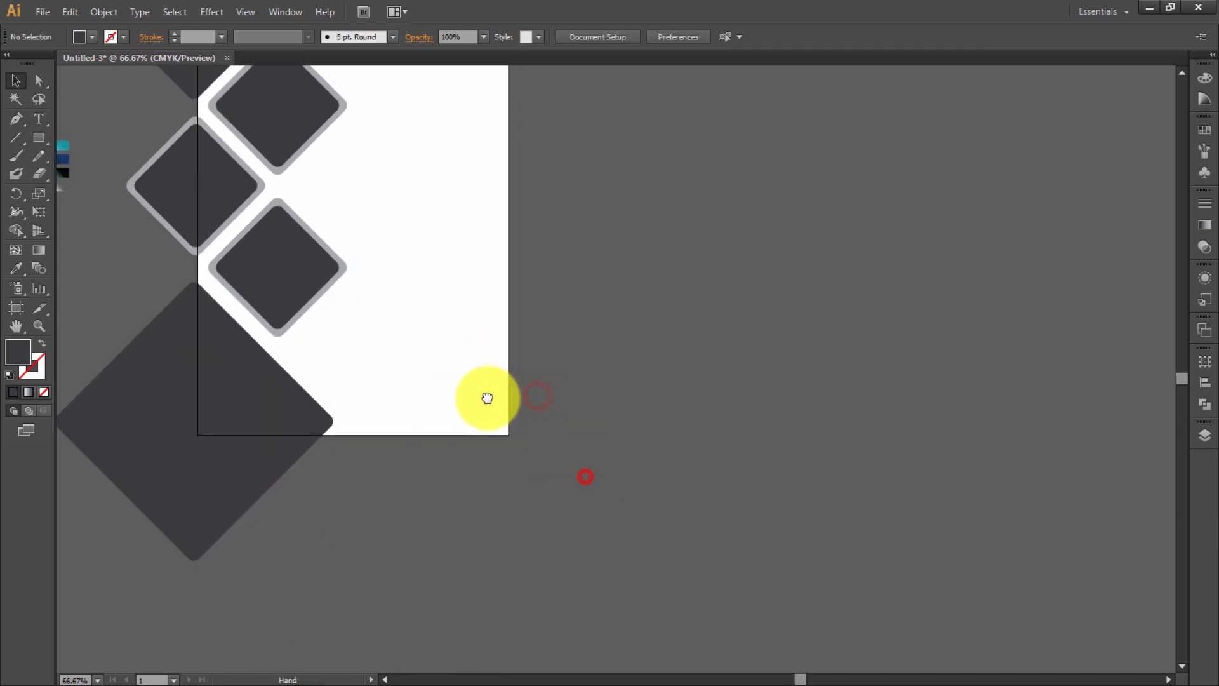
- Enlarge the bottom-left diamond to about 687 pt wide and position it parallel to the lower framed diamond with a narrow gap
drag(275, 451, 284, 458)
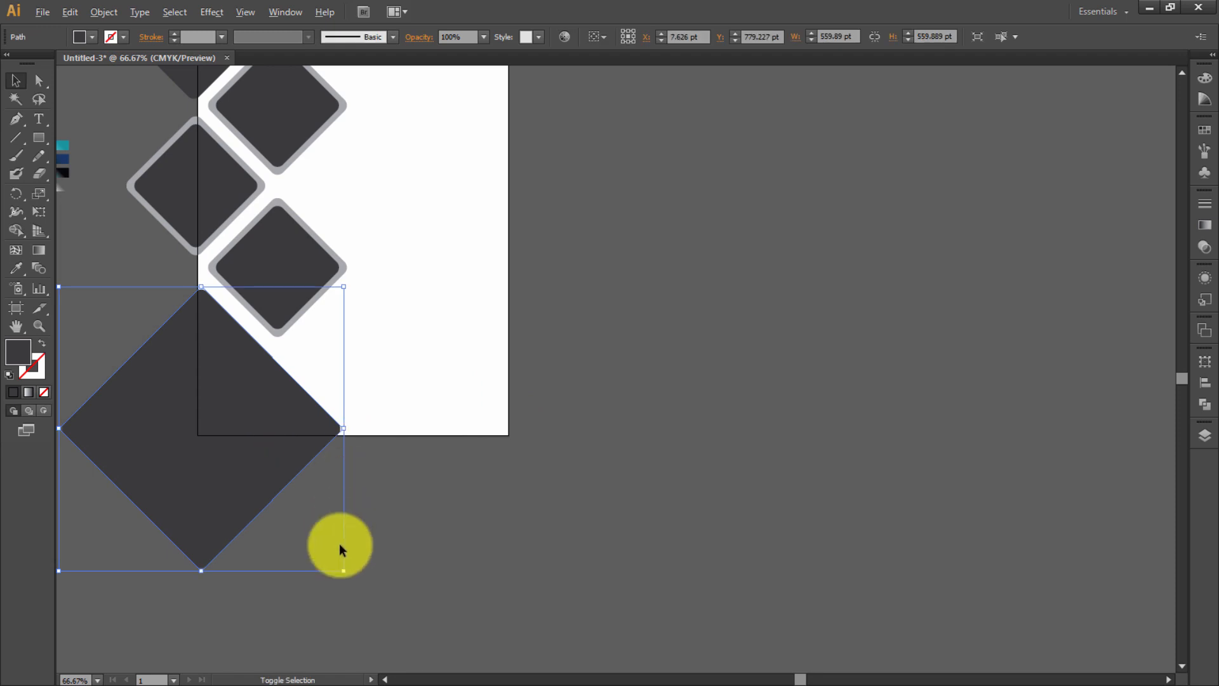
drag(342, 571, 358, 585)
click(375, 493)
click(314, 468)
drag(249, 474, 240, 487)
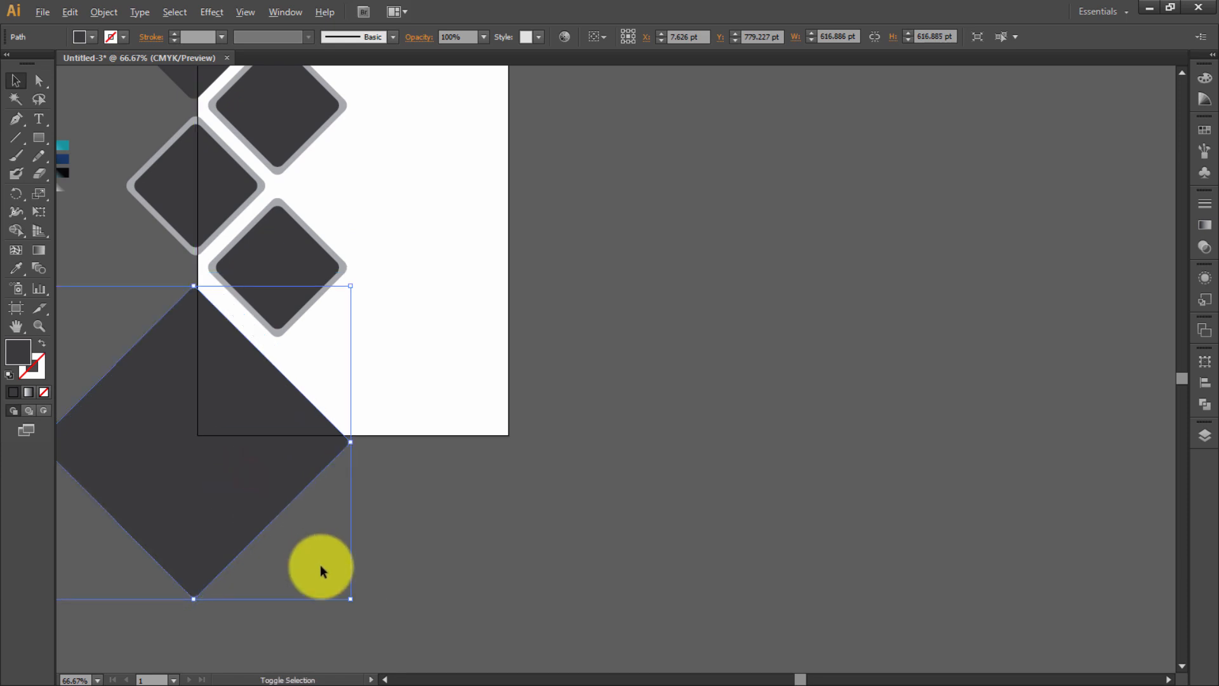
drag(351, 599, 368, 616)
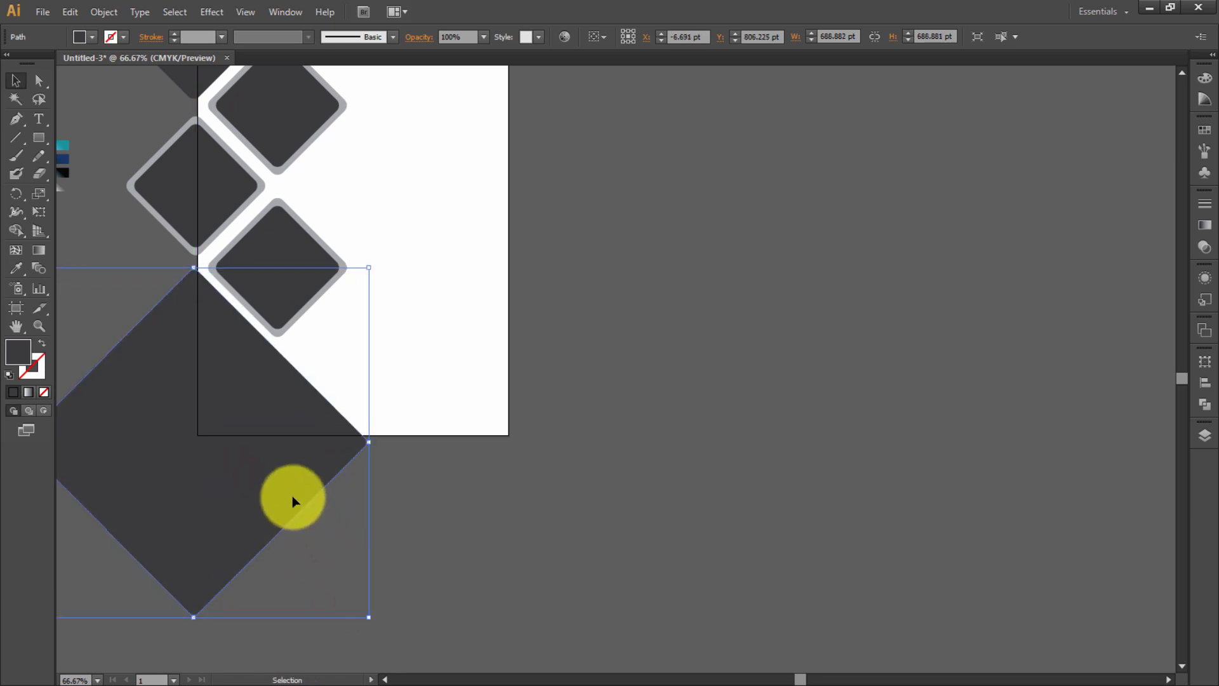
drag(291, 496, 284, 503)
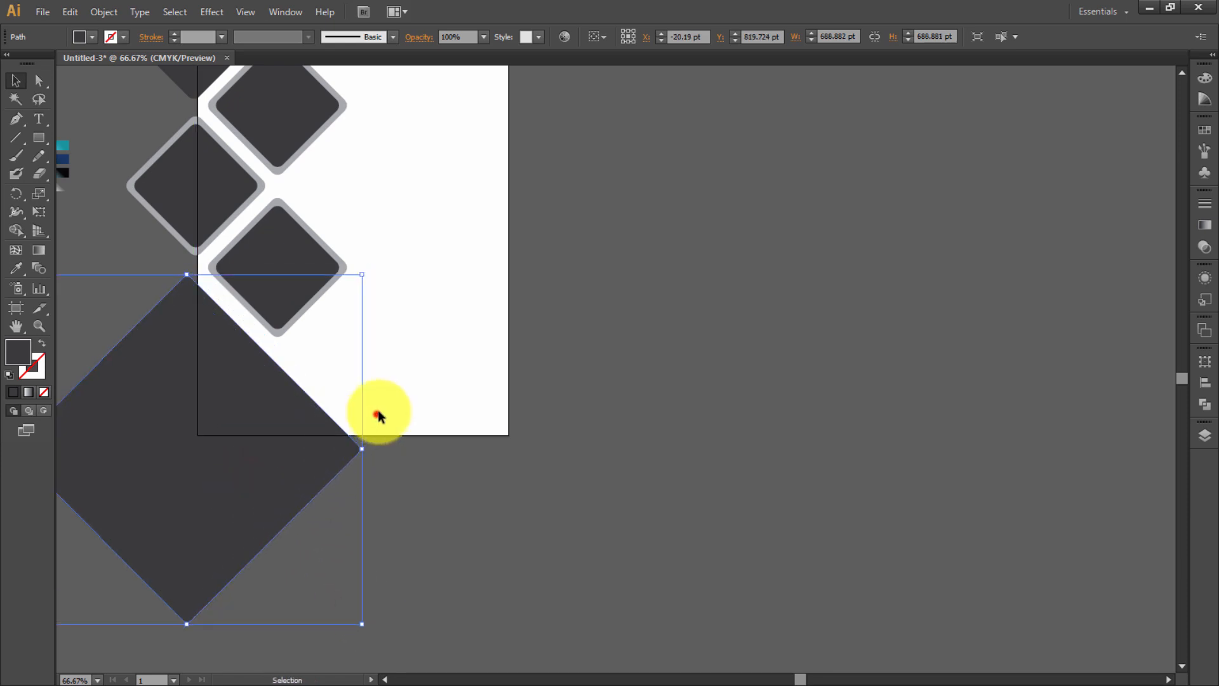
click(376, 414)
drag(422, 443, 476, 474)
click(331, 478)
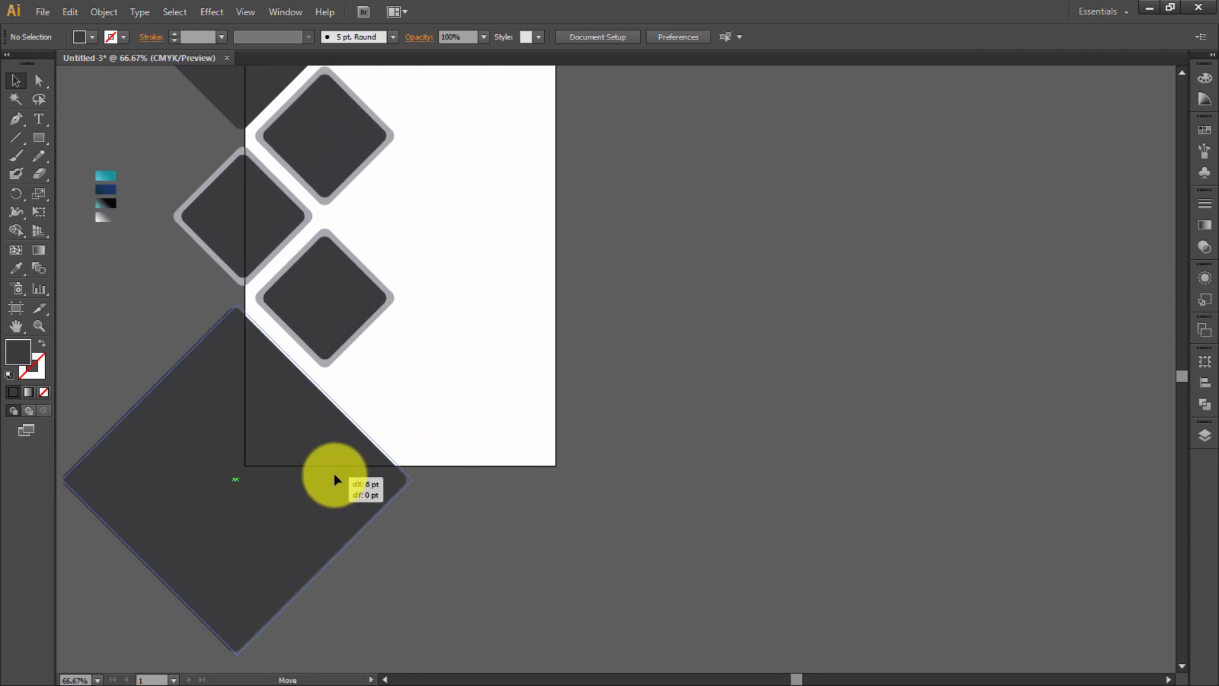
drag(336, 479, 334, 476)
click(415, 422)
- Copy the left framed diamond's dark inner shape horizontally into the space right of the upper and lower diamonds
drag(502, 365, 452, 516)
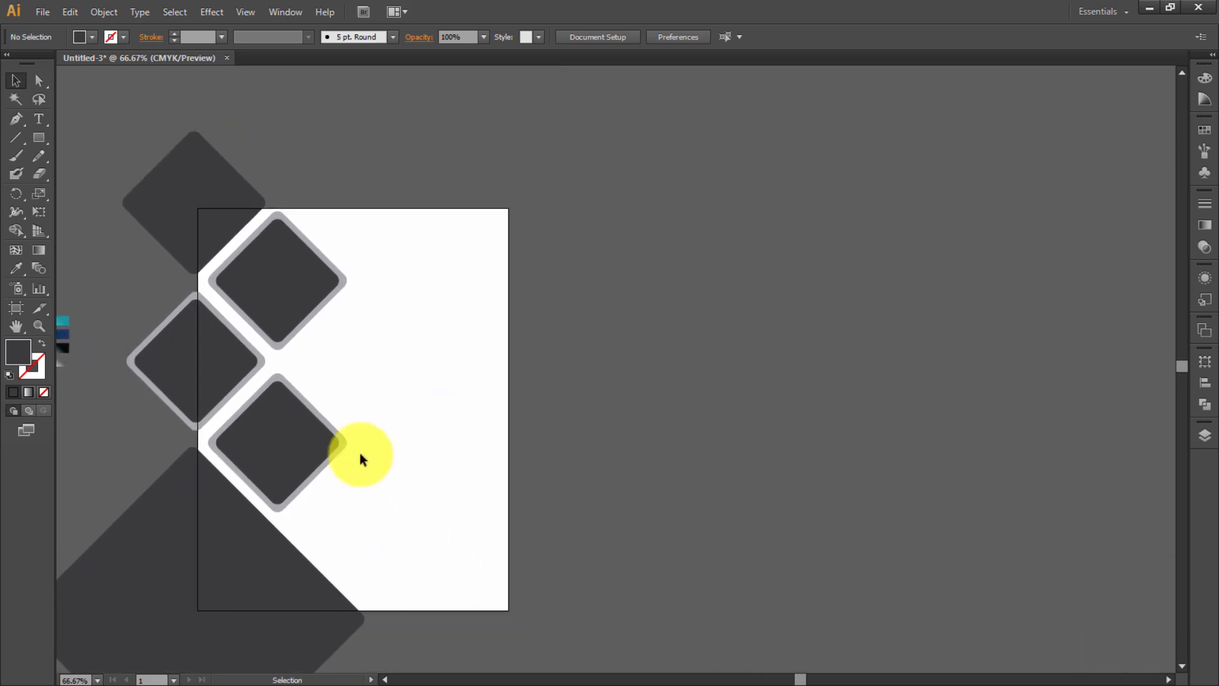
drag(216, 370, 376, 377)
click(487, 343)
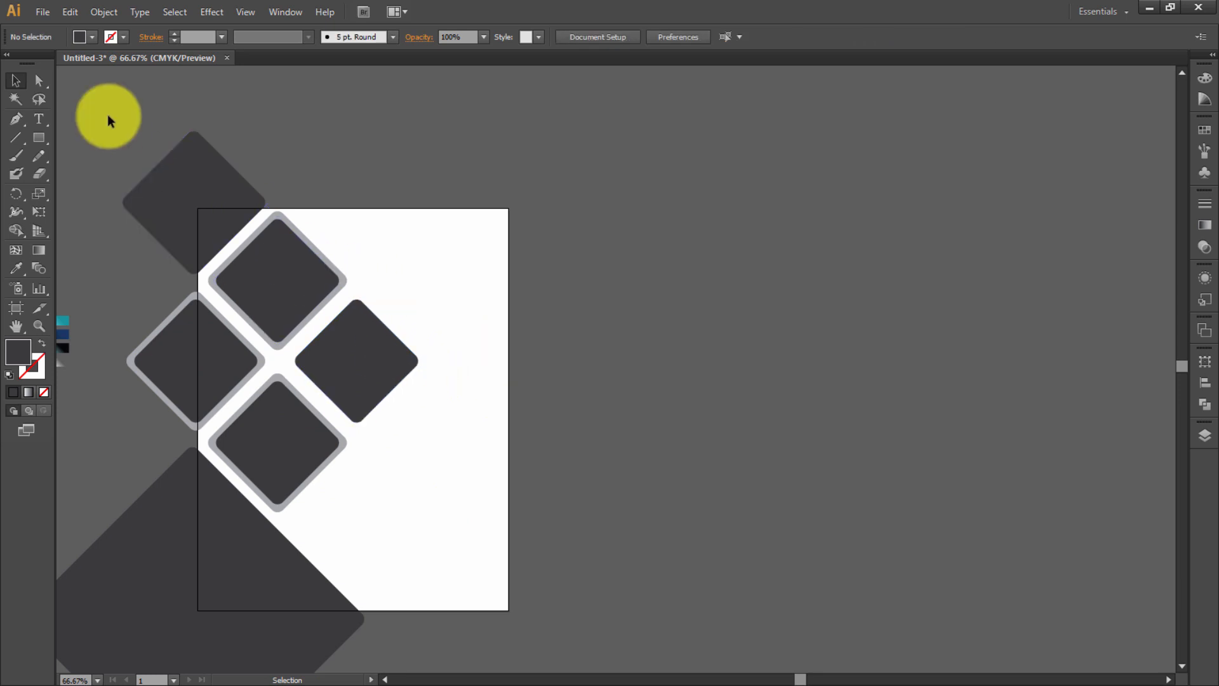
- Turn off the Round Corners effect on the right dark diamond to give it sharp corners
click(34, 144)
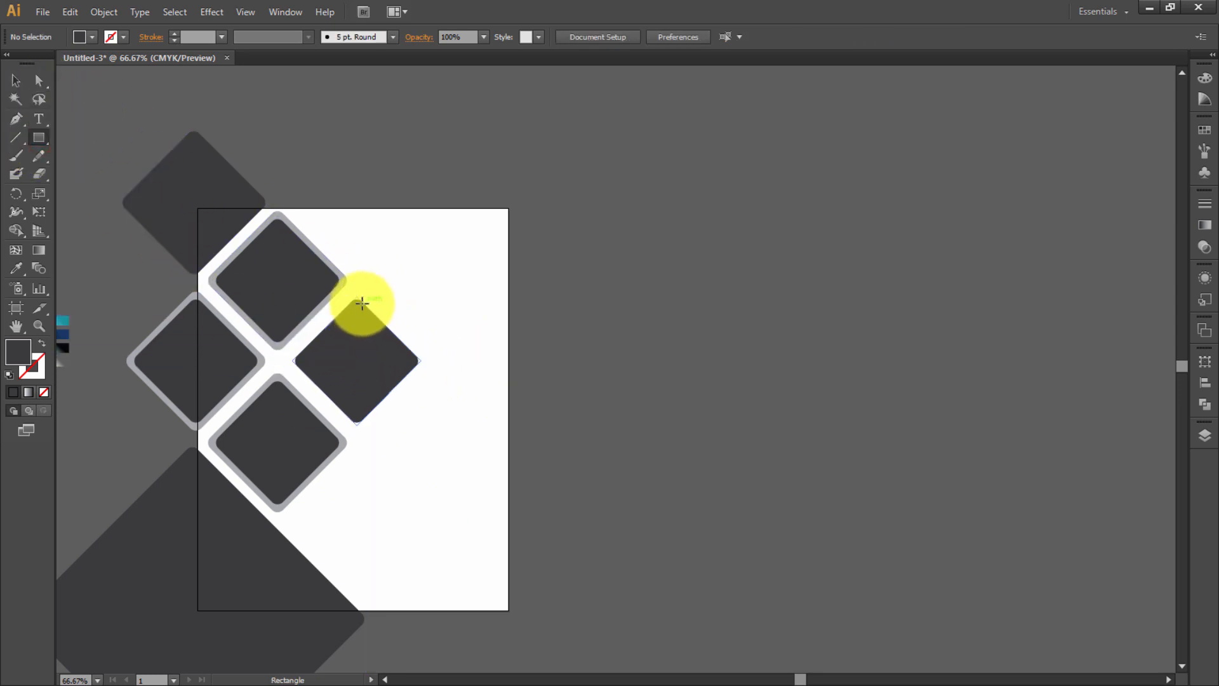
drag(362, 302, 505, 421)
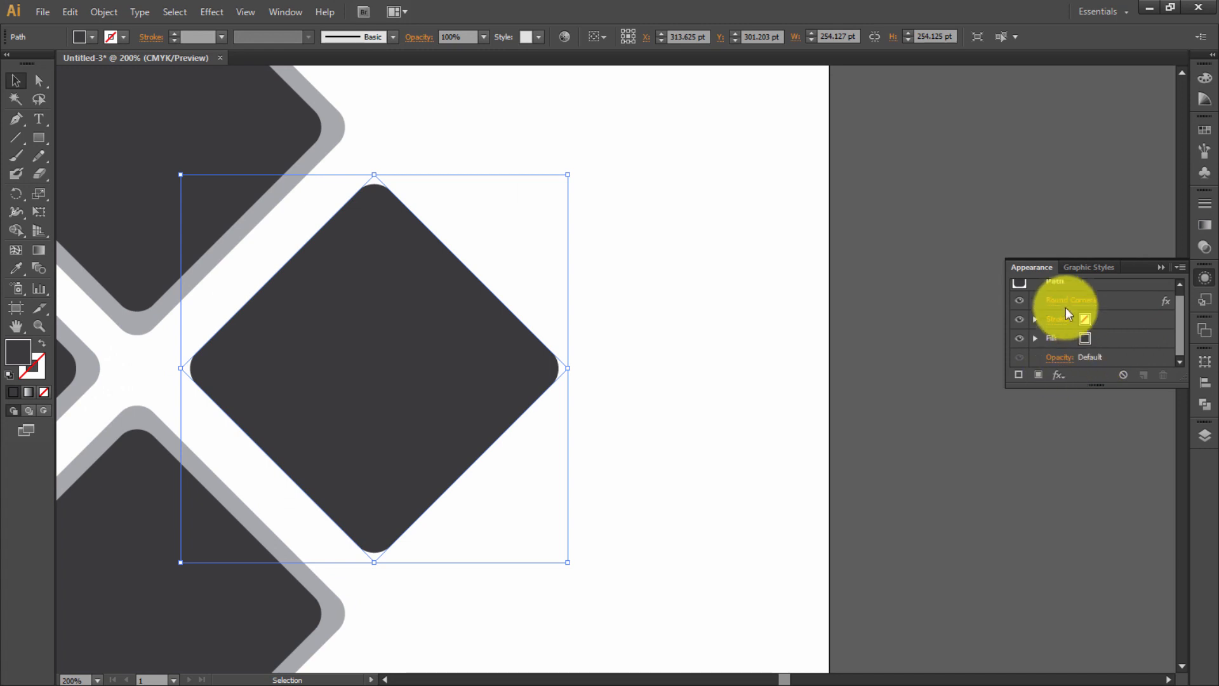
click(1072, 300)
click(641, 365)
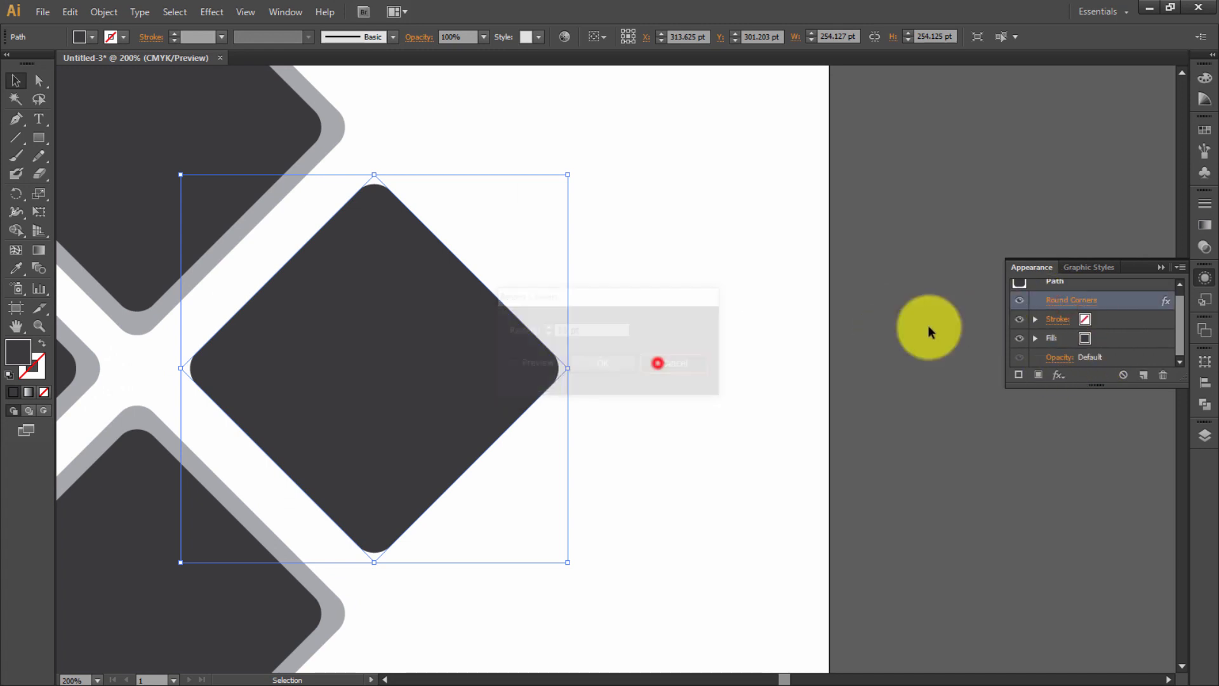
click(1018, 307)
click(1163, 267)
click(694, 207)
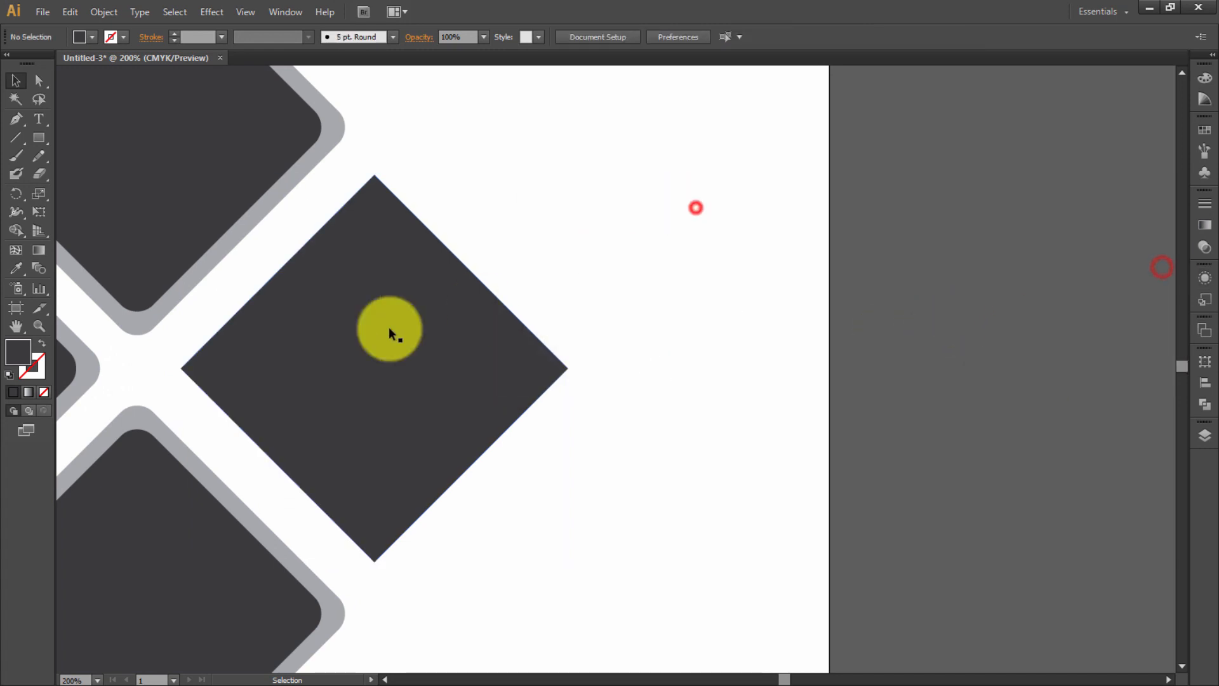
- Draw a rectangle from the sharp diamond's top corner to the artboard's right edge, level with the diamond's bottom corner
click(389, 327)
click(38, 137)
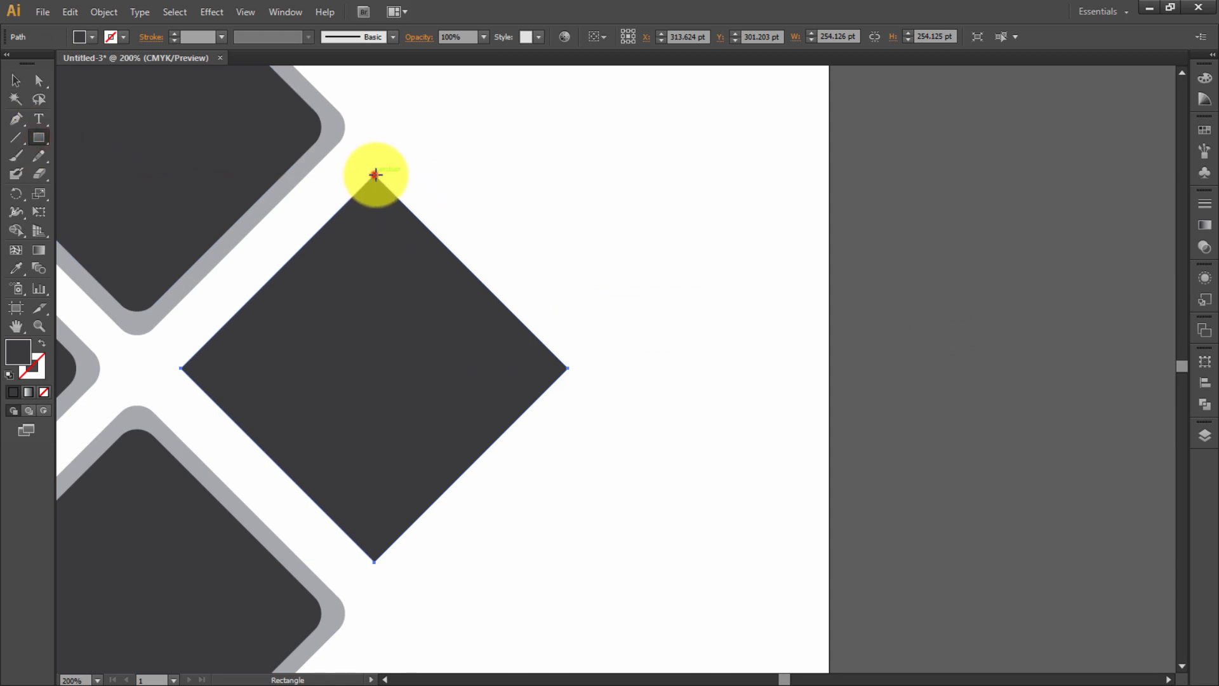
mouse_move(375, 175)
mouse_down()
mouse_move(393, 563)
mouse_move(828, 561)
mouse_up()
click(19, 78)
click(319, 126)
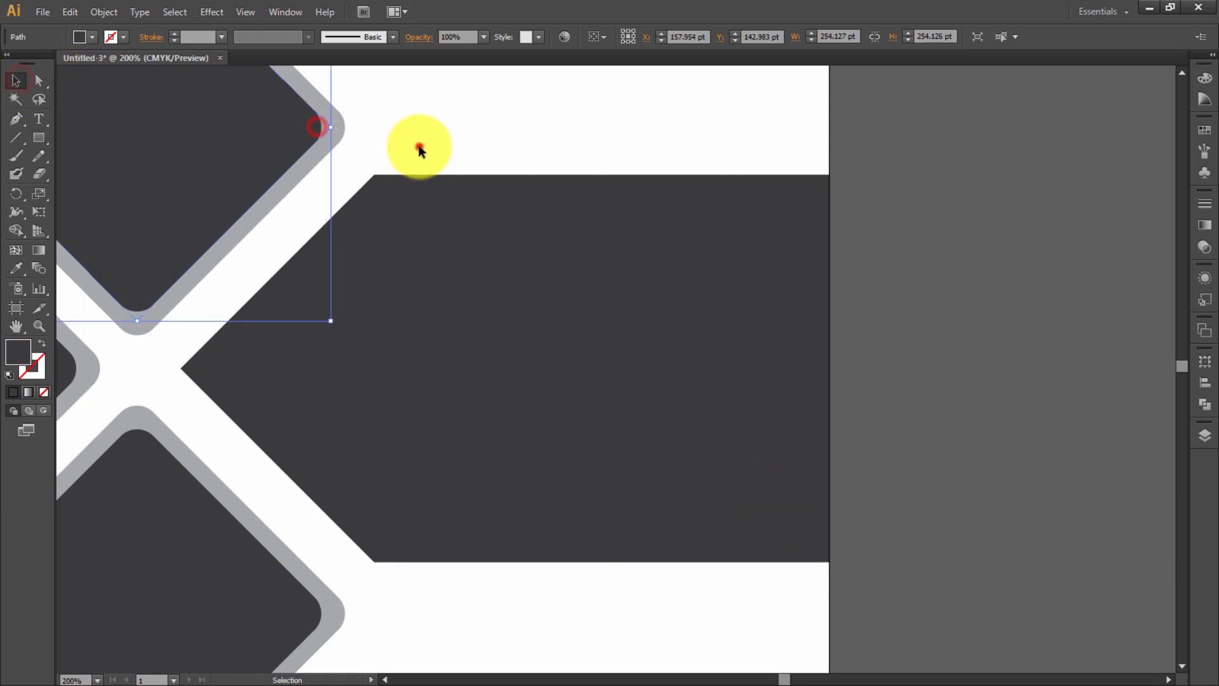
click(420, 147)
- Unite the sharp diamond and the overlapping rectangle into one pointed banner shape with Pathfinder
drag(418, 155, 361, 220)
click(1206, 404)
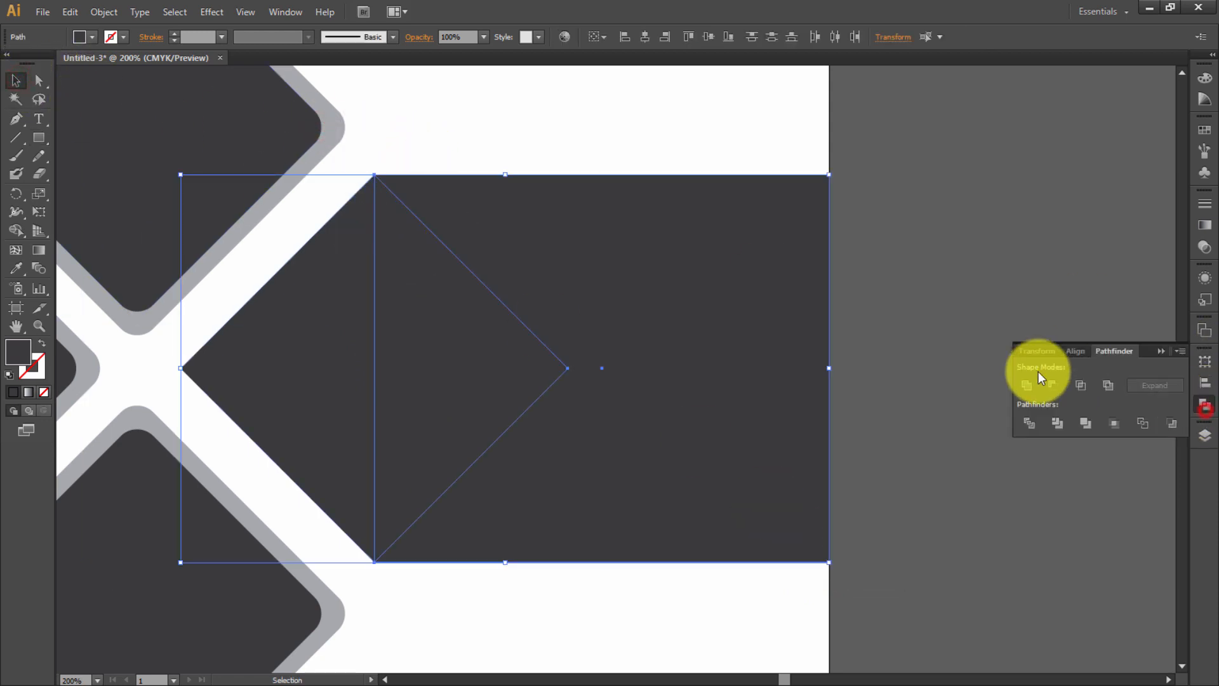
click(1032, 384)
click(990, 286)
click(1164, 353)
key(space)
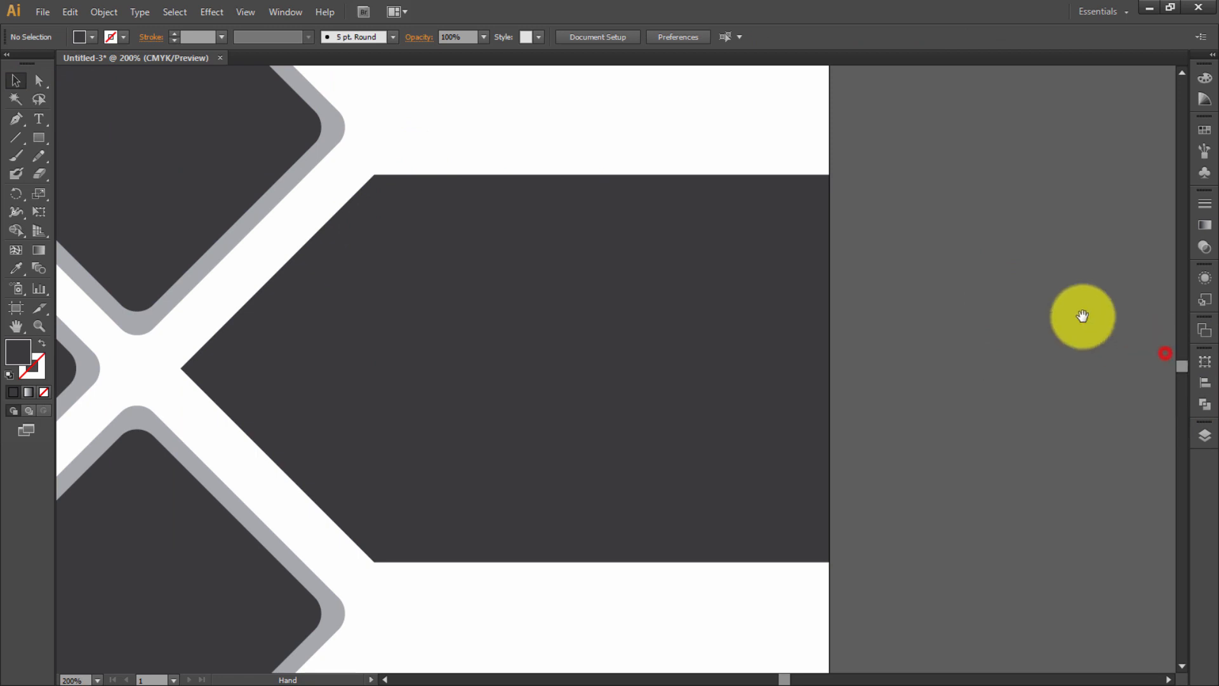
drag(1016, 301, 760, 127)
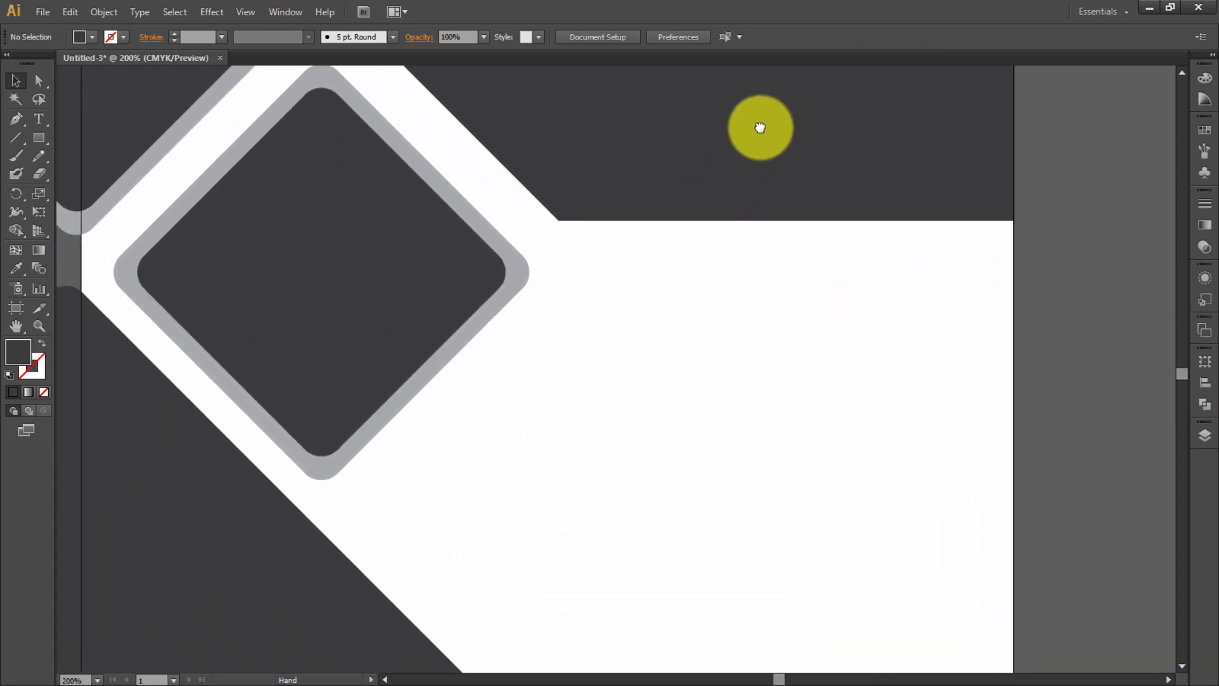
key(ctrl+minus)
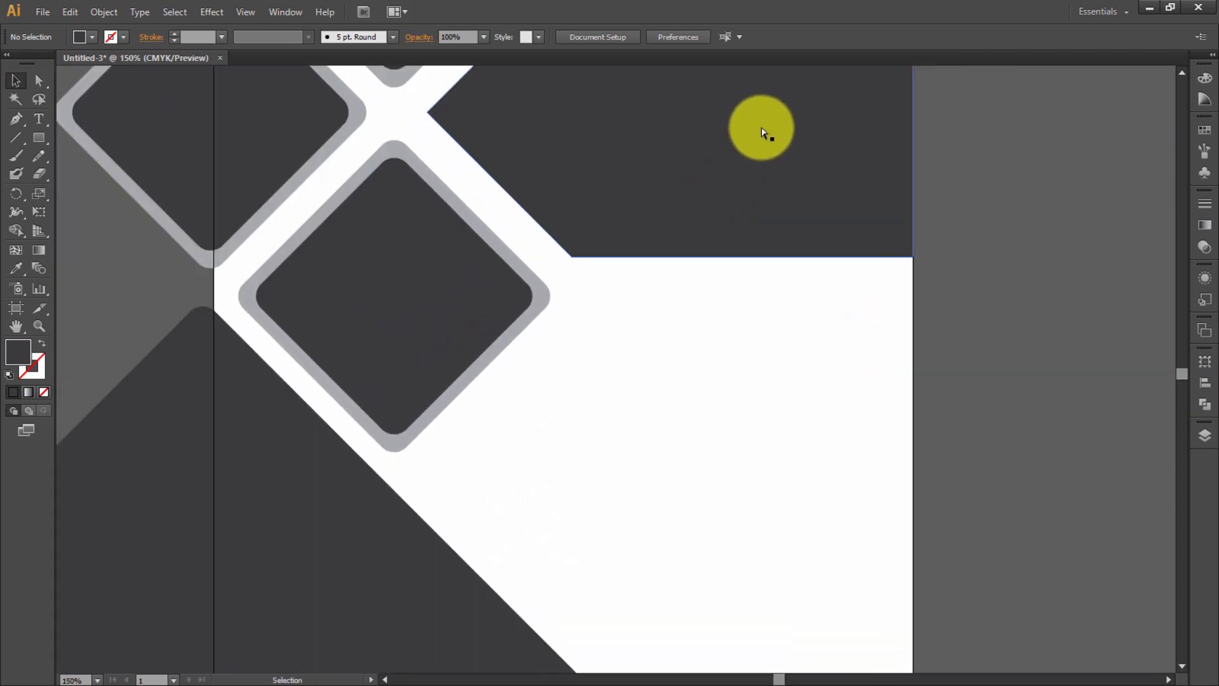
key(ctrl+minus)
drag(658, 217, 666, 261)
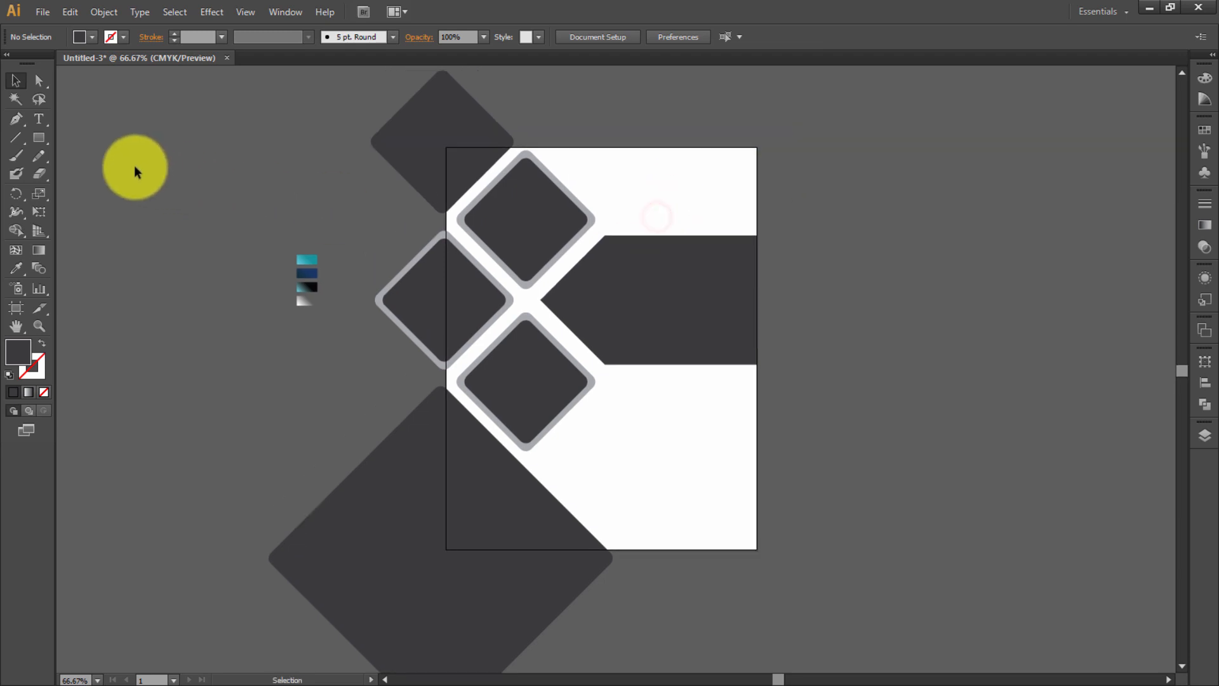
- Draw a 612 by 792 pt rectangle covering the whole artboard
click(33, 138)
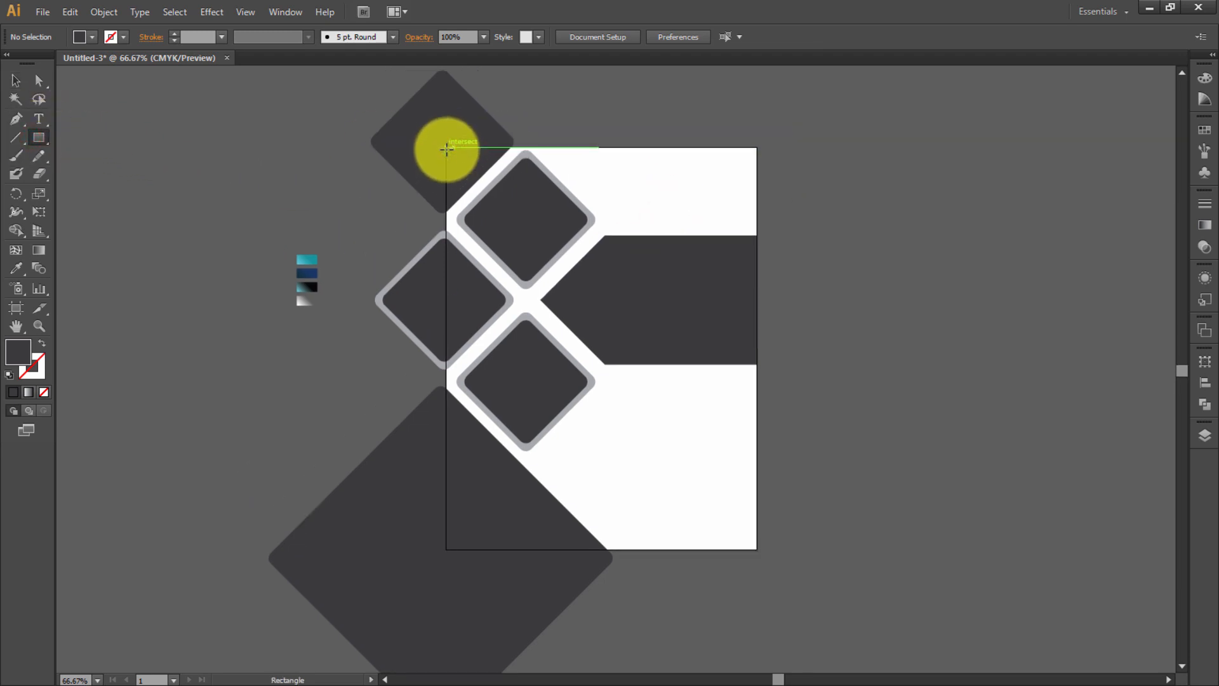
drag(448, 147, 757, 550)
click(19, 82)
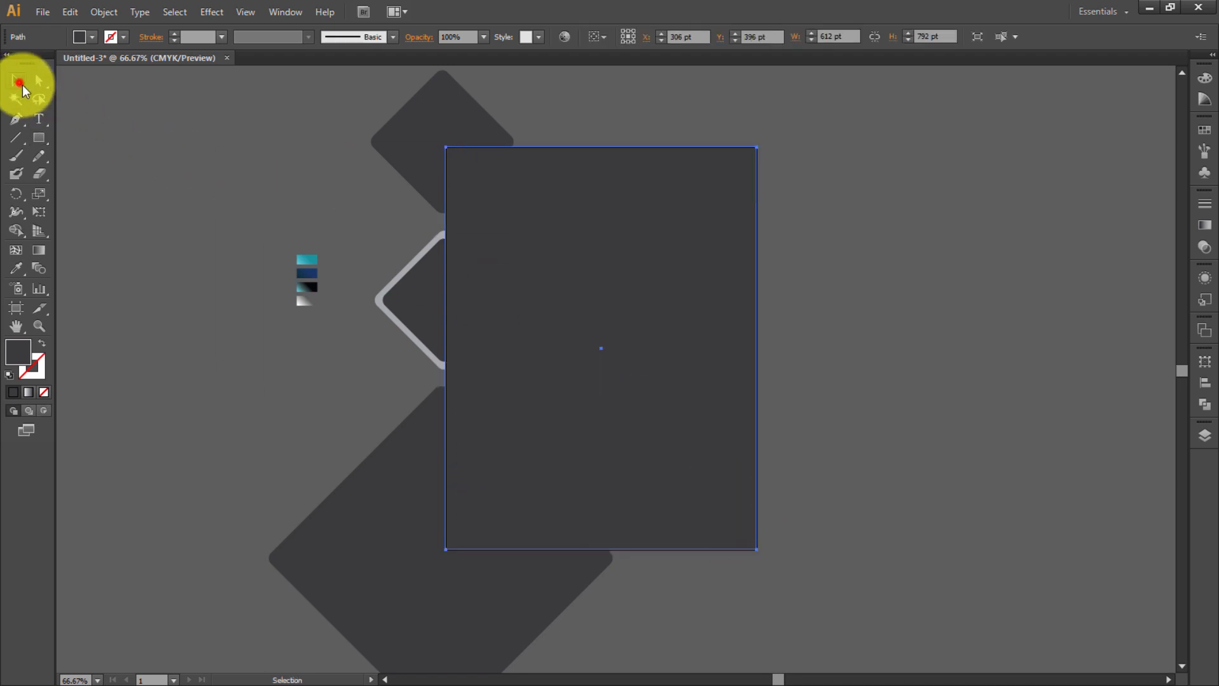
- Trim away all shape parts outside the artboard with Shape Builder and delete the covering rectangle
drag(537, 562, 654, 570)
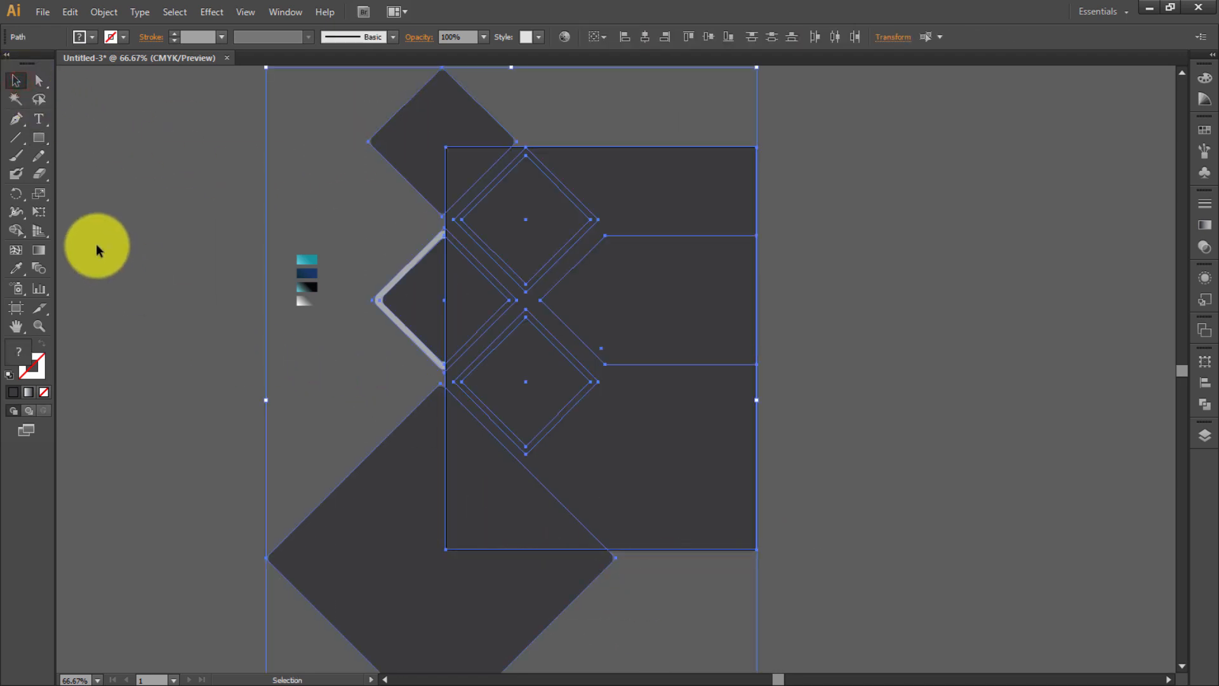
click(25, 233)
mouse_move(409, 150)
mouse_down()
mouse_move(433, 314)
mouse_move(423, 419)
mouse_up()
click(16, 80)
click(337, 128)
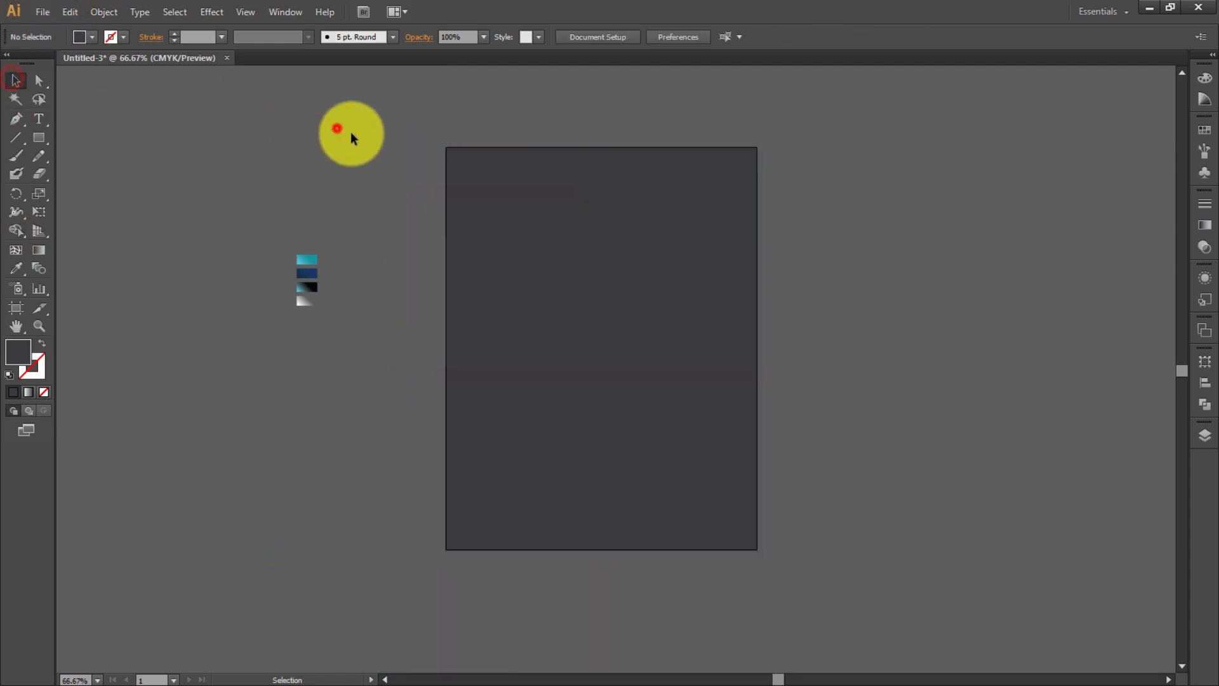
click(738, 187)
key(Delete)
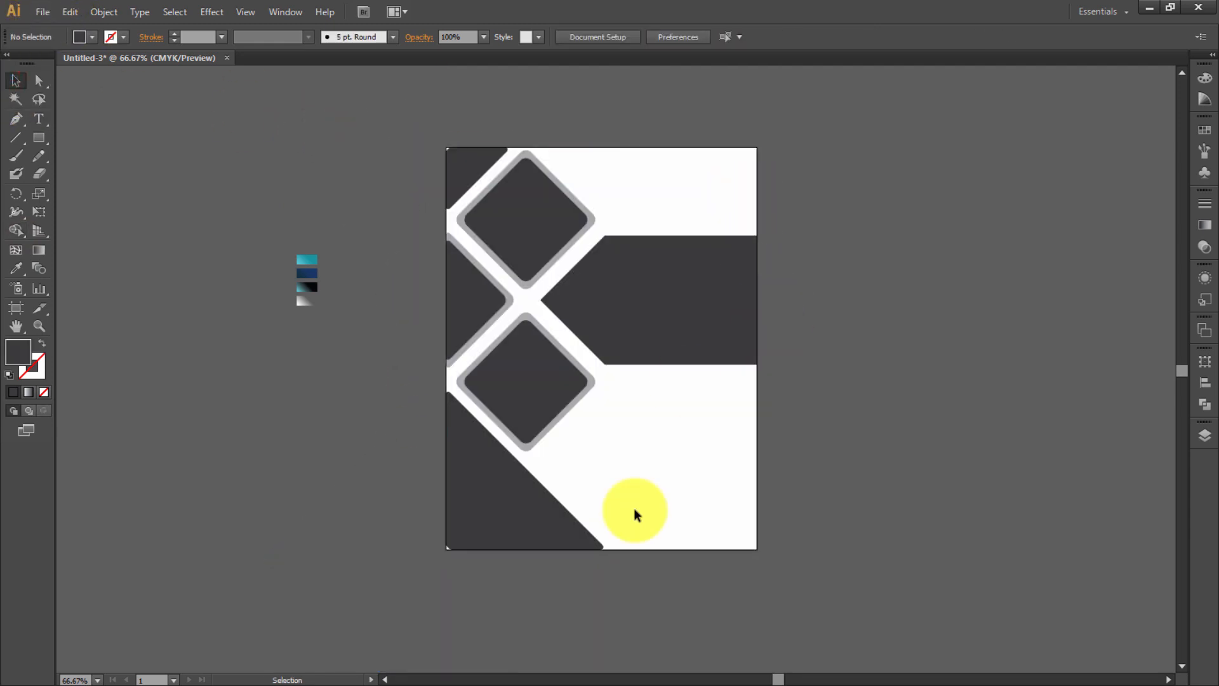
- Turn off the Round Corners effect on the dark triangle in the artboard's lower-left corner
click(559, 521)
key(ctrl+plus)
key(ctrl+plus)
drag(558, 521, 742, 320)
click(240, 451)
click(515, 511)
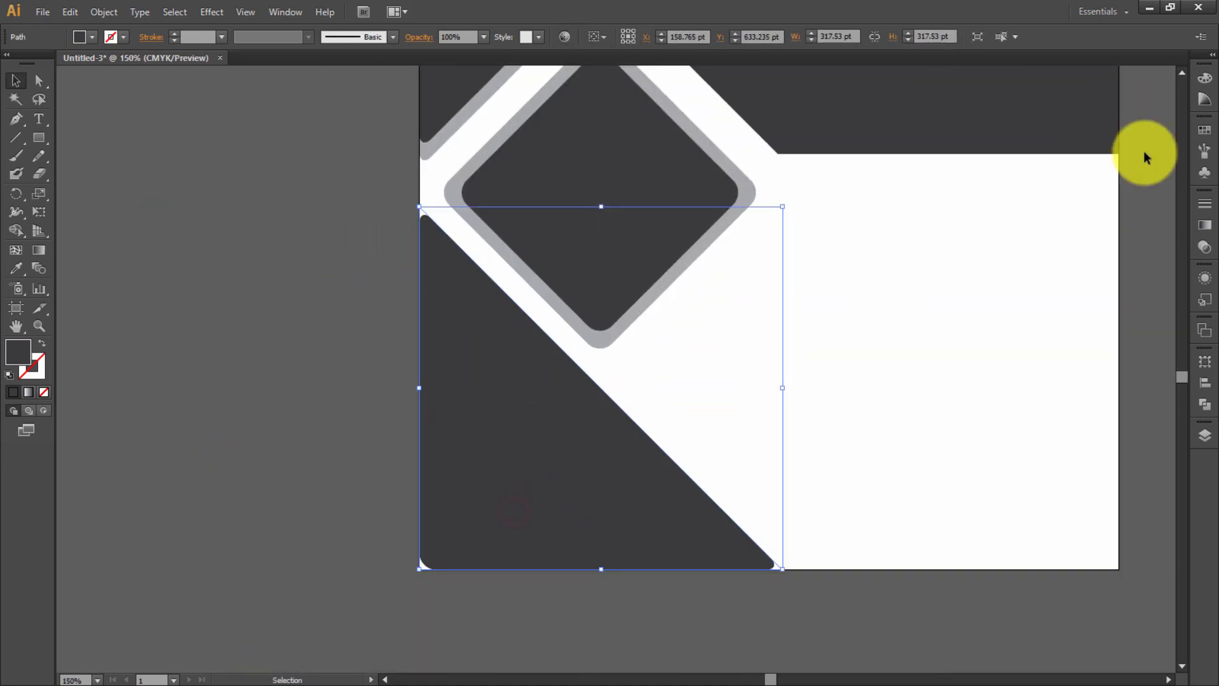
click(1206, 279)
click(1025, 308)
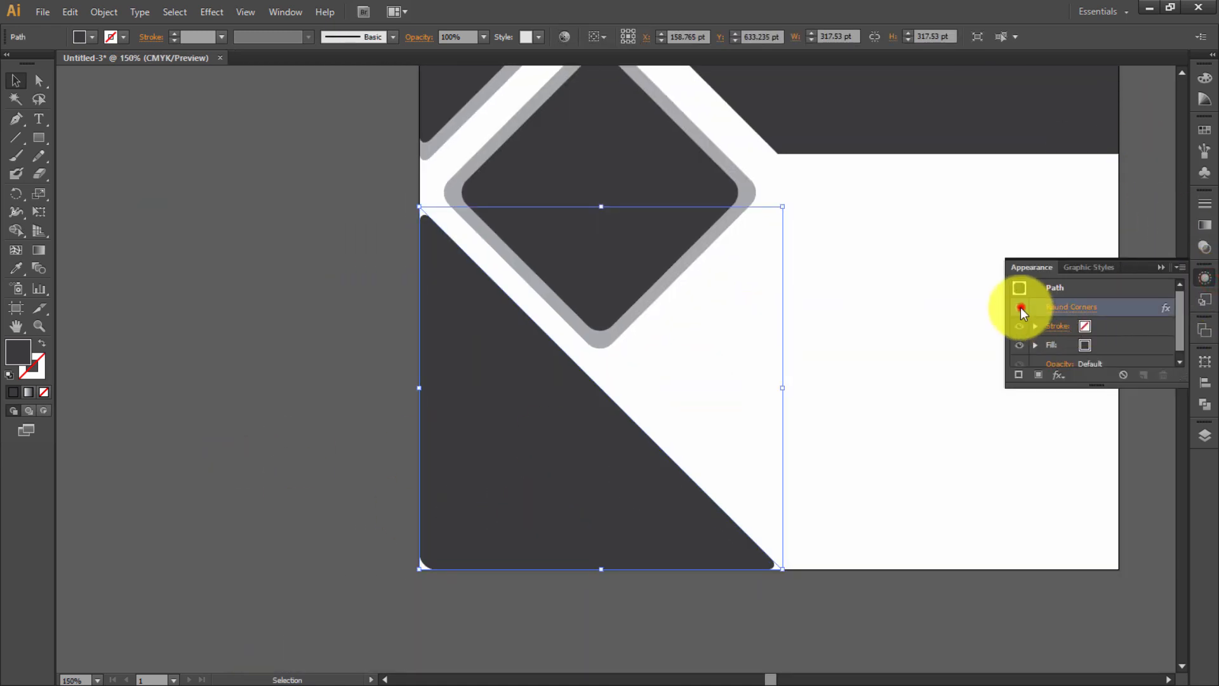
click(341, 367)
- Turn off the Round Corners effect on the dark triangle in the artboard's upper-left corner
scroll(341, 367, up, 3)
scroll(343, 364, up, 5)
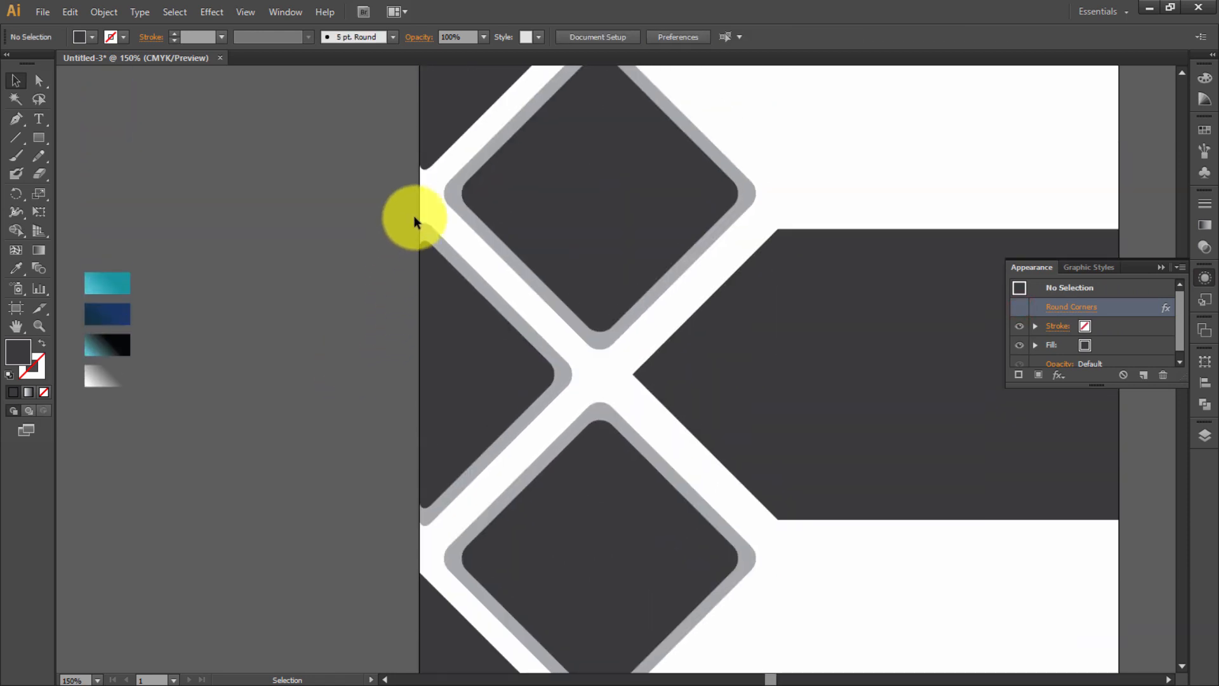
click(427, 142)
click(1162, 267)
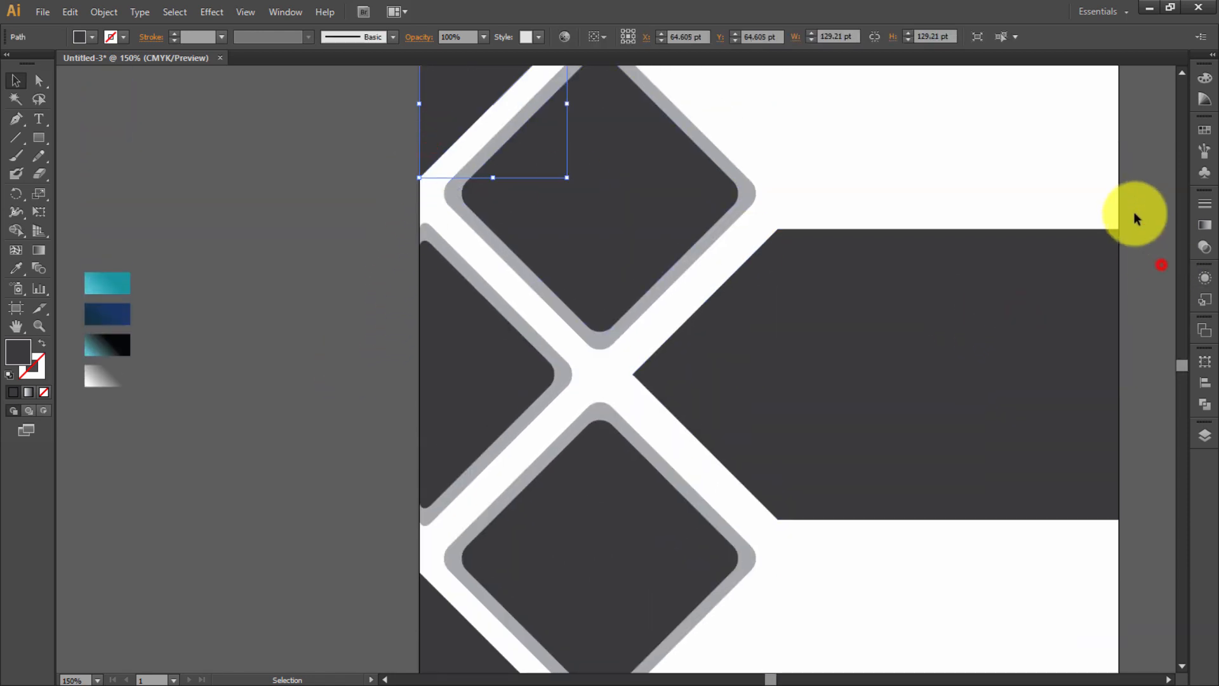
click(1137, 206)
scroll(865, 257, up, 2)
key(ctrl+0)
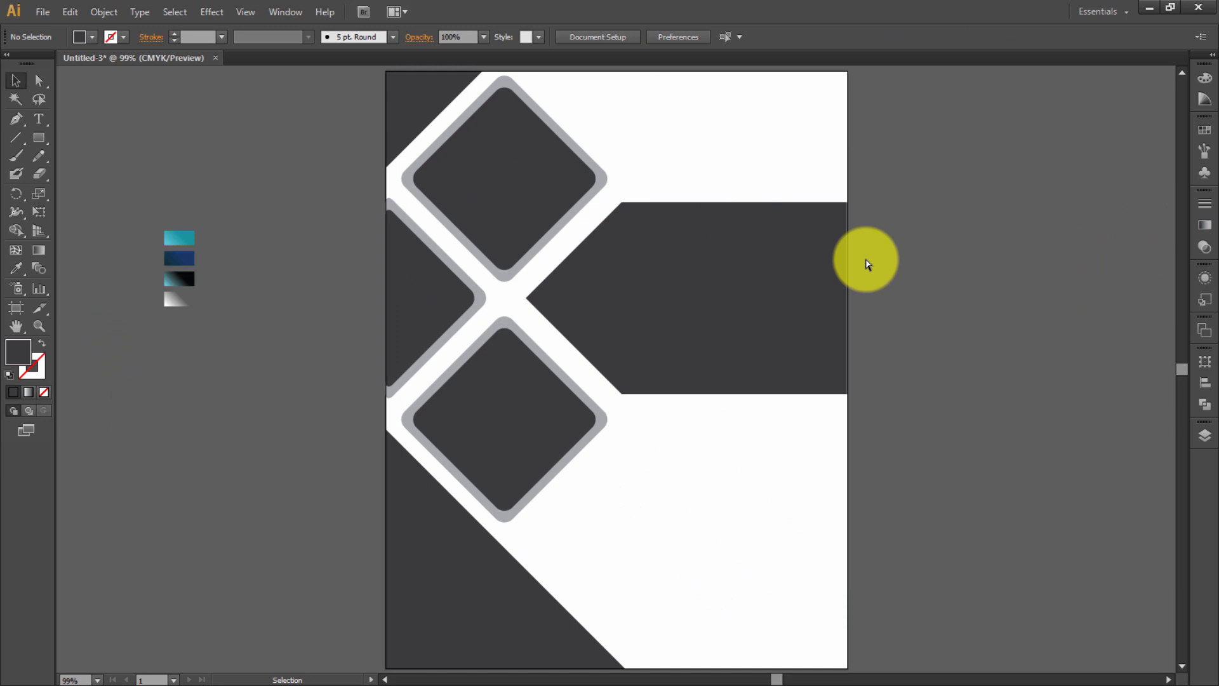
- Fill the upper-left corner triangle with the teal gradient sampled from the colour swatches beside the artboard
scroll(483, 333, up, 1)
scroll(479, 330, down, 1)
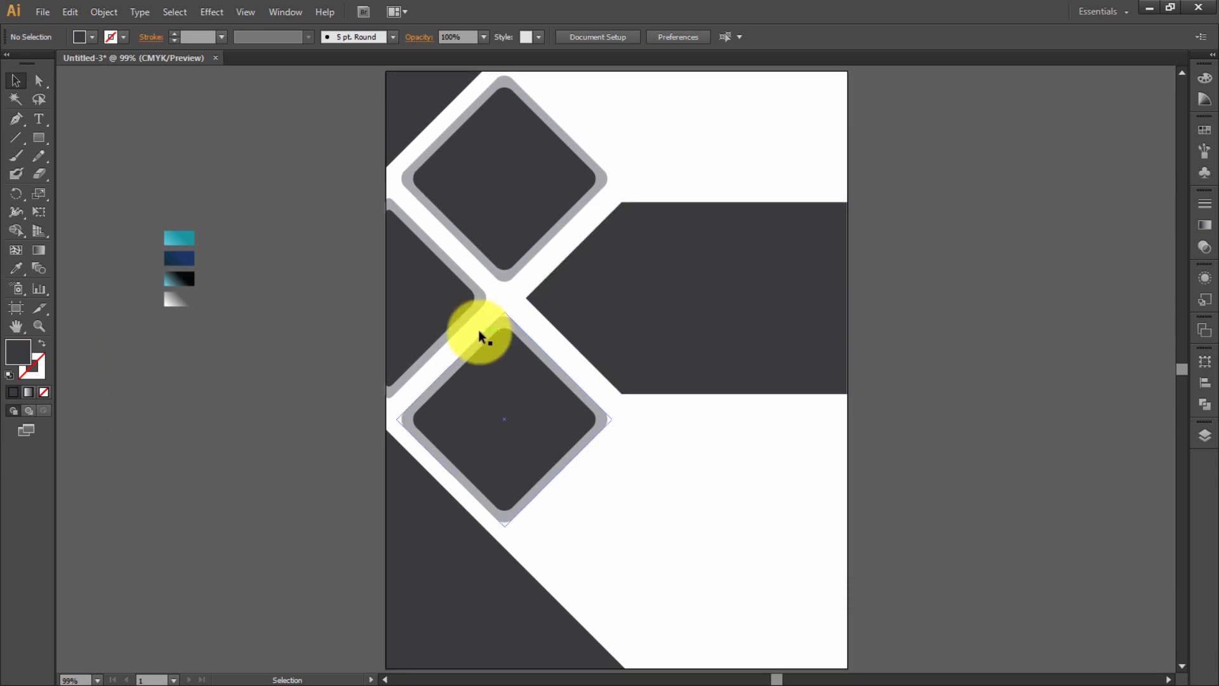
scroll(476, 327, up, 2)
click(394, 168)
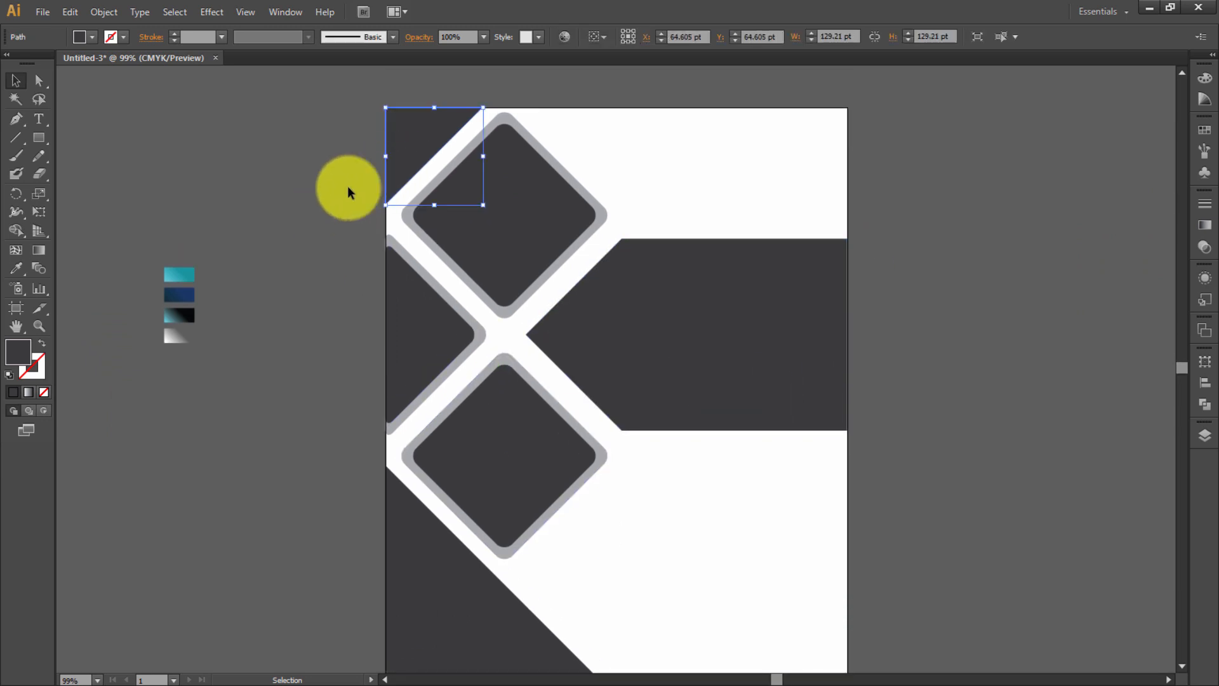
key(i)
click(179, 273)
- Fill the lower-left corner triangle and the pointed banner with the sampled dark blue gradient
ctrl+click(463, 580)
click(179, 294)
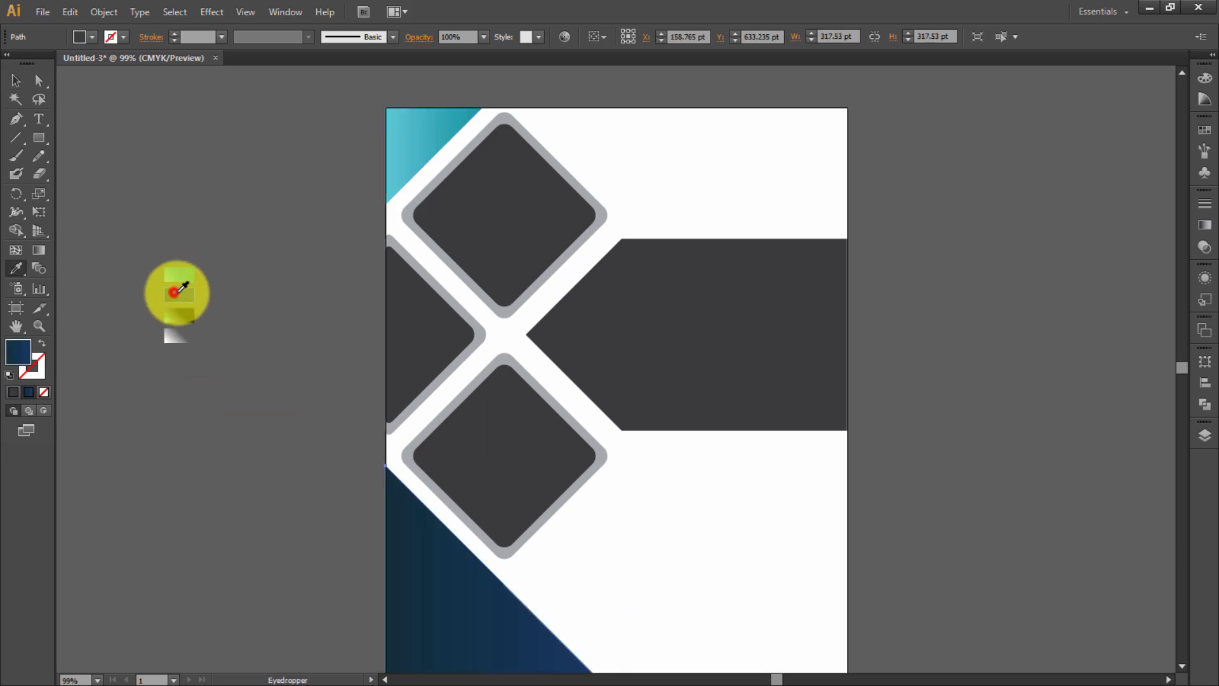
ctrl+click(661, 339)
click(179, 294)
key(v)
click(953, 413)
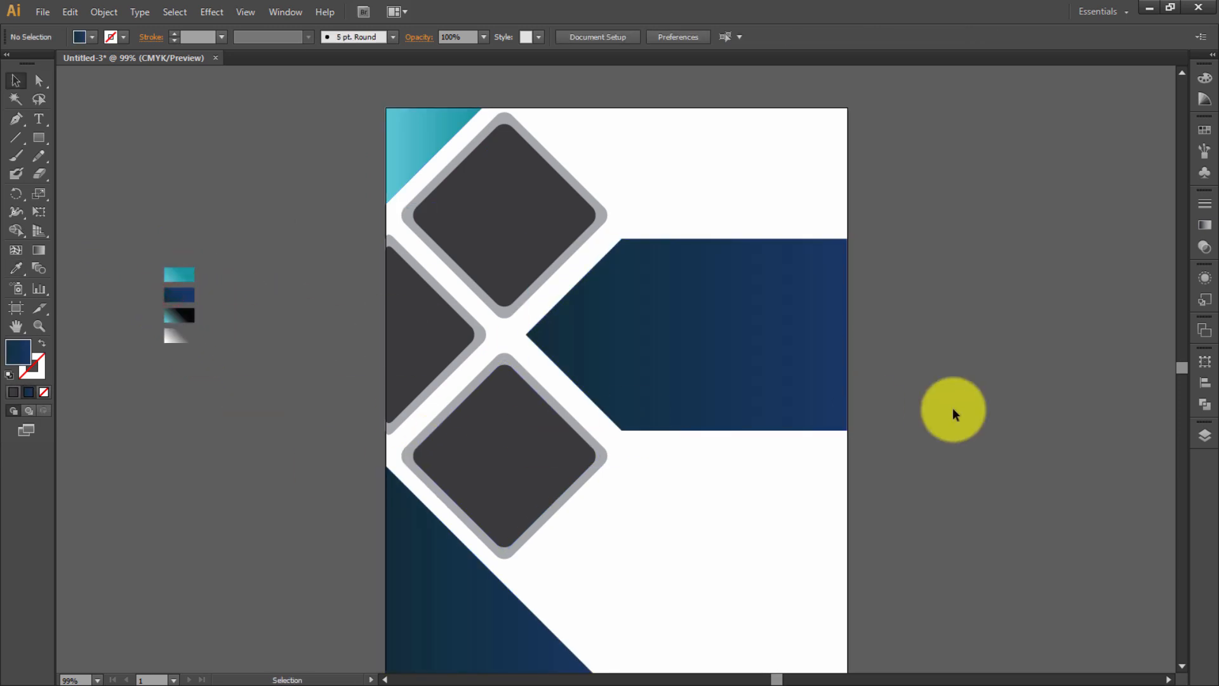
- Apply a Multiply drop shadow to the three grey diamond frames with 45% opacity, 5 pt X and Y offsets and 5 pt blur
click(484, 332)
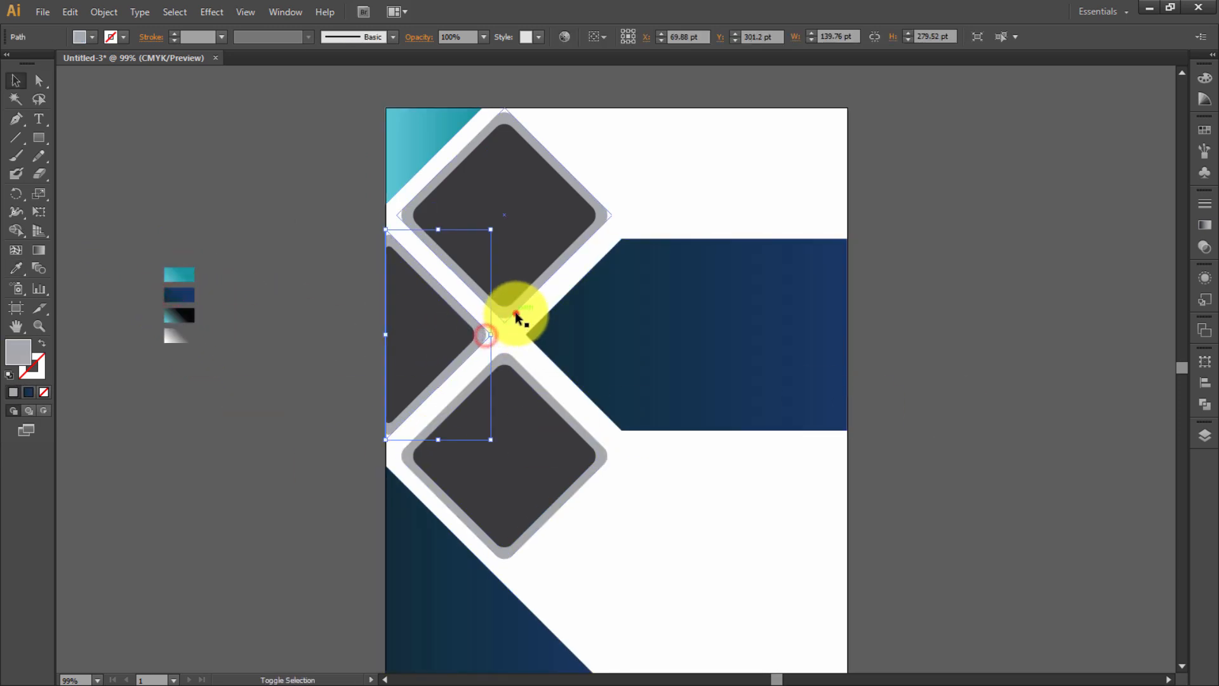
shift+click(516, 313)
click(212, 12)
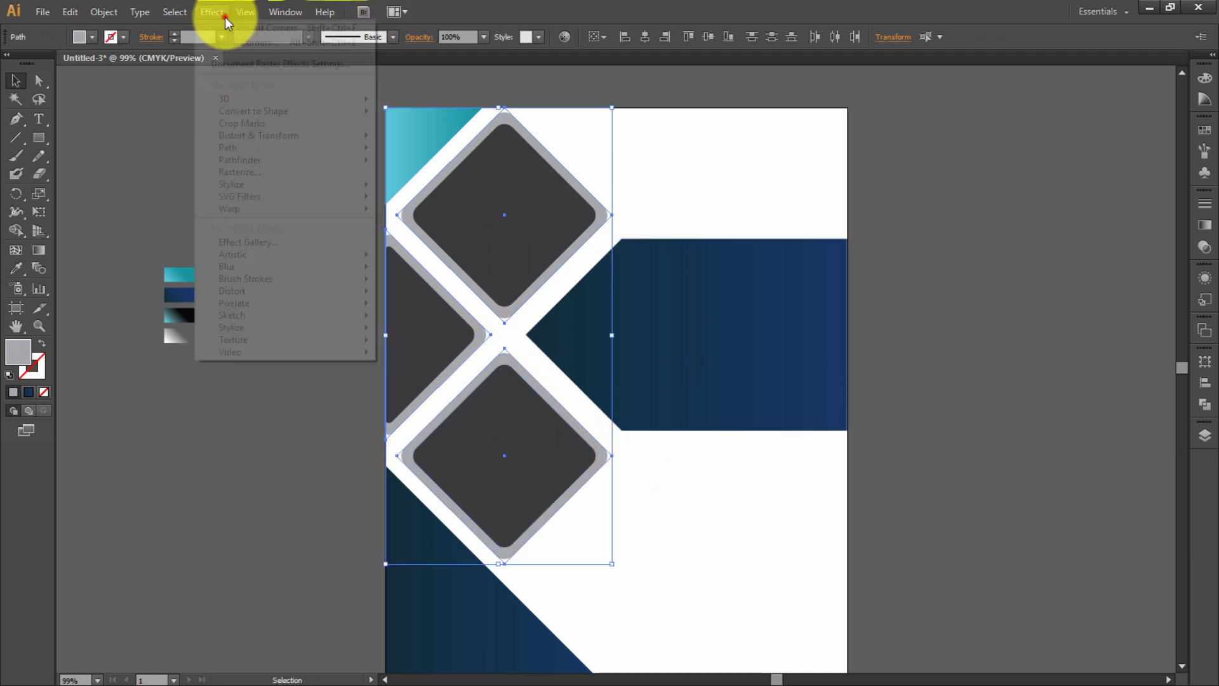
mouse_move(240, 185)
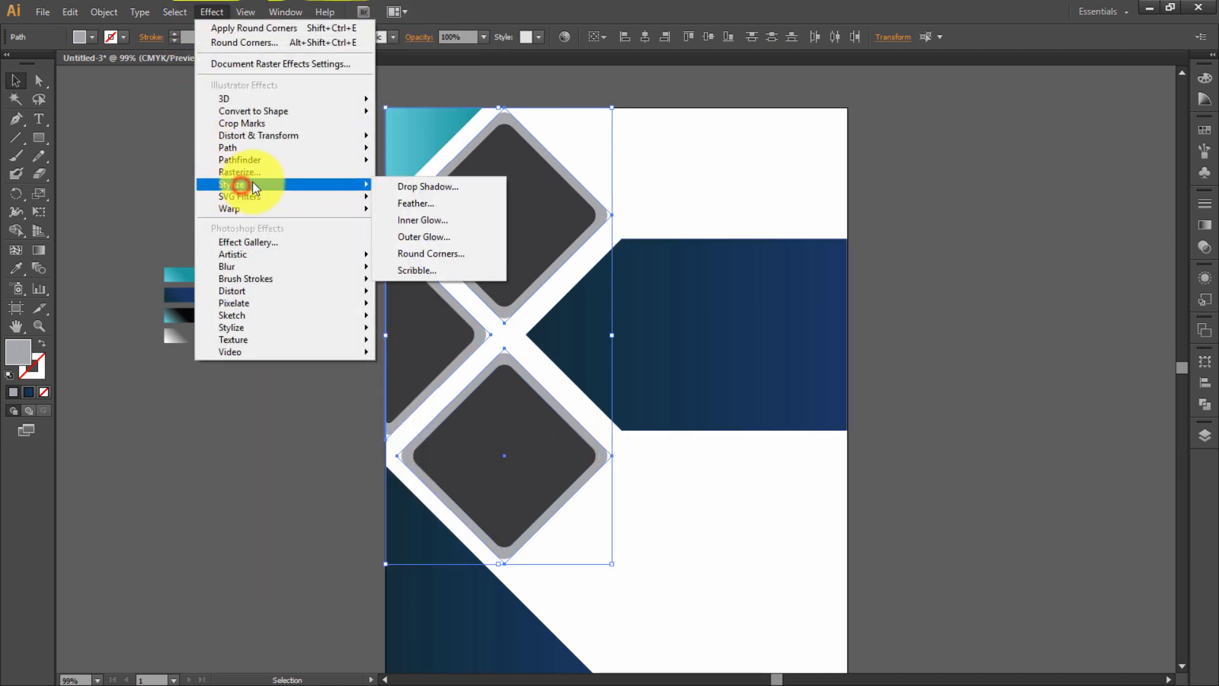
click(429, 185)
click(1010, 240)
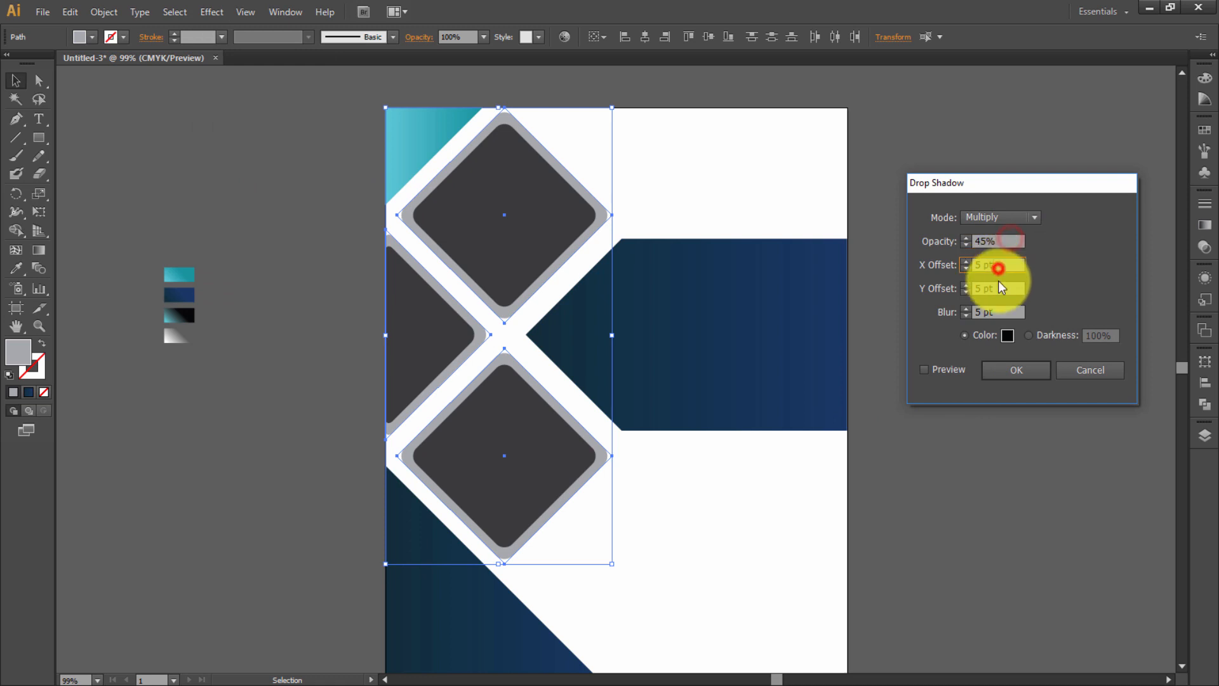
key(Return)
click(893, 144)
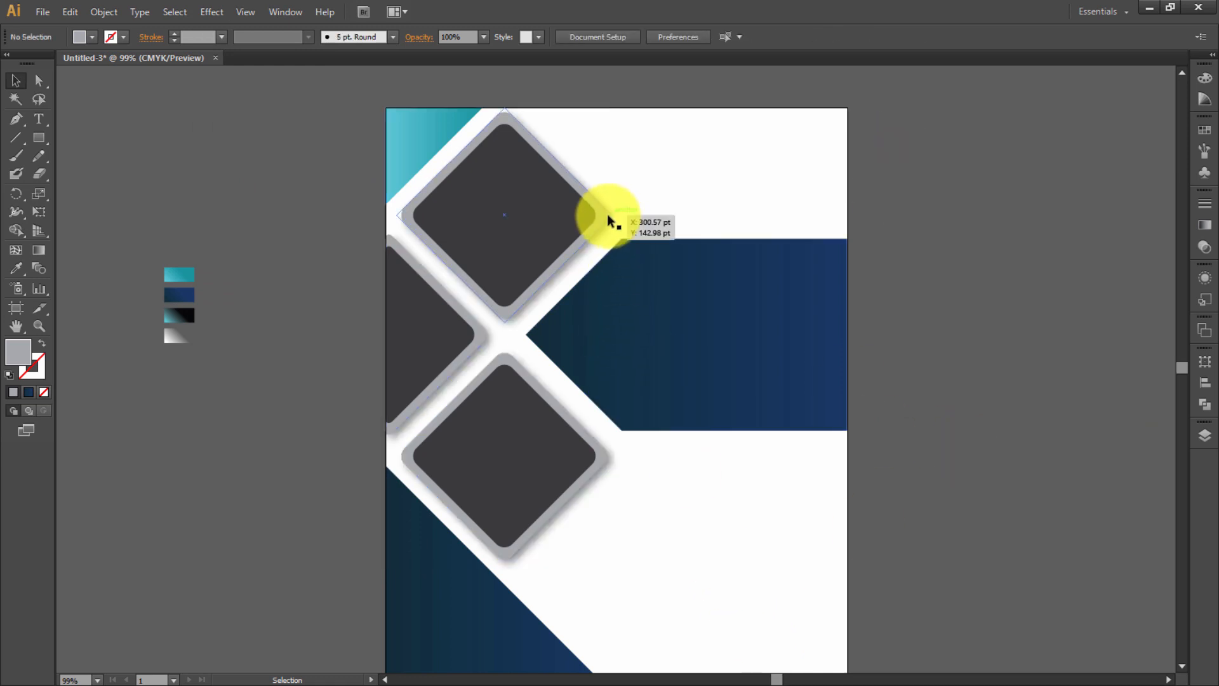
- Change the fill of the three diamond frames from grey to white
click(485, 337)
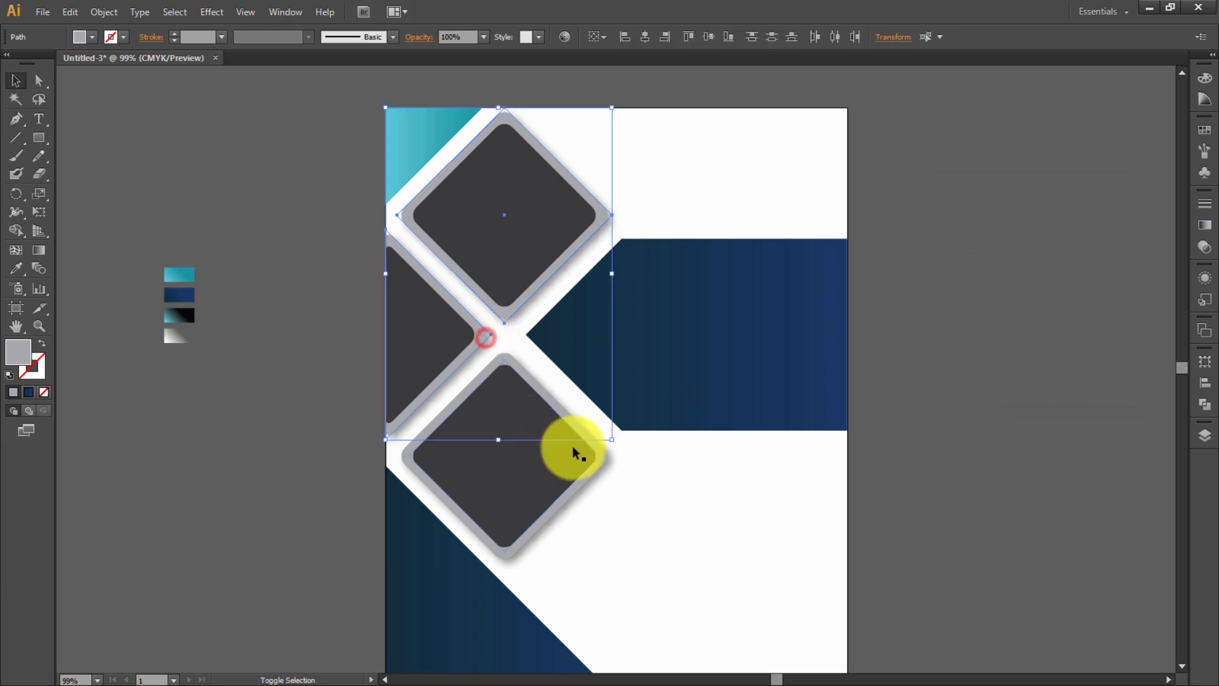
shift+click(606, 455)
click(92, 36)
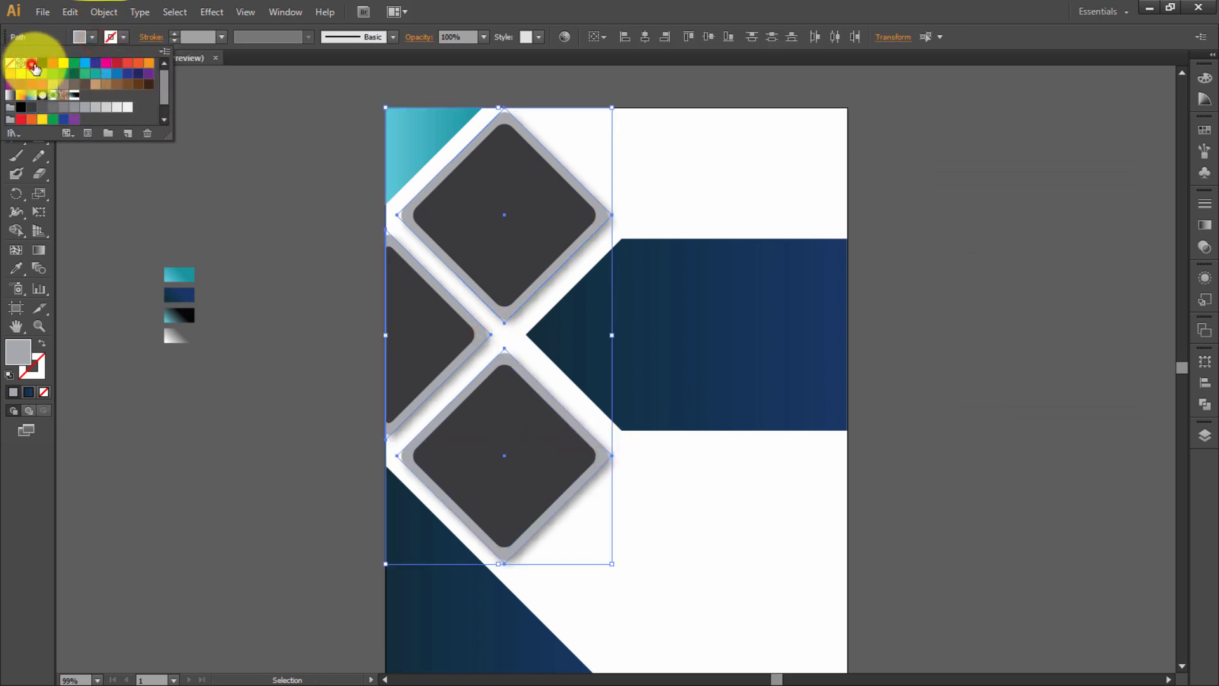
click(32, 63)
click(980, 261)
click(1151, 388)
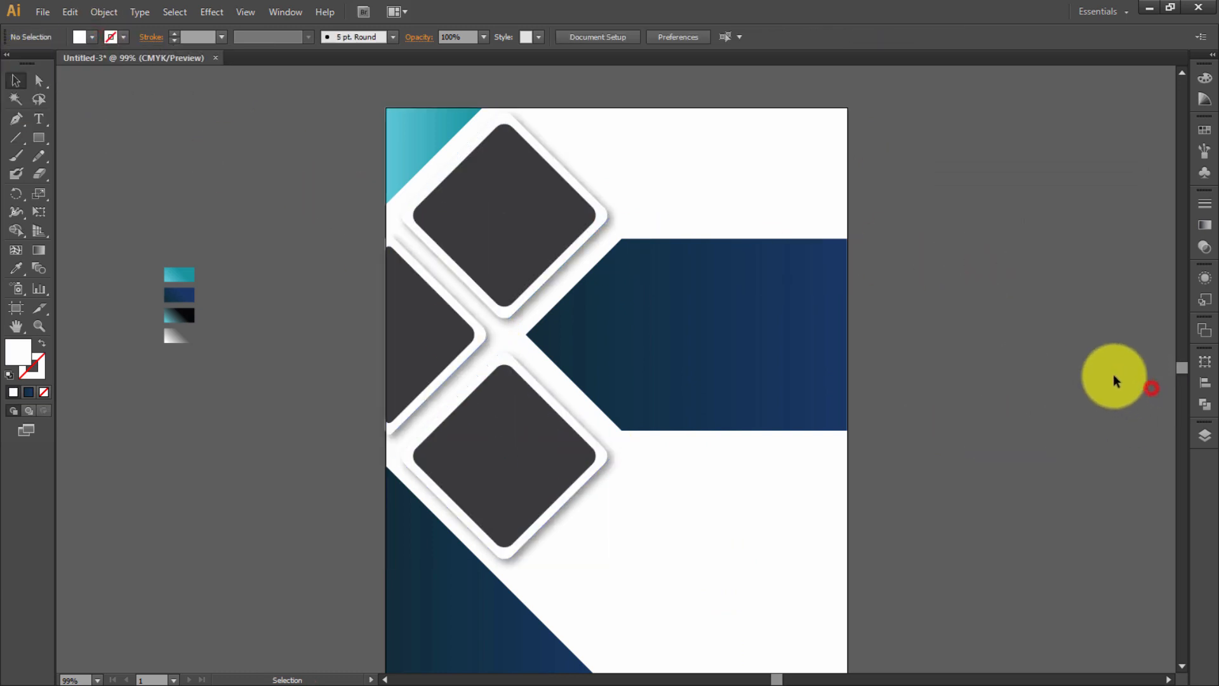
- Copy the dark blue lower-left corner triangle into the empty space beside the artboard
drag(826, 535, 873, 216)
drag(326, 490, 326, 492)
drag(422, 567, 442, 528)
- Draw a tall rectangle about 113 by 484 pt beside the triangle copy and rotate it 45 degrees
mouse_move(143, 234)
mouse_down()
mouse_move(142, 337)
mouse_move(229, 598)
mouse_up()
click(14, 81)
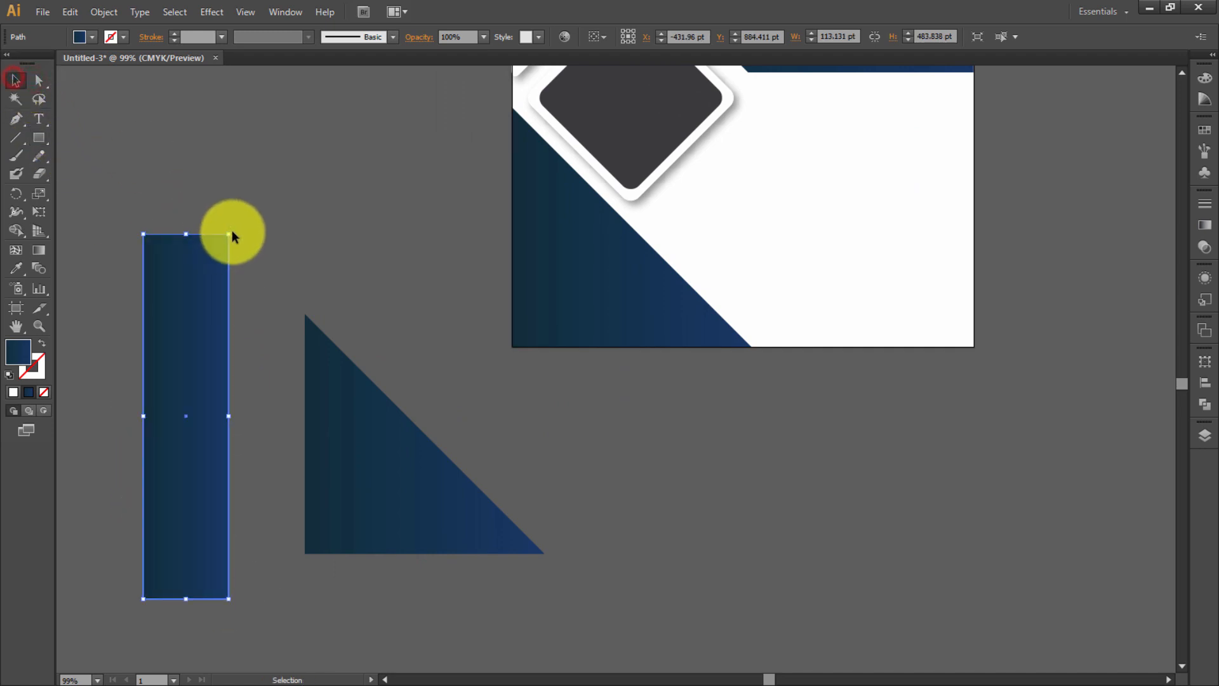
drag(229, 229, 305, 331)
- Arrange two parallel copies of the rotated rectangle across the triangle copy, leaving a diagonal band between them
drag(230, 376, 440, 508)
drag(296, 341, 439, 531)
key(ctrl+z)
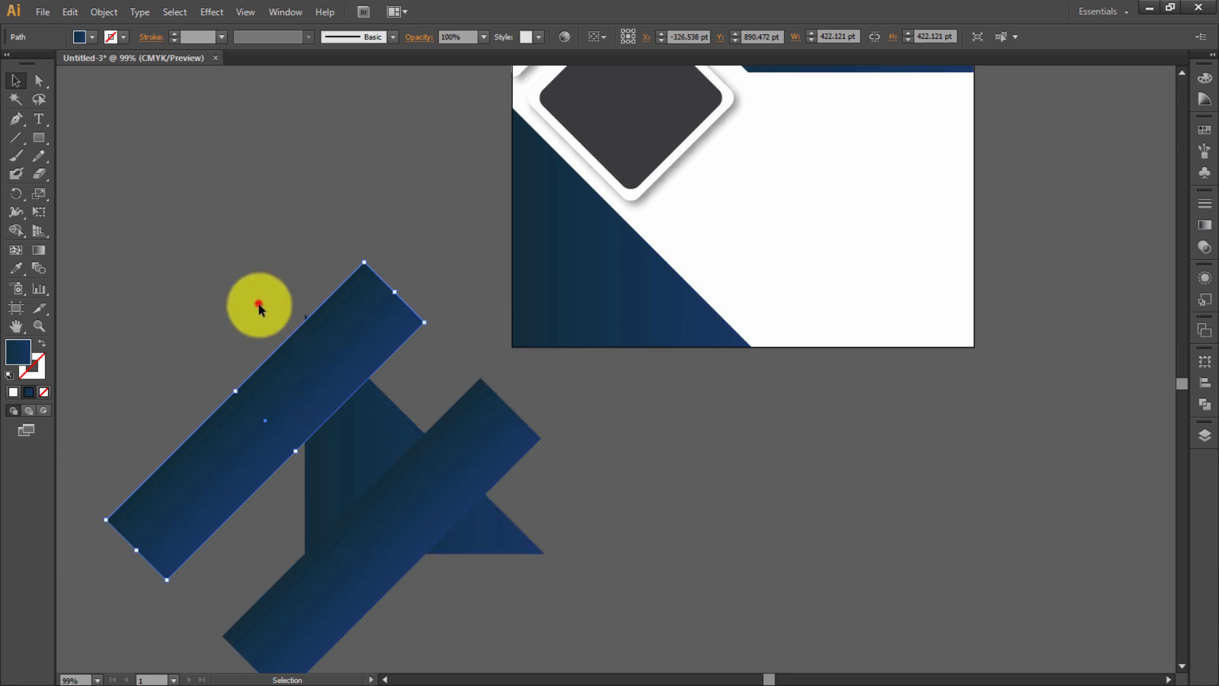
- Remove the strips and outer triangle parts with Shape Builder, keeping only the diagonal band
drag(258, 302, 404, 520)
click(16, 231)
drag(278, 291, 328, 361)
drag(422, 520, 488, 524)
alt+click(490, 454)
alt+click(371, 567)
alt+click(377, 324)
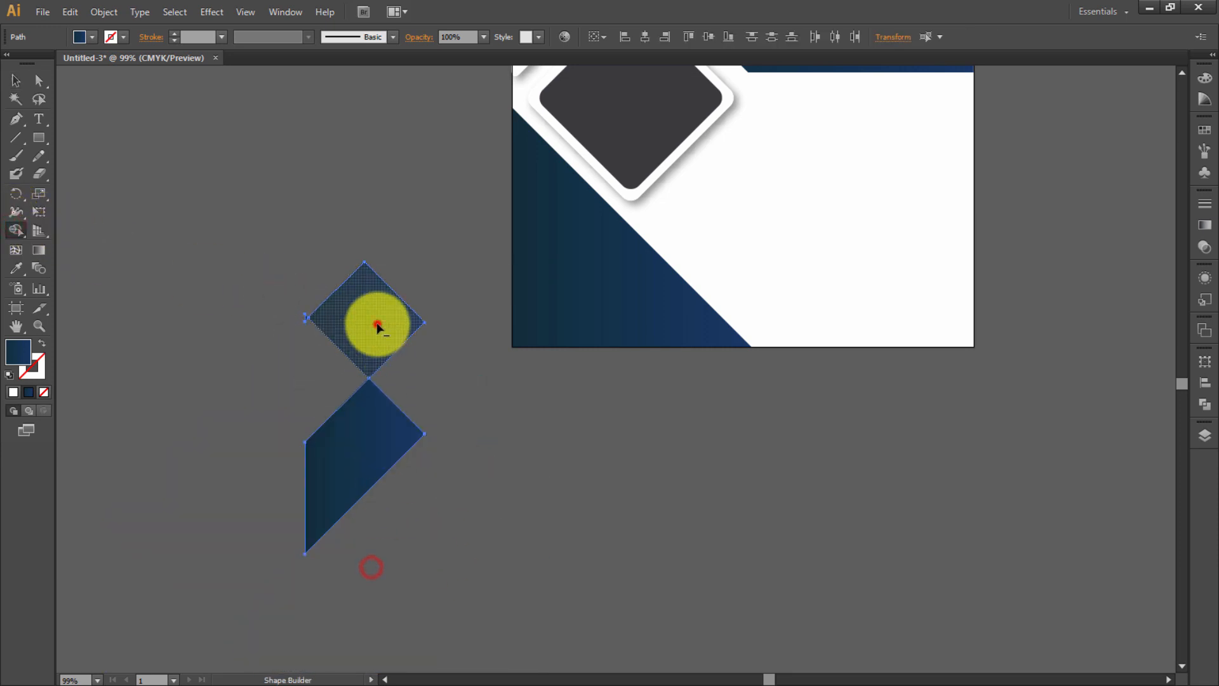
click(16, 80)
click(170, 151)
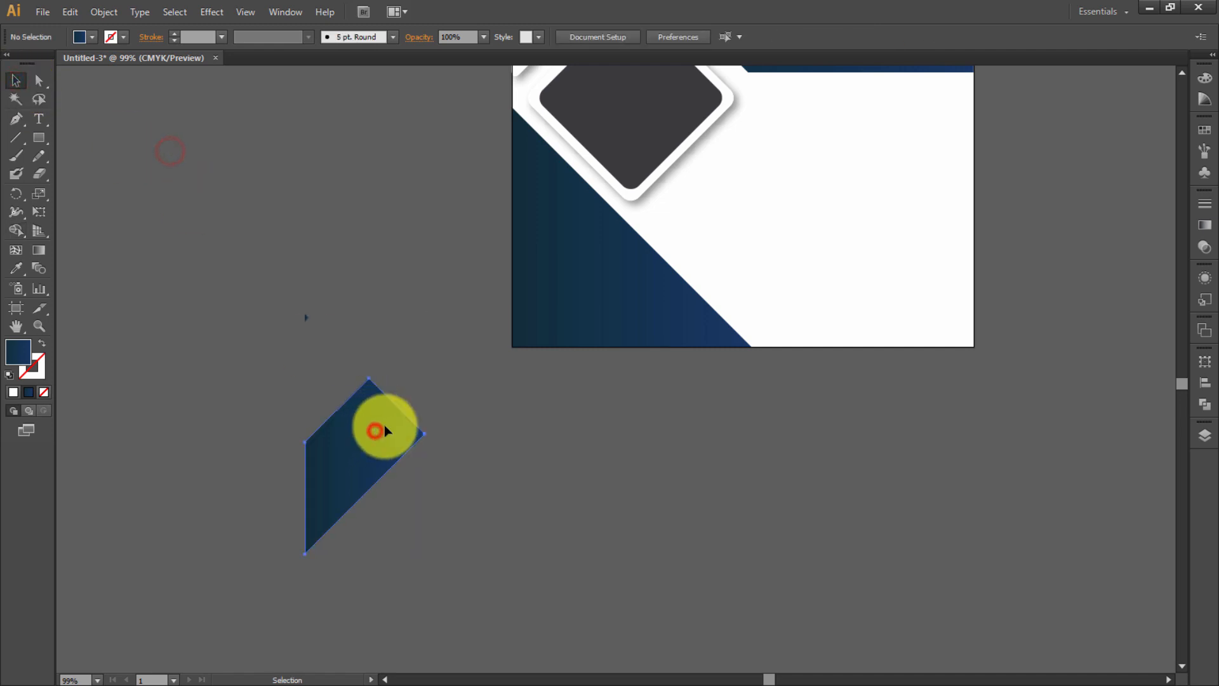
- Move the diagonal band onto the artboard's lower-left triangle, aligned to its bottom-left corner, and clear the leftover sliver
drag(385, 431, 585, 257)
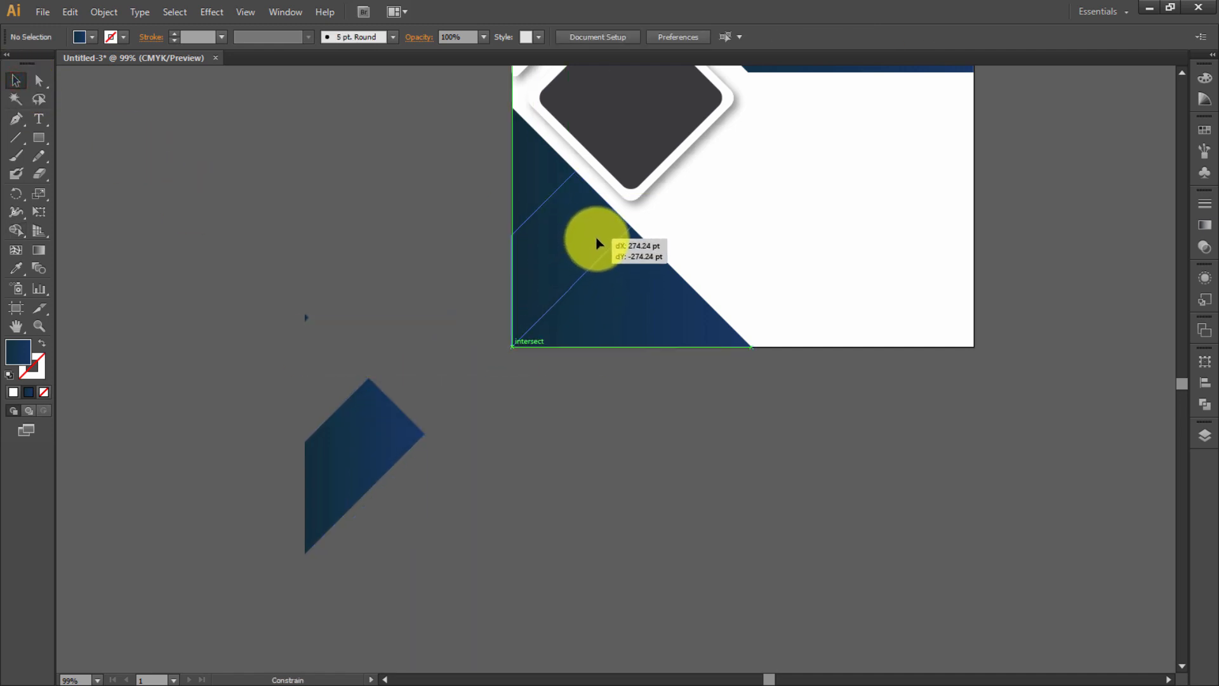
drag(597, 244, 597, 244)
click(353, 269)
- Apply the sampled white-to-transparent gradient appearance to the diagonal band on the lower-left triangle
click(550, 264)
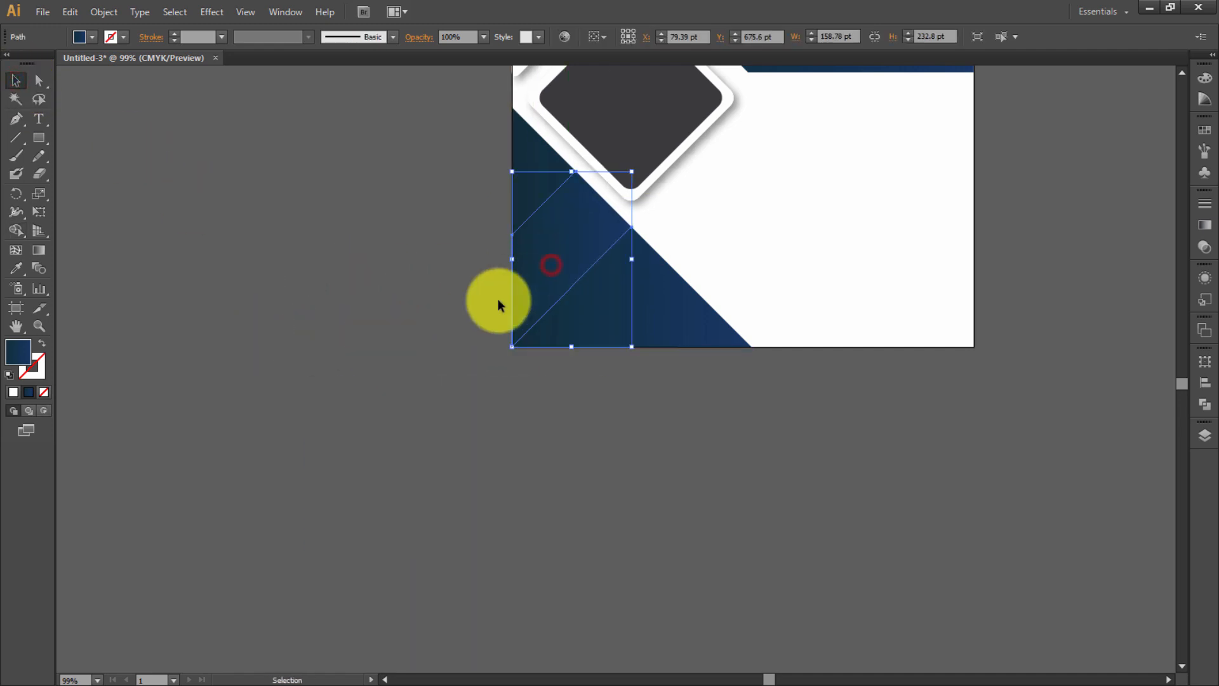
key(i)
scroll(400, 356, up, 5)
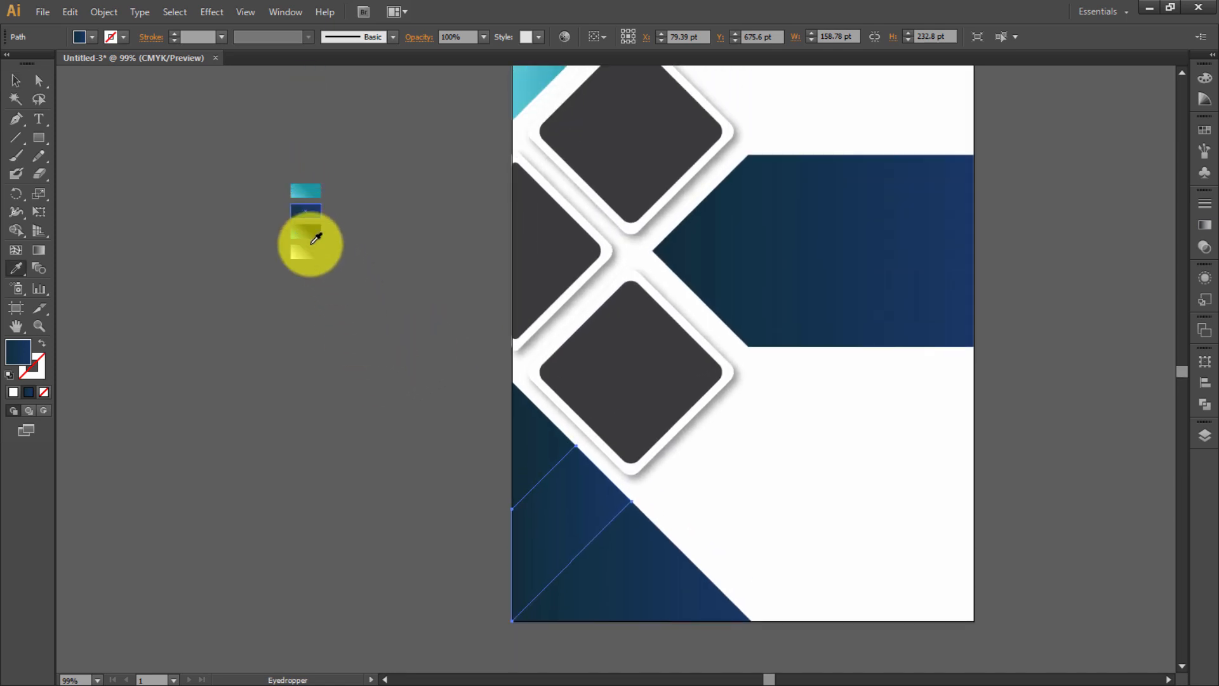
click(309, 235)
click(16, 80)
click(202, 400)
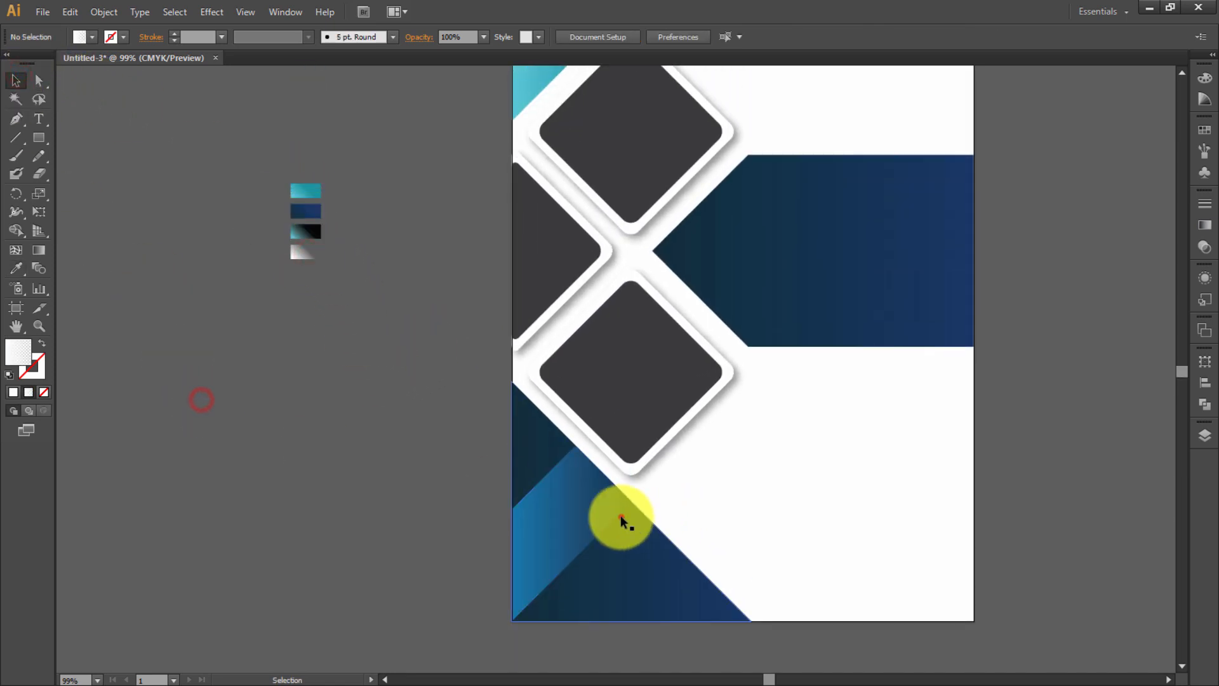
- Redirect the band's gradient diagonally from its upper-right edge to the artboard's left edge
click(600, 508)
key(g)
drag(611, 484, 513, 565)
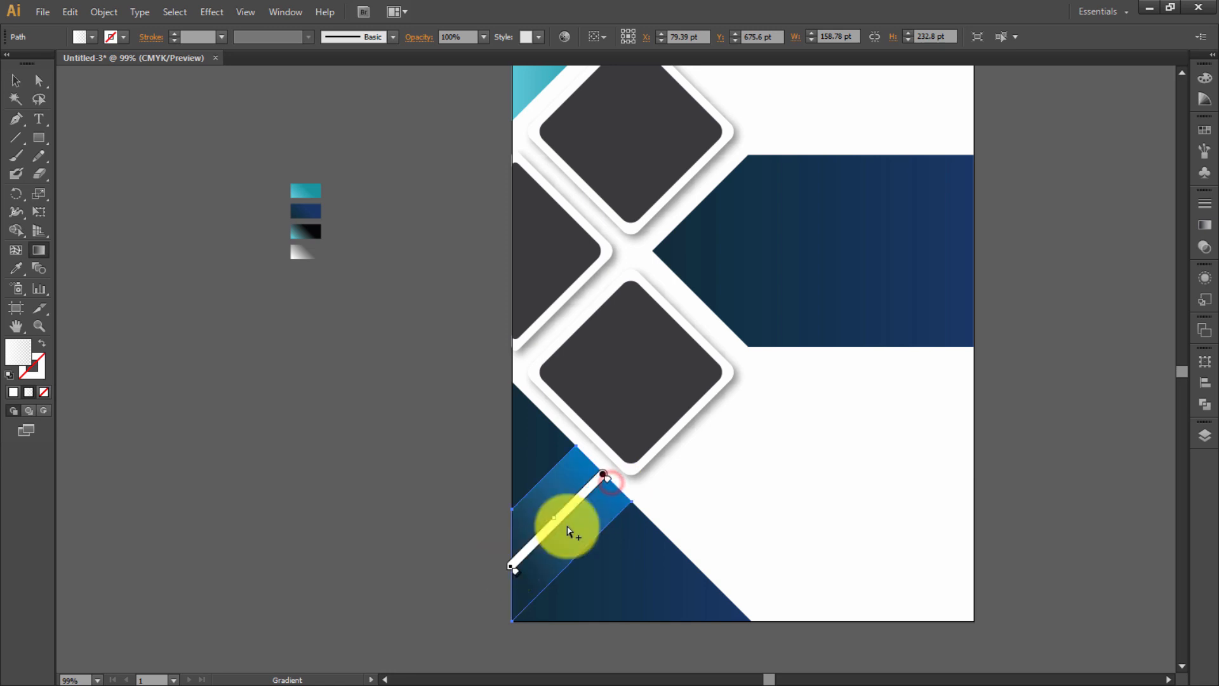
click(16, 81)
click(164, 332)
- Duplicate the gradient band in place on top of itself to intensify its glow
click(547, 525)
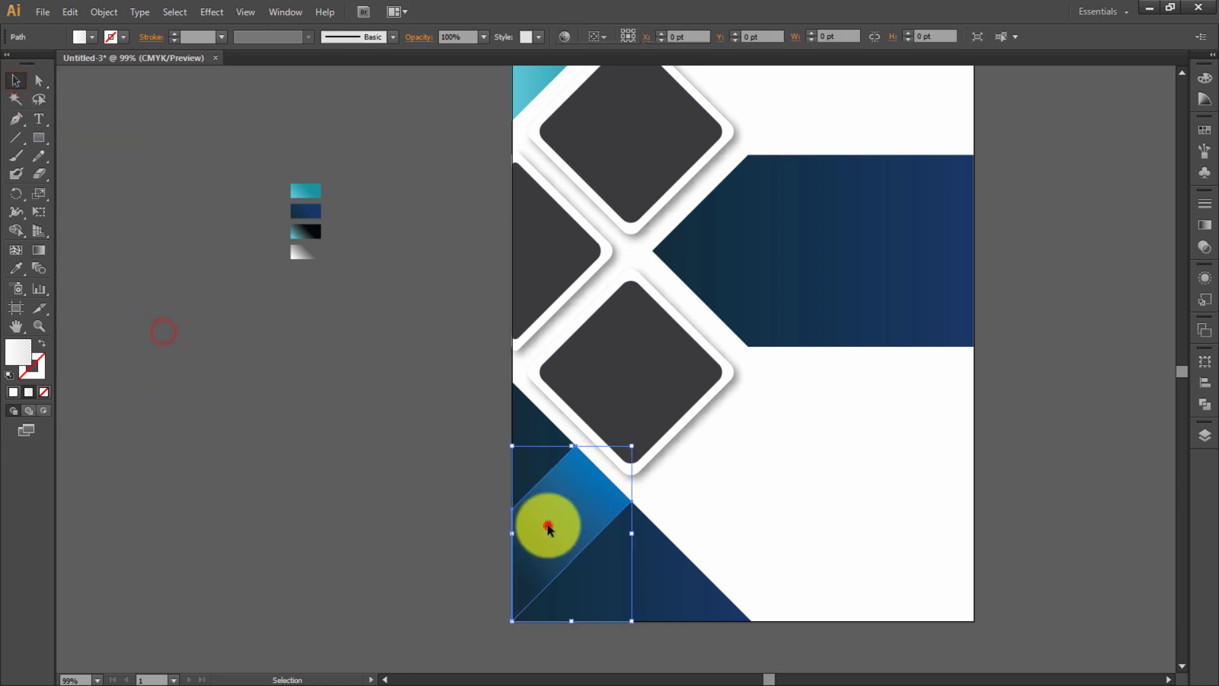
key(ctrl+c)
key(ctrl+f)
click(478, 584)
- Copy the gradient band left of the artboard and place another copy over it, offset diagonally up and left
drag(574, 554, 414, 613)
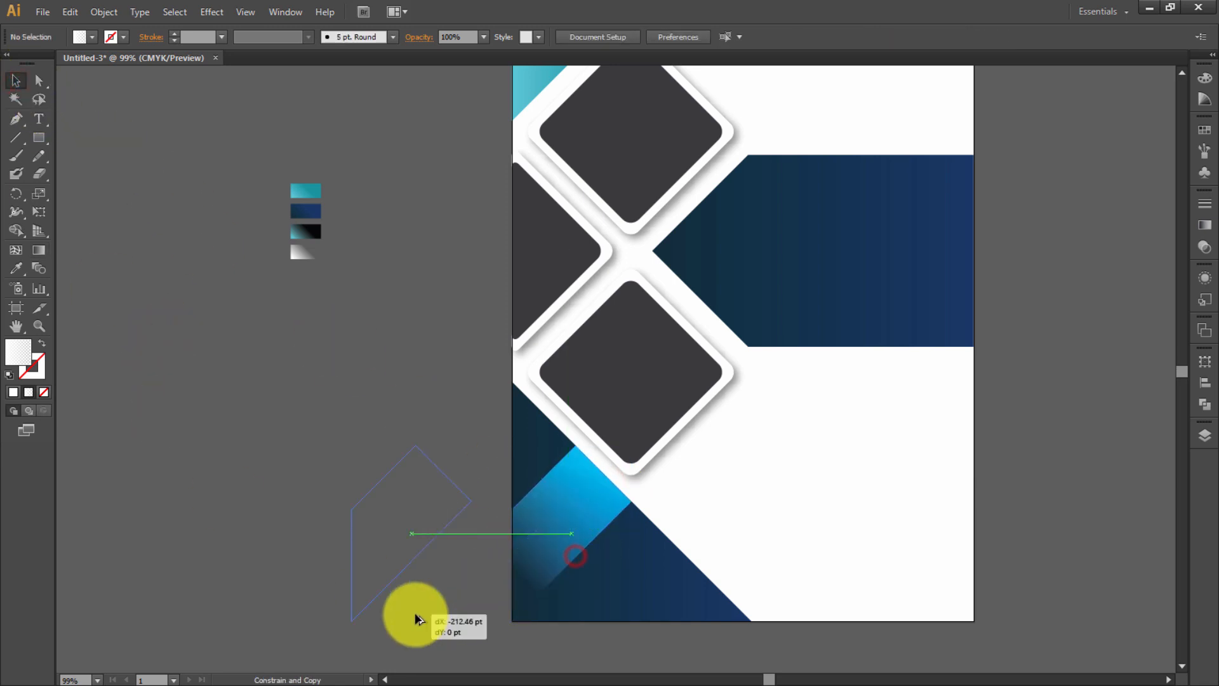
scroll(463, 558, down, 2)
drag(382, 461, 370, 427)
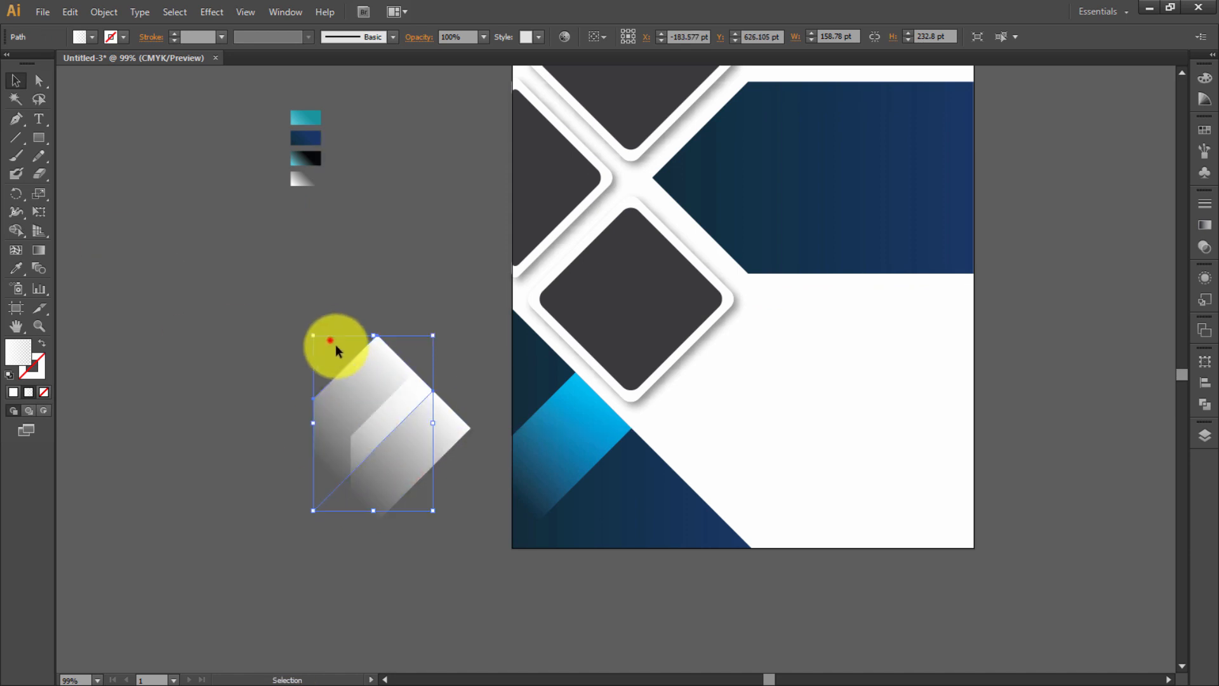
- Cut away the offset copy and its overlap with Shape Builder, leaving a narrower gradient band
drag(330, 341, 394, 406)
click(17, 231)
drag(313, 341, 400, 426)
click(15, 81)
click(147, 258)
click(392, 470)
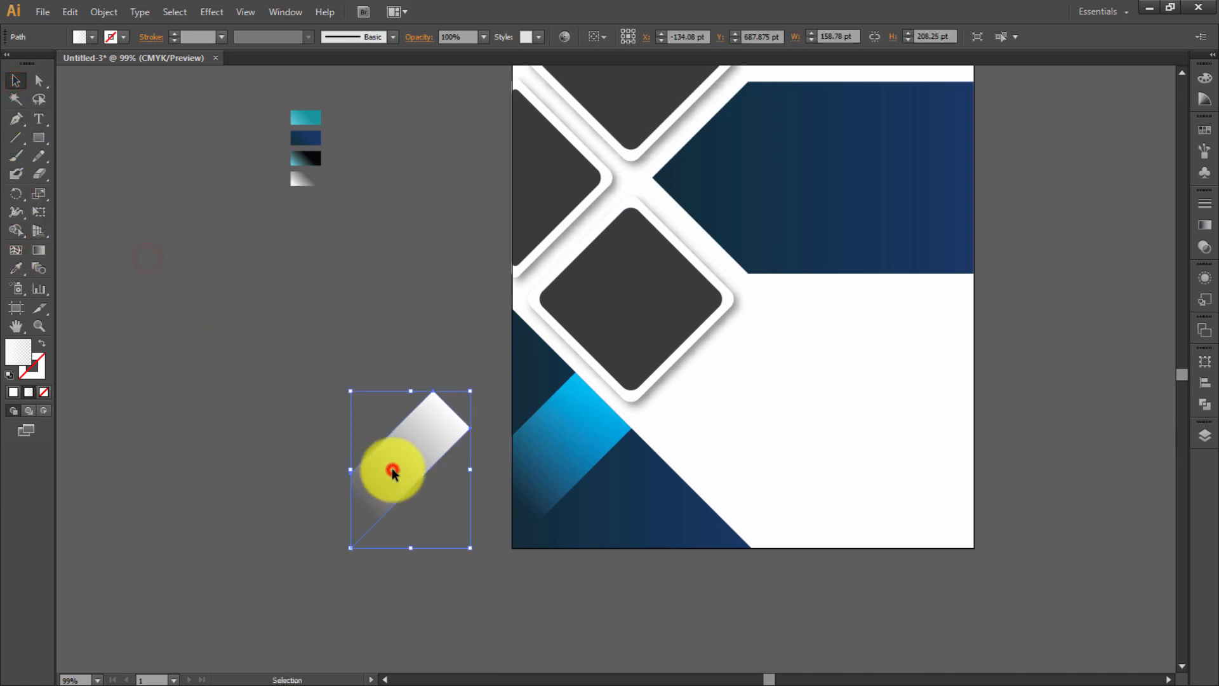
- Place the narrower gradient band over the lower half of the blue band in the bottom-left corner triangle
click(16, 81)
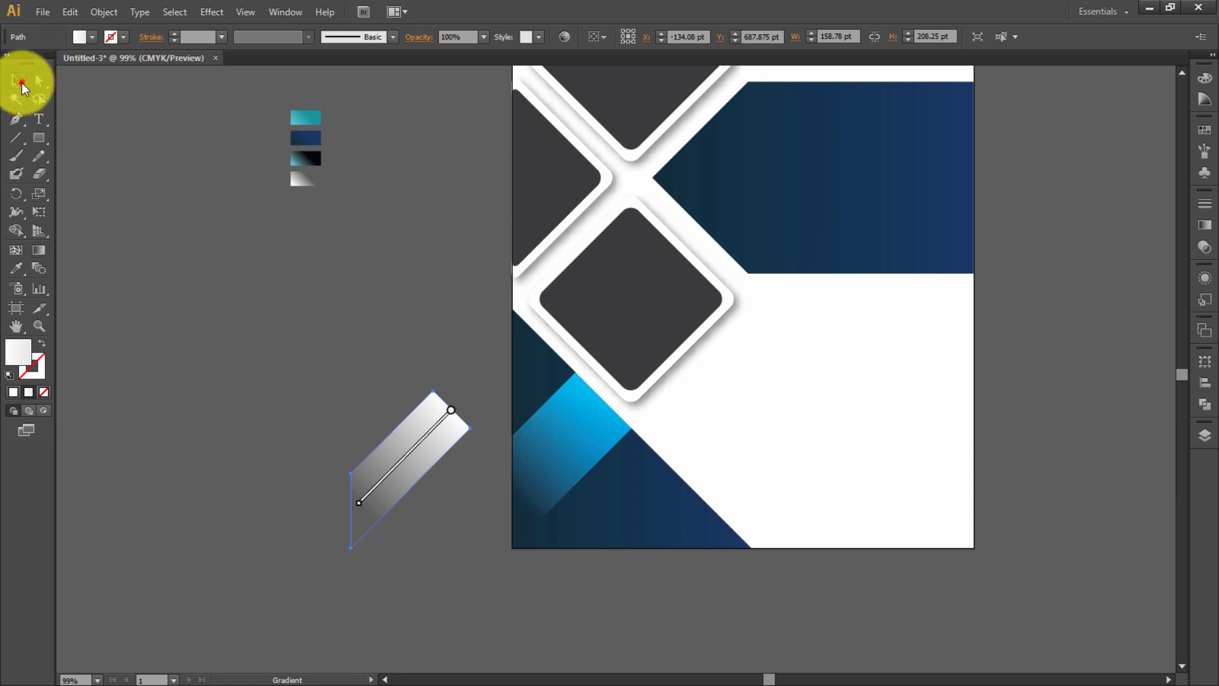
click(69, 148)
drag(503, 447, 567, 468)
click(389, 392)
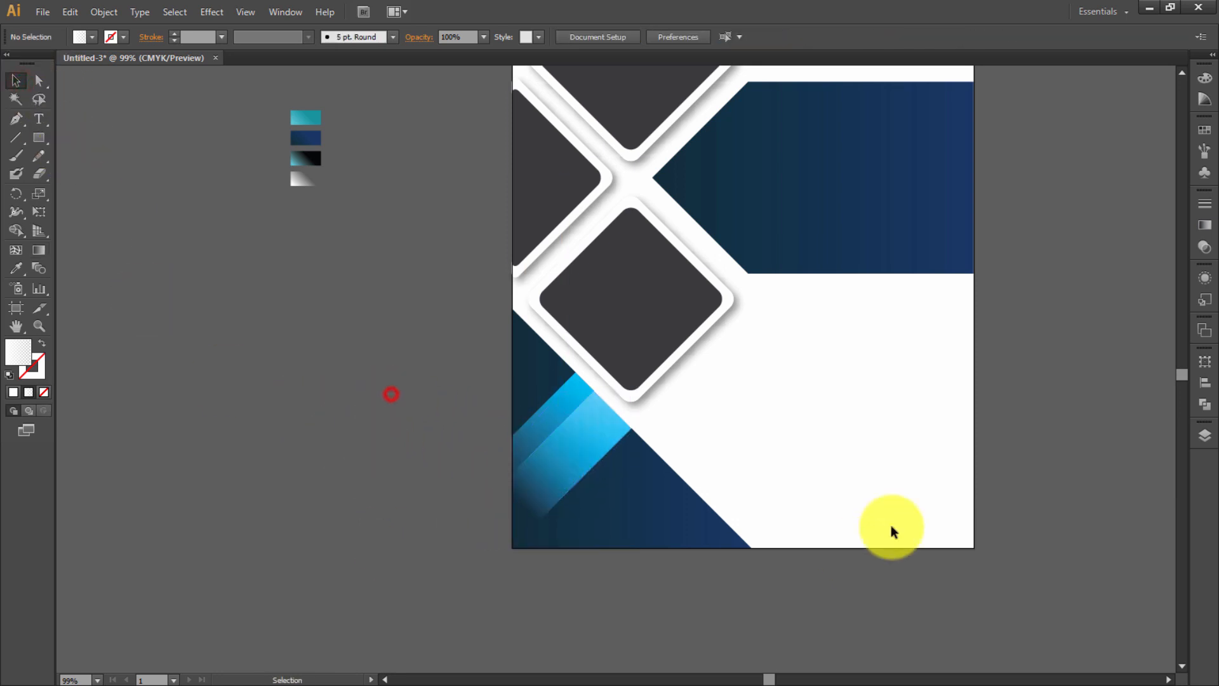
drag(828, 370, 766, 356)
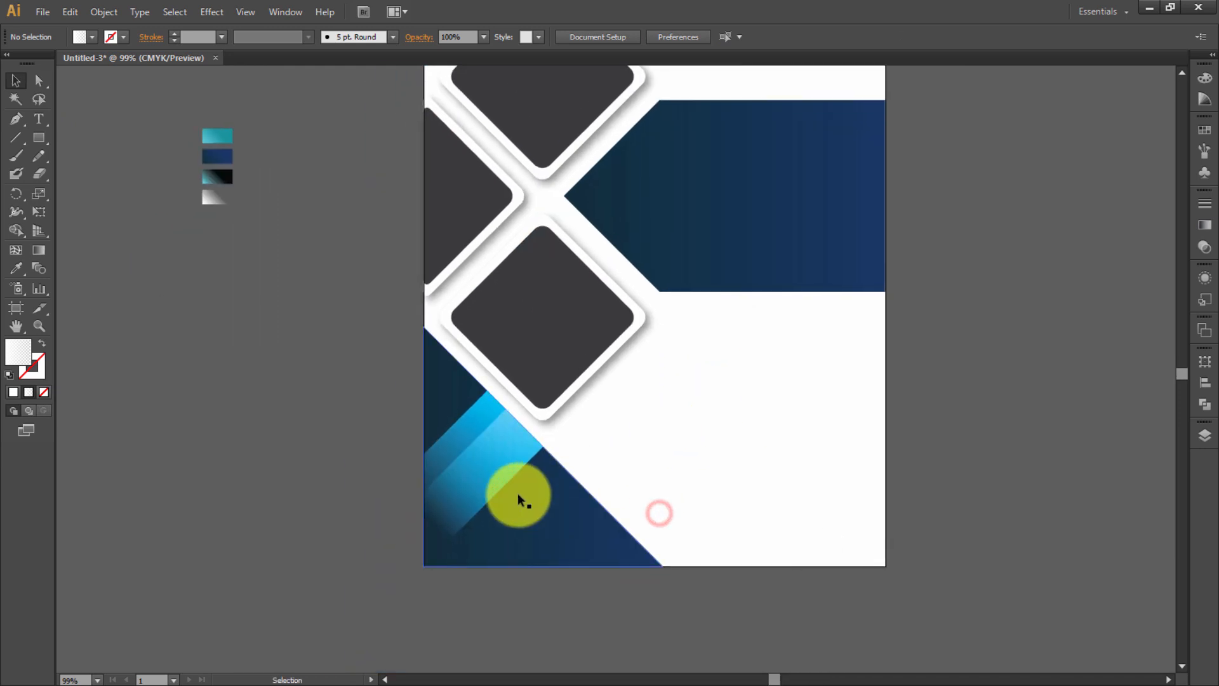
- Redraw the narrower band's gradient diagonally, from the middle of the band to beyond its upper-right edge
click(502, 491)
key(g)
mouse_move(459, 481)
mouse_down()
mouse_move(539, 387)
mouse_move(562, 377)
mouse_up()
click(16, 81)
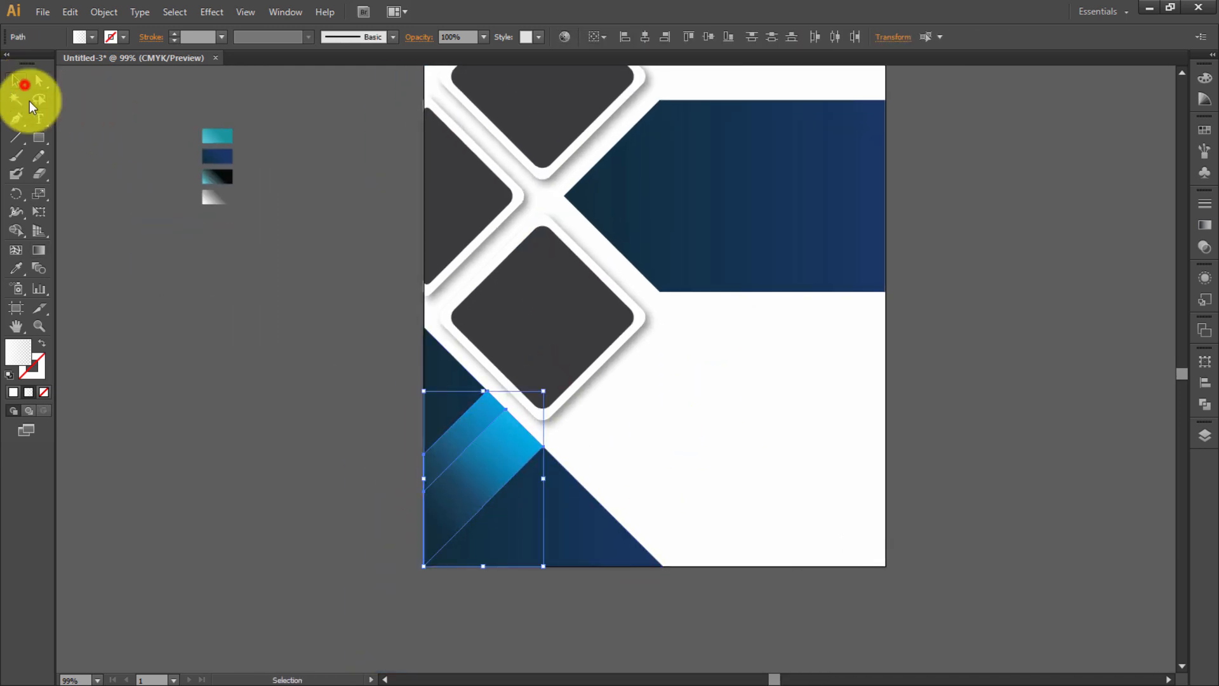
click(127, 226)
drag(793, 384, 711, 391)
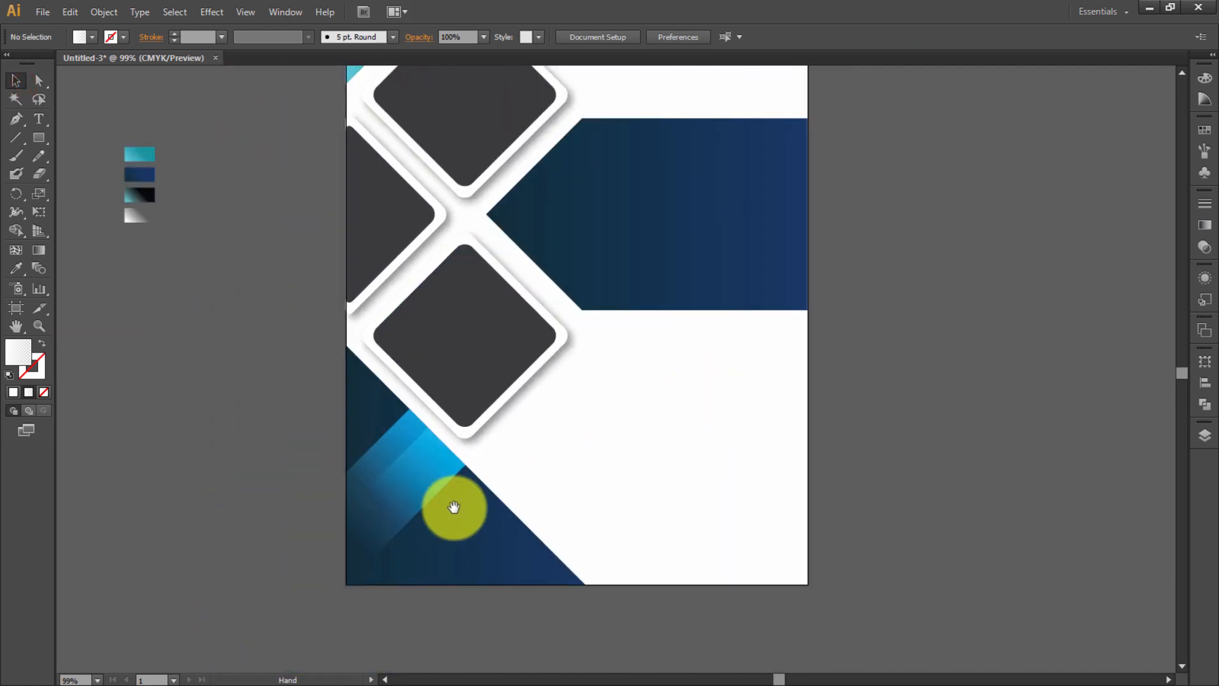
click(409, 475)
click(631, 395)
drag(762, 353, 695, 408)
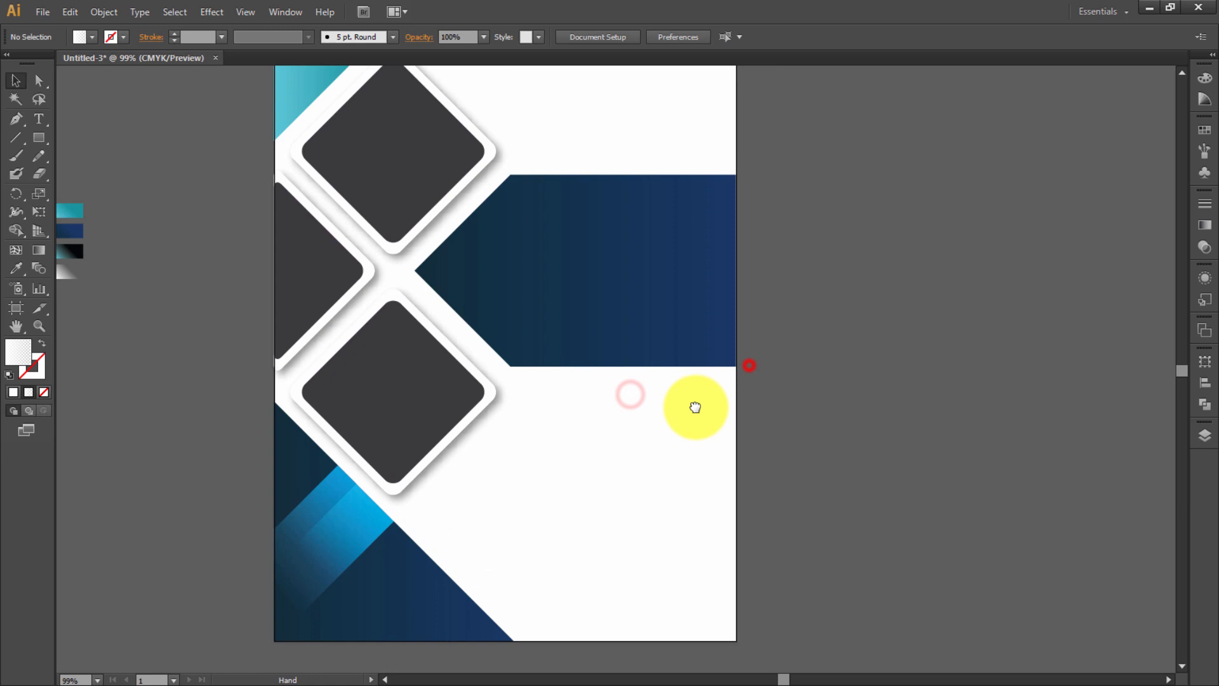
click(336, 499)
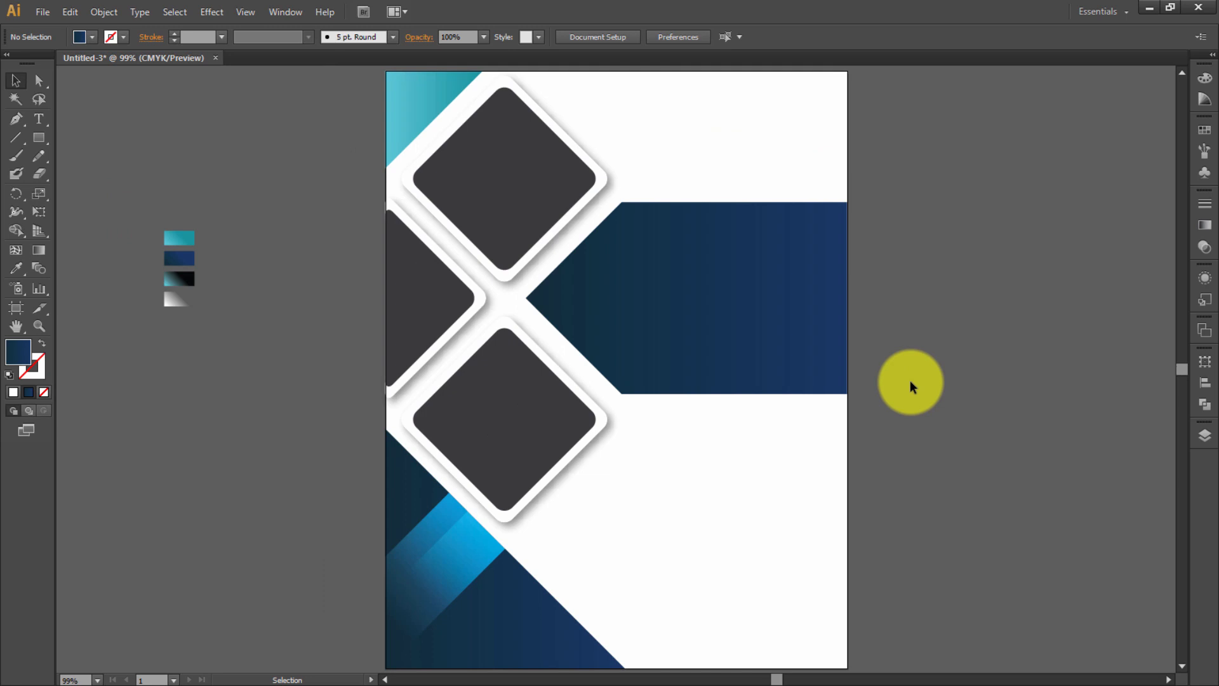
click(770, 329)
drag(942, 536, 862, 515)
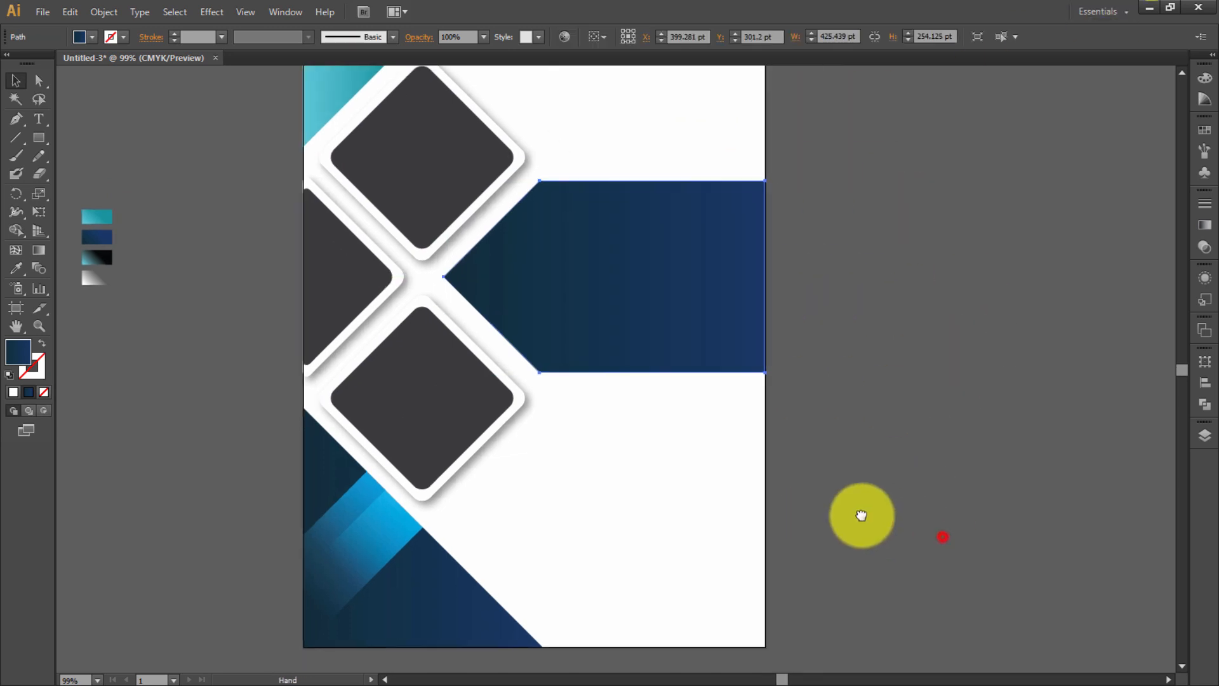
click(812, 492)
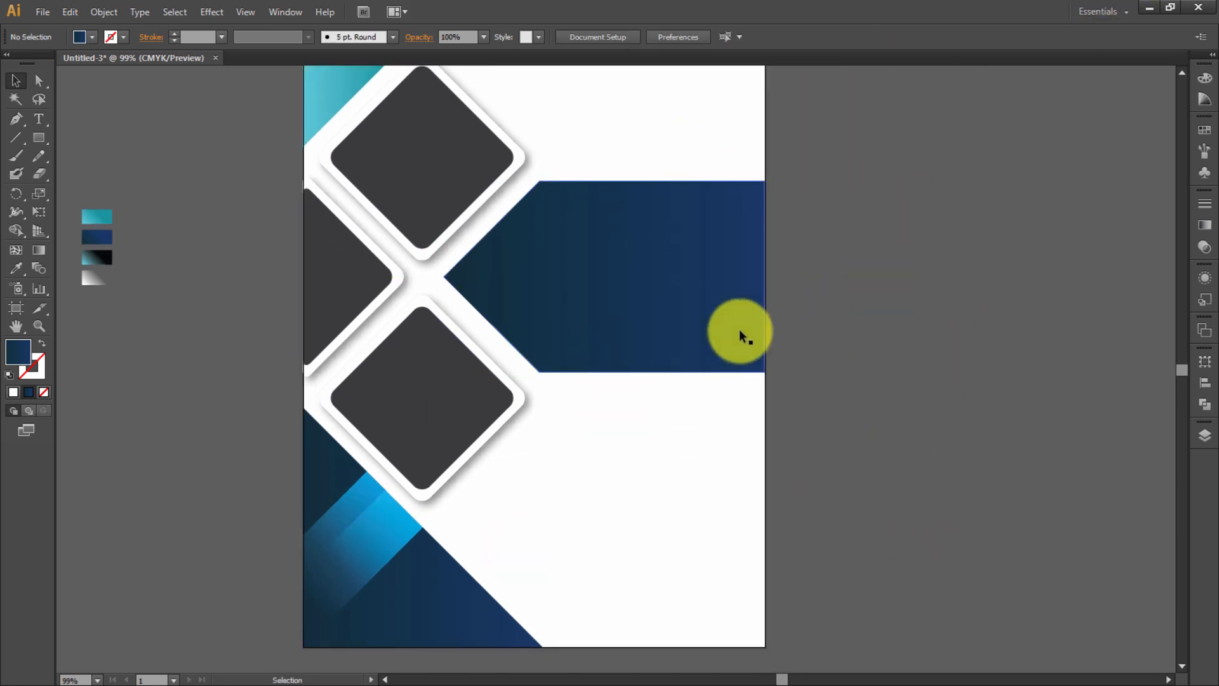
- Draw a tall rectangle about 84 by 407 pt beside the artboard's left edge
click(40, 138)
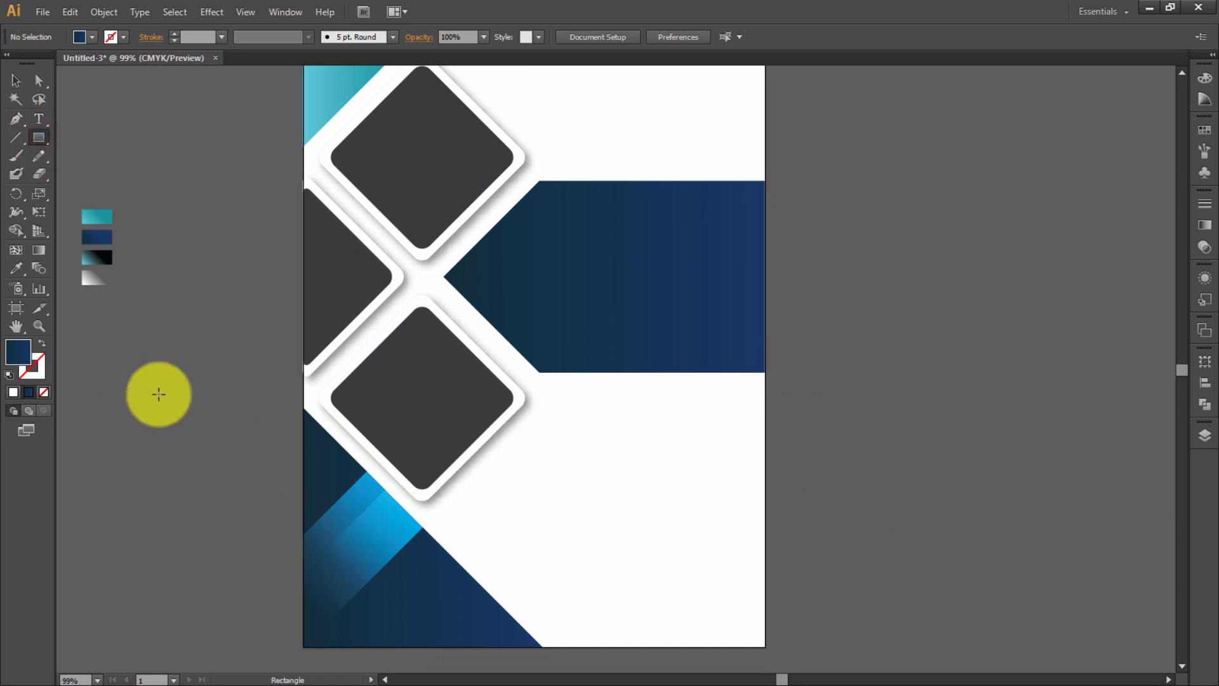
drag(143, 335, 207, 642)
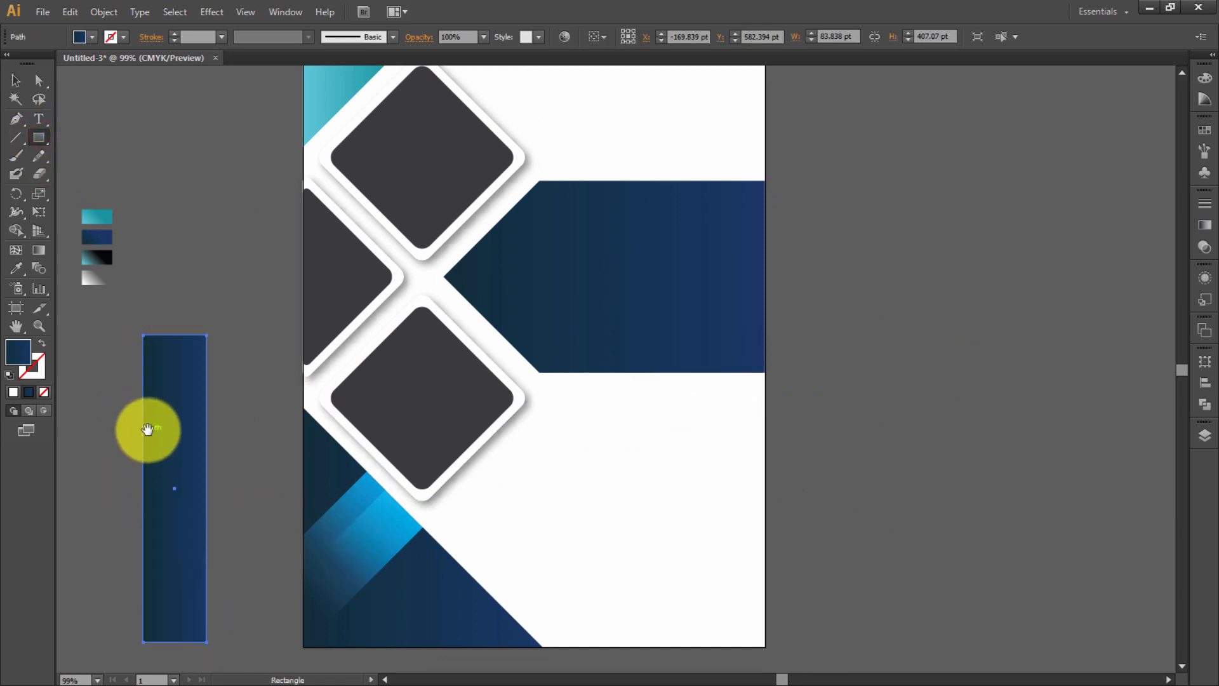
click(40, 80)
click(206, 336)
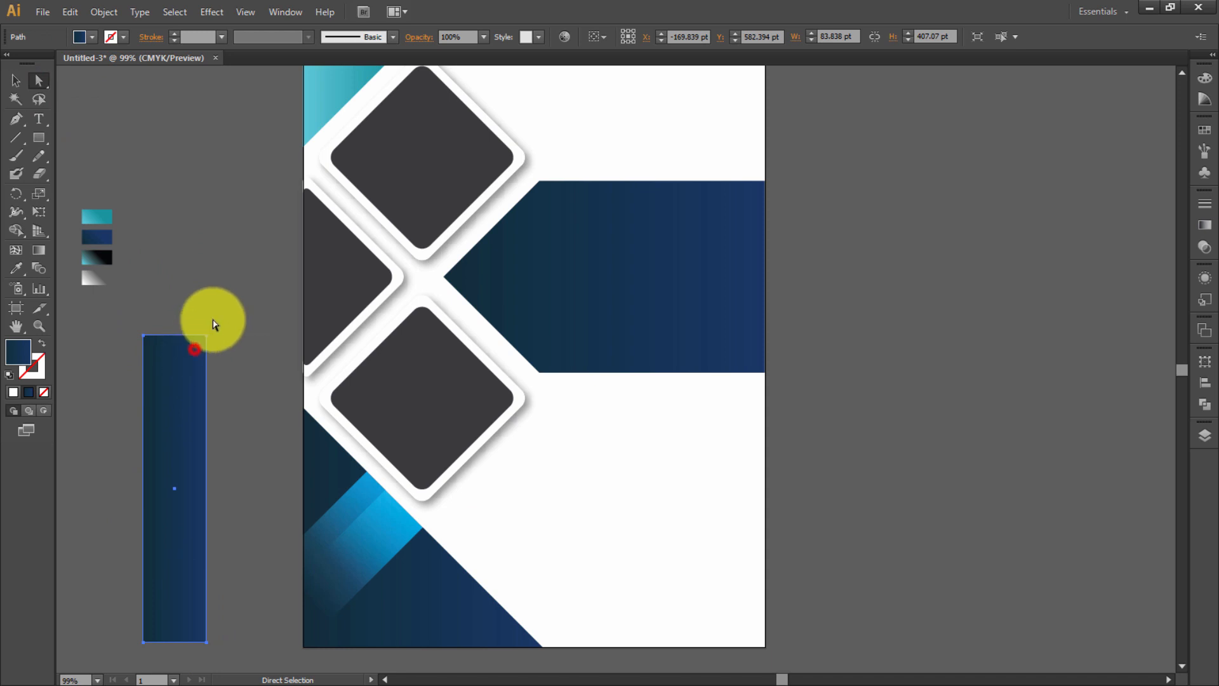
- Rotate the tall rectangle 45° and place it diagonally along the lower diamond's right side, sent behind the diamond and blue bands
click(23, 80)
drag(212, 330, 314, 403)
drag(245, 449, 576, 433)
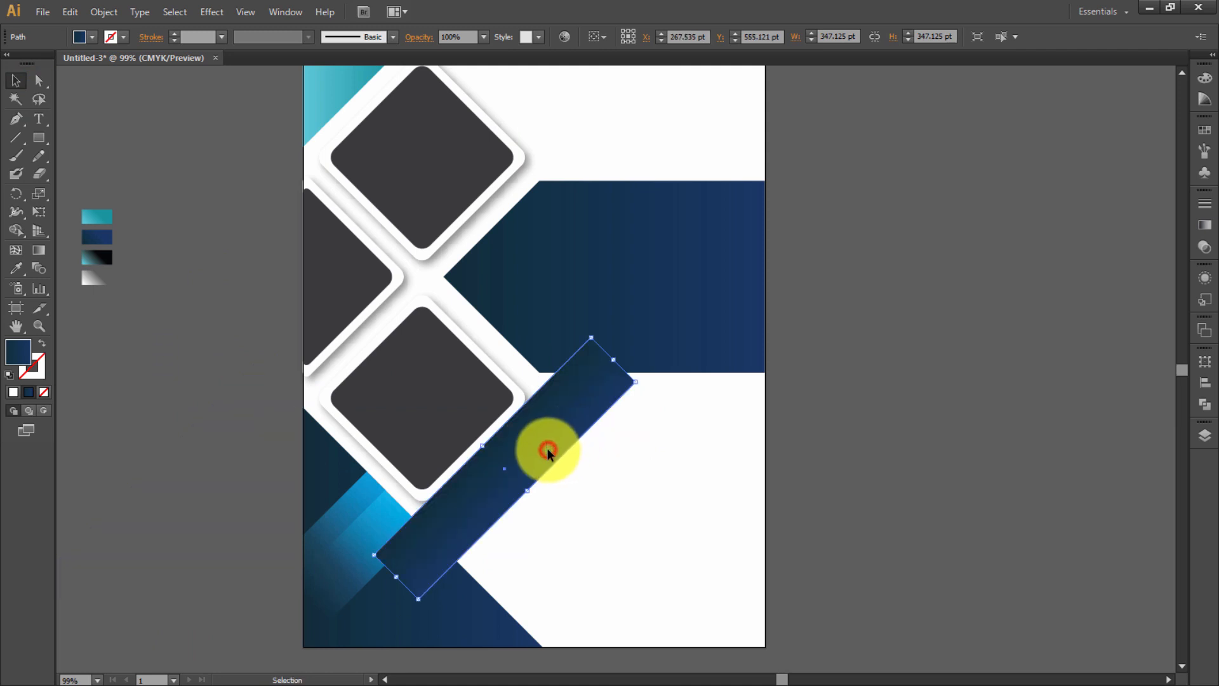
key(ctrl+bracketleft)
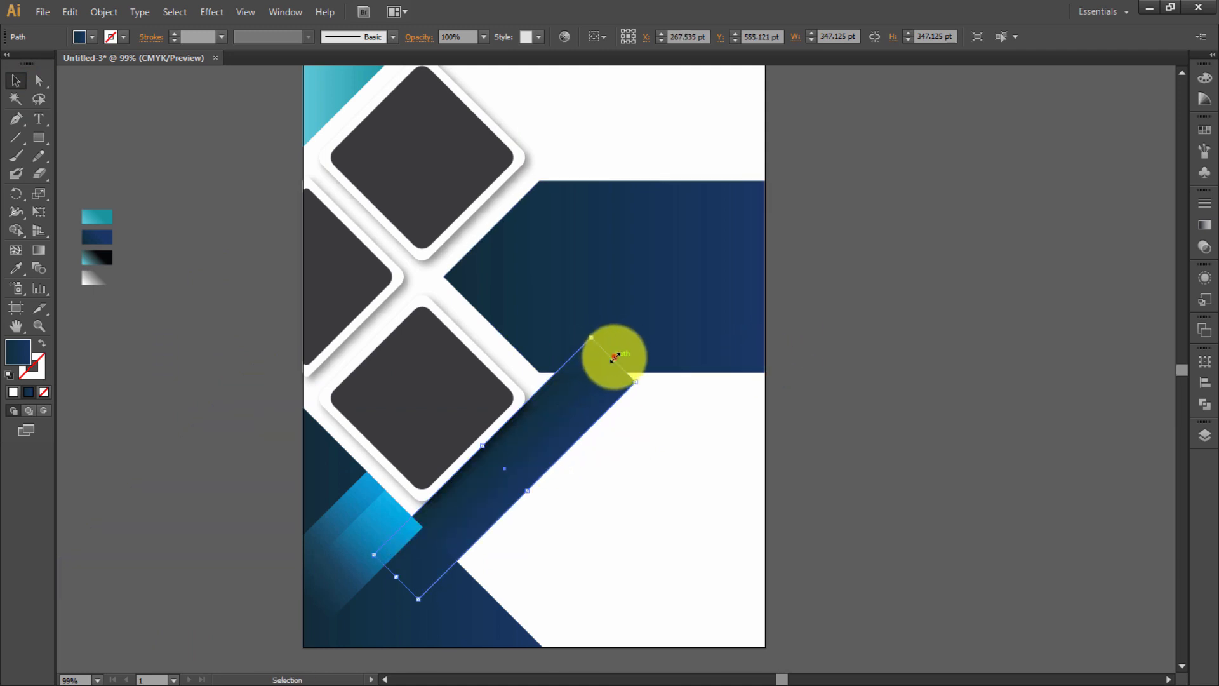
drag(614, 357, 648, 332)
click(944, 304)
click(571, 433)
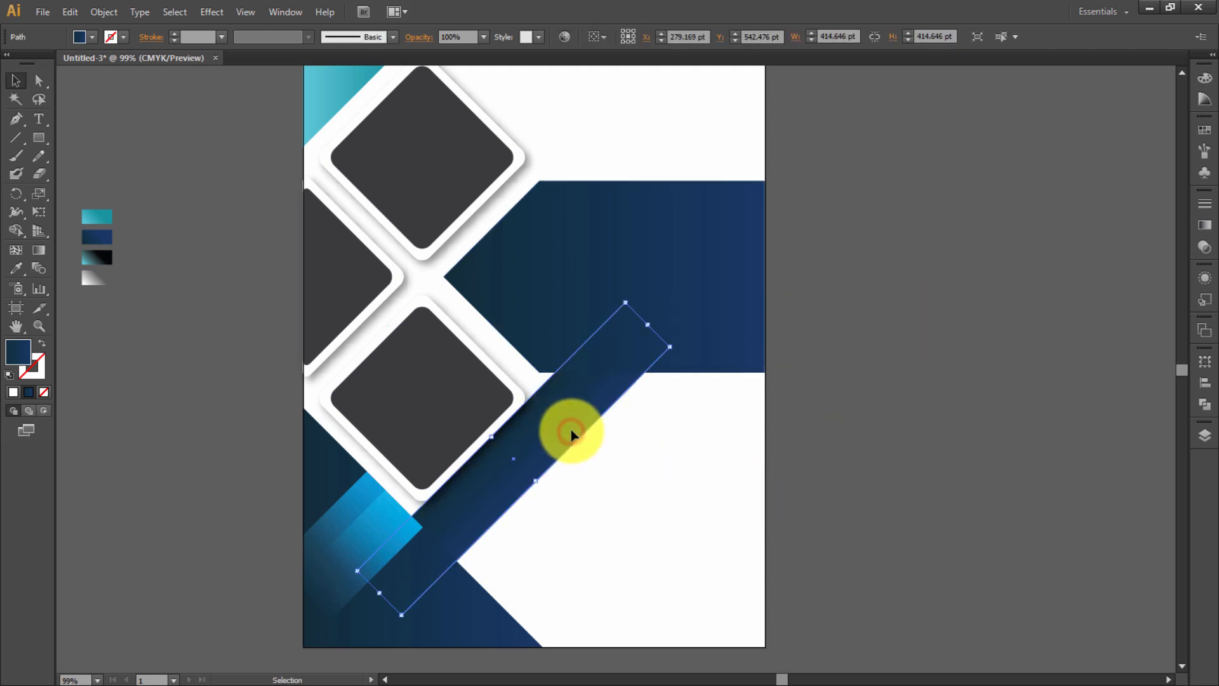
click(739, 437)
click(613, 410)
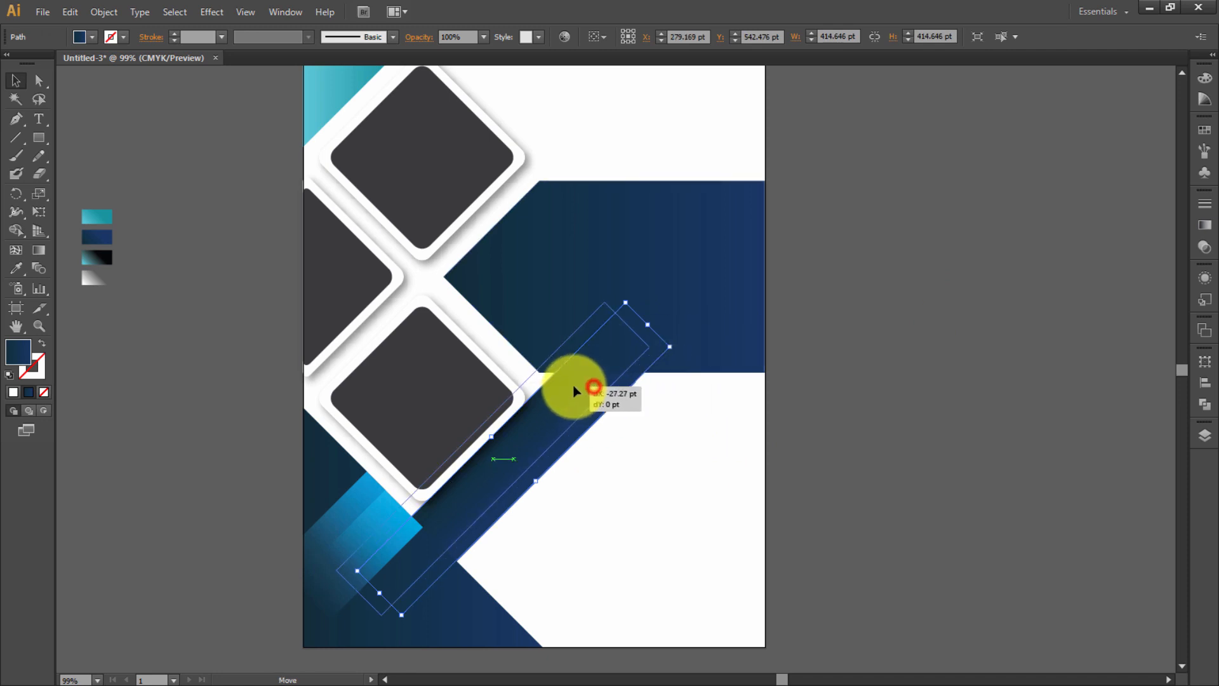
mouse_move(578, 389)
mouse_down()
mouse_move(581, 411)
mouse_move(825, 472)
mouse_up()
click(798, 343)
click(530, 475)
click(871, 395)
key(Delete)
- Enlarge the diagonal band to about 395 pt in overall width and height, then nudge it up and left toward the lower diamond
drag(570, 433, 575, 437)
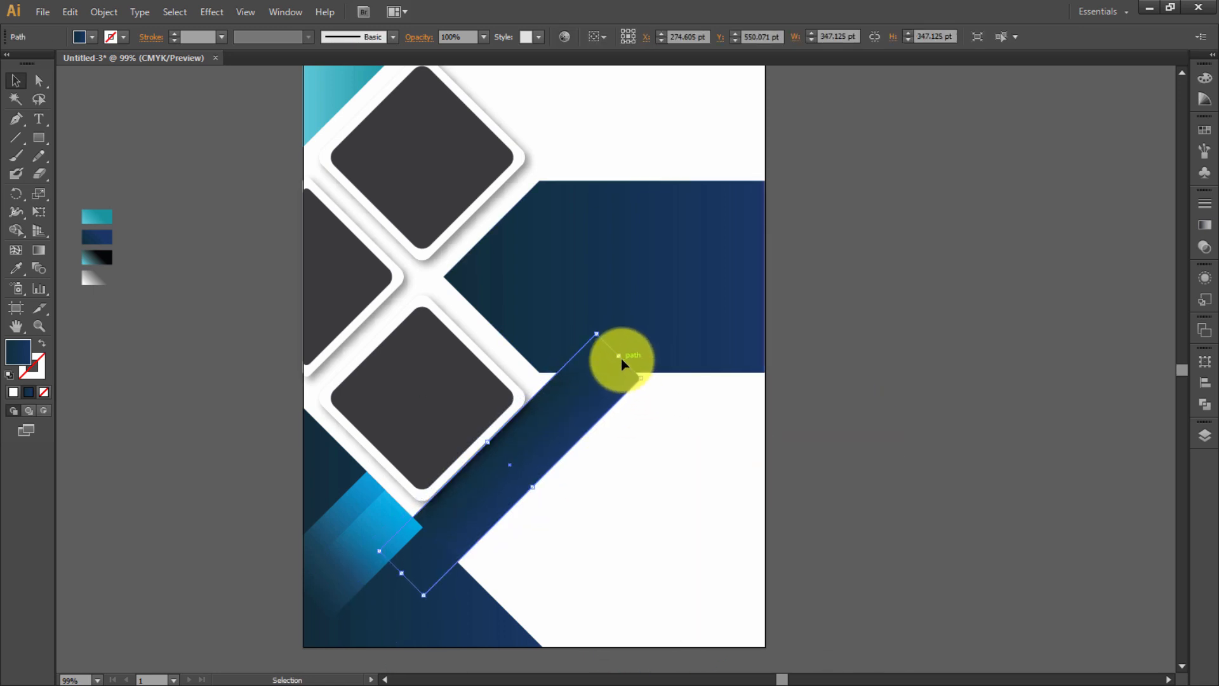
mouse_move(619, 357)
mouse_down()
mouse_move(635, 348)
mouse_move(619, 381)
mouse_up()
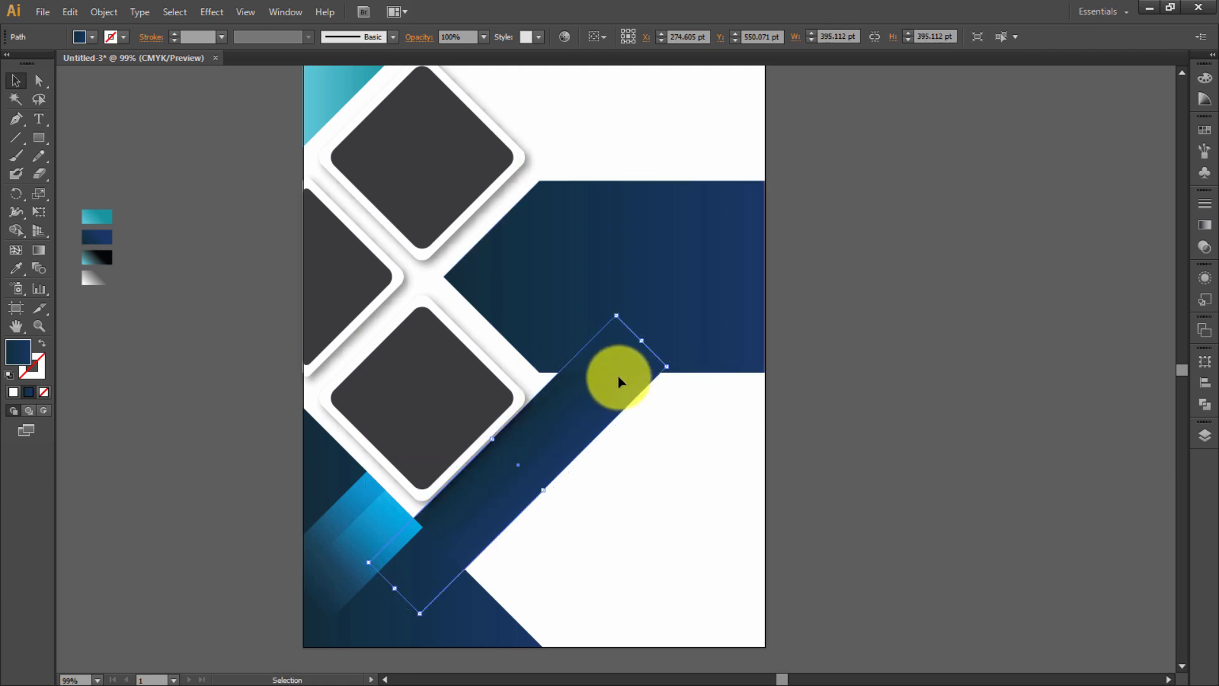
click(745, 359)
click(595, 429)
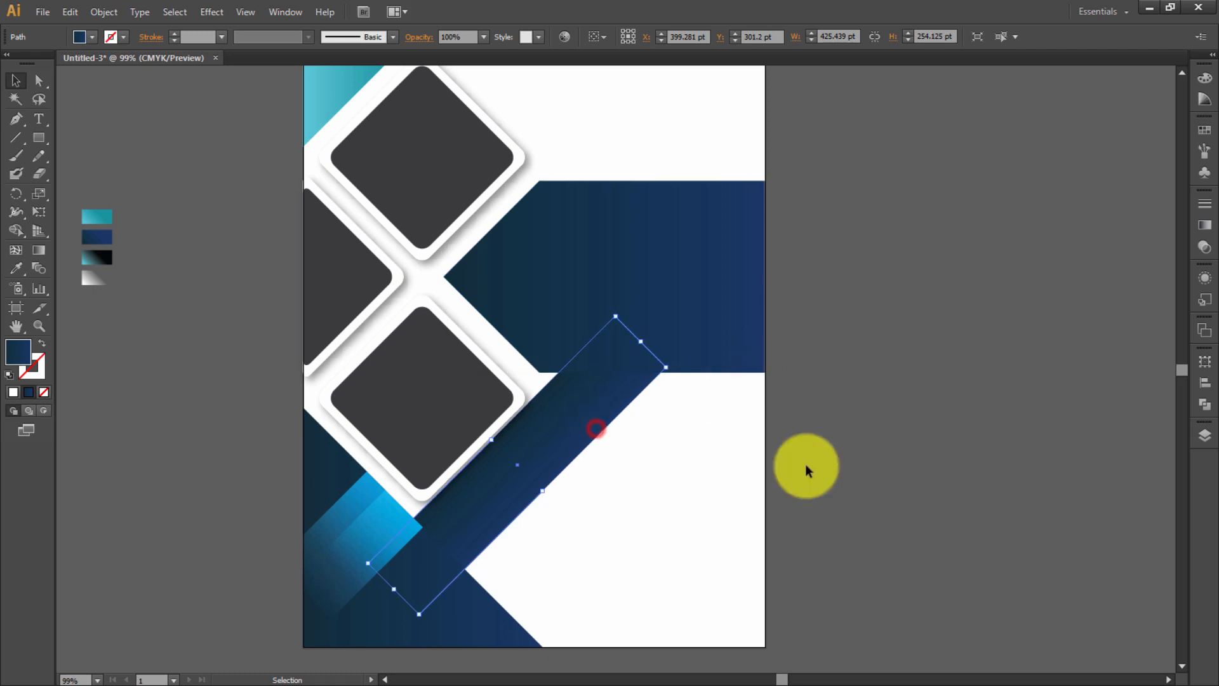
key(Up)
key(Left)
- Arrange the diagonal band behind the pointed banner
click(867, 474)
click(604, 429)
right_click(593, 430)
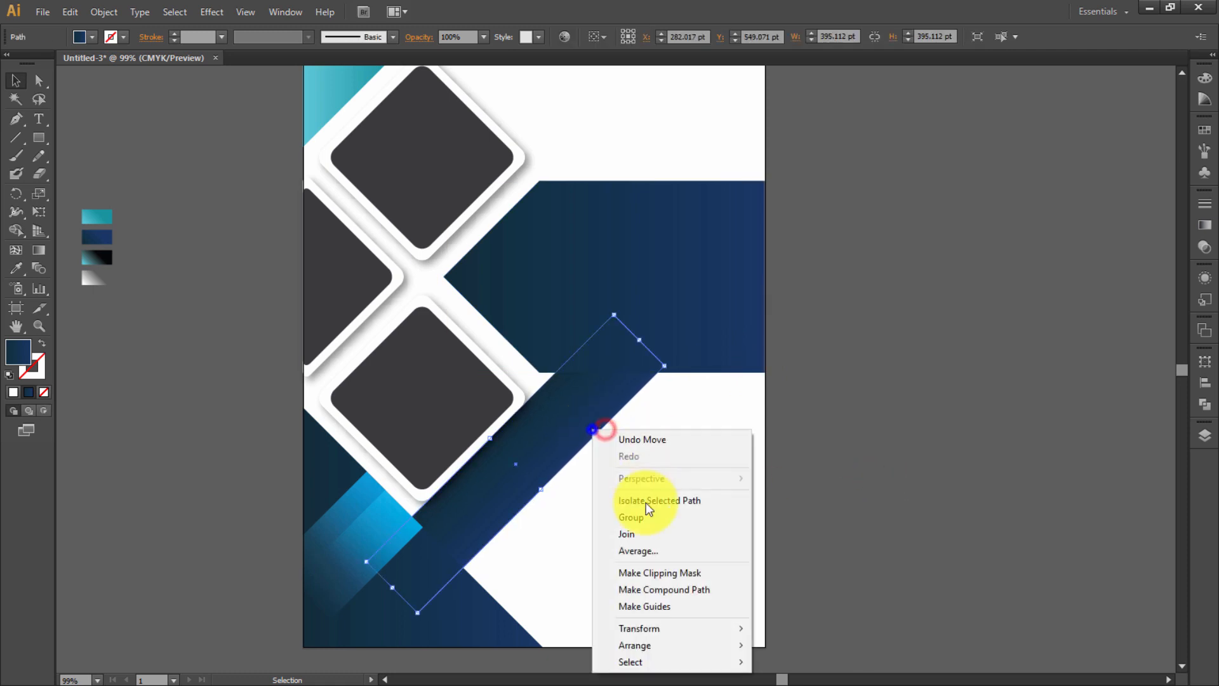
click(790, 629)
click(860, 479)
- Enlarge the pointed banner to about 449 by 268 pt and shift it slightly right past the artboard edge
click(712, 369)
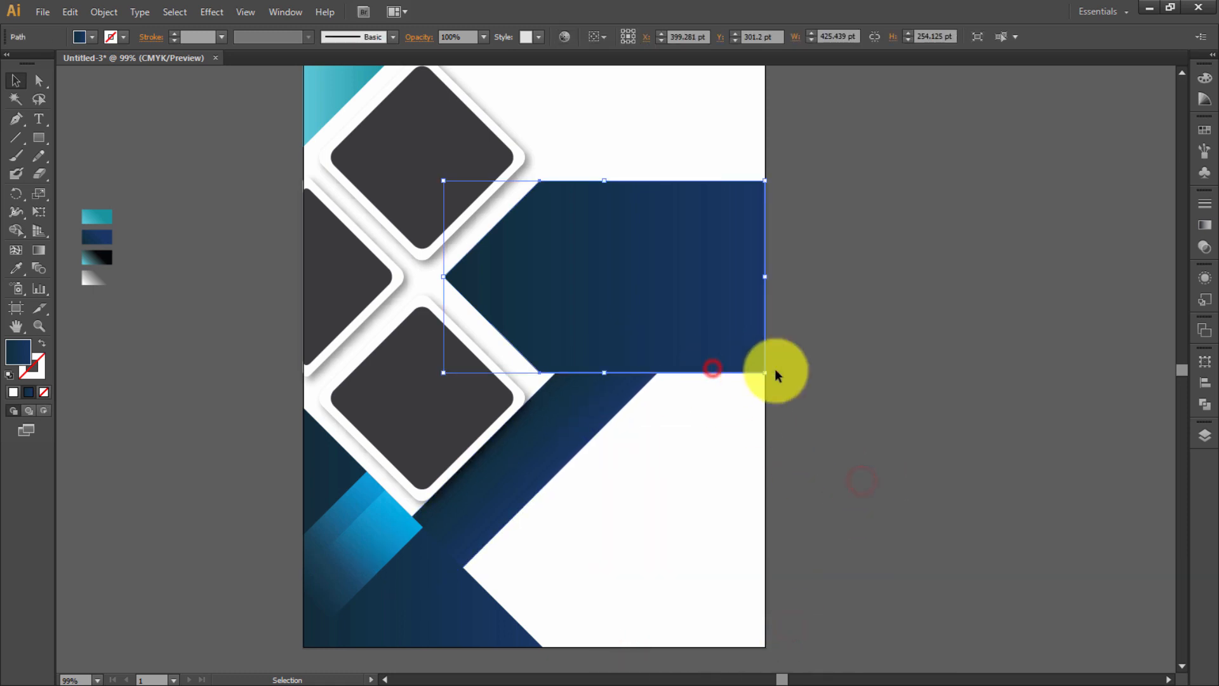
drag(765, 373, 732, 367)
click(838, 336)
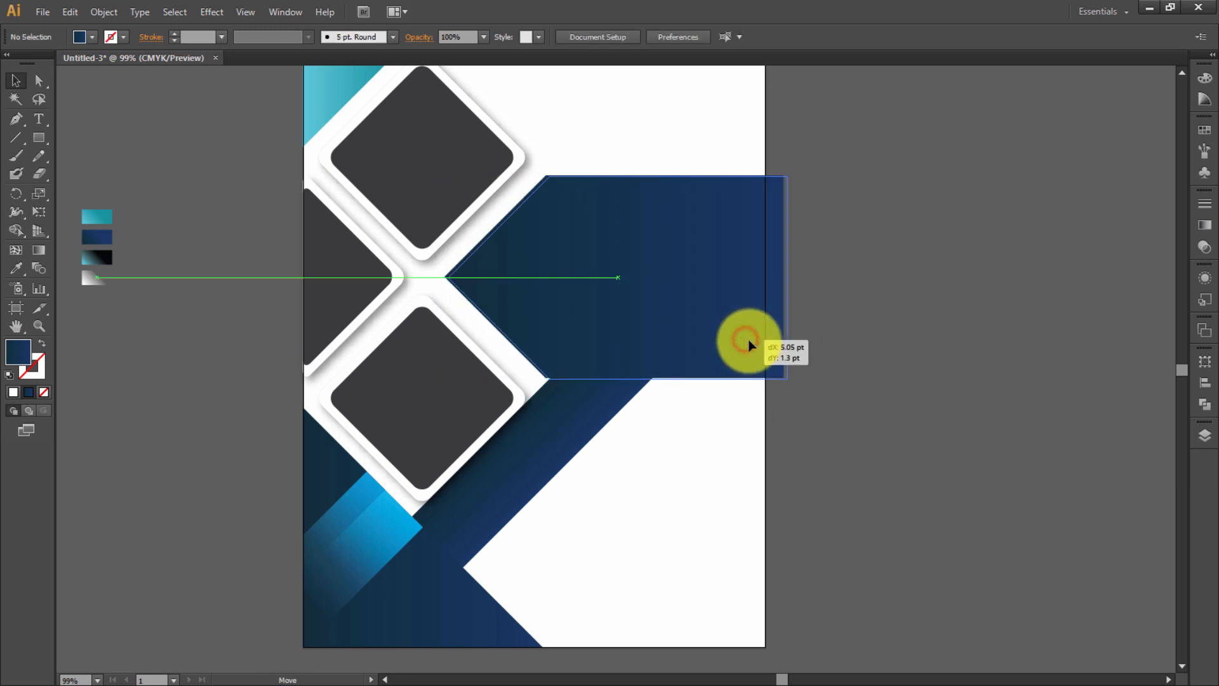
click(755, 313)
click(857, 337)
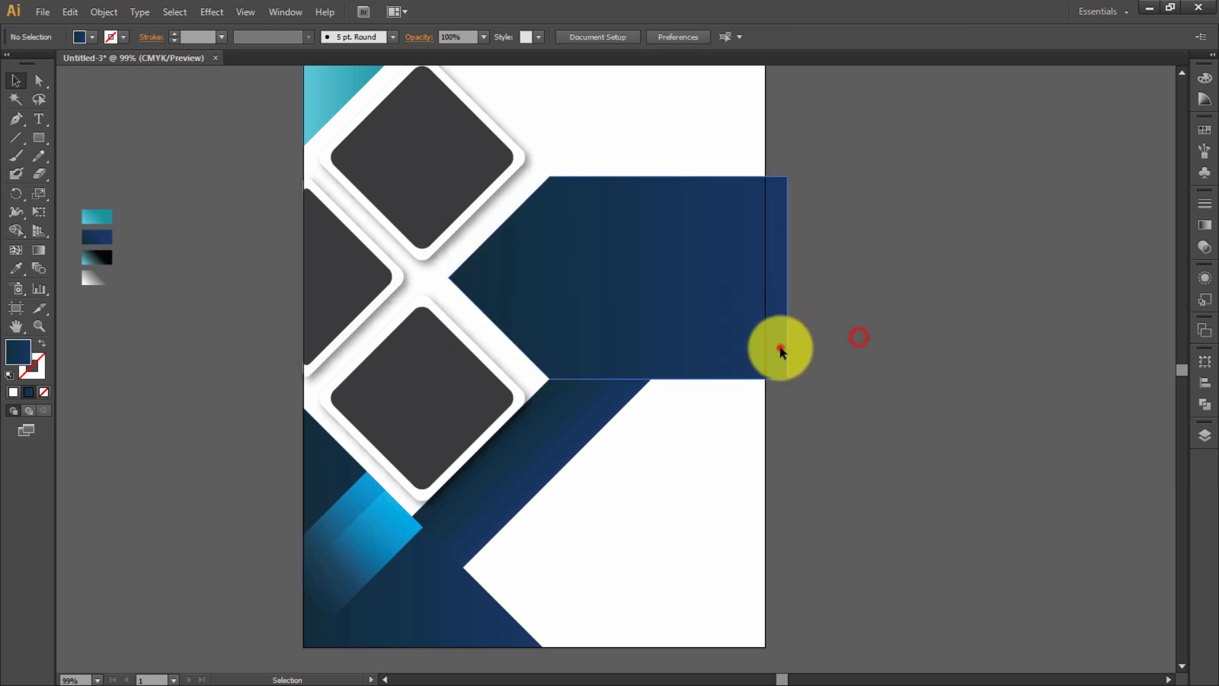
click(779, 346)
click(885, 342)
- Fill the diagonal band with the teal gradient sampled from the color swatches beside the artboard
click(579, 420)
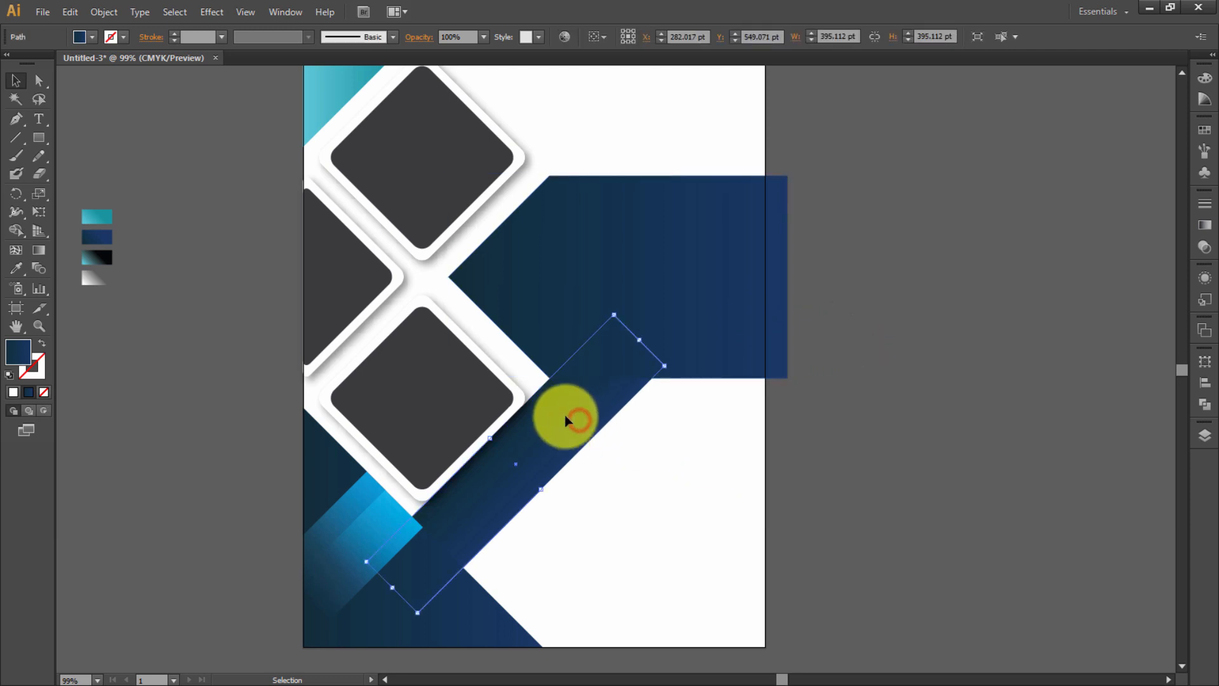
click(96, 217)
click(18, 79)
click(178, 129)
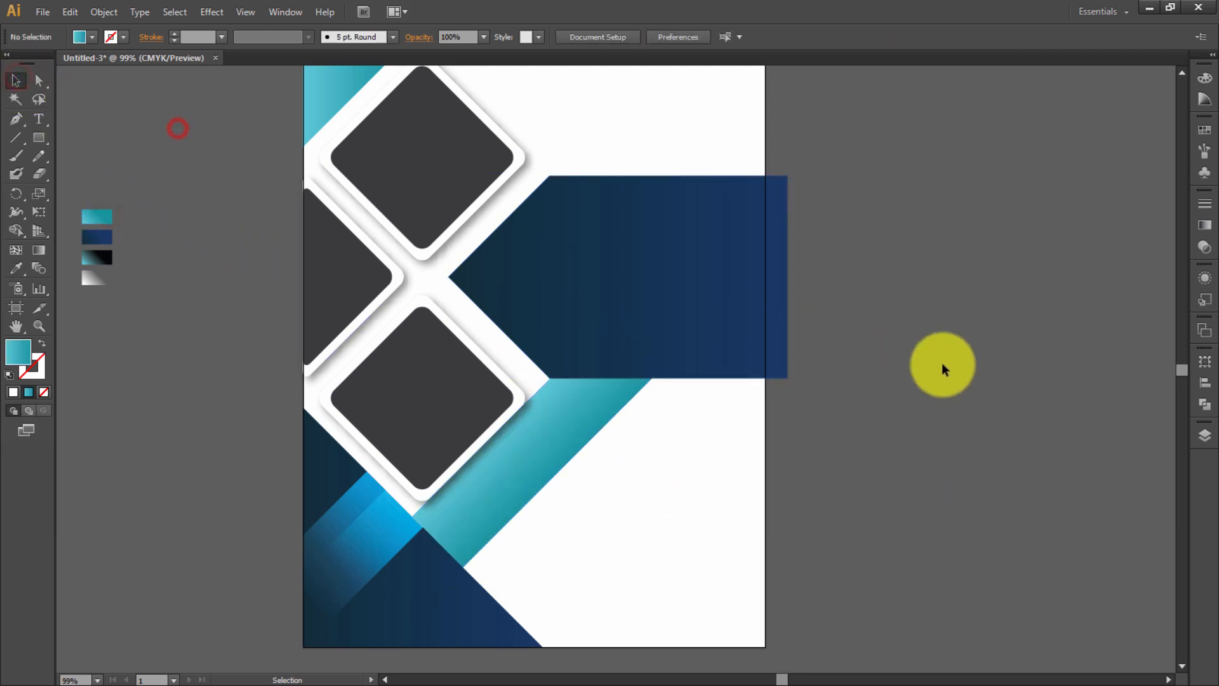
key(ctrl+0)
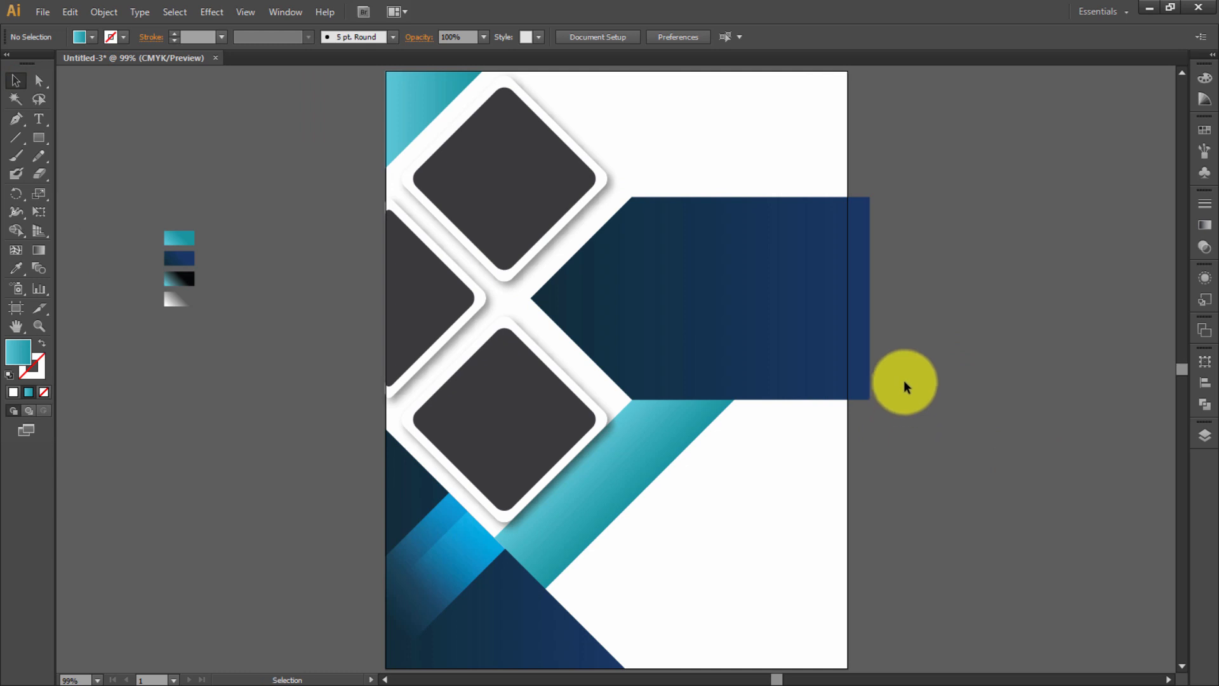
- Pull the banner's right-hand anchor points back so its edge aligns with the artboard's right edge
click(802, 322)
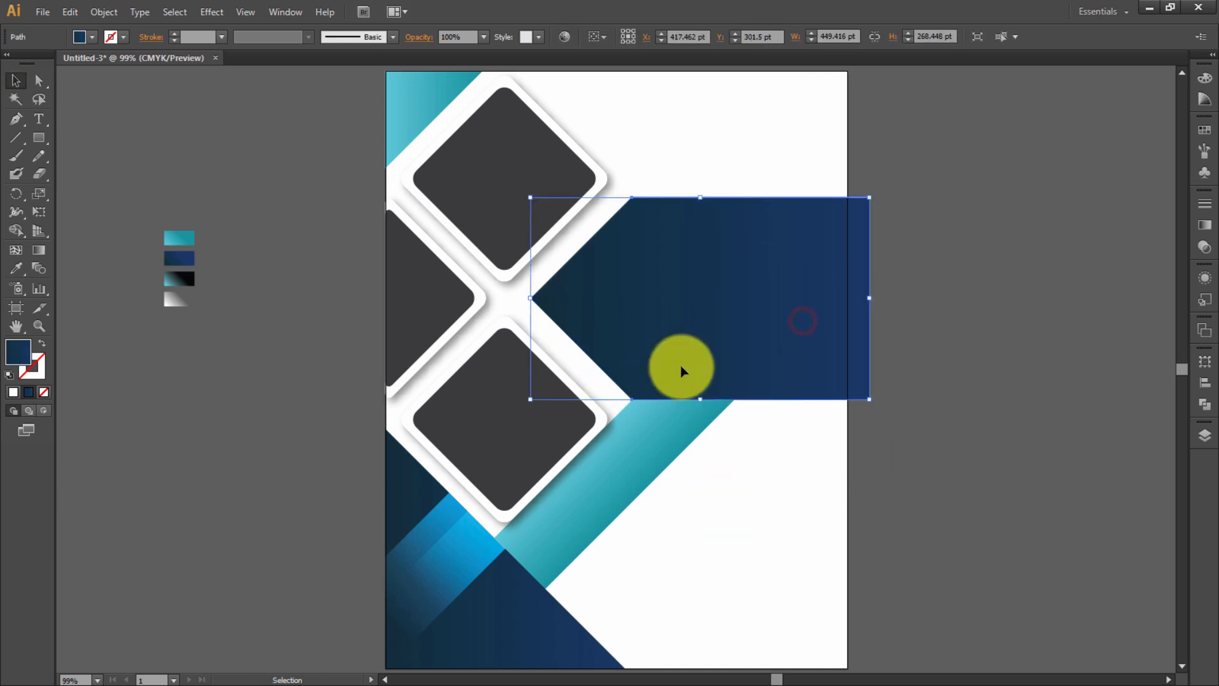
shift+click(733, 331)
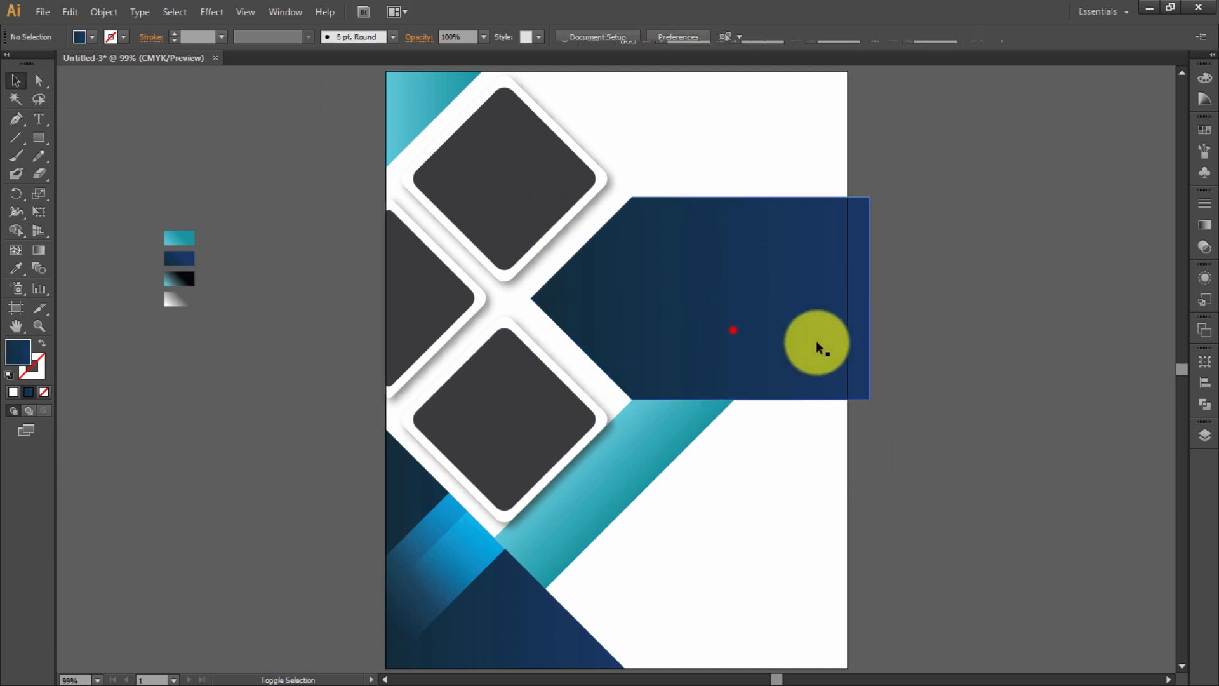
click(845, 293)
click(38, 80)
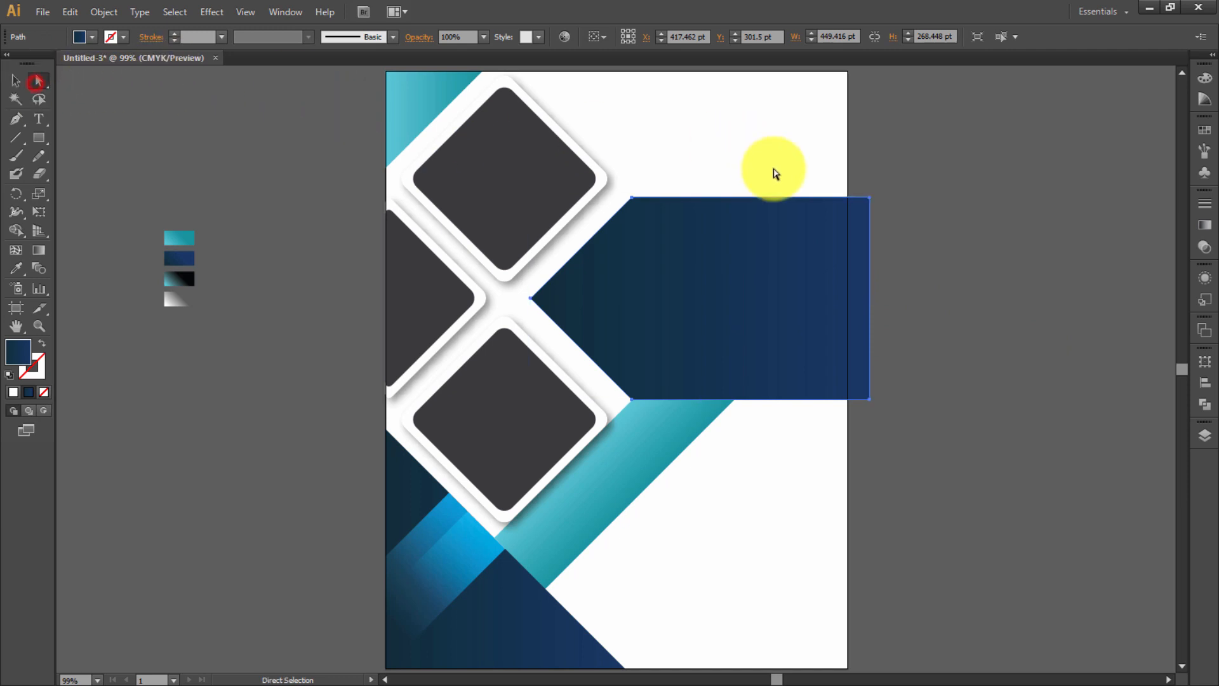
drag(864, 181, 848, 345)
- Copy the pointed banner horizontally to the empty area right of the artboard
drag(1009, 254, 684, 218)
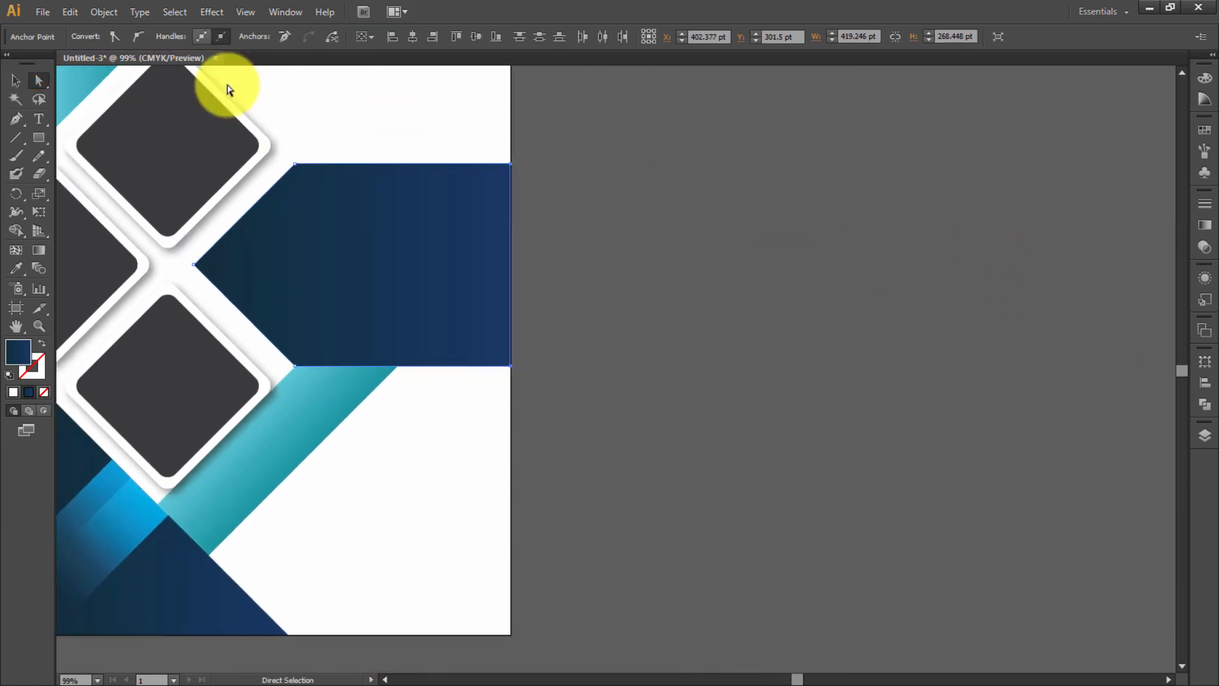
click(15, 80)
drag(441, 259, 748, 297)
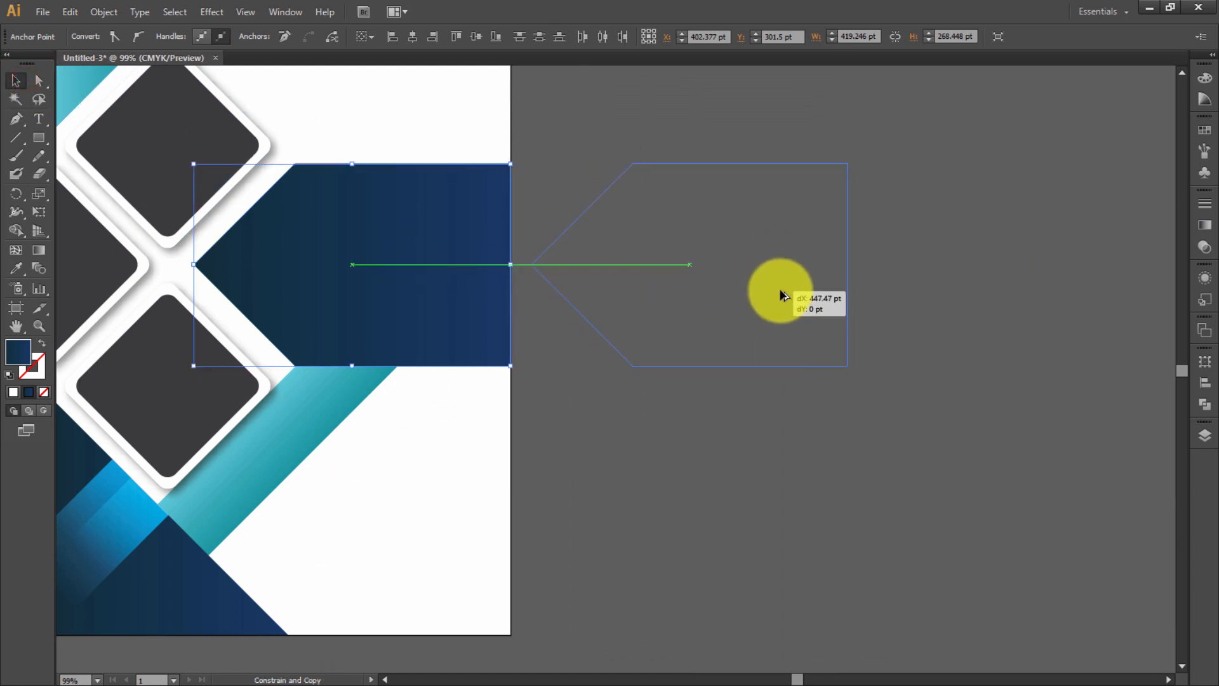
drag(820, 280, 821, 280)
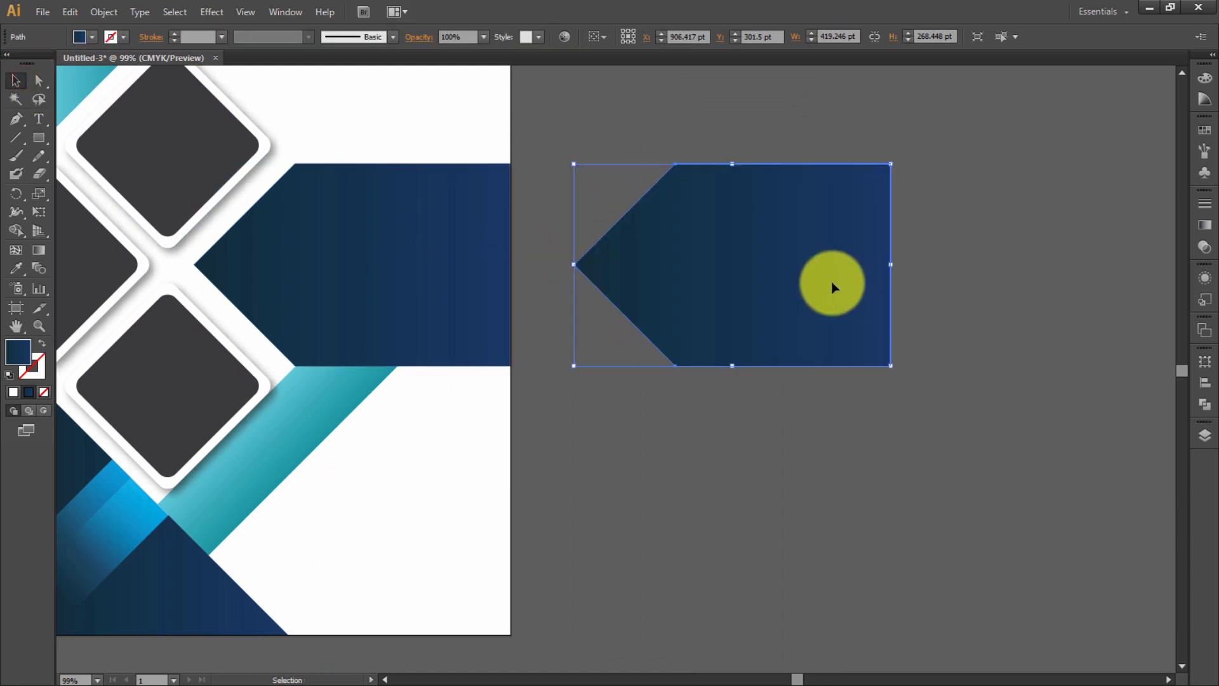
- Draw a tall rectangle about 156 by 481 pt beside the banner copy and rotate it 45°
click(39, 138)
drag(925, 193, 1042, 556)
click(15, 81)
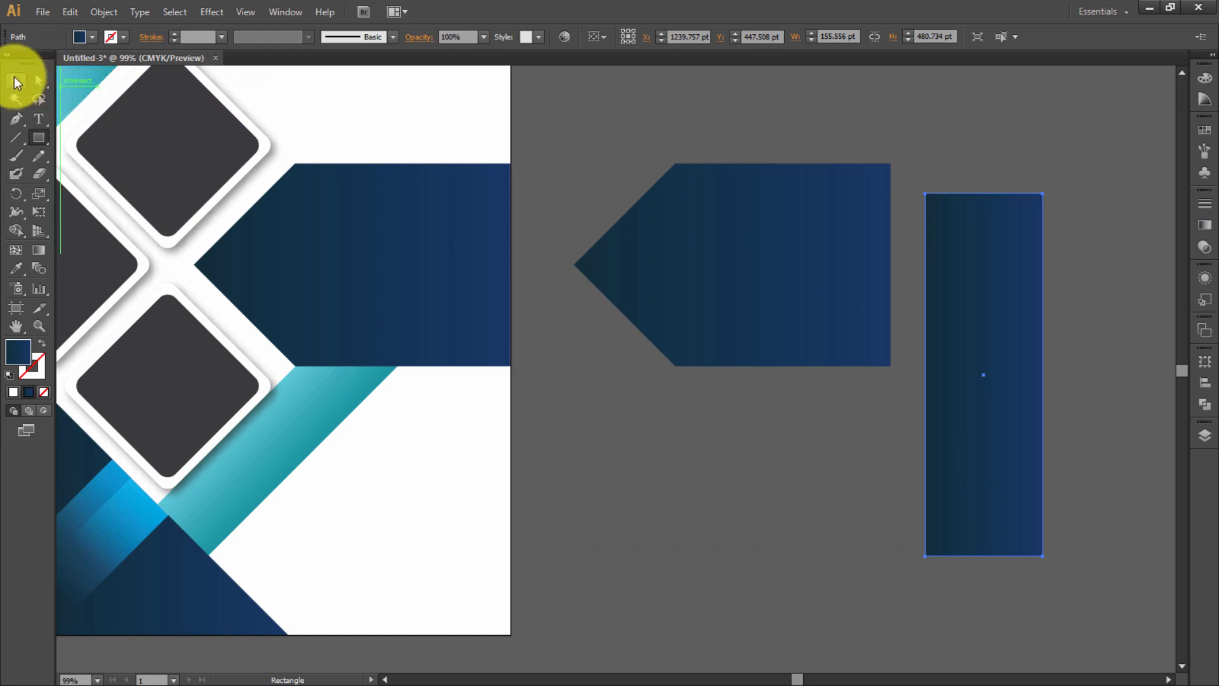
drag(1050, 189, 1116, 275)
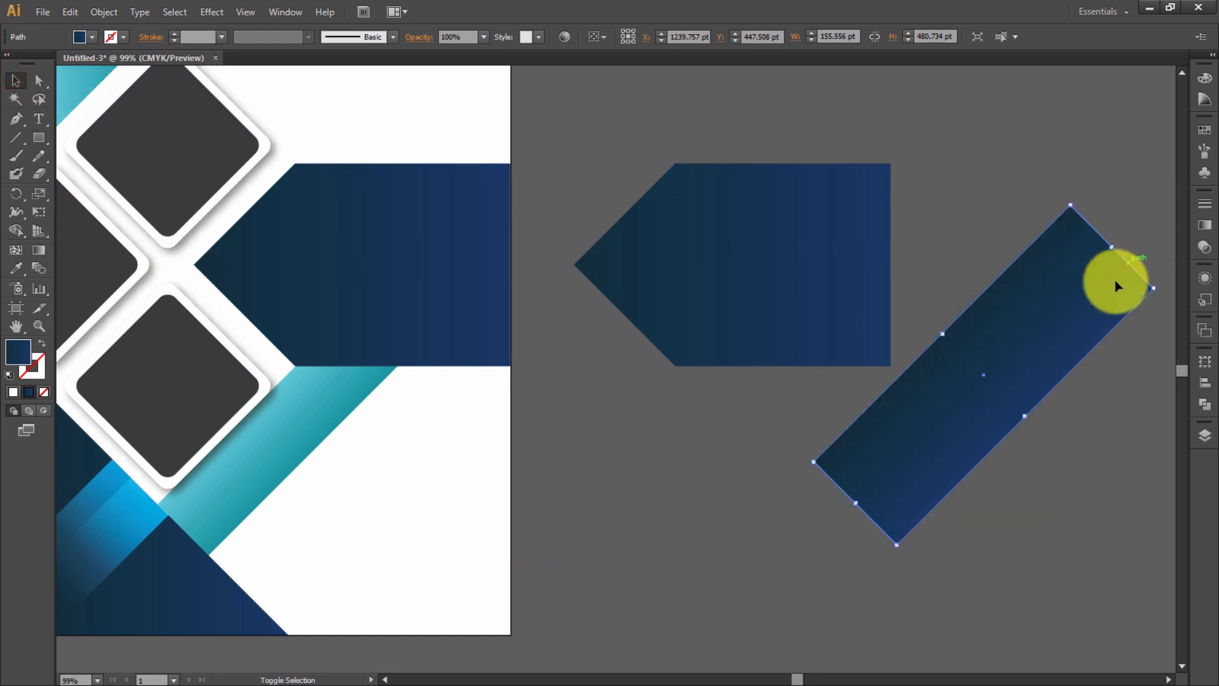
- Place the rotated rectangle diagonally across the banner copy, with its upper edge through the banner's lower-left corner
drag(1056, 326, 873, 274)
click(982, 214)
click(803, 291)
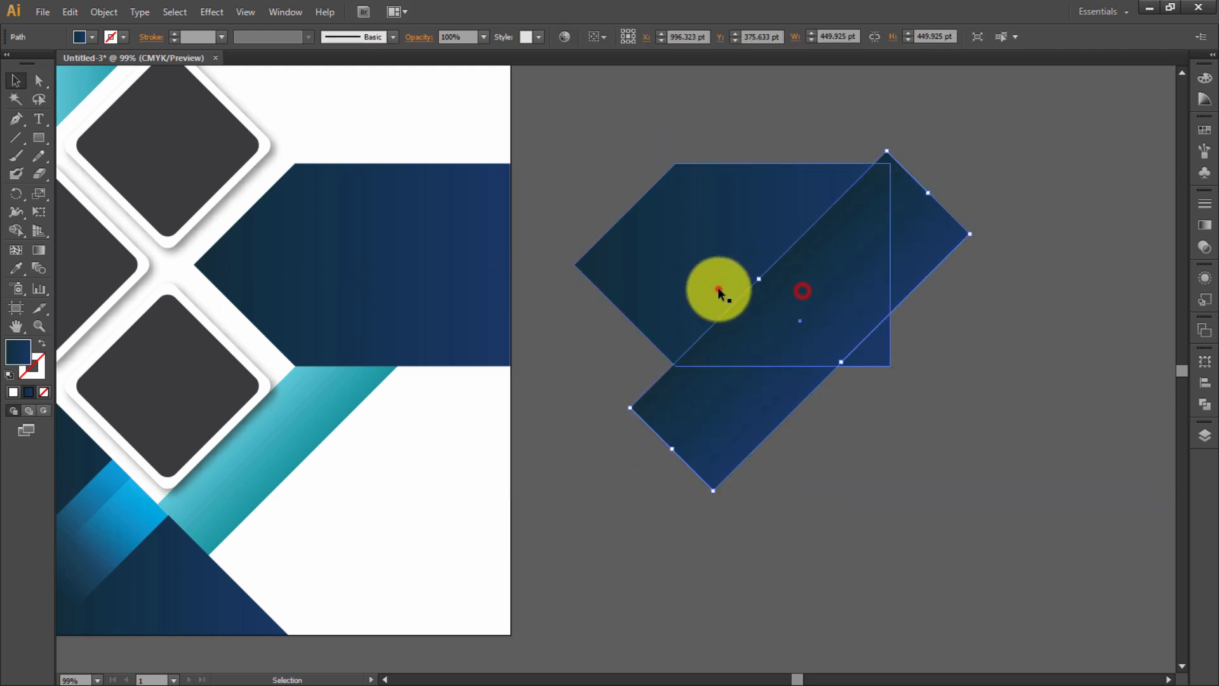
- Align the rotated rectangle so its upper edge passes exactly through the banner copy's lower-left corner
click(718, 288)
click(807, 354)
key(ctrl+plus)
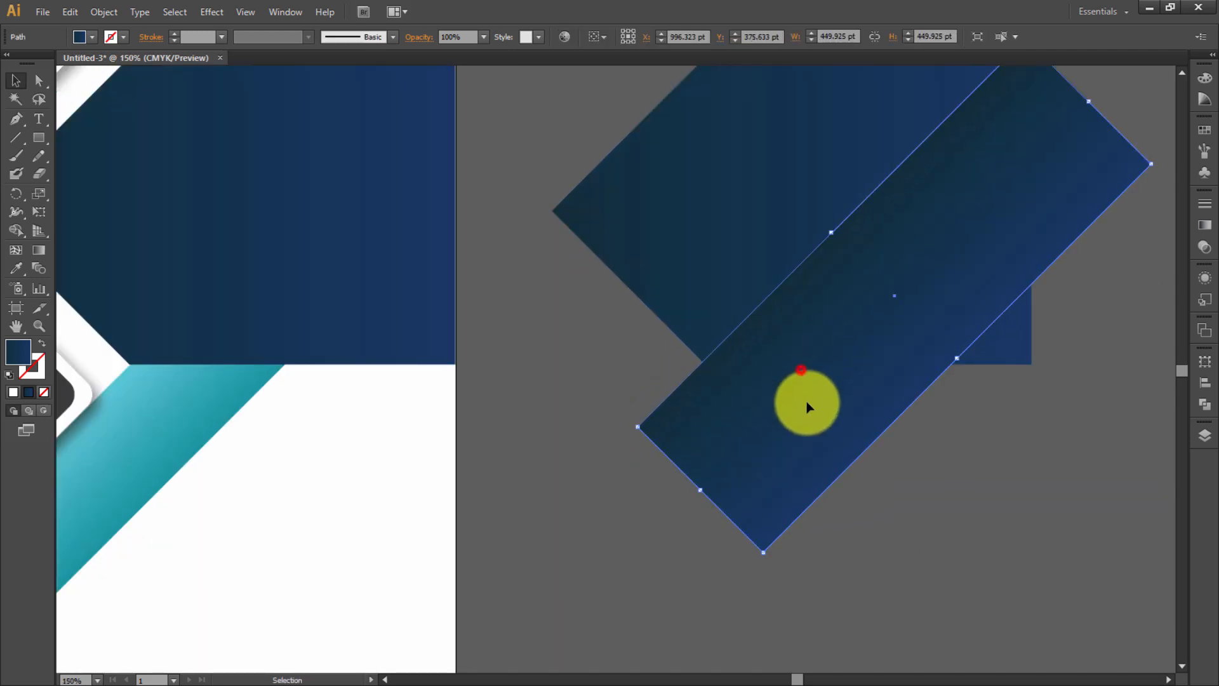
click(618, 346)
drag(657, 327, 756, 399)
click(939, 473)
drag(830, 448, 835, 449)
- Select the banner copy and the rotated rectangle and divide them along their overlap with the Shape Builder
drag(979, 489, 670, 330)
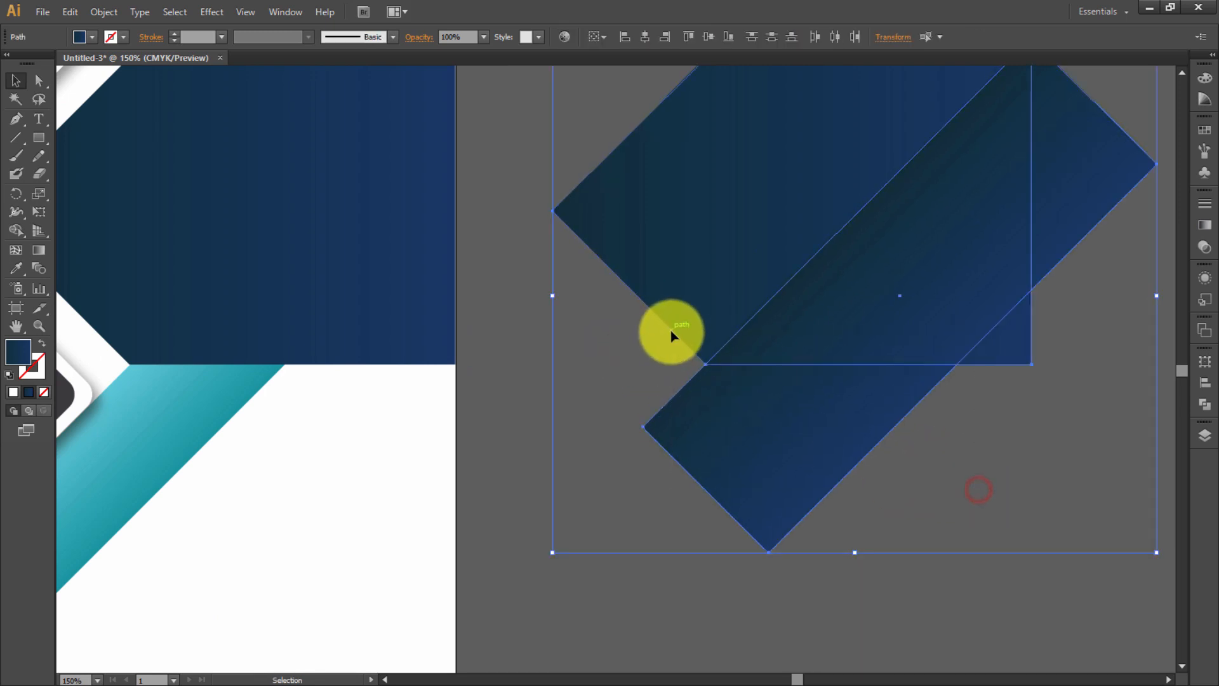
click(645, 366)
drag(952, 471, 830, 307)
scroll(691, 237, up, 2)
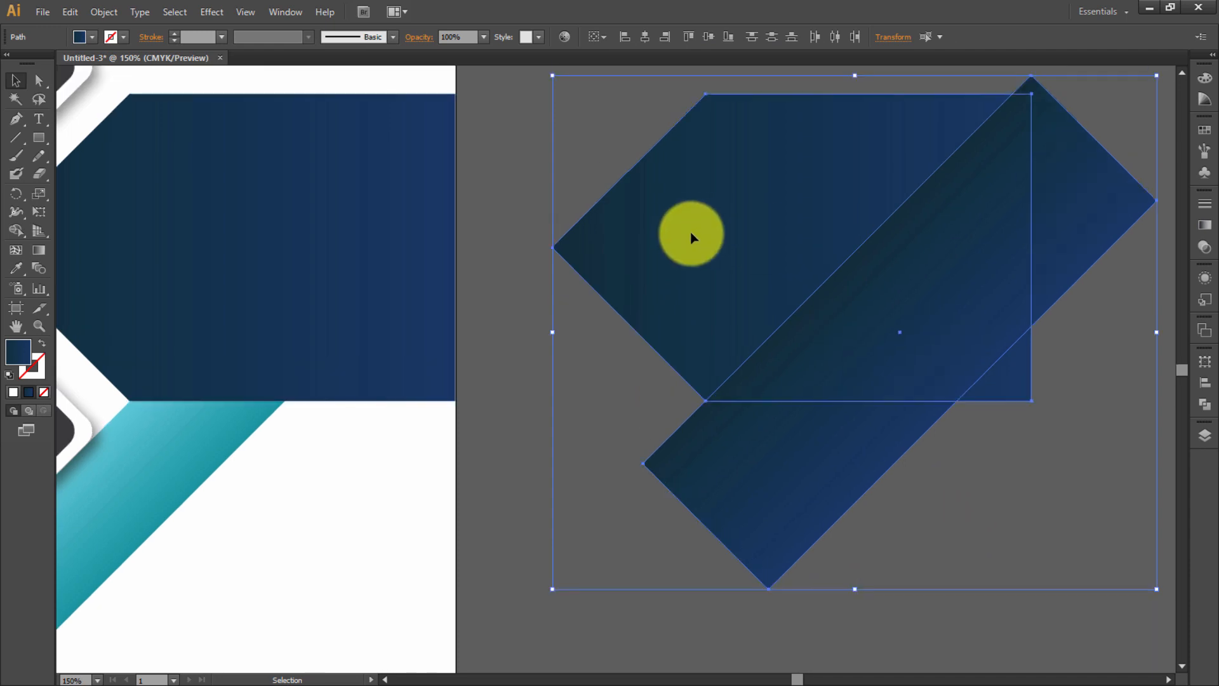
click(23, 233)
click(611, 249)
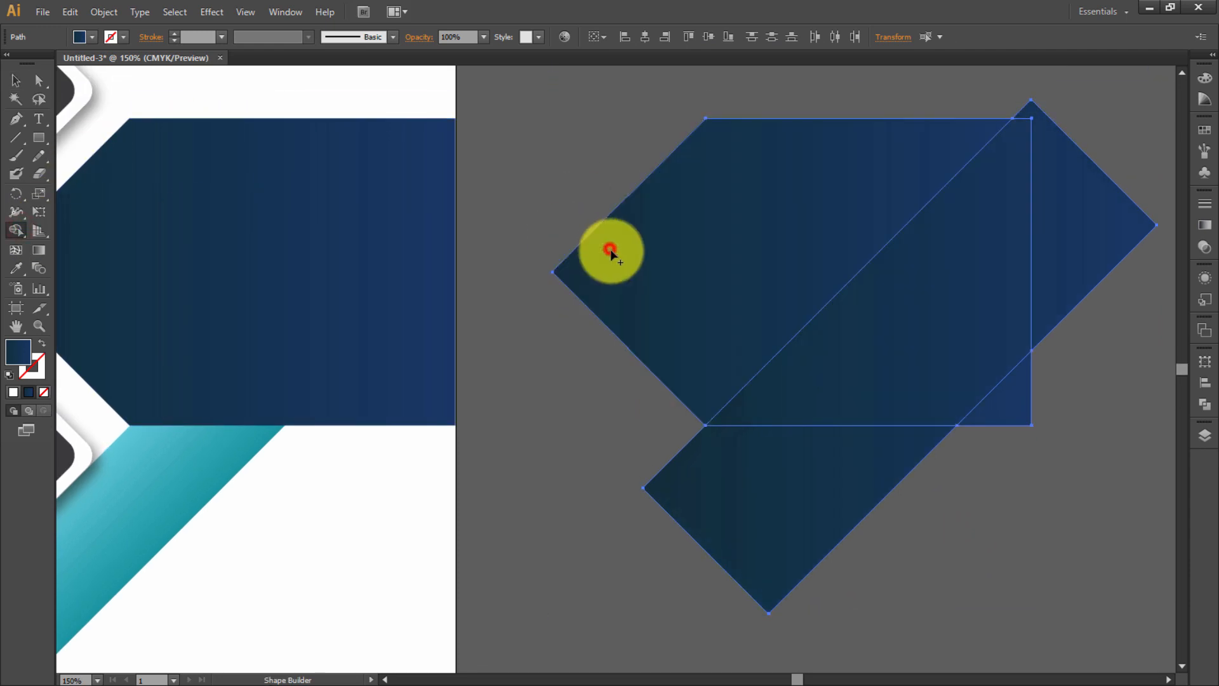
key(ctrl+0)
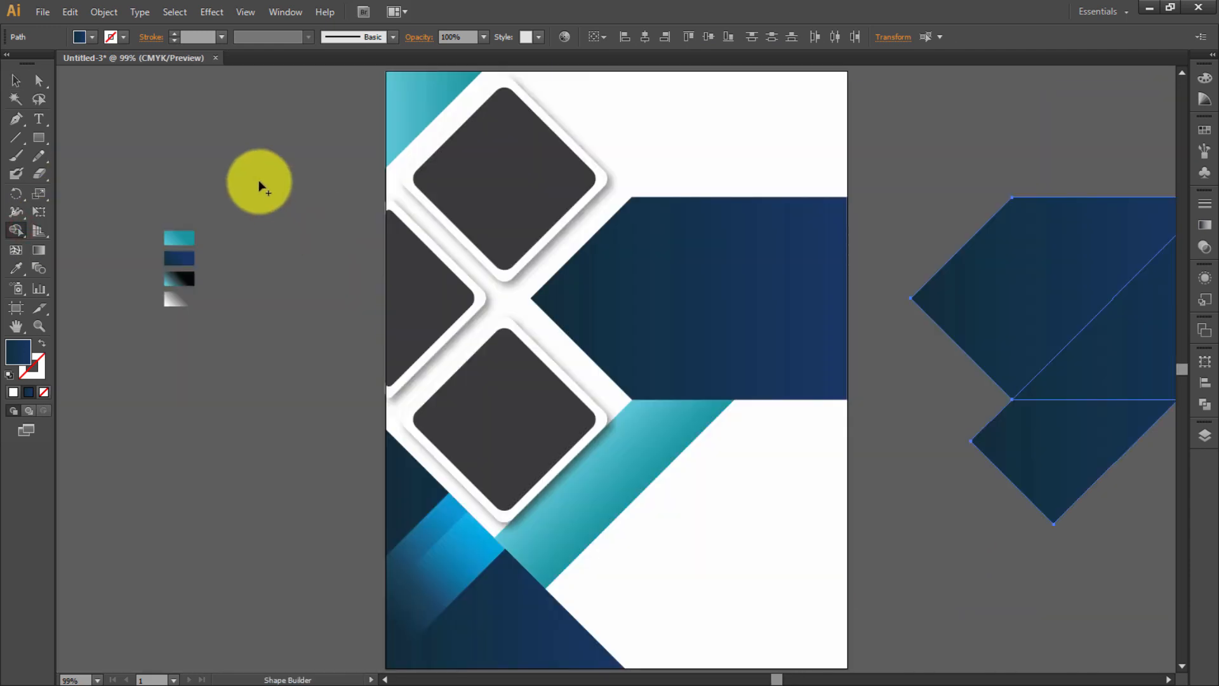
- Place the cut-off pointed piece over the pointed end of the banner on the artboard
click(16, 81)
click(732, 127)
drag(985, 291, 616, 300)
click(942, 314)
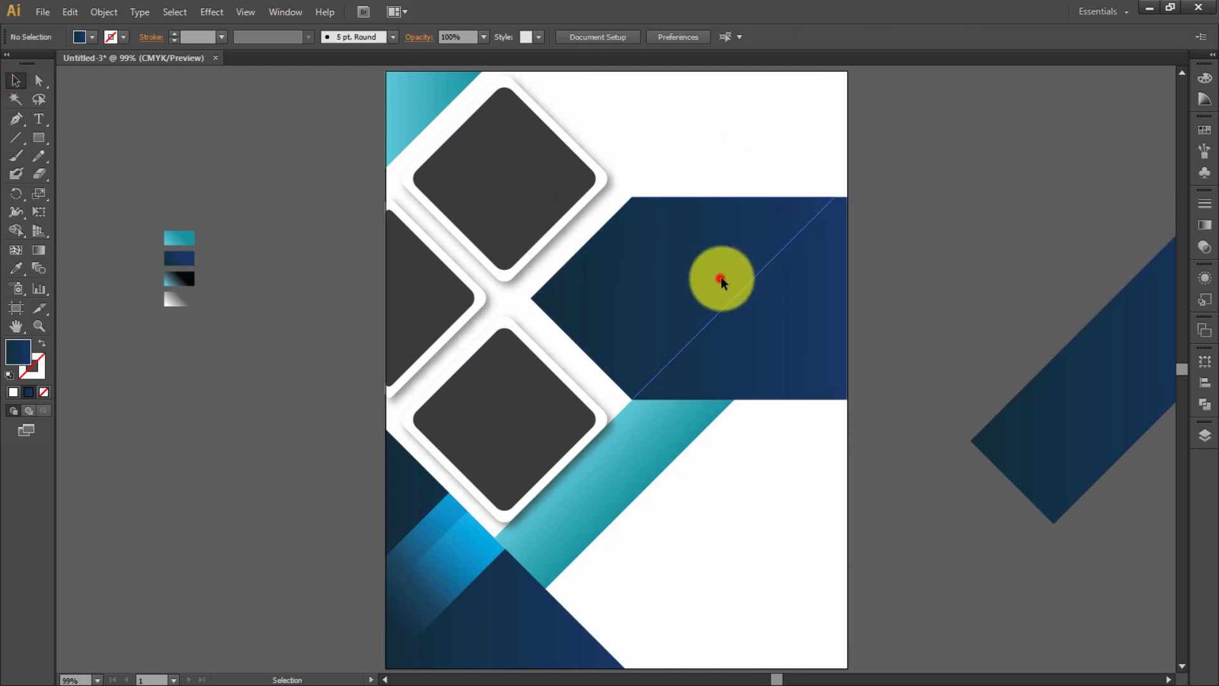
- Copy the pointed piece to the right of the artboard and lay the diagonal rectangle over its upper part
drag(721, 280, 1018, 307)
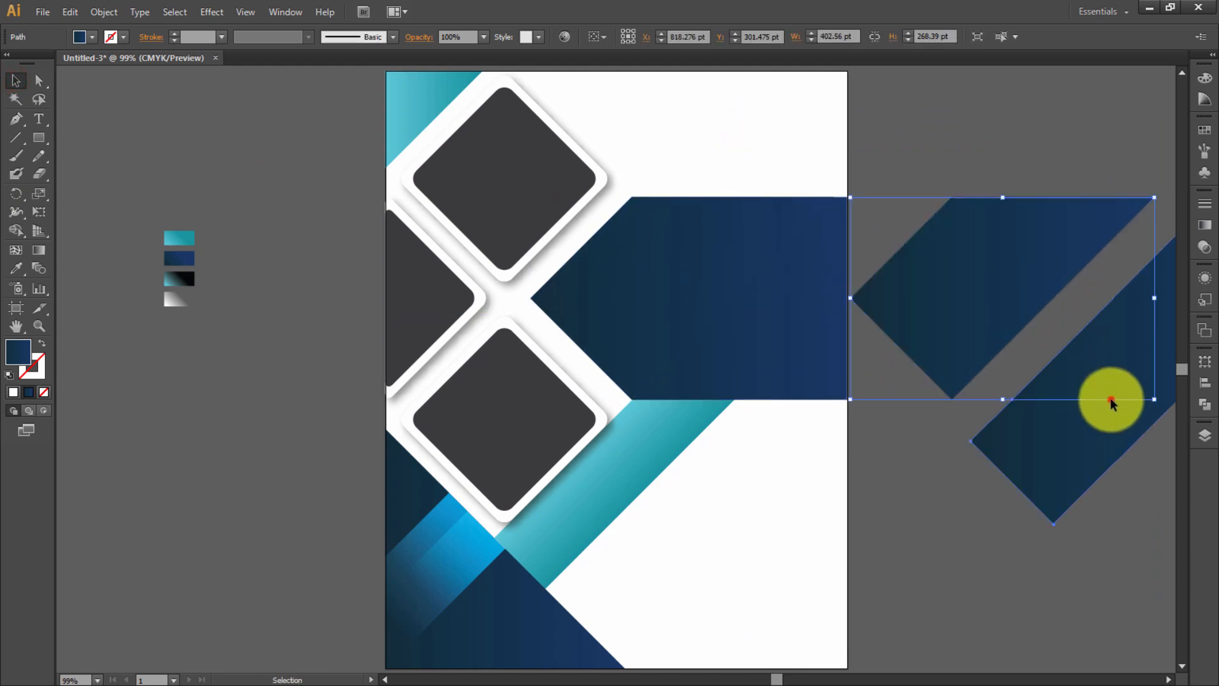
drag(1111, 400, 886, 319)
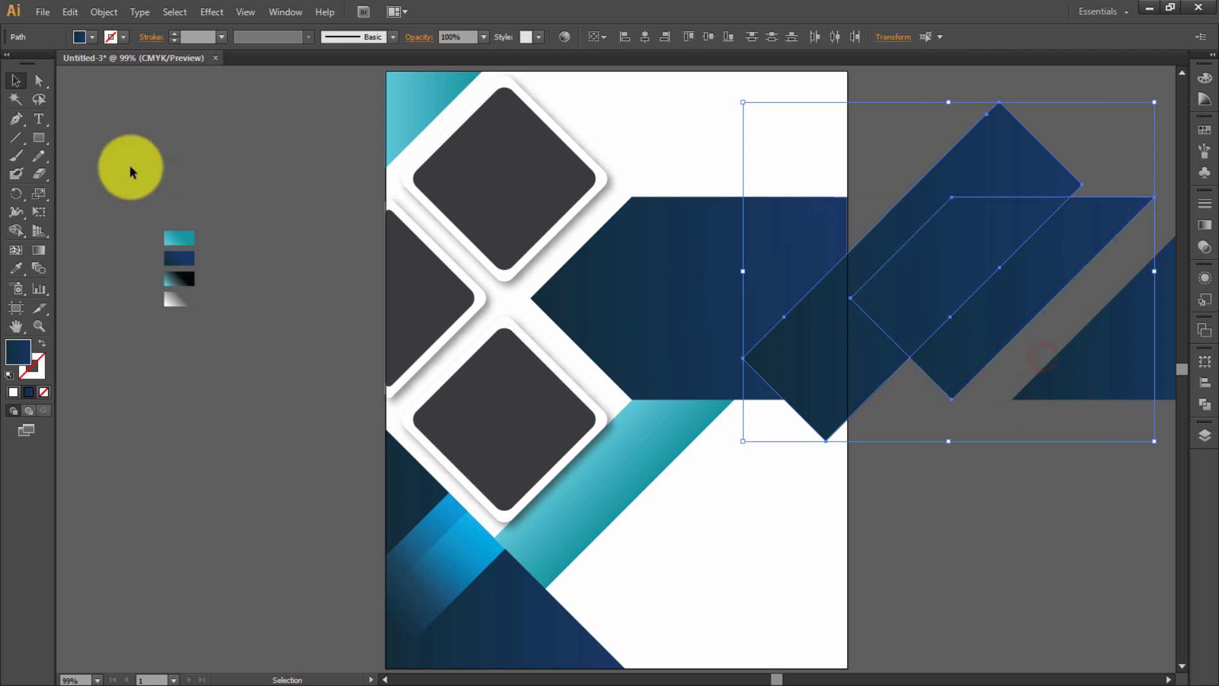
click(74, 155)
- Cut a narrow diagonal strip from the copied pointed piece with the Shape Builder, using the overlapping rectangle
click(16, 231)
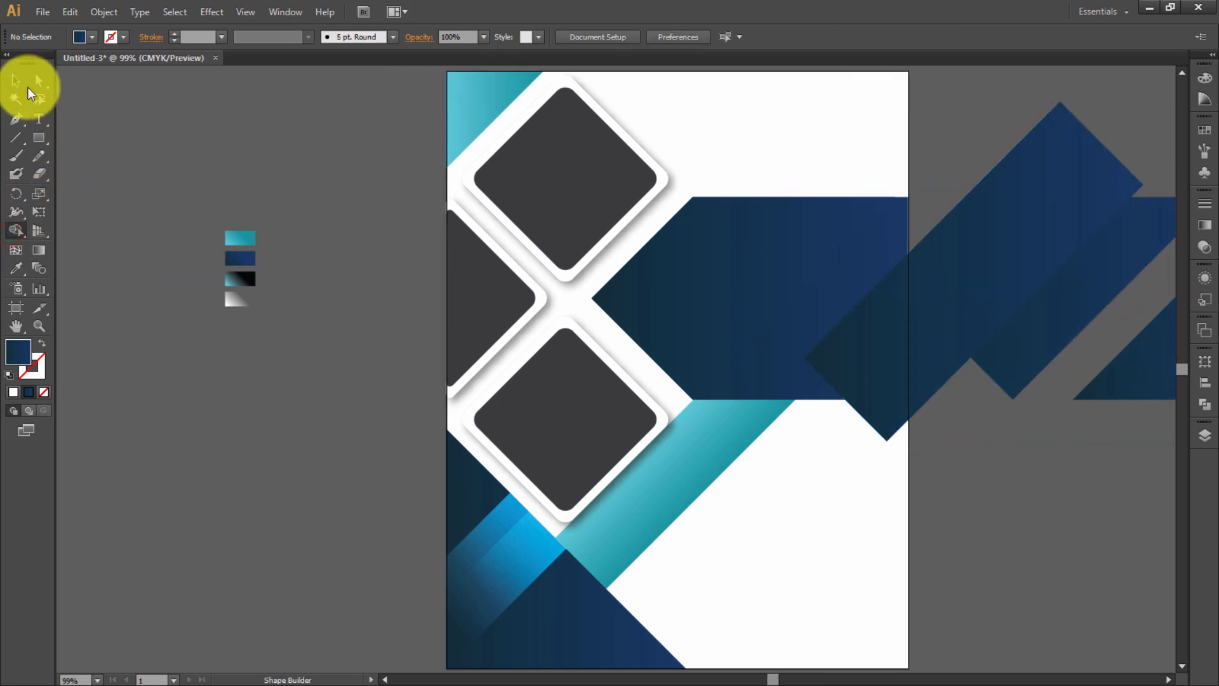
click(1084, 223)
click(16, 230)
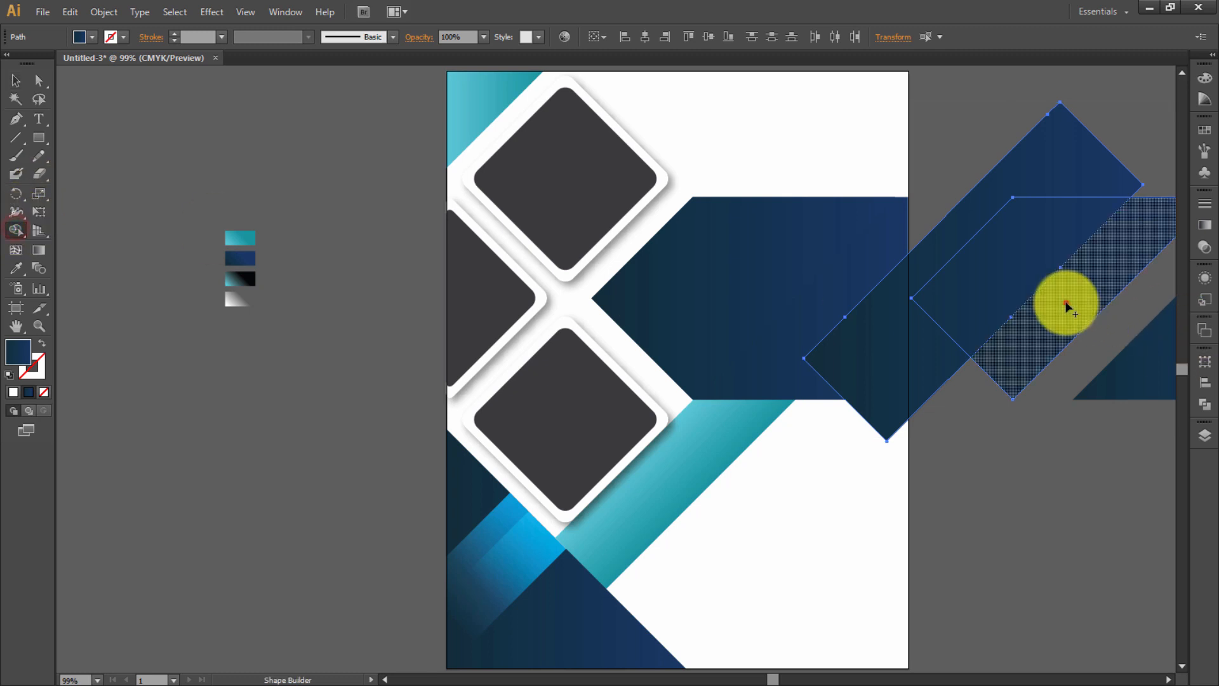
click(1067, 304)
- Delete the leftover rectangle and place the narrow diagonal strip along the pointed piece's diagonal edge on the banner
click(16, 80)
click(978, 144)
click(1036, 182)
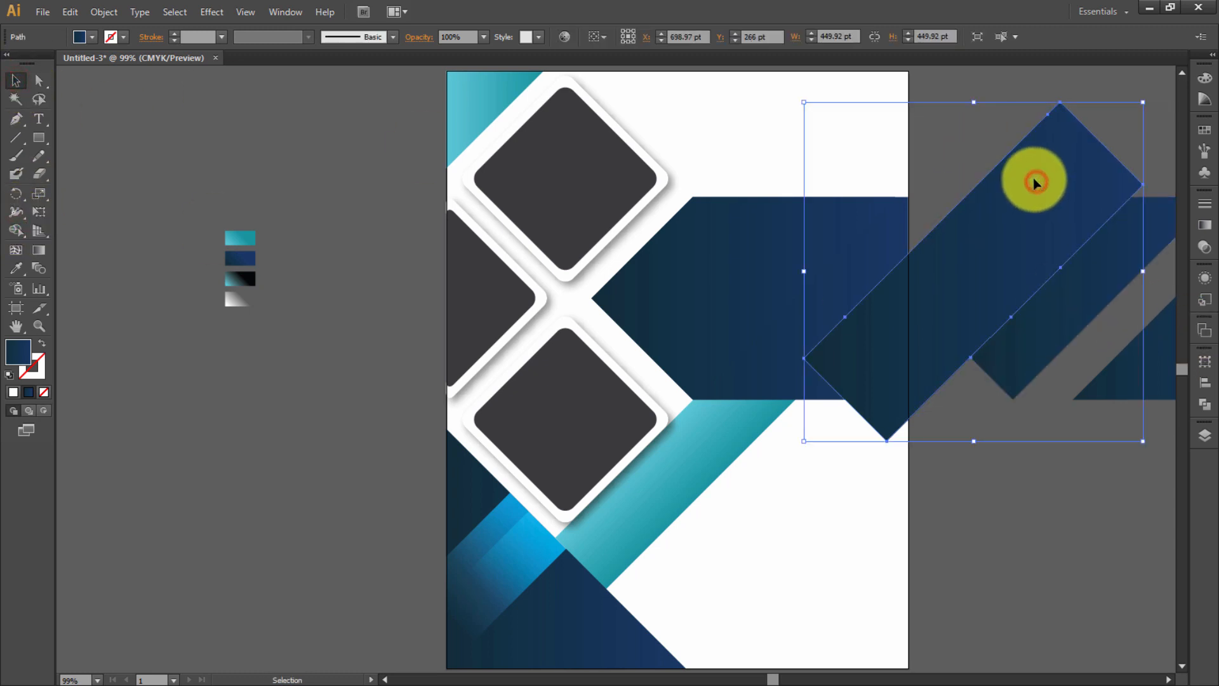
click(1025, 250)
drag(1065, 323, 737, 310)
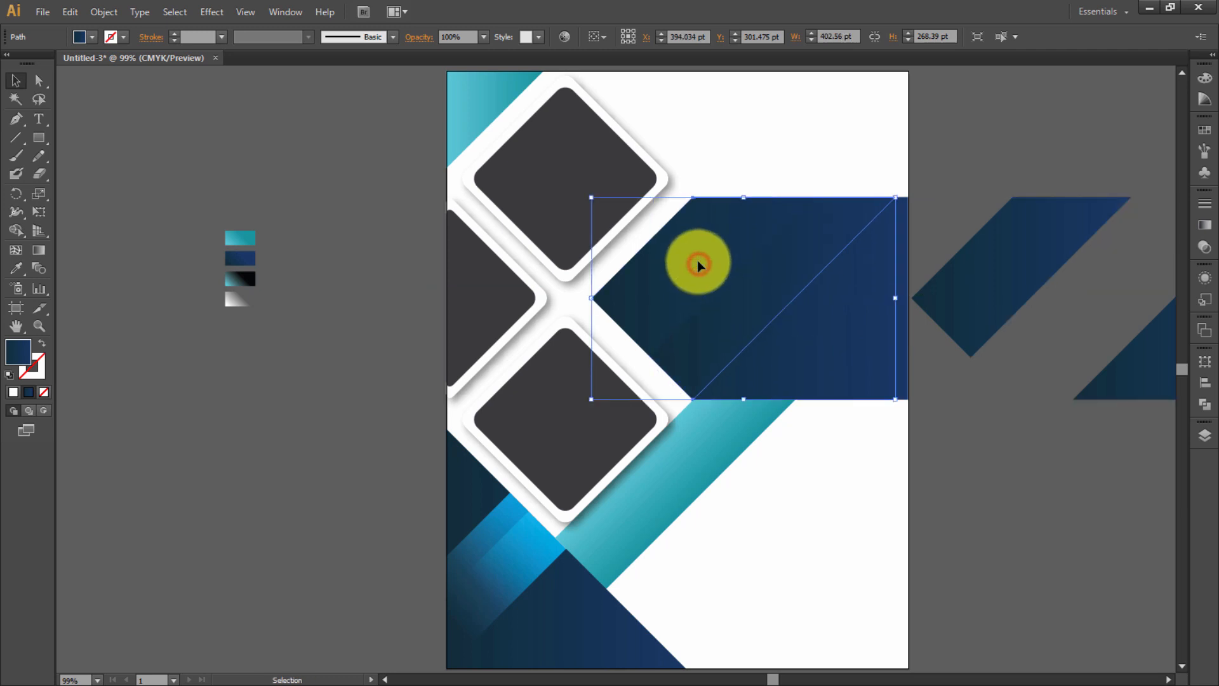
- Fill the pointed piece and the diagonal strip on the banner with the sampled white fading gradient swatch
key(i)
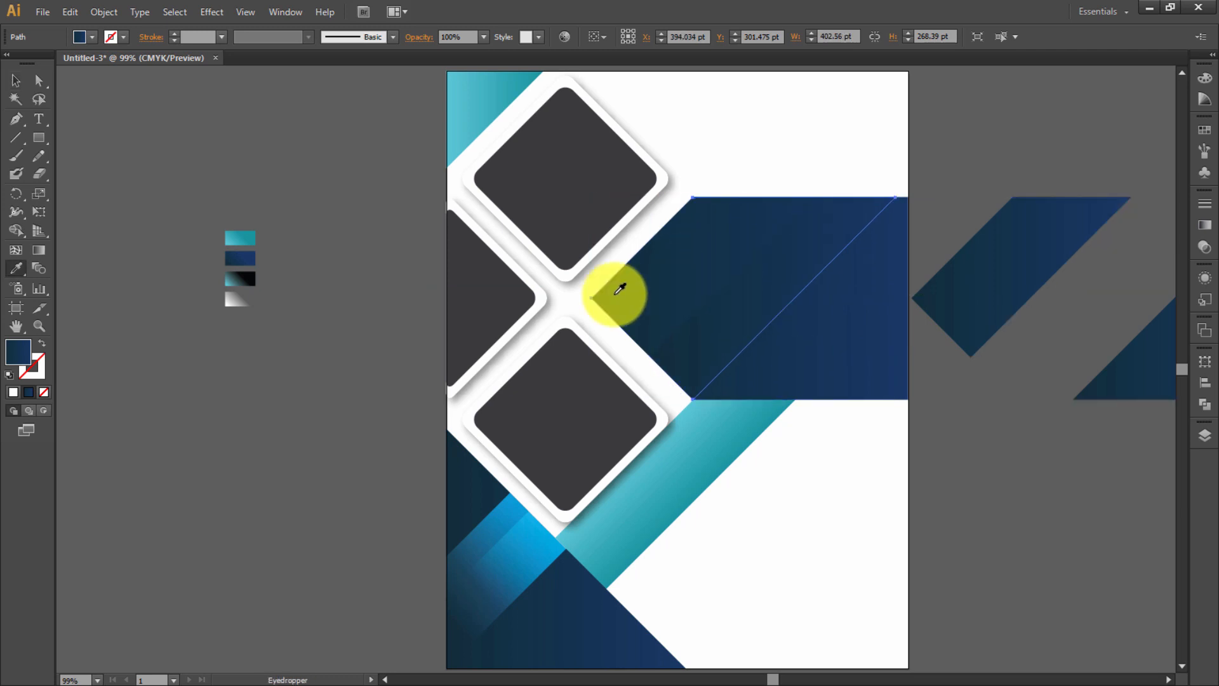
click(248, 297)
key(v)
click(735, 325)
key(i)
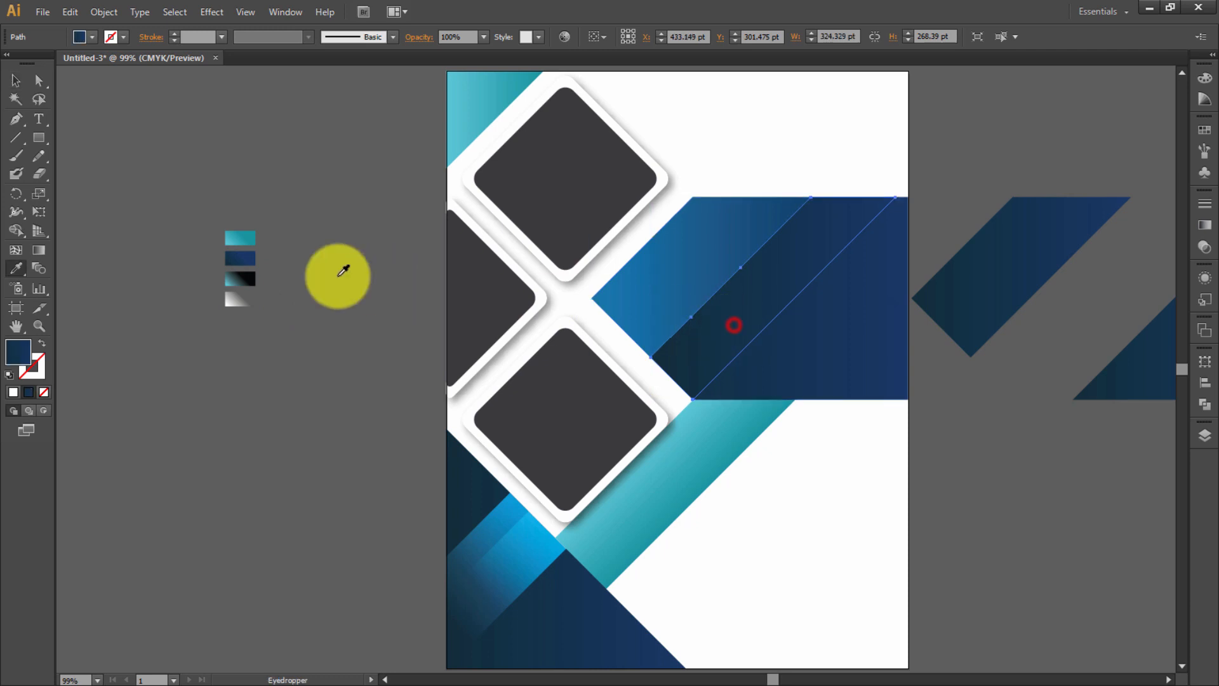
click(247, 300)
key(v)
click(988, 130)
- Delete the leftover dark blue pieces to the right of the artboard
key(space)
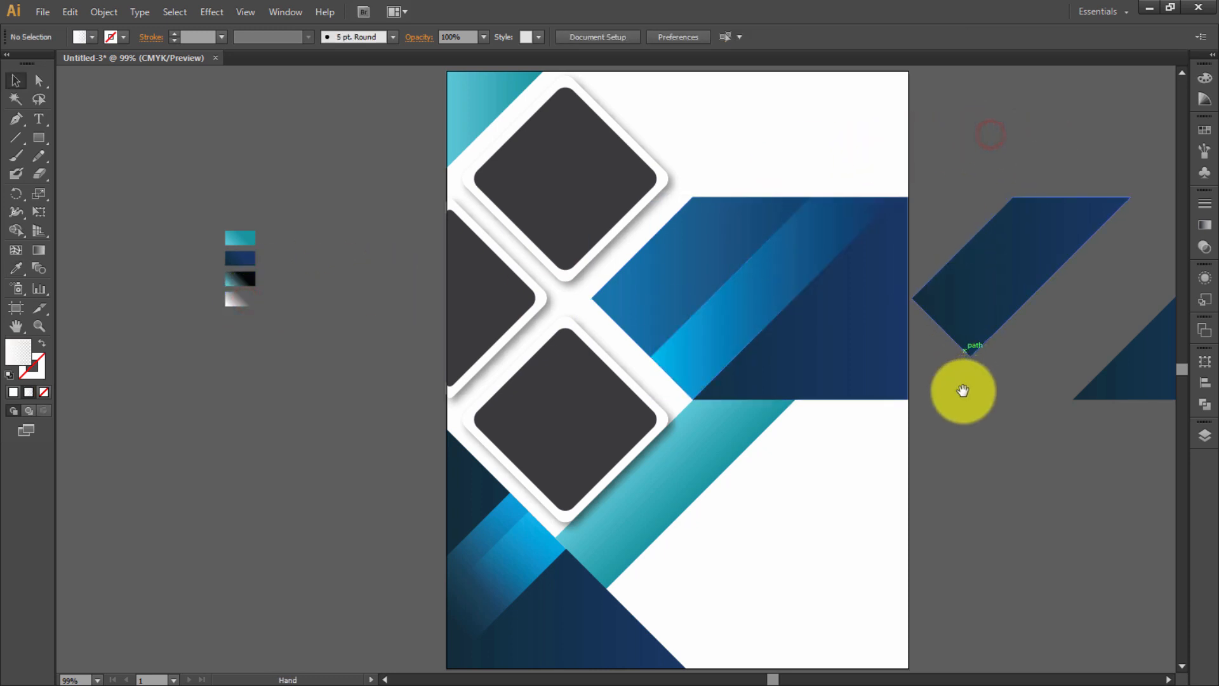
drag(961, 388, 702, 350)
drag(825, 126, 997, 294)
key(Delete)
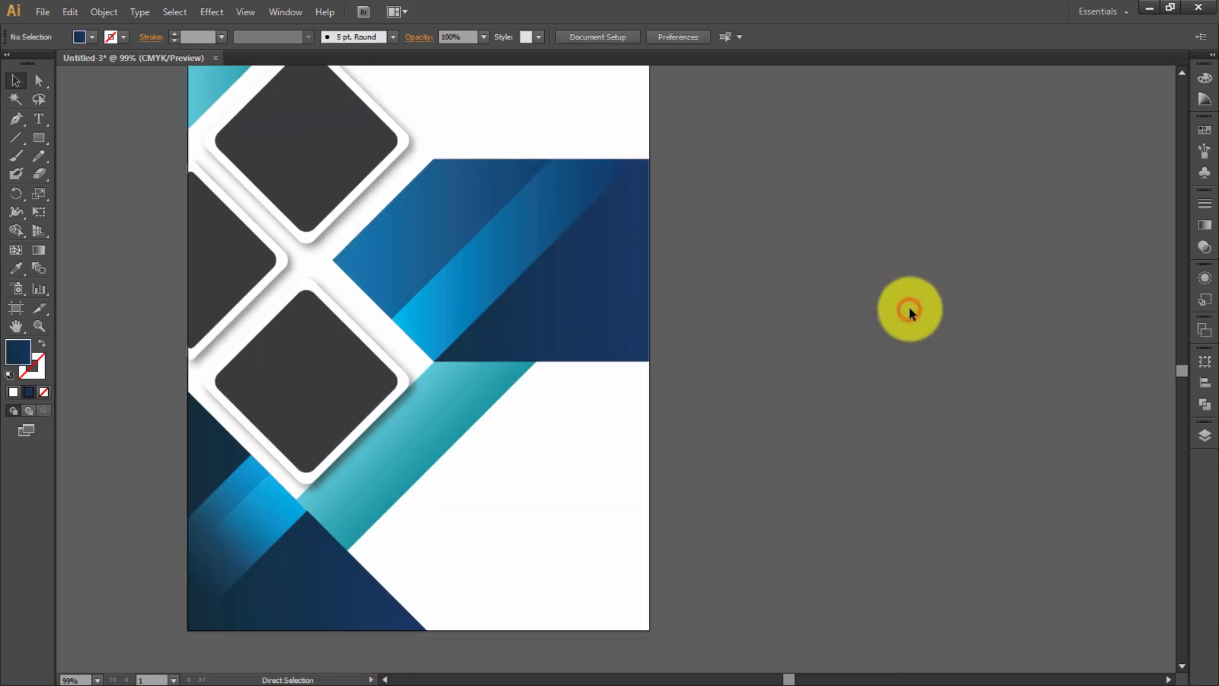
key(ctrl+0)
- Redirect the diagonal strip's gradient along its length so the glow fades from its lower end toward the upper right
click(717, 290)
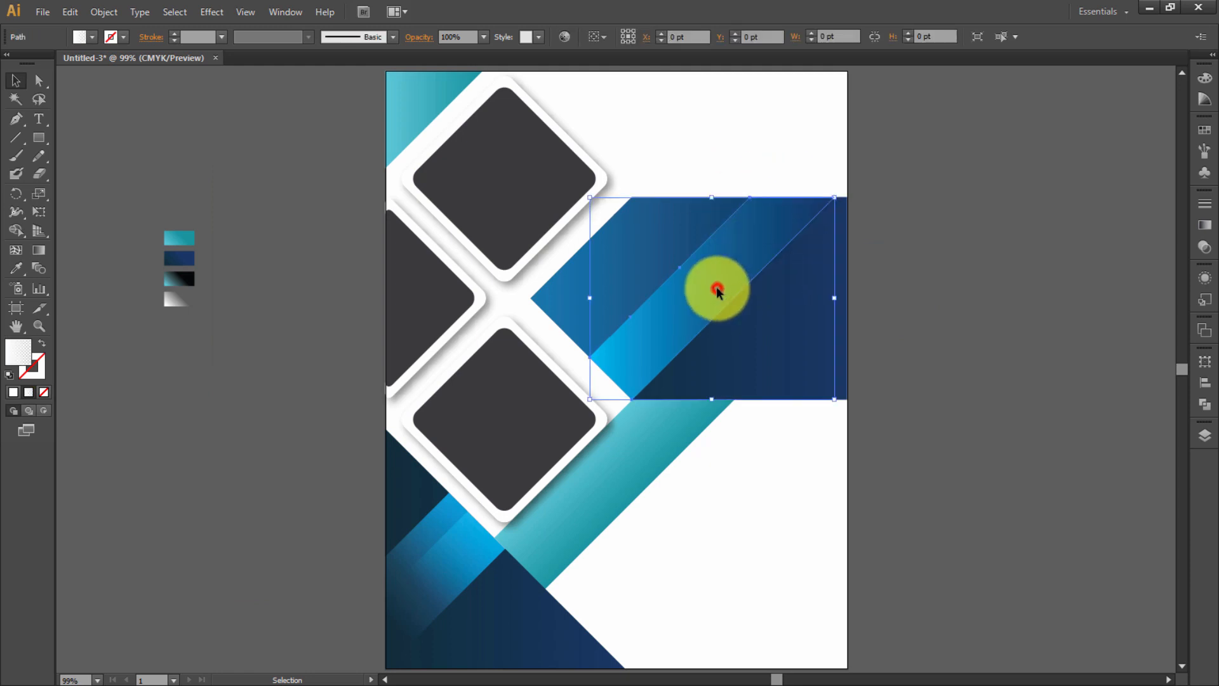
key(g)
mouse_move(727, 254)
mouse_down()
mouse_move(616, 368)
mouse_move(676, 336)
mouse_up()
drag(592, 419, 715, 312)
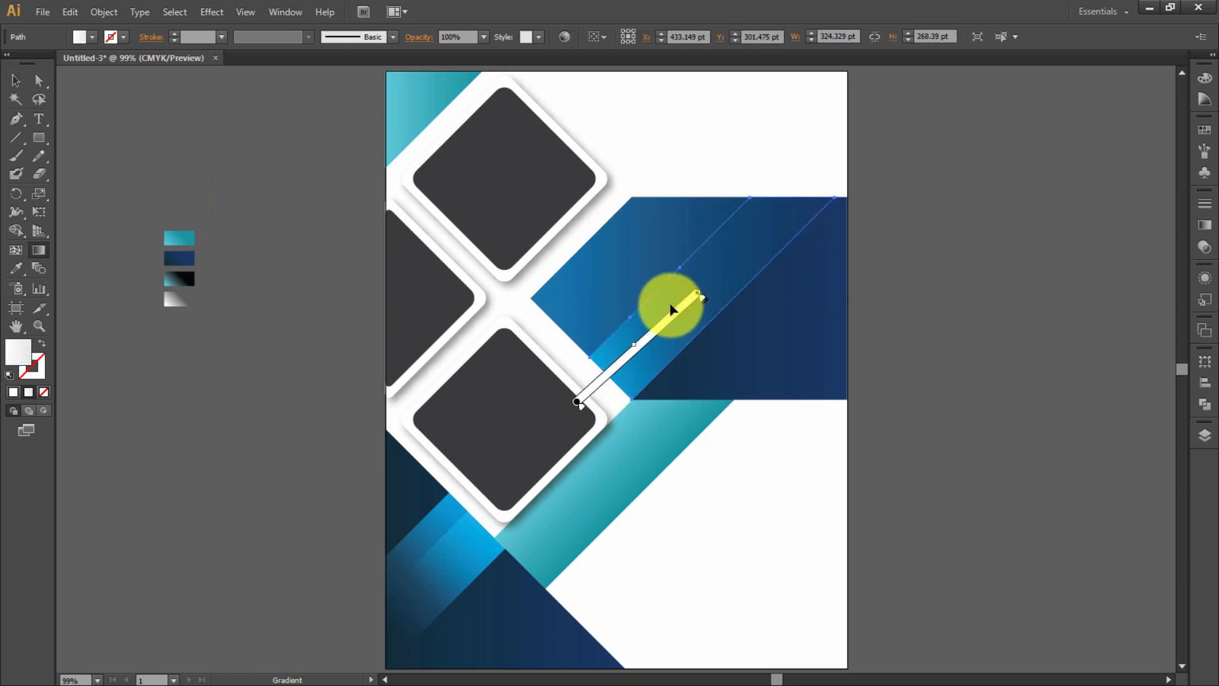
- Redirect the pointed piece's gradient diagonally so its glow fades from the lower-left edge toward the upper right
key(v)
click(611, 271)
key(g)
drag(533, 389, 661, 234)
drag(661, 234, 539, 331)
drag(545, 367, 597, 325)
drag(540, 359, 600, 319)
mouse_move(534, 336)
mouse_down()
mouse_move(613, 277)
mouse_move(622, 251)
mouse_up()
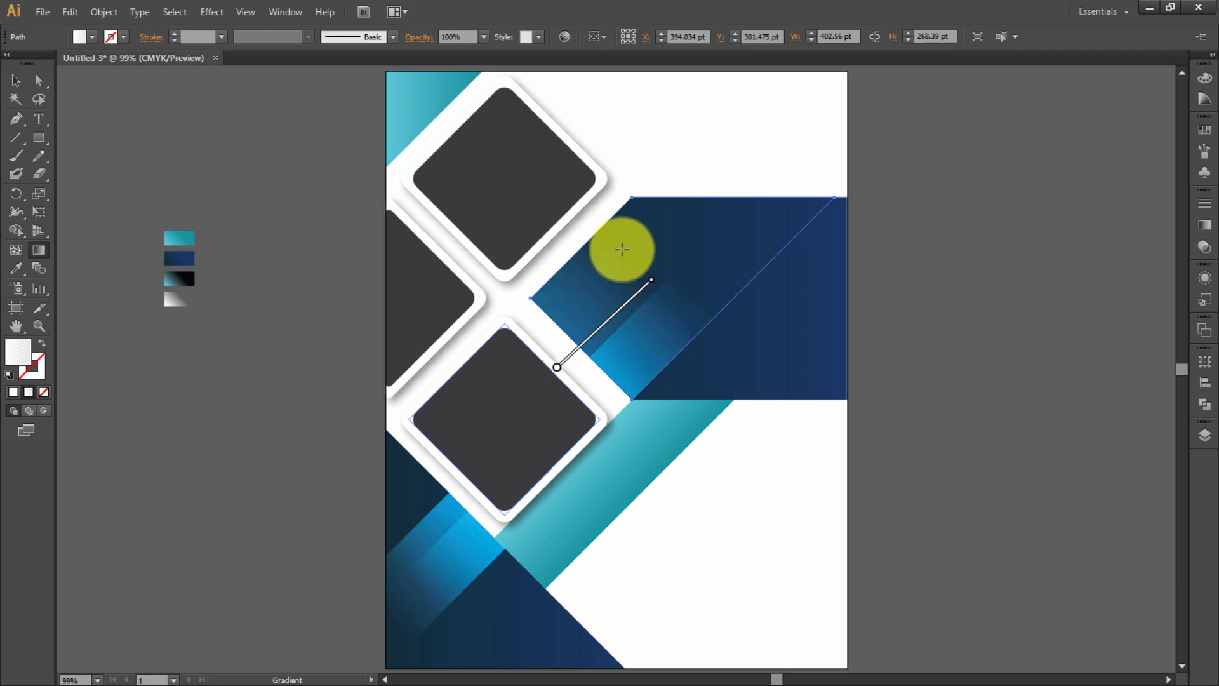
drag(555, 329, 651, 242)
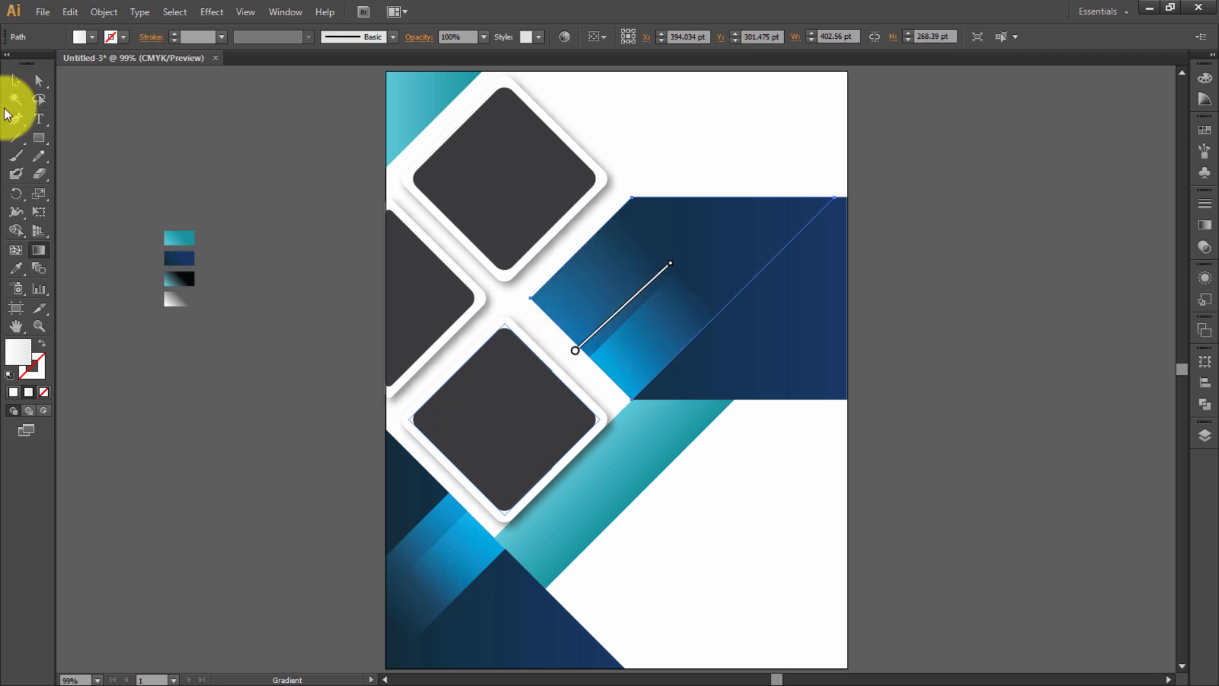
click(21, 80)
click(266, 132)
click(1035, 300)
- Fine-tune the end point of the diagonal strip's gradient near the middle of the banner
click(682, 326)
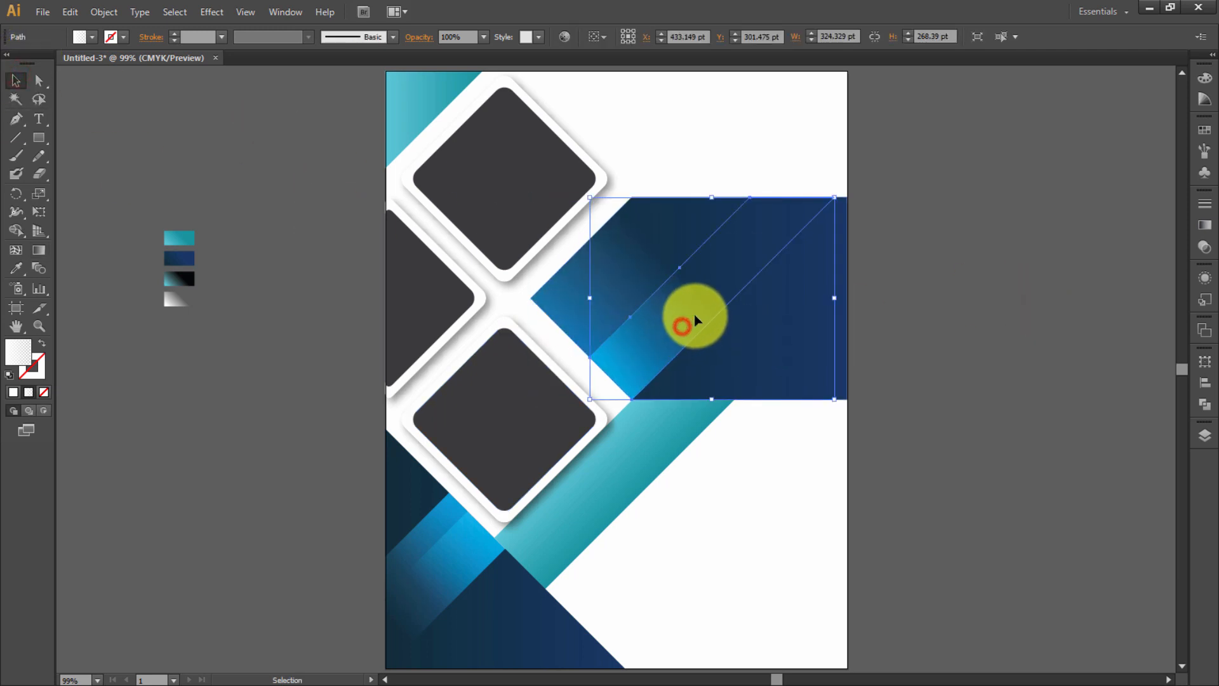
key(g)
drag(713, 283, 696, 292)
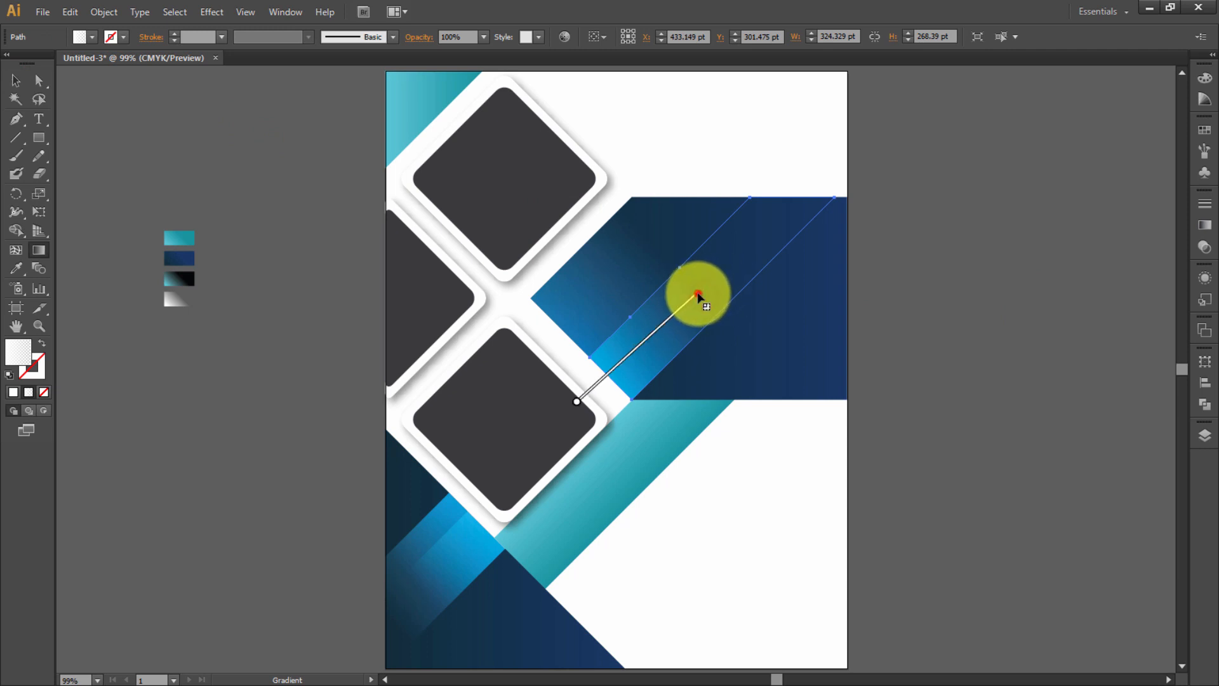
click(16, 79)
click(189, 179)
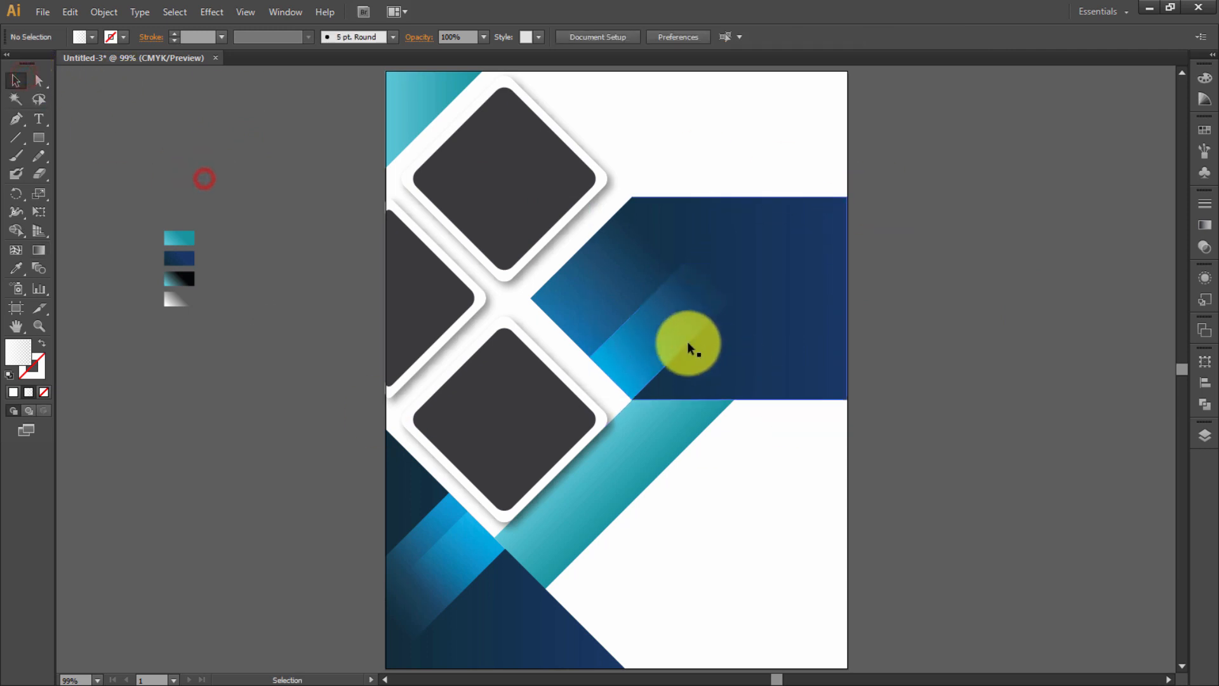
- Duplicate the glowing strip in place and add another copy offset about 18 pt up and to the left
click(642, 321)
click(1039, 330)
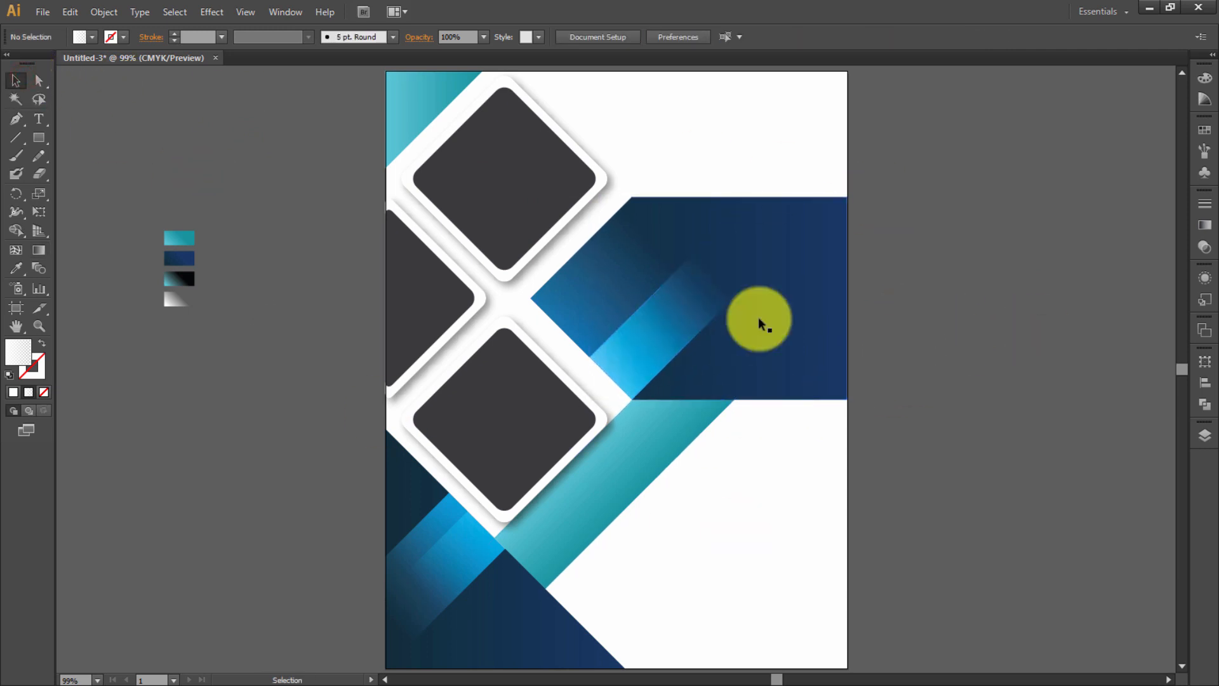
drag(646, 353, 629, 339)
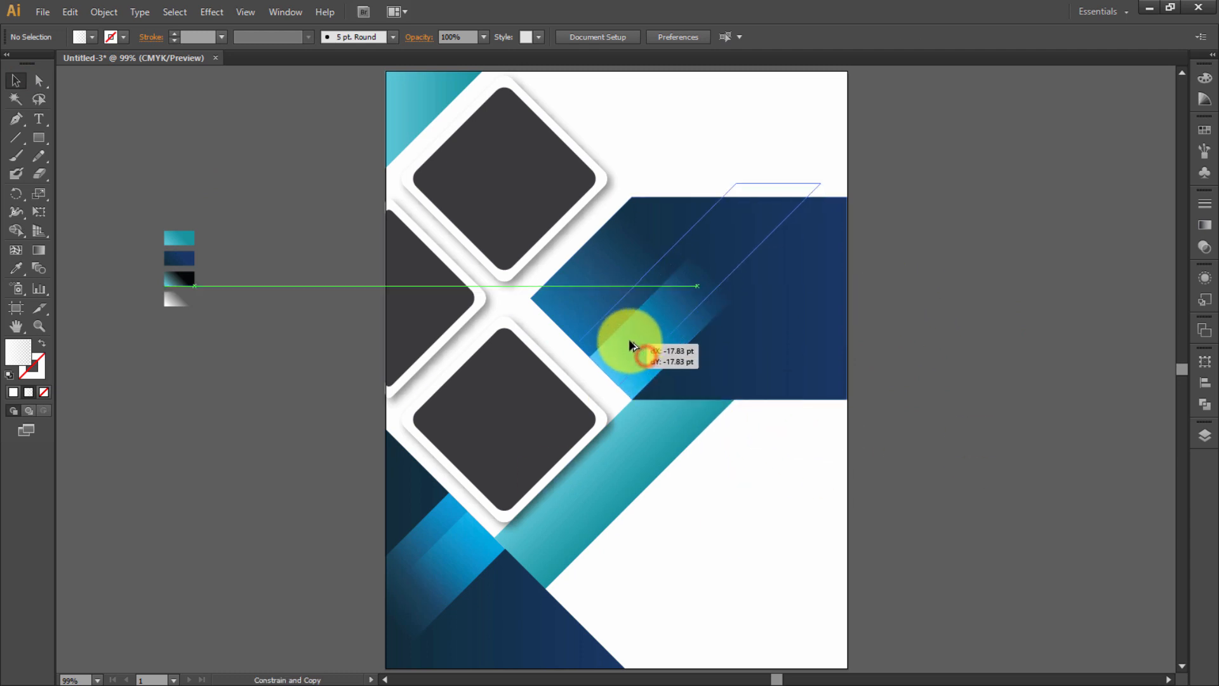
click(937, 261)
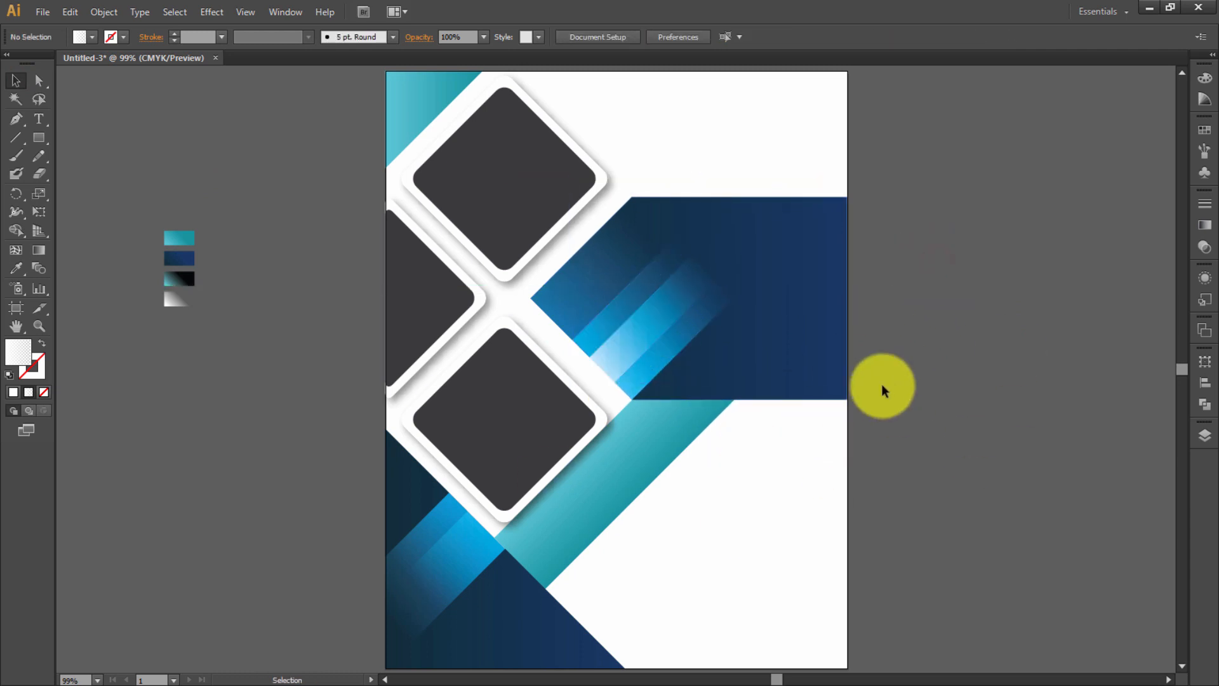
- Copy the teal diagonal band to the artboard's lower right as two offset overlapping bands and select both
mouse_move(884, 384)
mouse_down()
mouse_move(852, 394)
mouse_move(758, 351)
mouse_up()
drag(696, 281, 785, 277)
drag(473, 410, 682, 509)
drag(1077, 593, 765, 407)
- Divide the overlapping teal bands into a central strip and two narrow edge strips with the Shape Builder
click(16, 230)
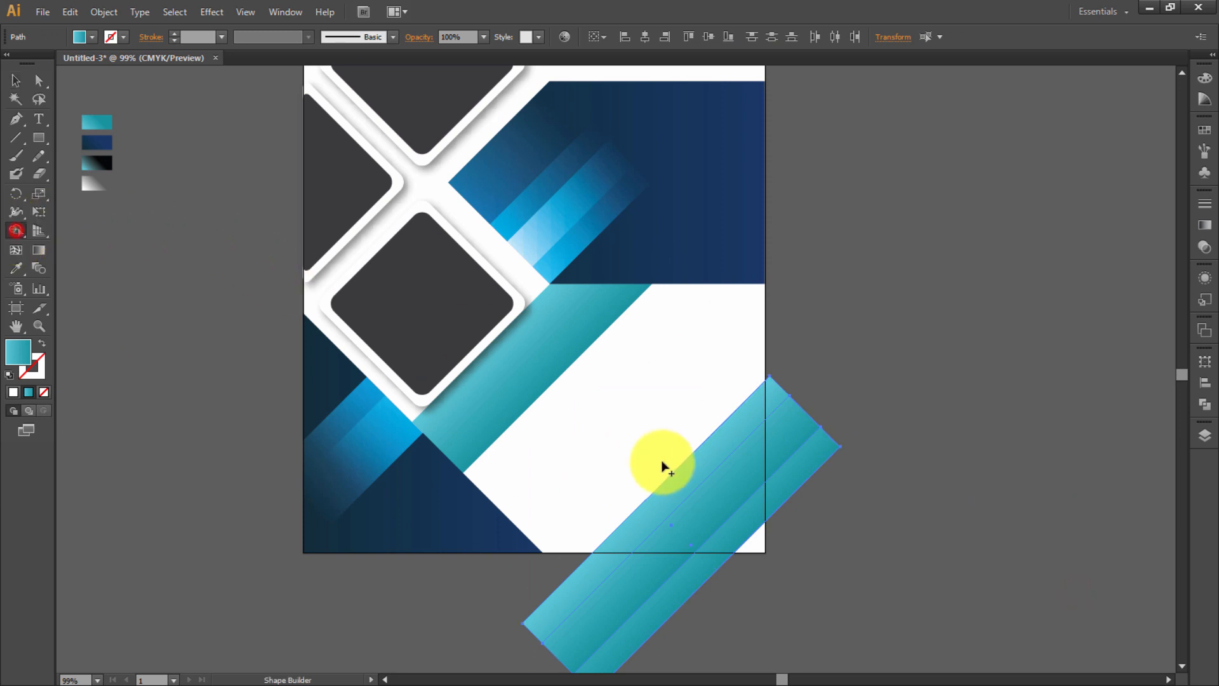
drag(662, 468, 694, 512)
click(15, 81)
click(101, 302)
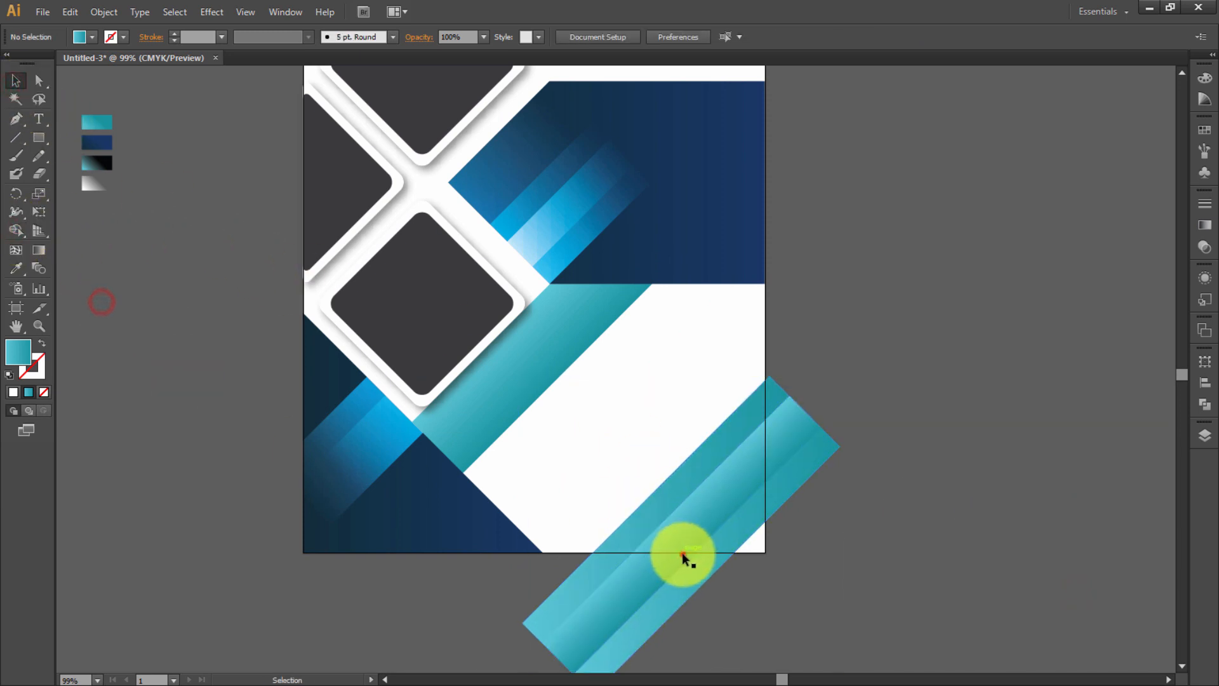
- Place the central strip along the teal band's upper edge and give it the glow strip's sampled white fading gradient
drag(682, 552, 480, 445)
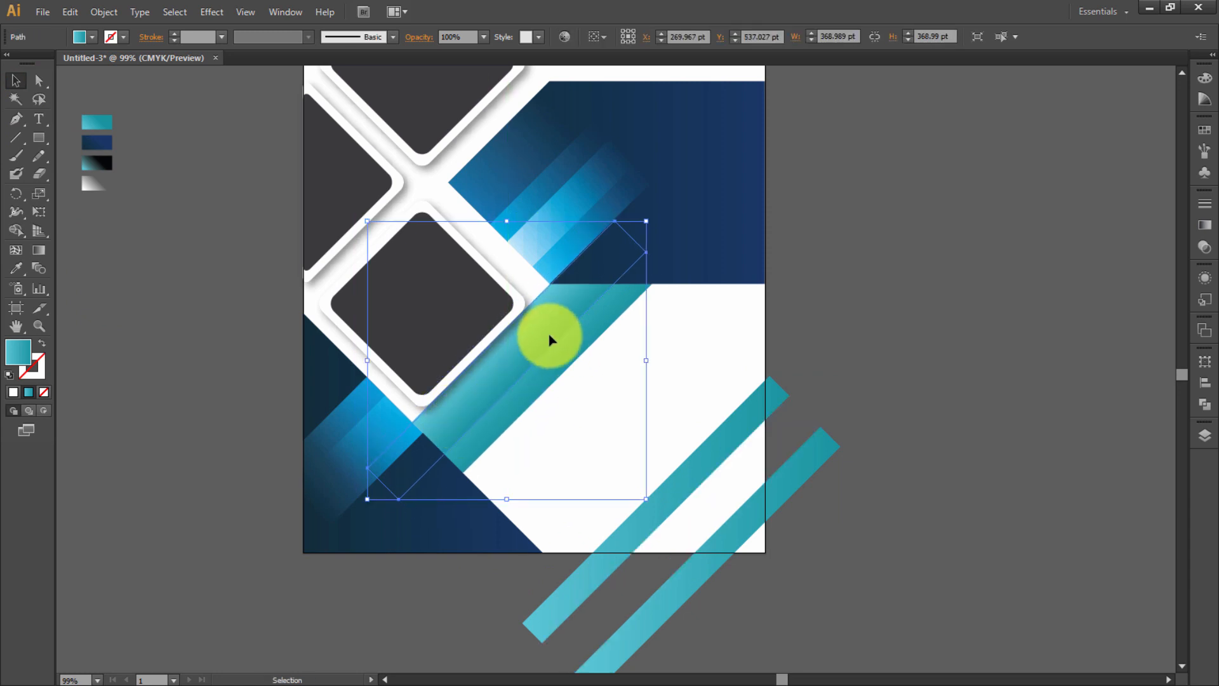
key(i)
click(373, 445)
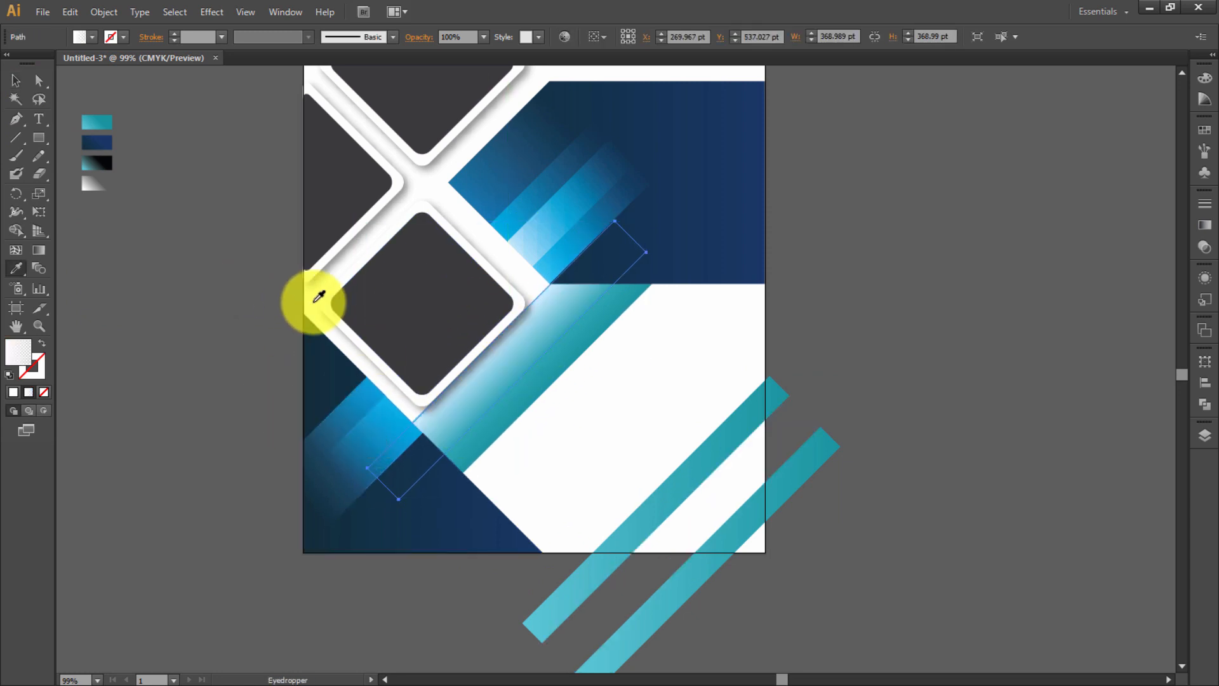
- Redirect the new strip's gradient along the teal band so the glow fades from its lower end upward
key(g)
drag(429, 440, 524, 349)
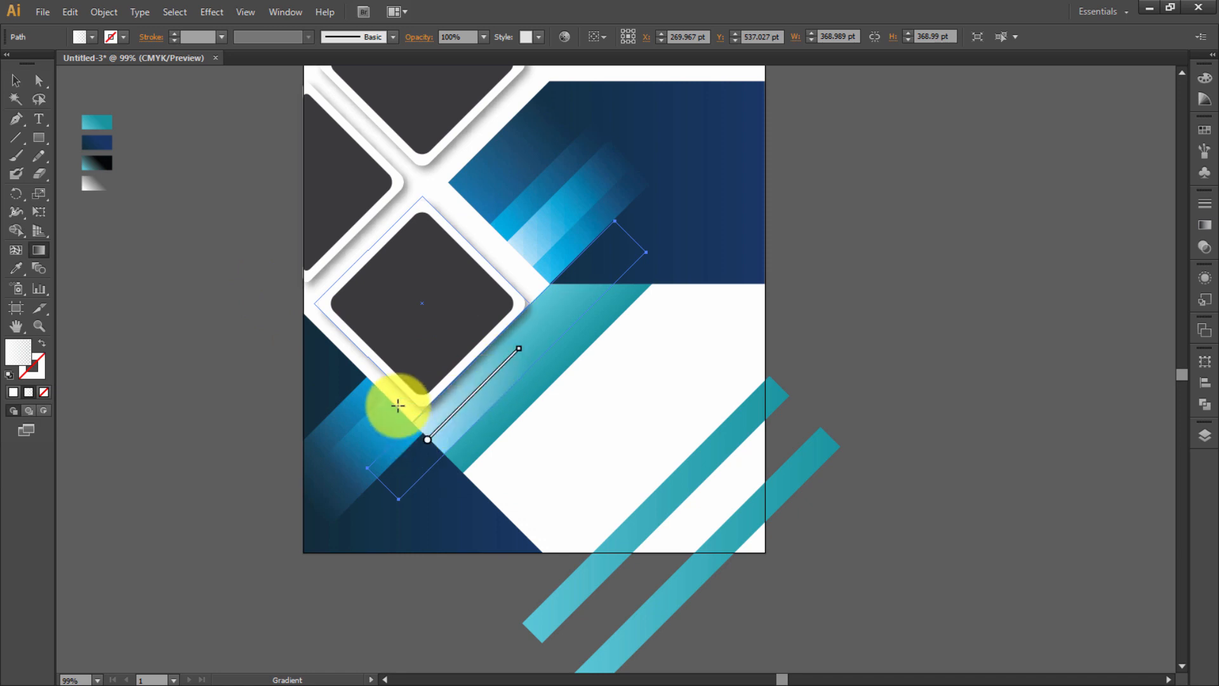
drag(312, 477, 408, 409)
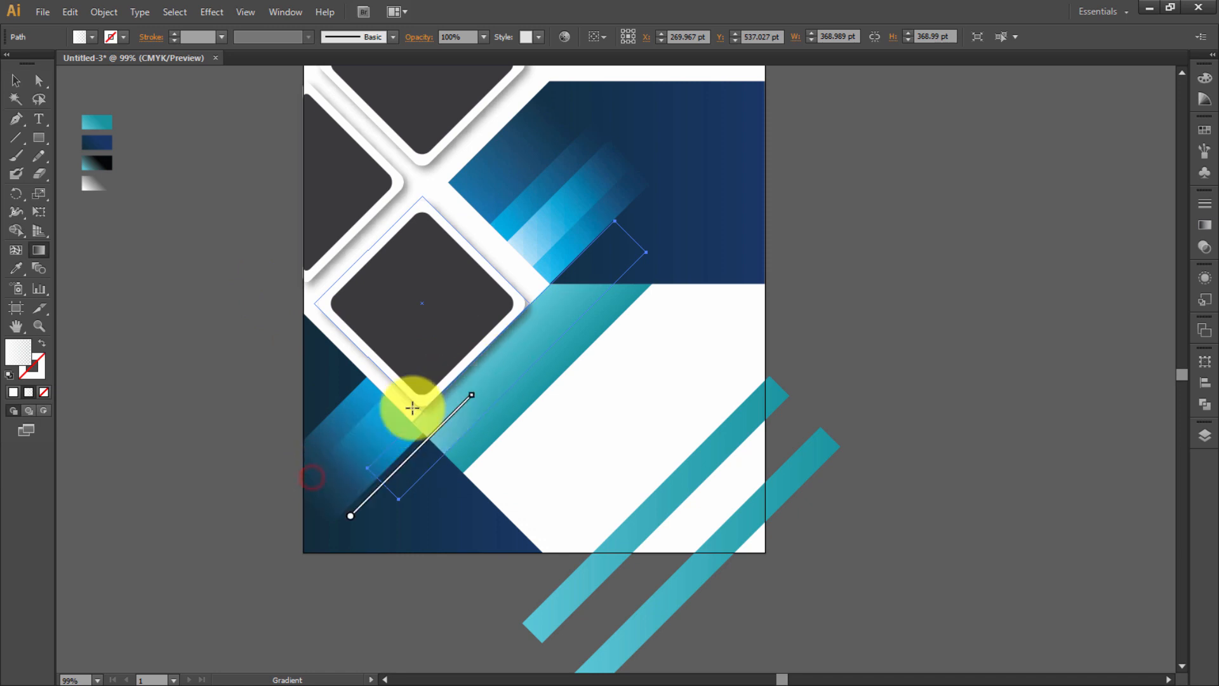
mouse_move(413, 457)
mouse_down()
mouse_move(445, 440)
mouse_move(438, 424)
mouse_up()
click(15, 80)
click(172, 208)
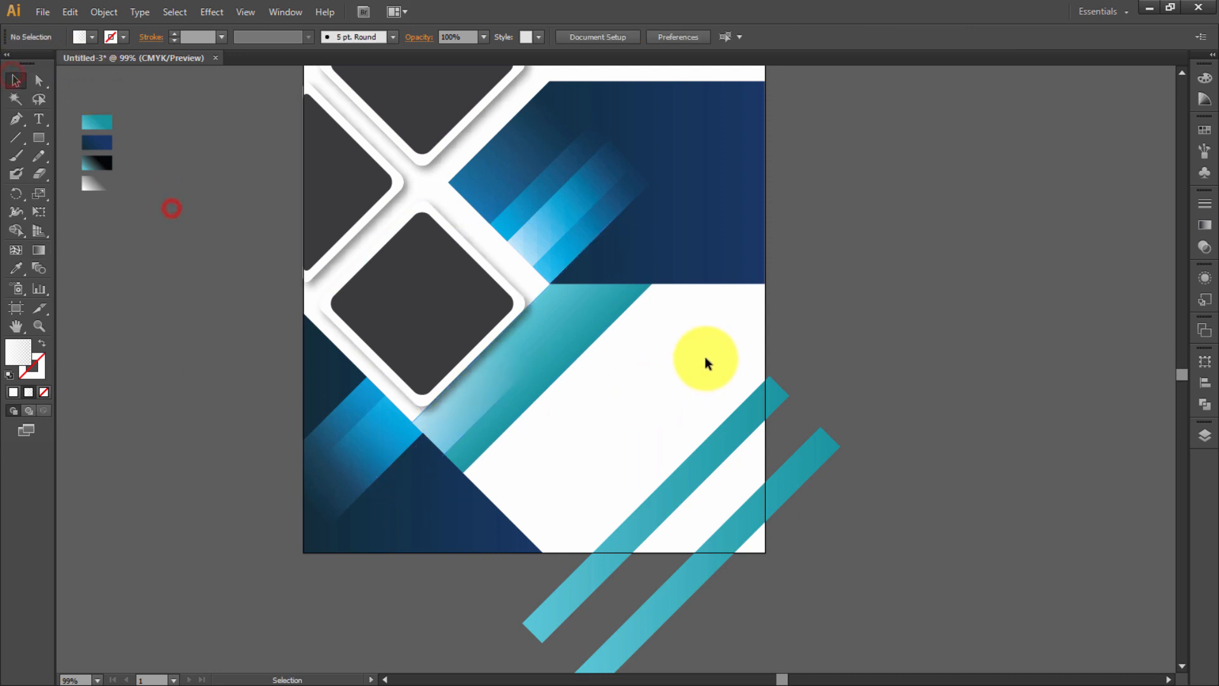
- Delete the two narrow teal strips left over at the artboard's lower right
click(821, 467)
key(Delete)
key(ctrl+0)
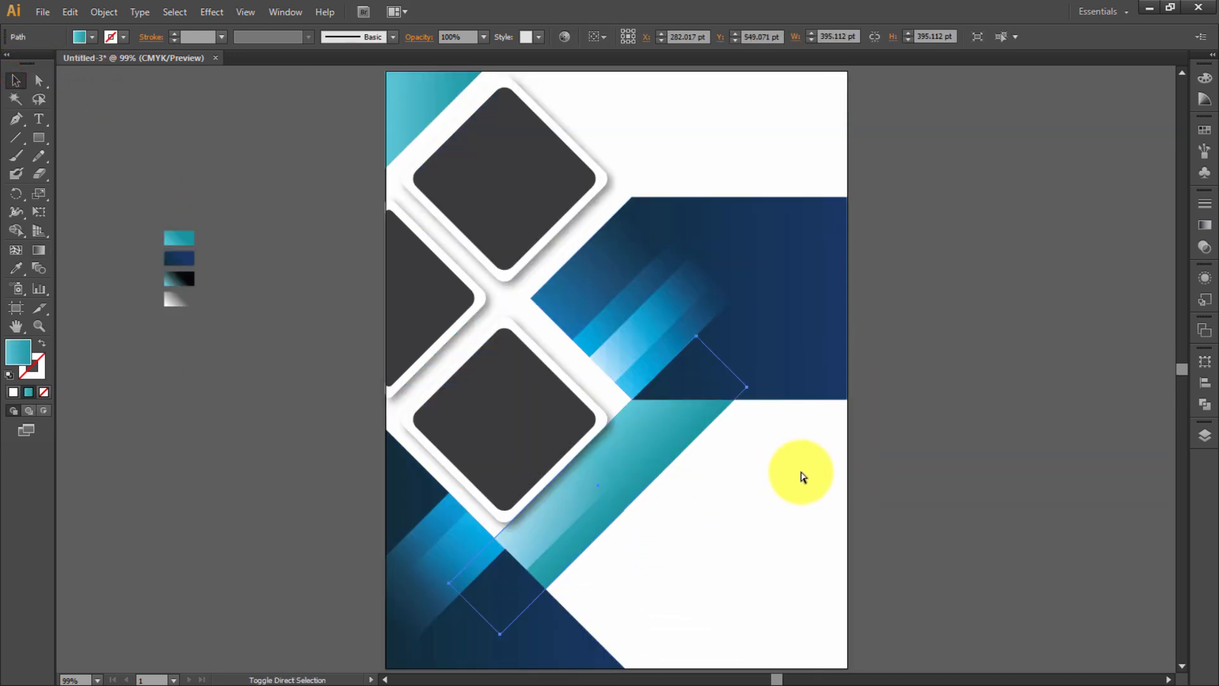
- Apply the drop shadow effect to the diagonal teal band and the pointed navy banner
drag(830, 203, 781, 254)
click(798, 318)
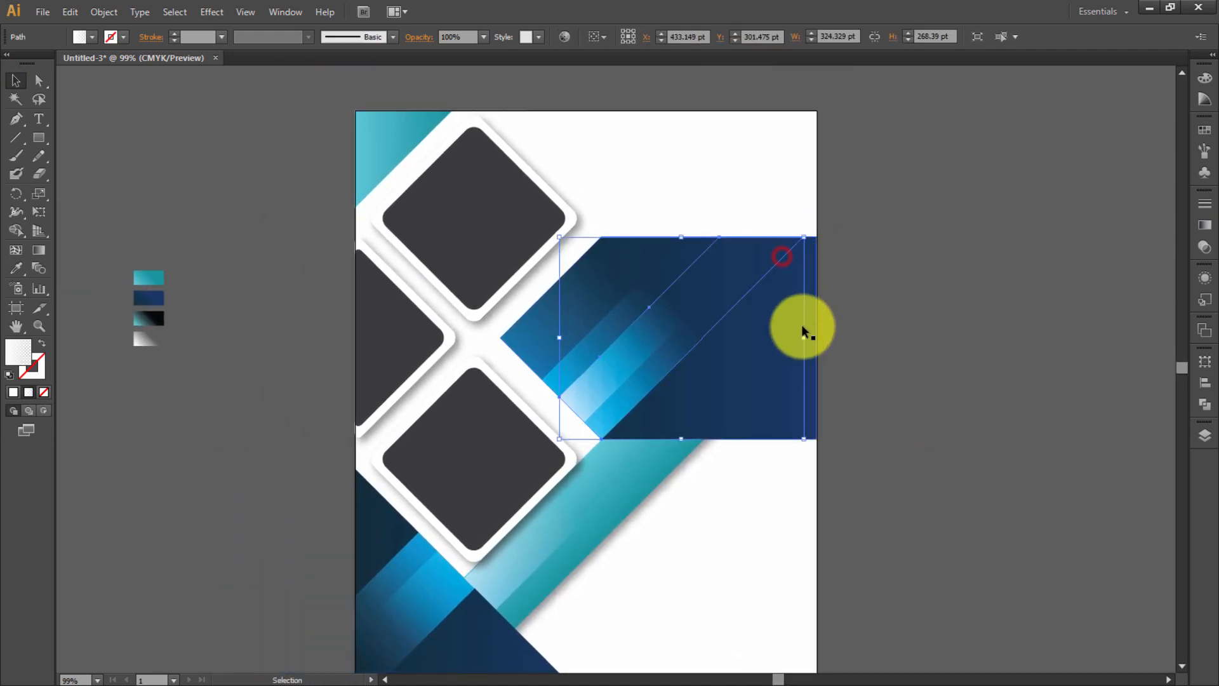
click(992, 446)
click(799, 419)
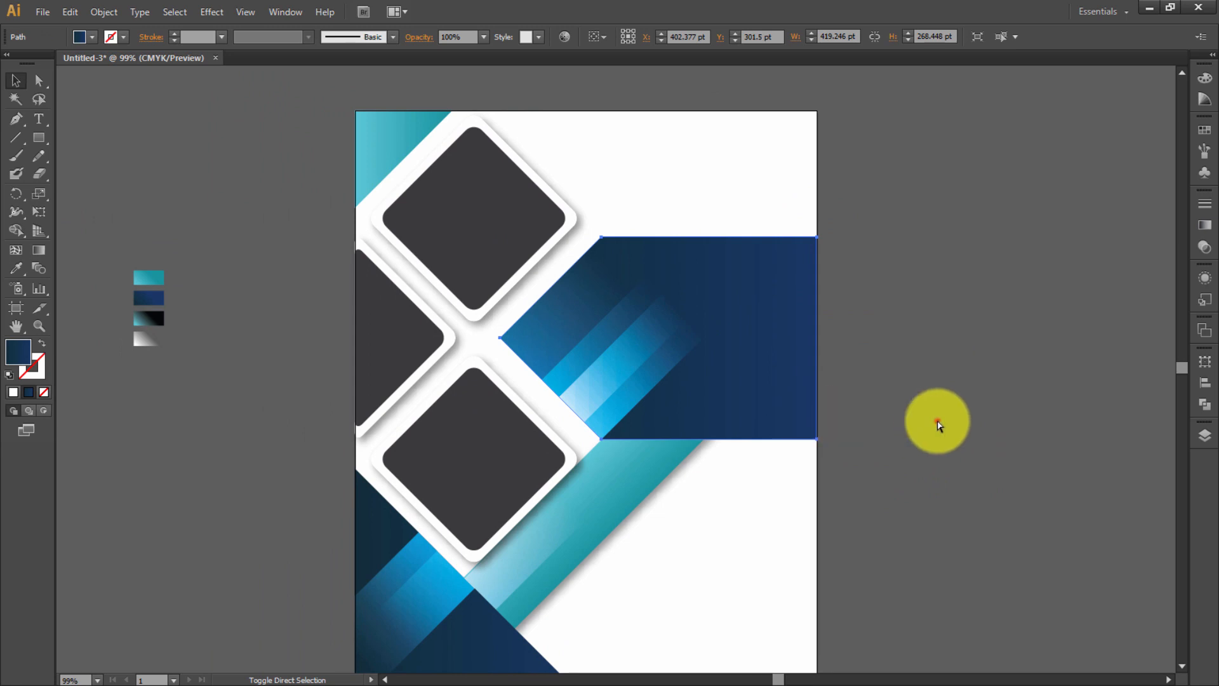
click(936, 419)
drag(941, 373, 791, 406)
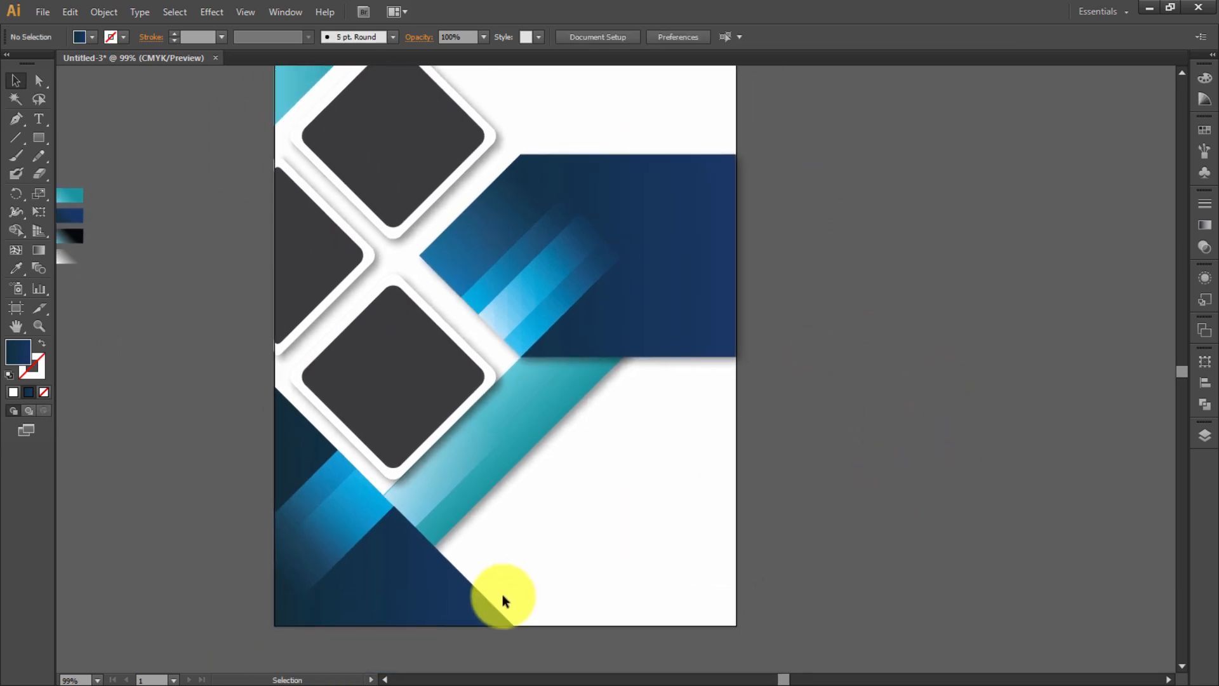
- Add the same drop shadow to the navy triangle at the artboard's lower left and the teal triangle at its upper left
click(455, 625)
click(920, 495)
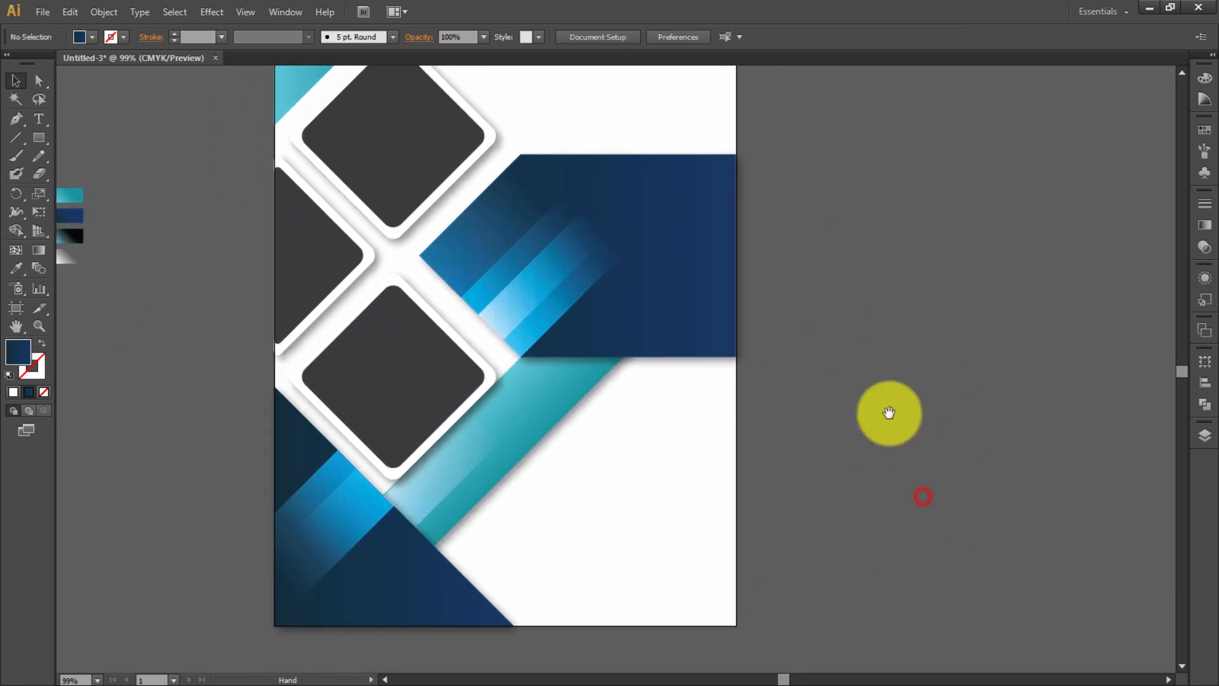
drag(890, 414, 898, 533)
click(349, 188)
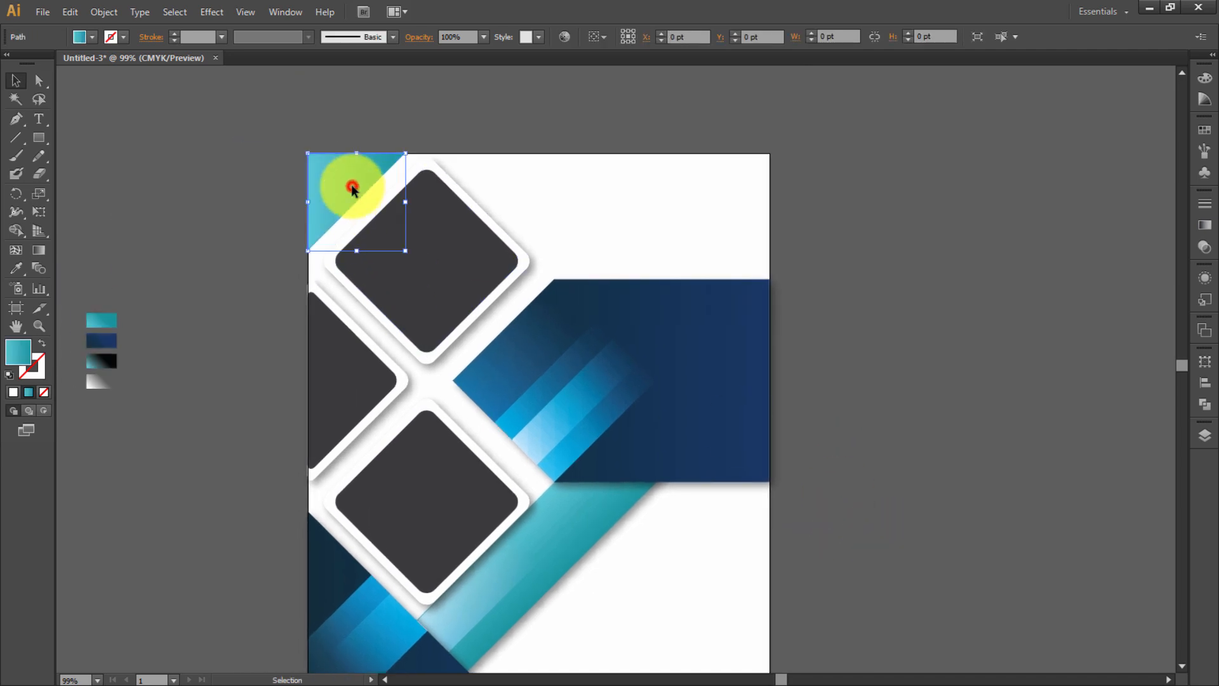
click(690, 165)
mouse_move(811, 262)
mouse_down()
mouse_move(787, 212)
mouse_move(792, 178)
mouse_move(713, 166)
mouse_move(762, 137)
mouse_move(786, 160)
mouse_up()
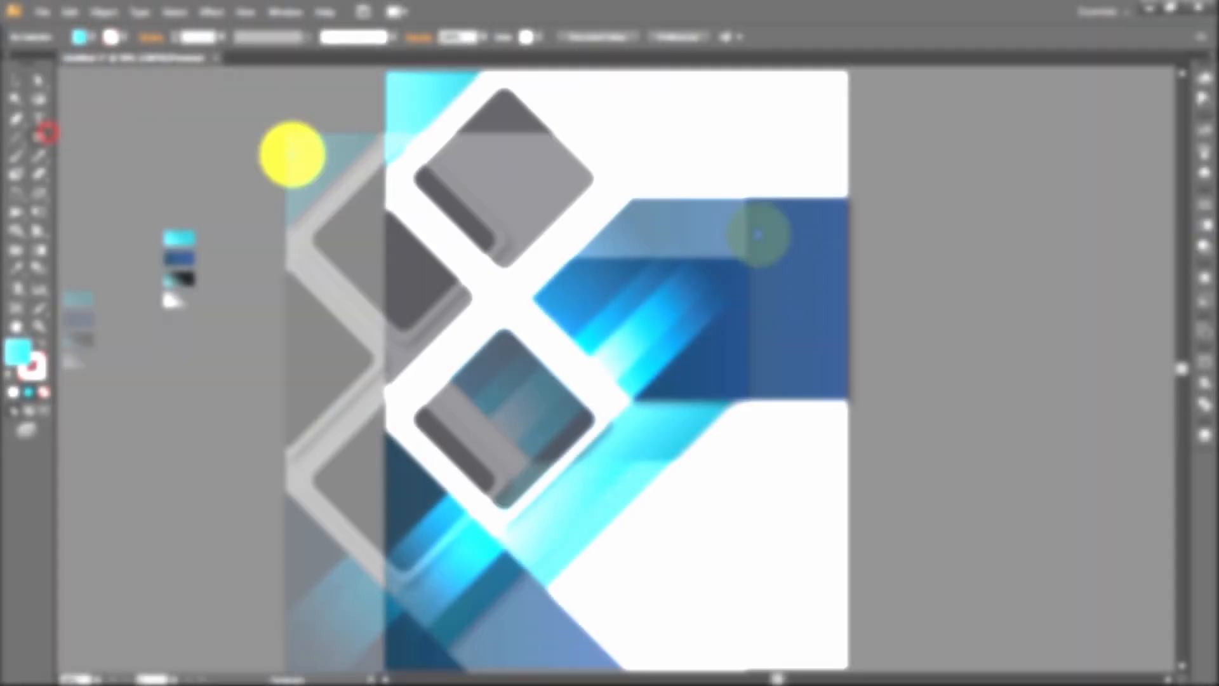
- Build a teal diamond beside the artboard from a square of about 50.5 pt rotated 45°, with a smaller centred copy filled white
drag(282, 156, 303, 174)
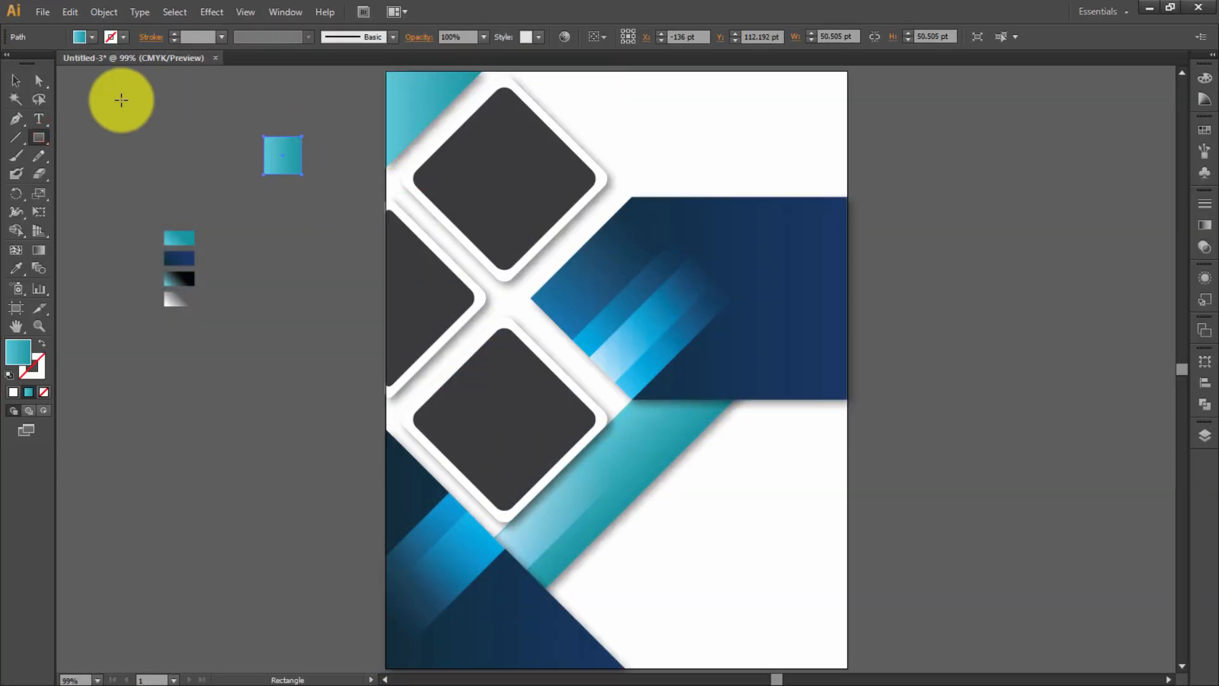
click(16, 80)
drag(305, 131, 315, 168)
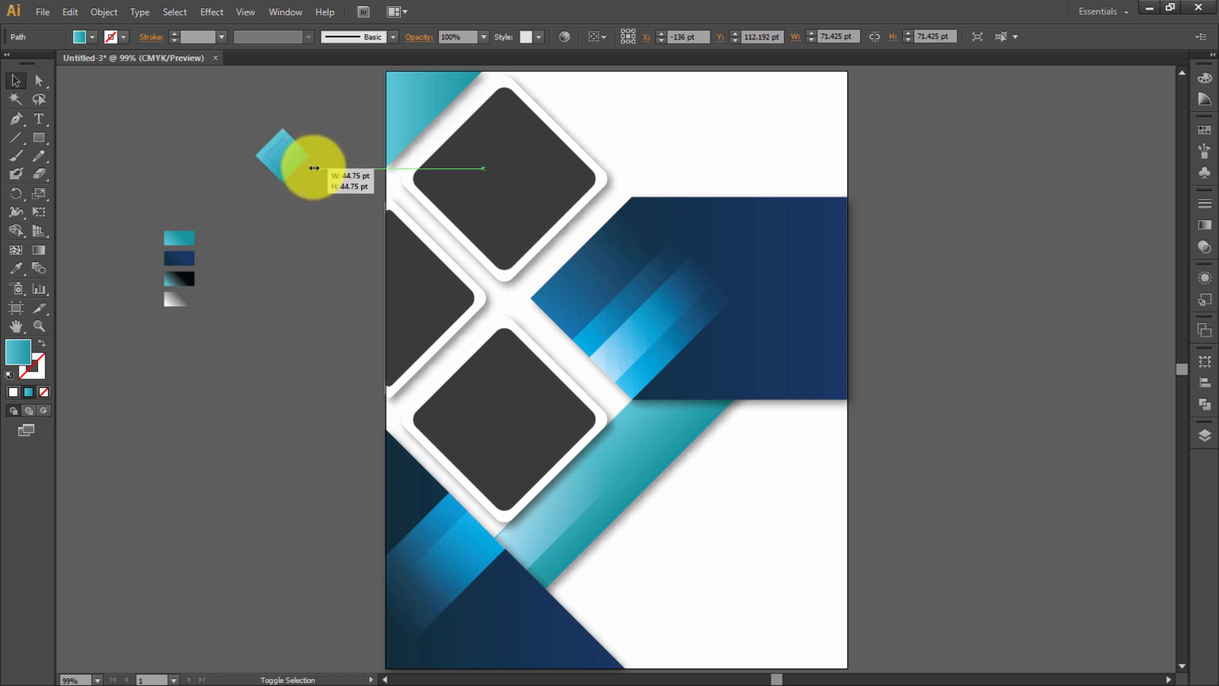
key(i)
click(611, 105)
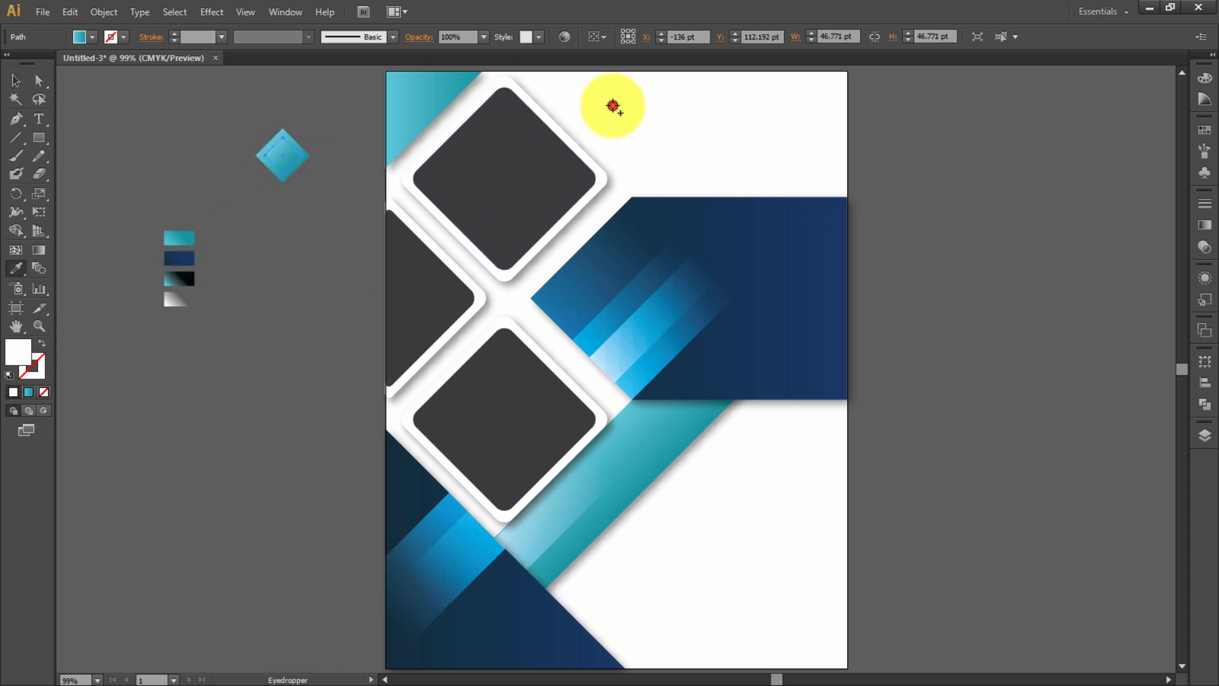
key(v)
click(272, 119)
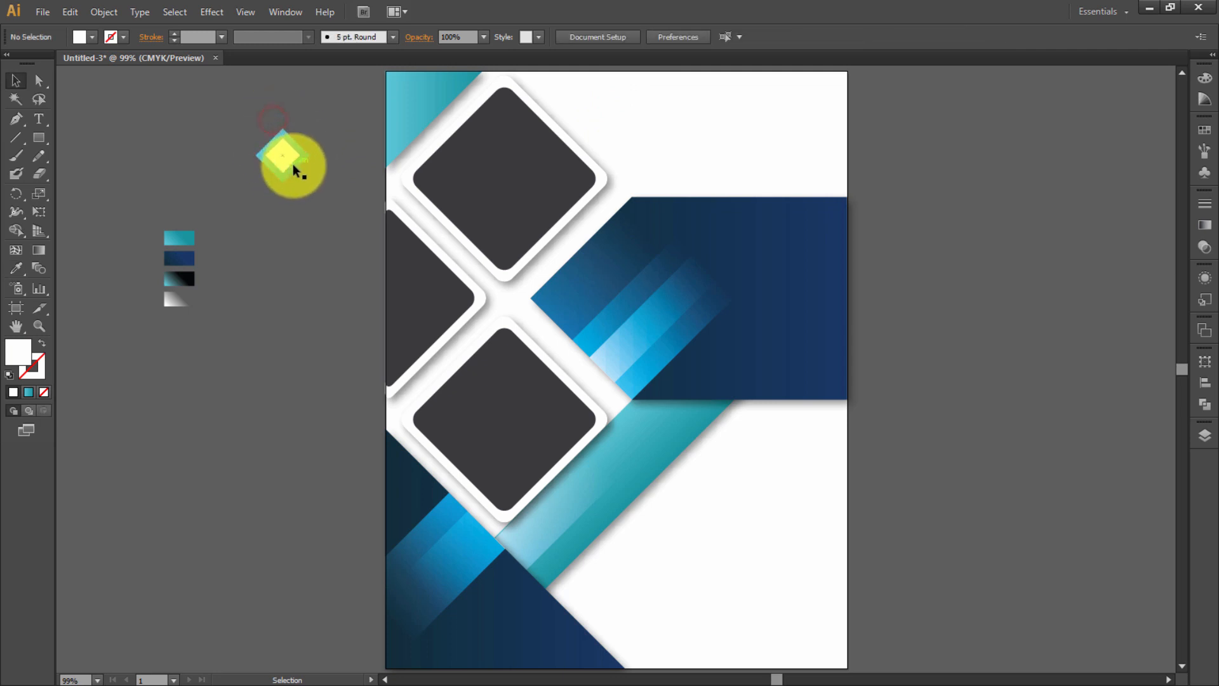
- Duplicate the white diamond slightly to the right, enlarge it to about 56.6 pt and fill it with the banner's sampled navy gradient
click(291, 159)
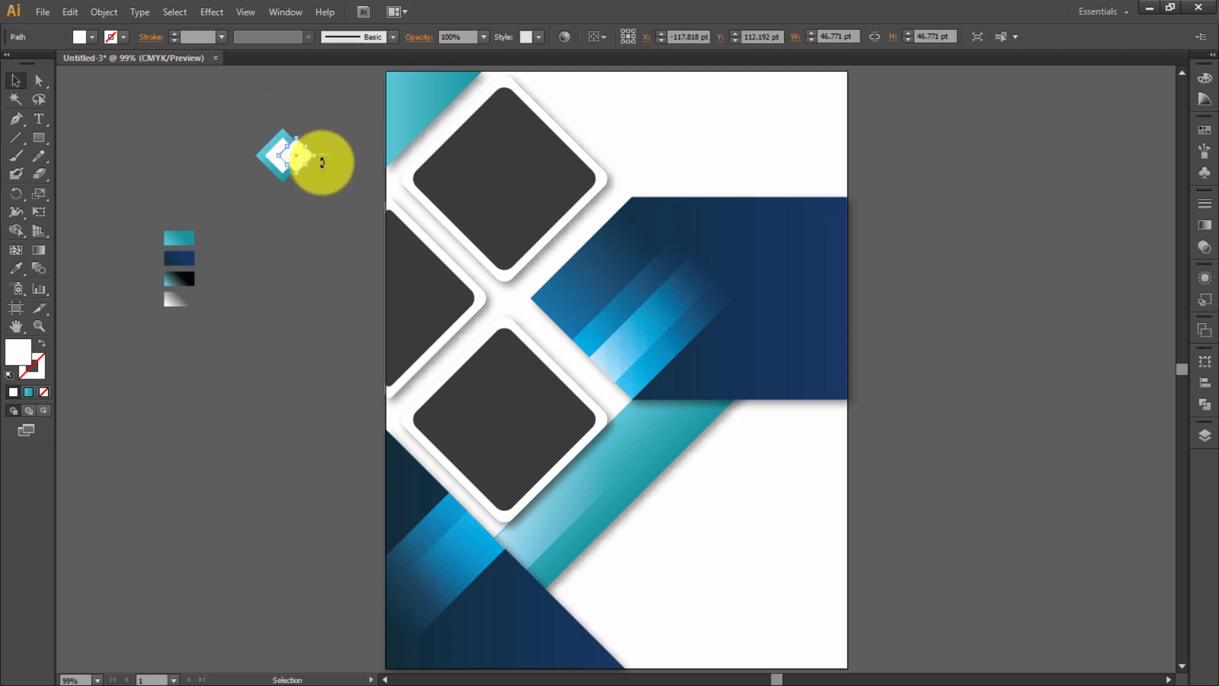
drag(319, 159, 322, 160)
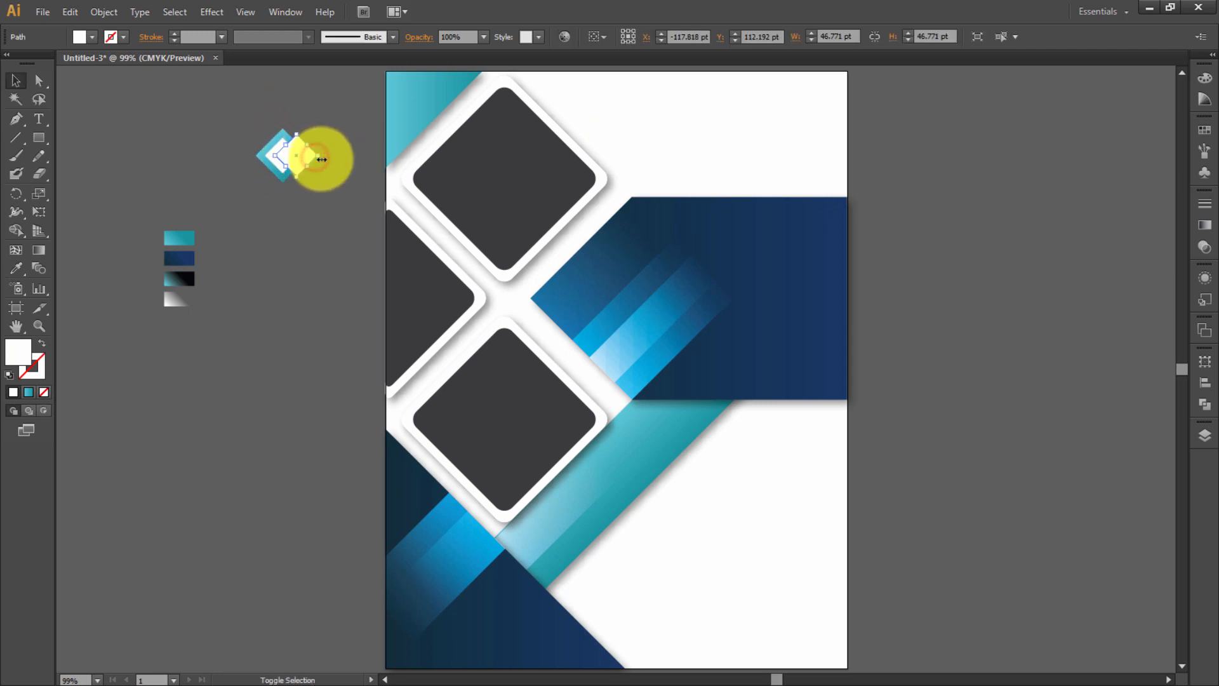
key(i)
click(762, 347)
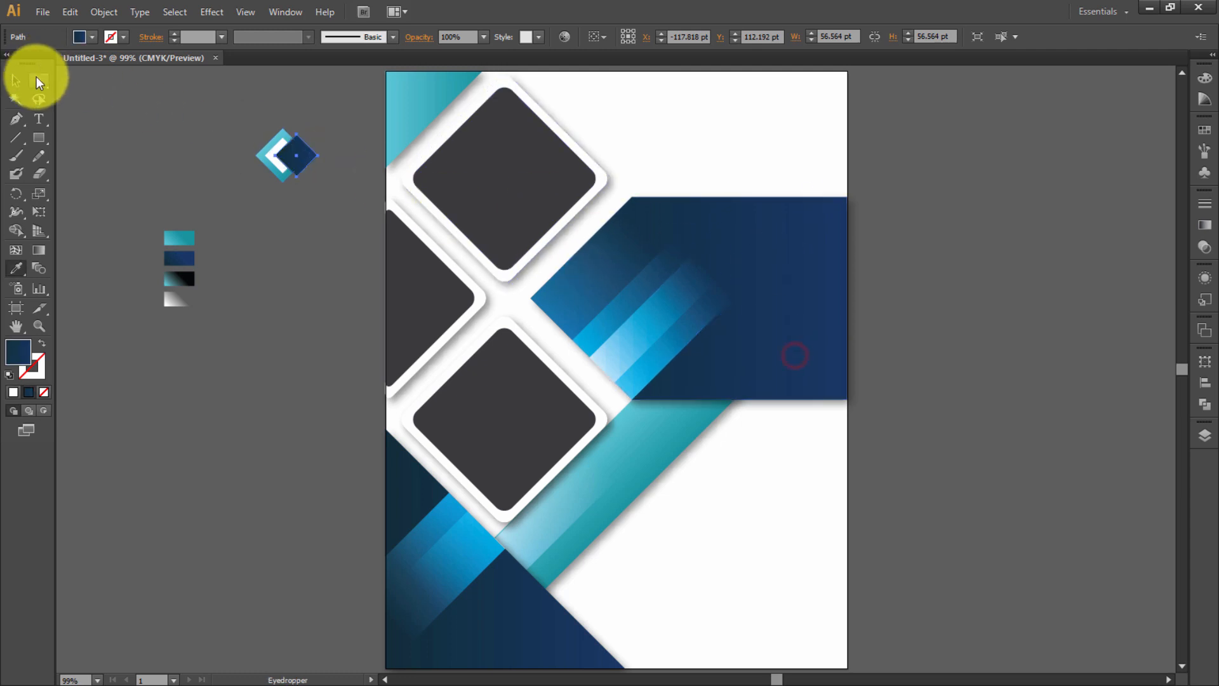
click(16, 79)
click(187, 123)
- Bring the white diamond to the front of the navy and teal diamonds
click(269, 161)
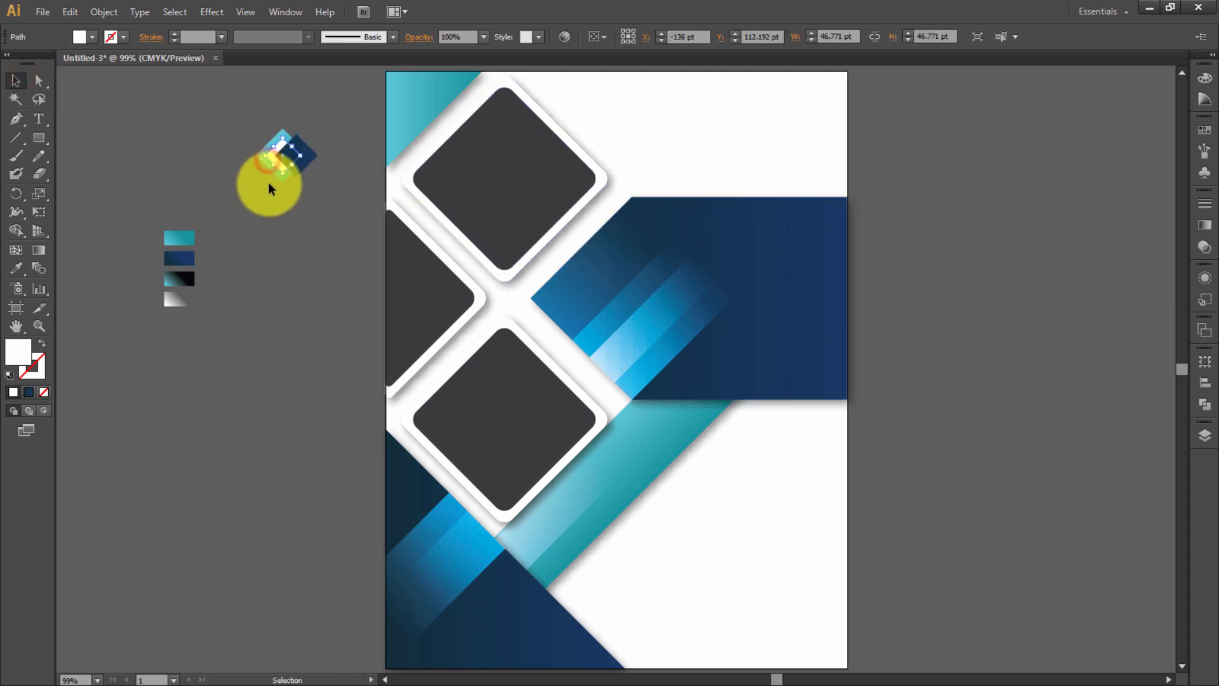
right_click(283, 171)
mouse_move(343, 387)
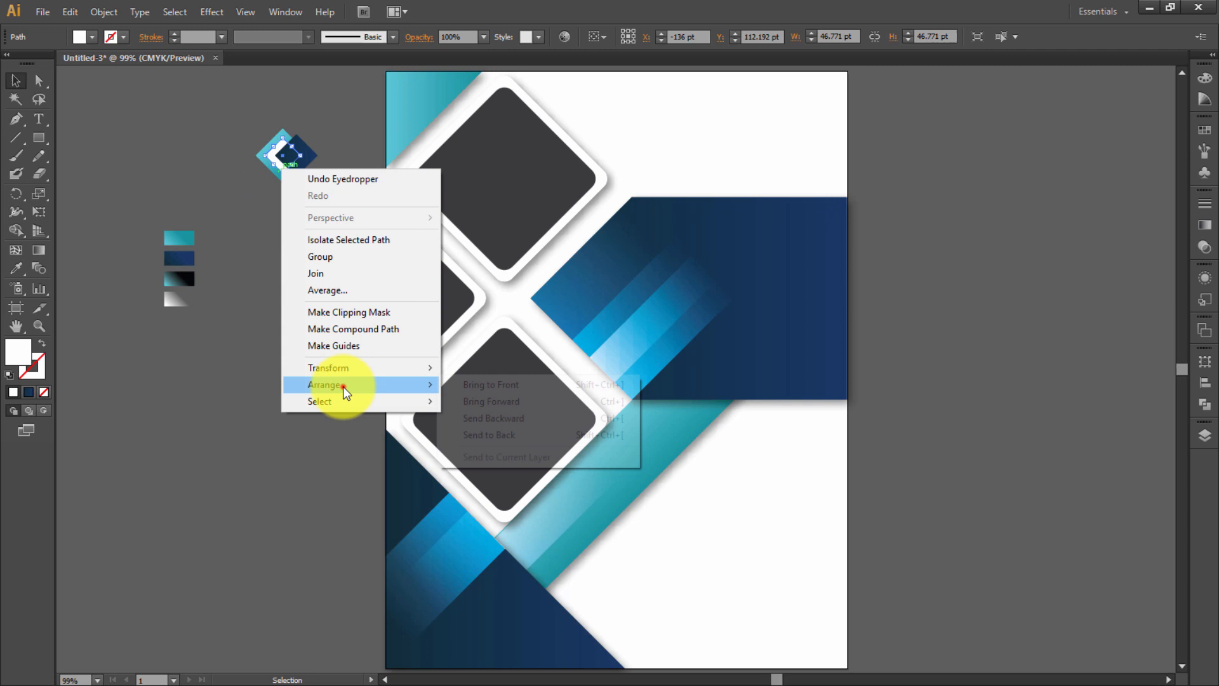
click(475, 383)
click(313, 261)
- Shrink the navy diamond slightly around its centre
key(ctrl+plus)
key(ctrl+plus)
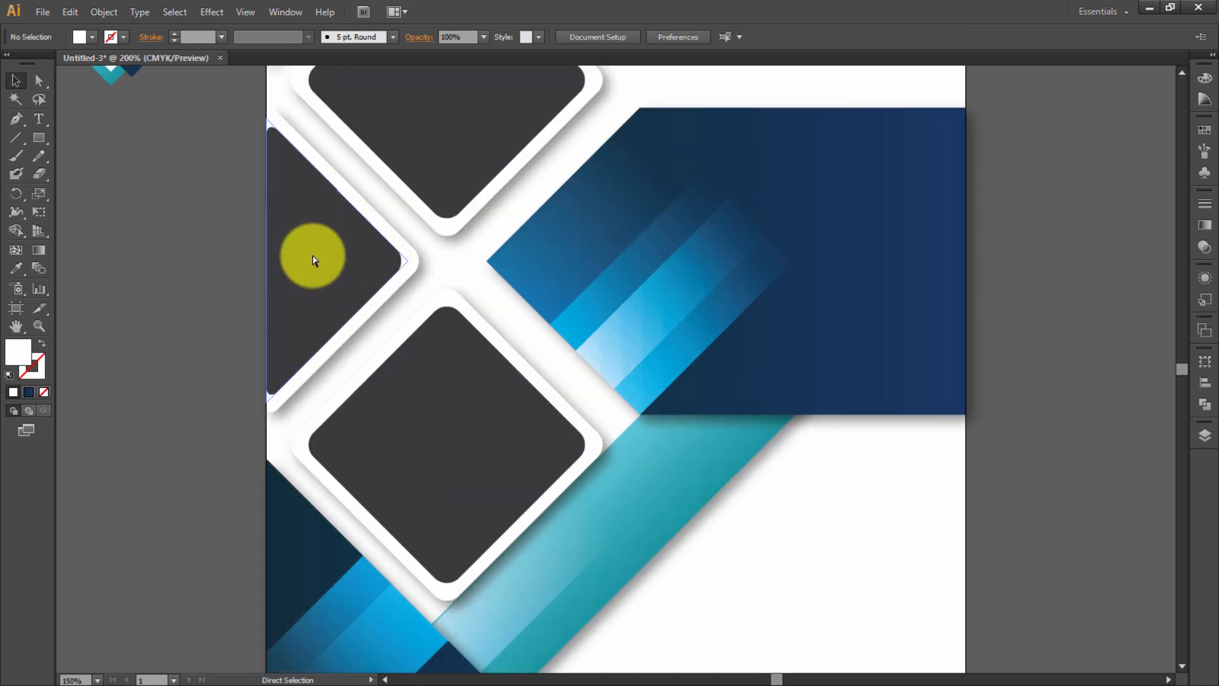
drag(226, 221, 683, 465)
drag(410, 303, 426, 379)
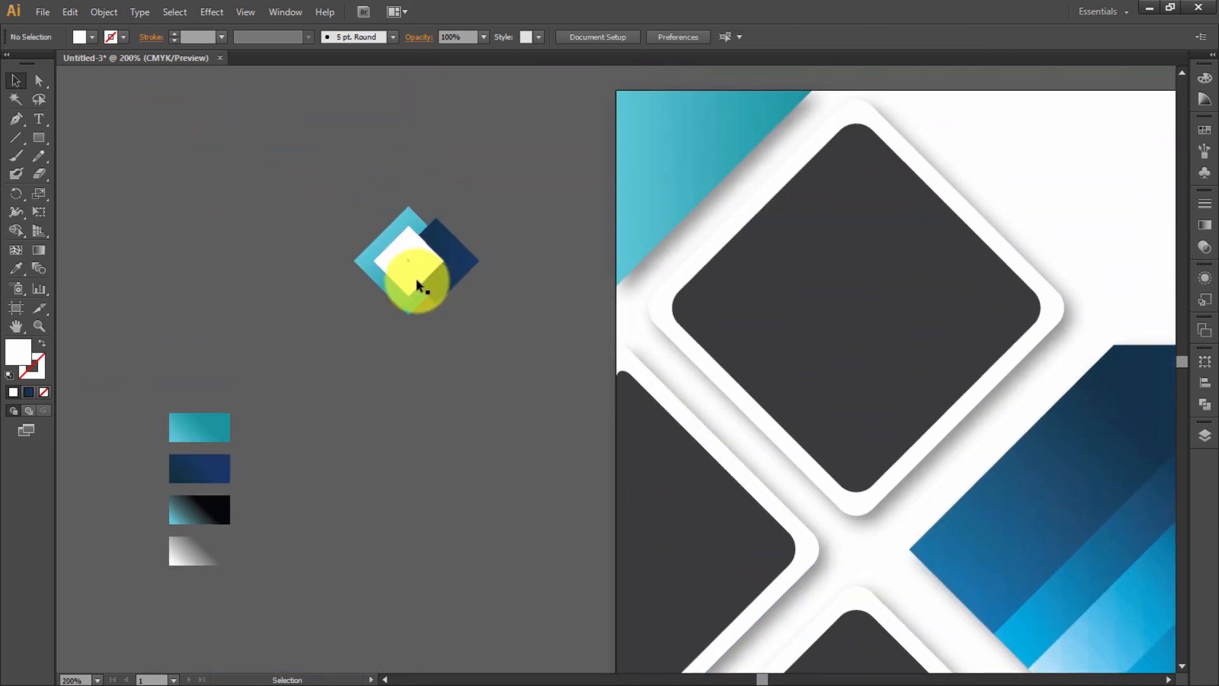
click(416, 279)
drag(483, 263, 479, 261)
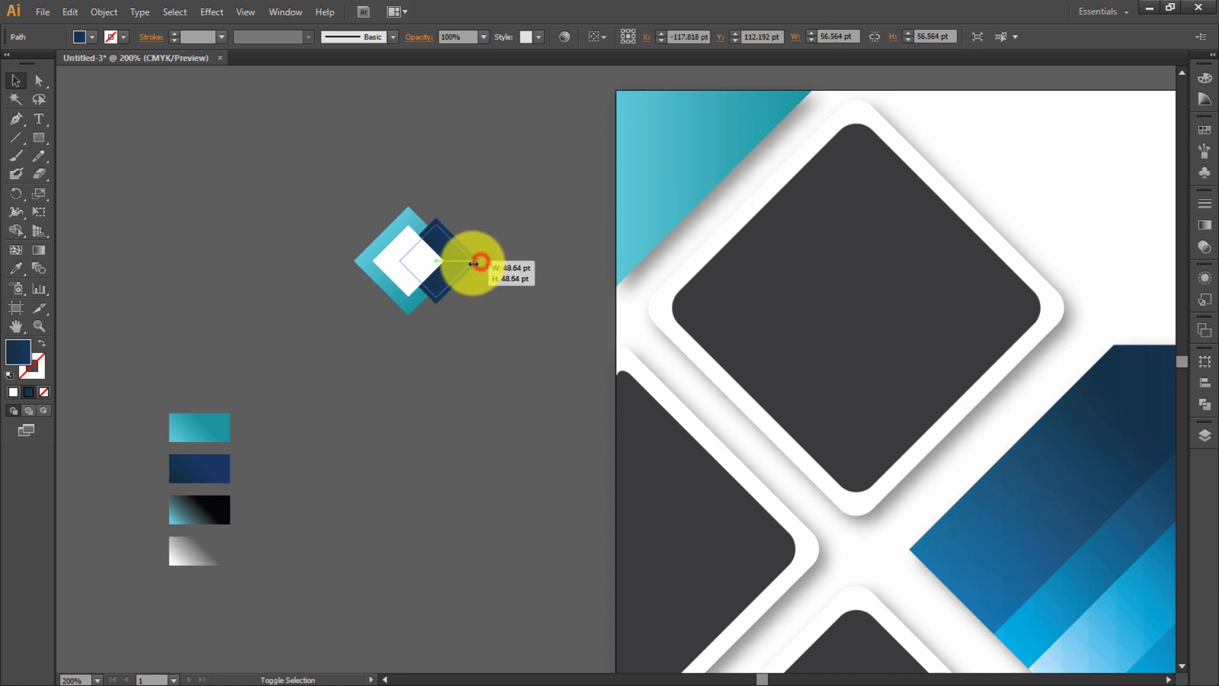
click(493, 231)
- Shrink the white diamond around its centre and shift the navy diamond slightly farther right of the teal one
click(399, 264)
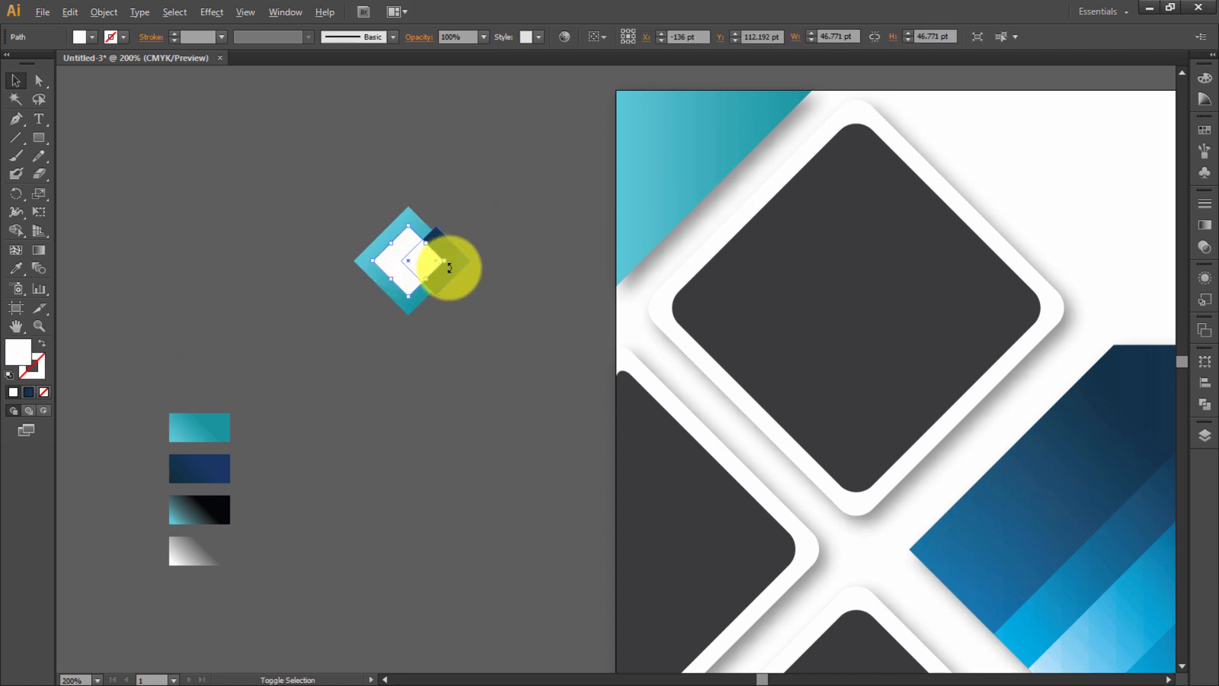
drag(444, 261, 467, 266)
click(481, 242)
click(504, 158)
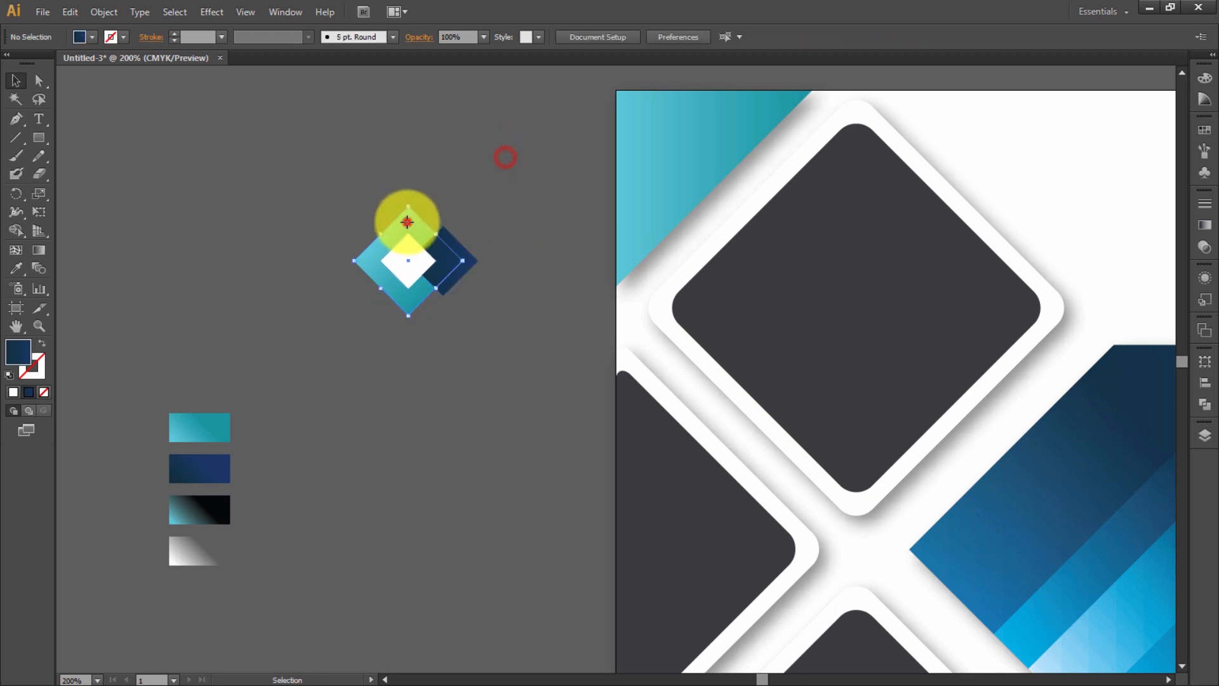
click(407, 221)
mouse_move(408, 206)
mouse_down()
mouse_move(400, 217)
mouse_move(407, 207)
mouse_up()
click(501, 287)
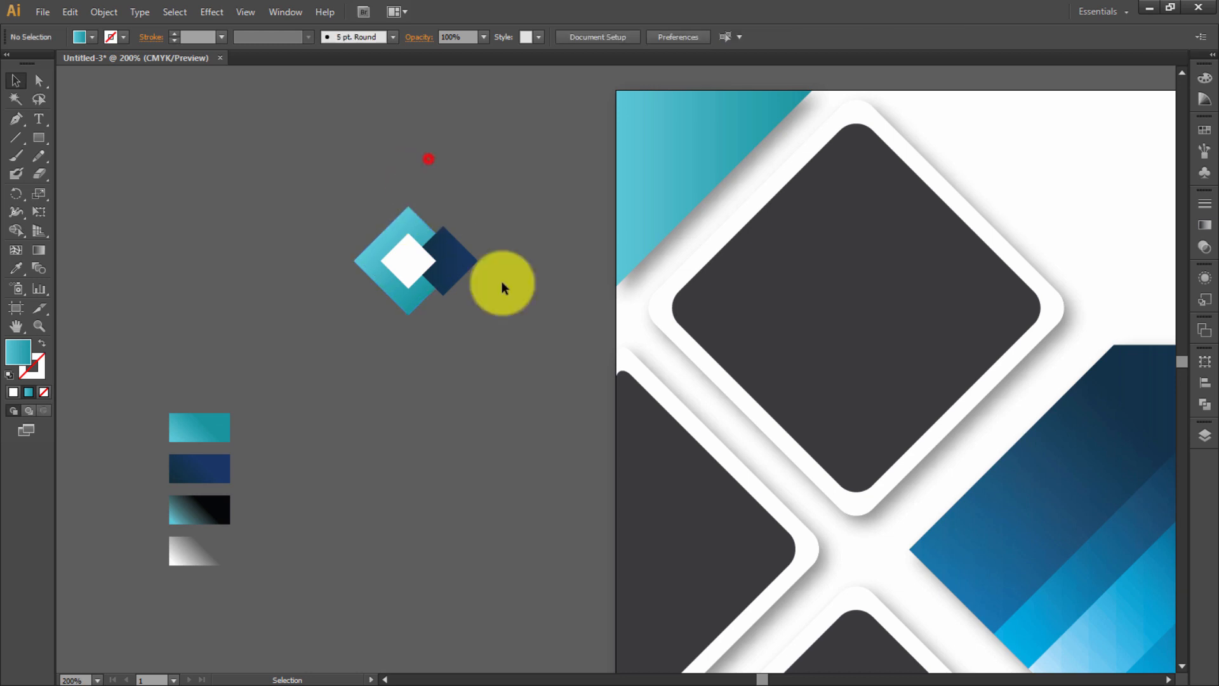
key(ctrl+0)
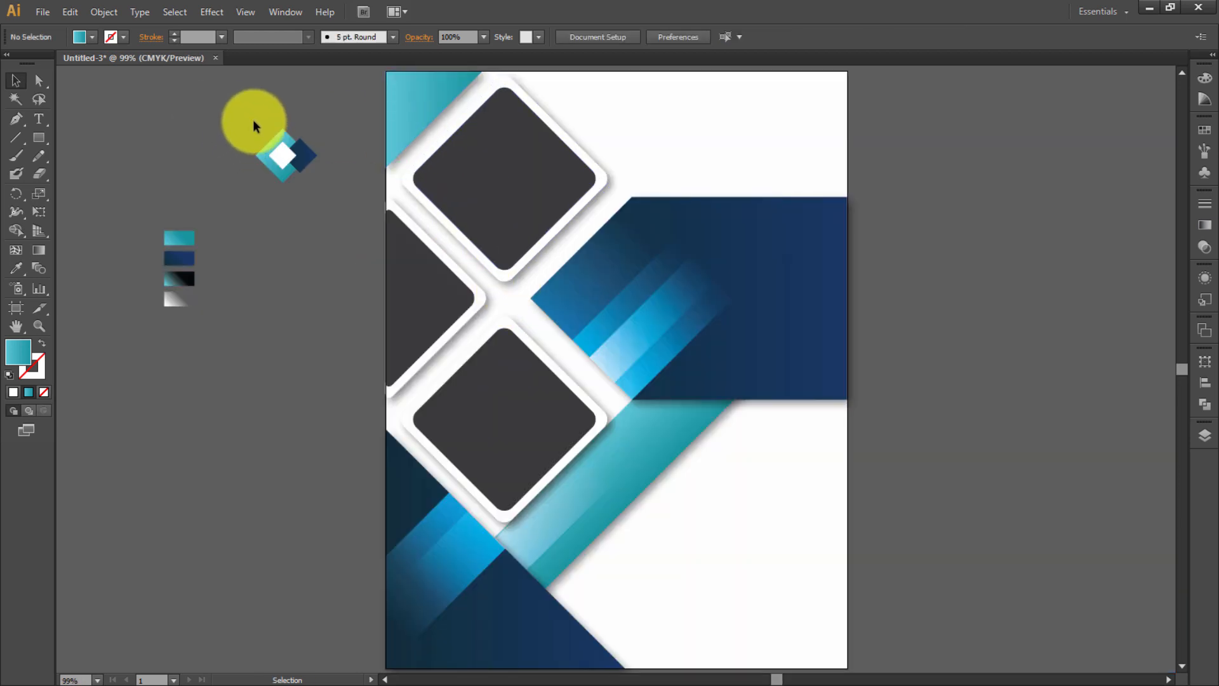
- Apply the drop shadow to the three logo diamonds and place a copy in the white area above the navy banner
drag(282, 155, 278, 202)
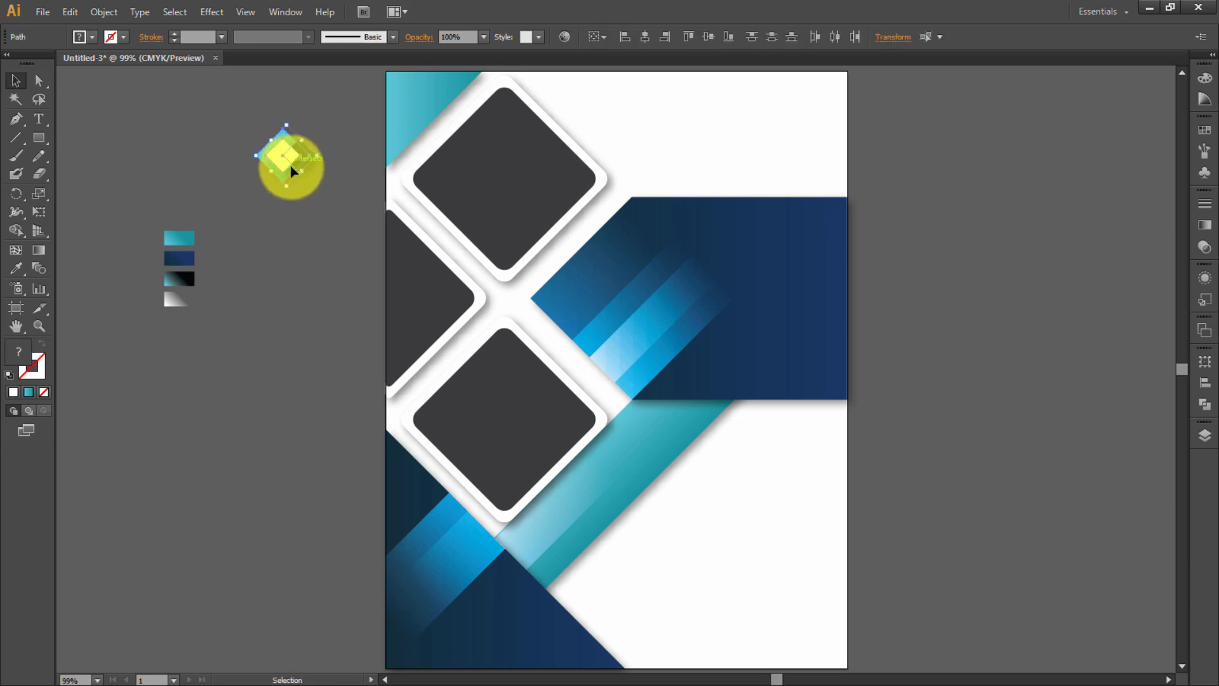
click(305, 216)
drag(287, 157, 650, 124)
click(789, 117)
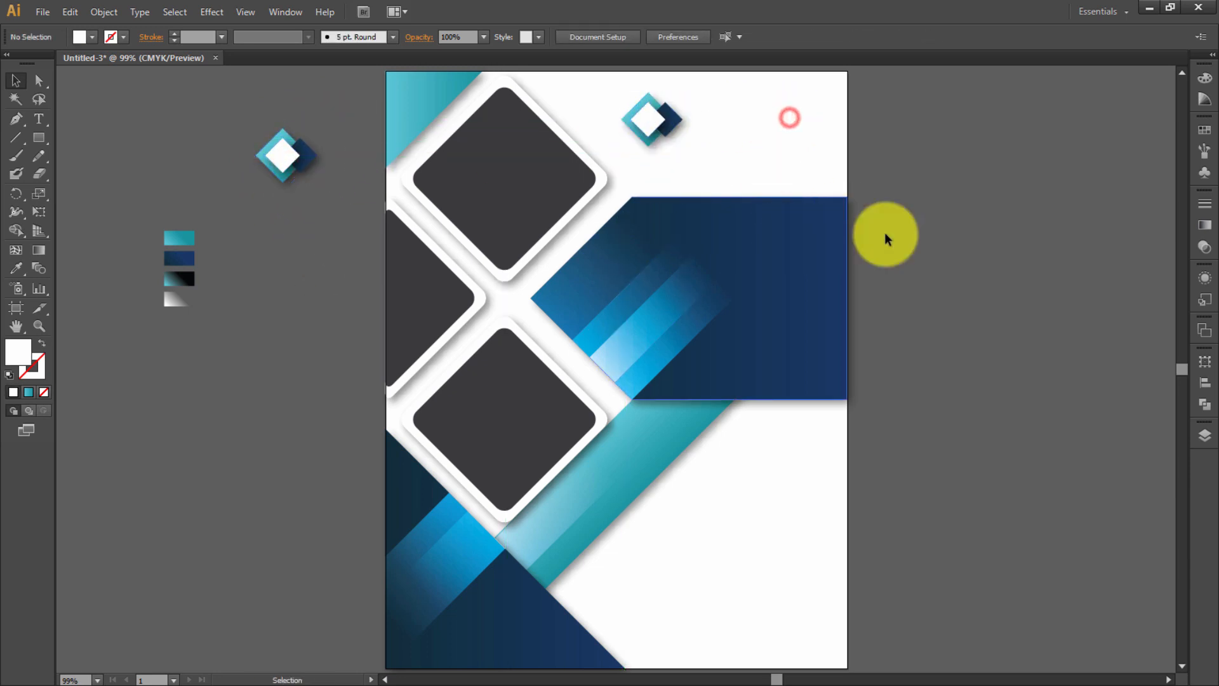
drag(939, 193, 798, 177)
key(ctrl+0)
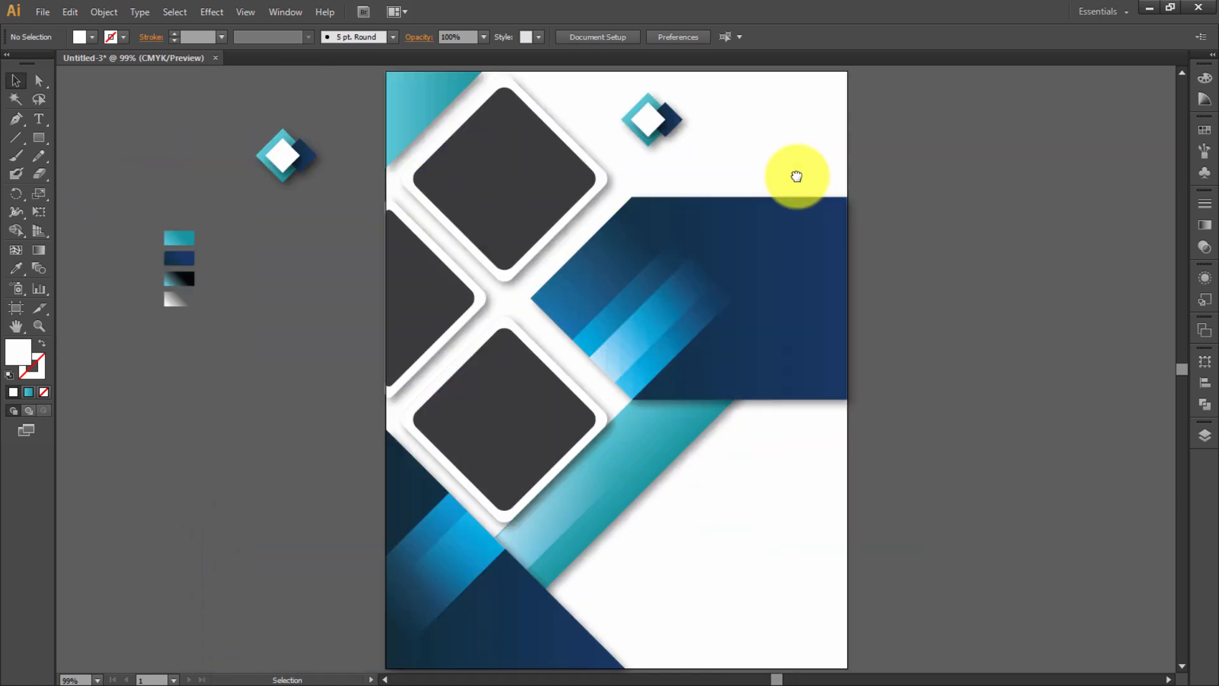
- Add the text COMPANY NAME beside the artboard and set it in Open Sans Bold
click(41, 117)
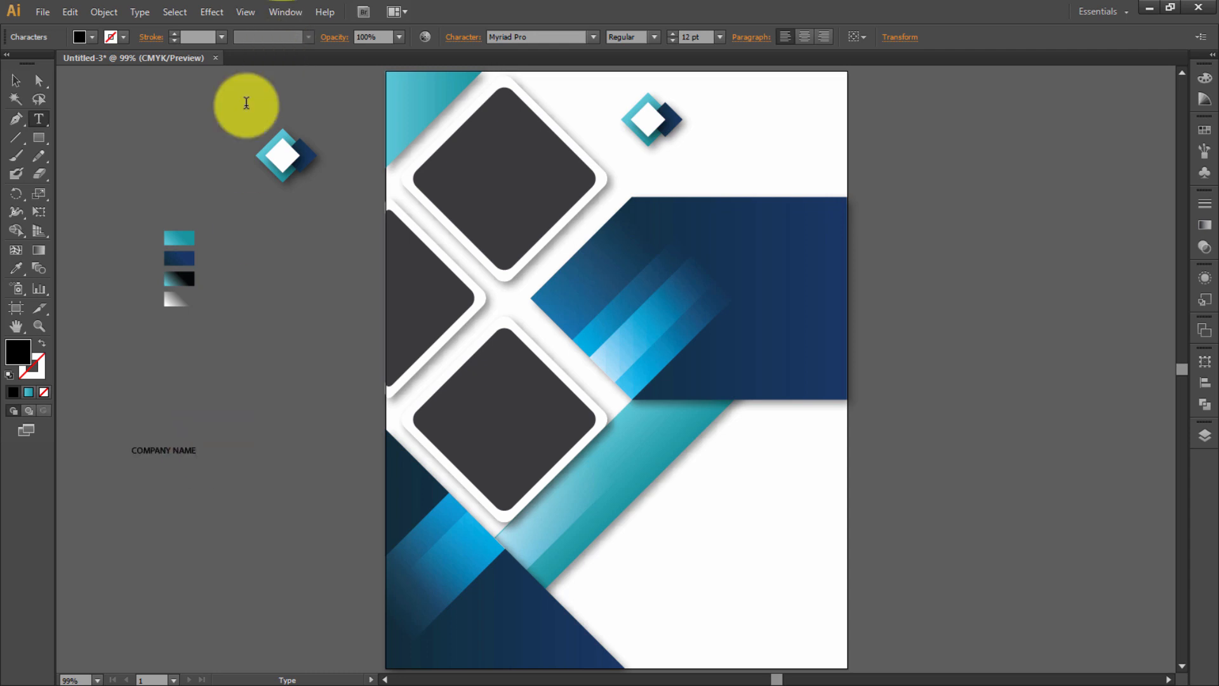
click(15, 81)
click(551, 39)
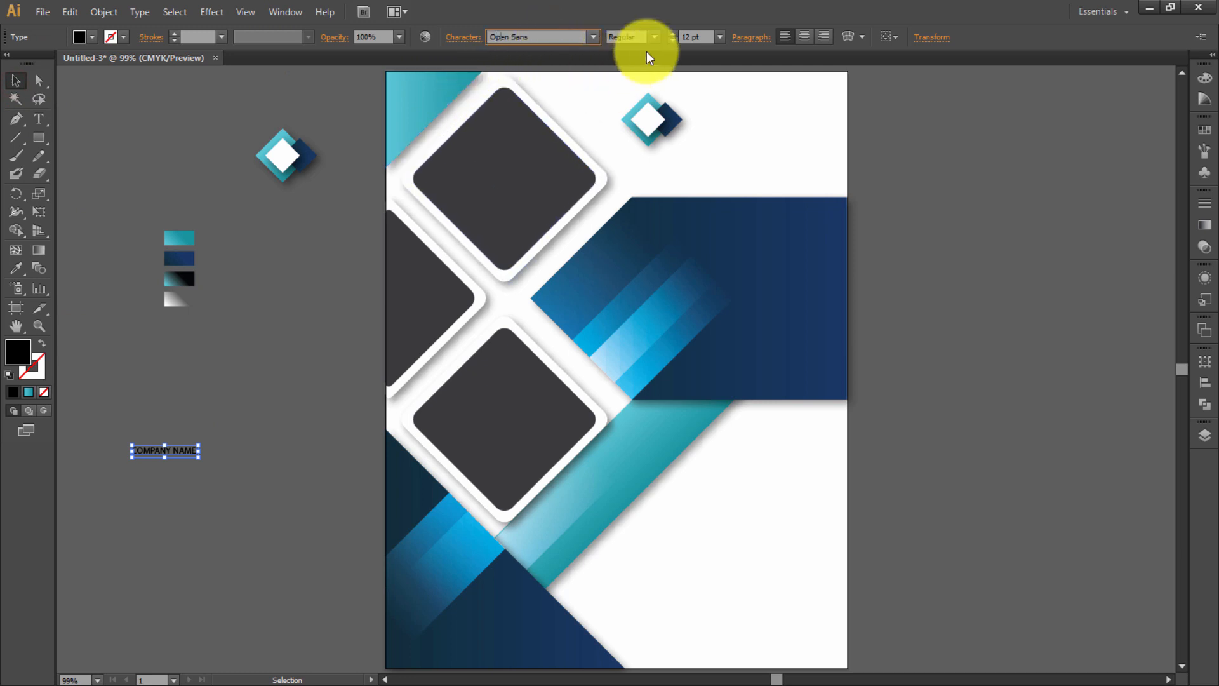
click(655, 37)
click(640, 125)
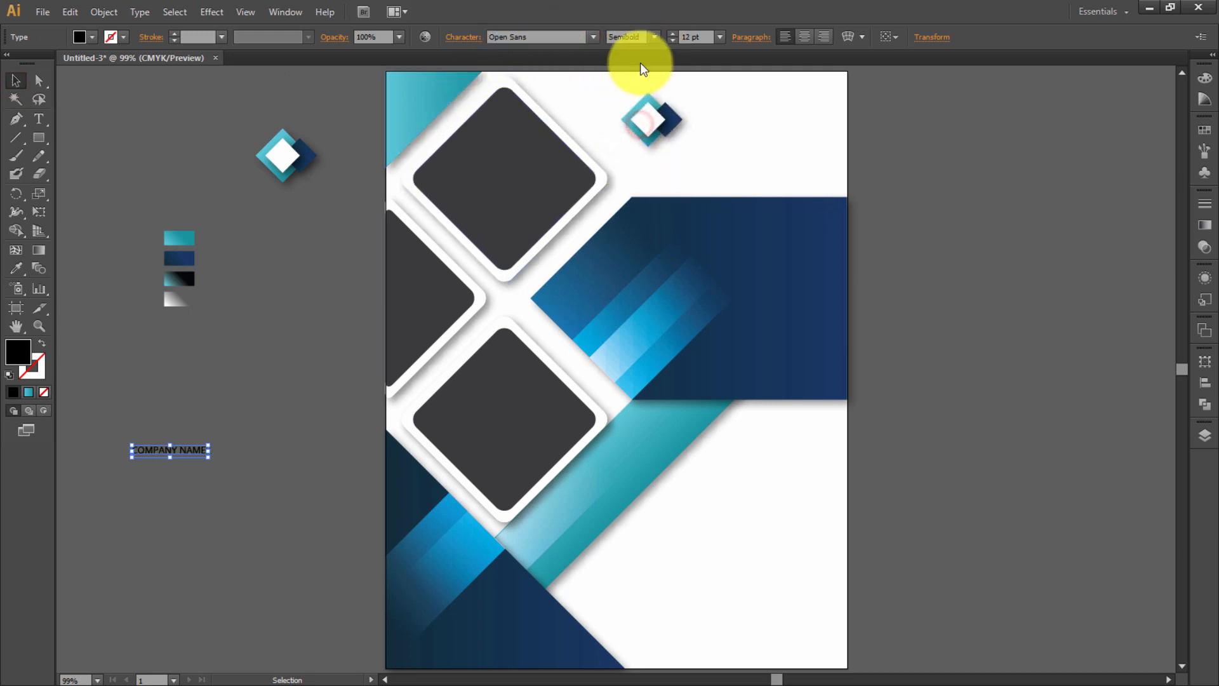
click(653, 37)
click(635, 150)
click(294, 290)
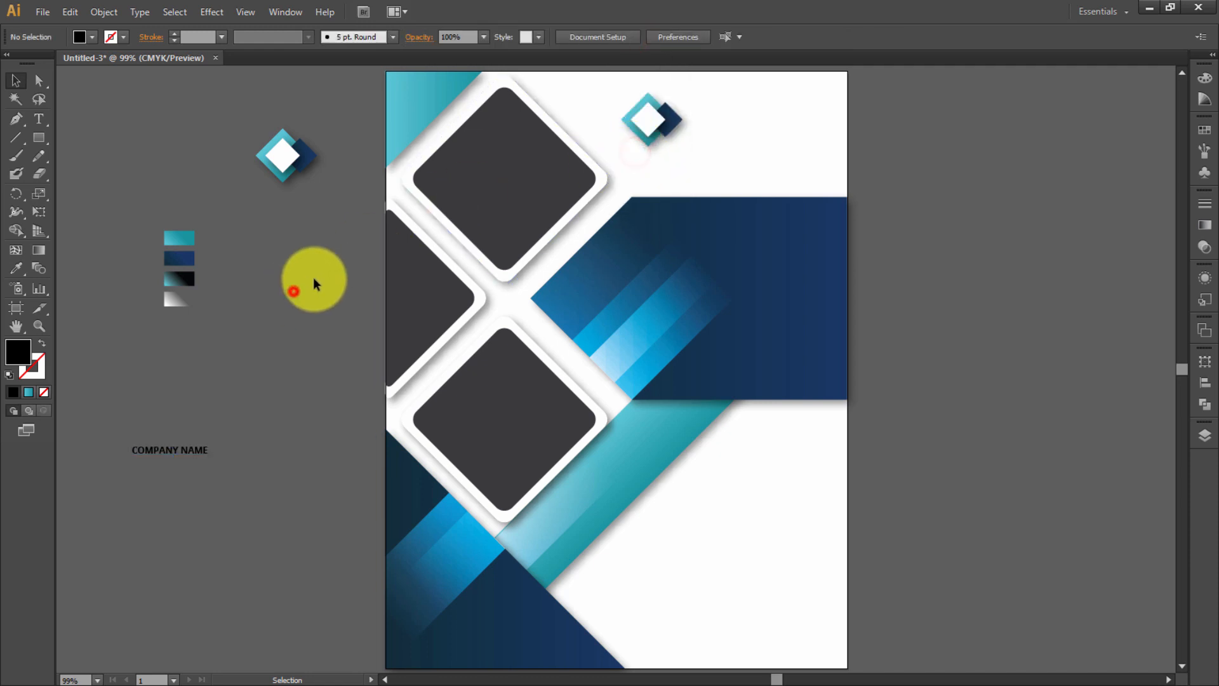
- Enlarge the COMPANY NAME text to about 27.17 pt and place it directly right of the diamond logo on the artboard
click(199, 456)
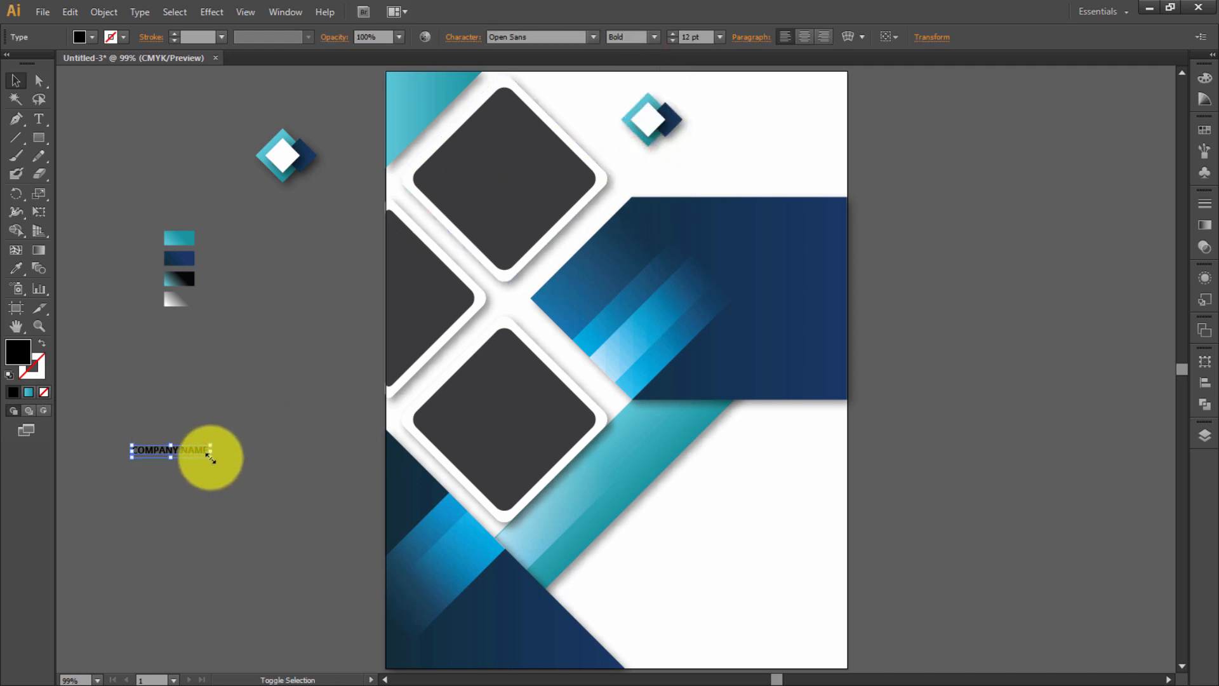
drag(211, 459, 257, 462)
key(t)
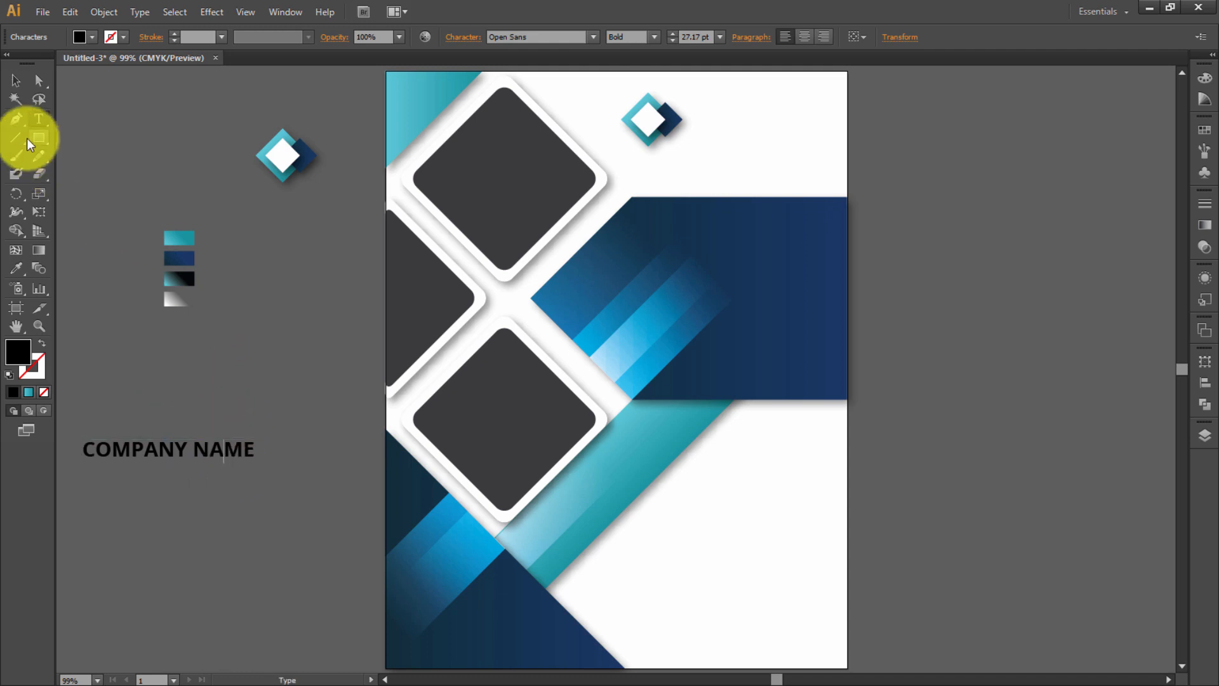
click(16, 80)
drag(231, 463, 832, 118)
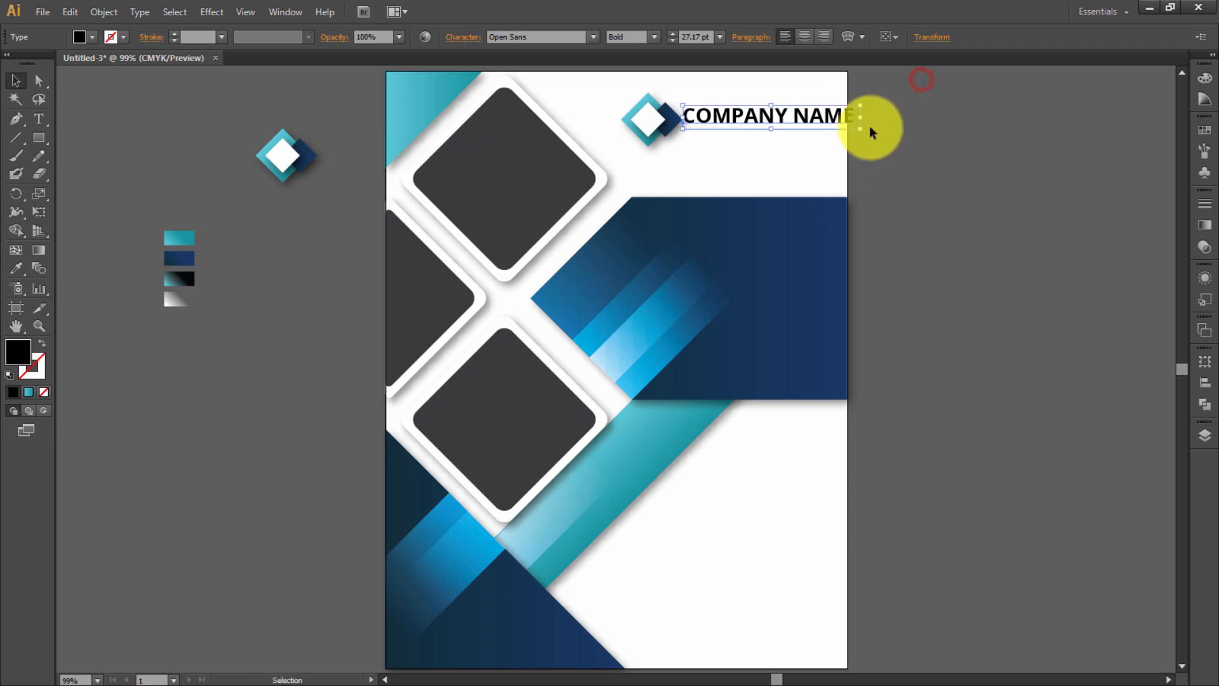
- Shrink the COMPANY NAME text to about 21.28 pt and position it just right of the navy logo diamond
key(z)
drag(344, 278, 853, 455)
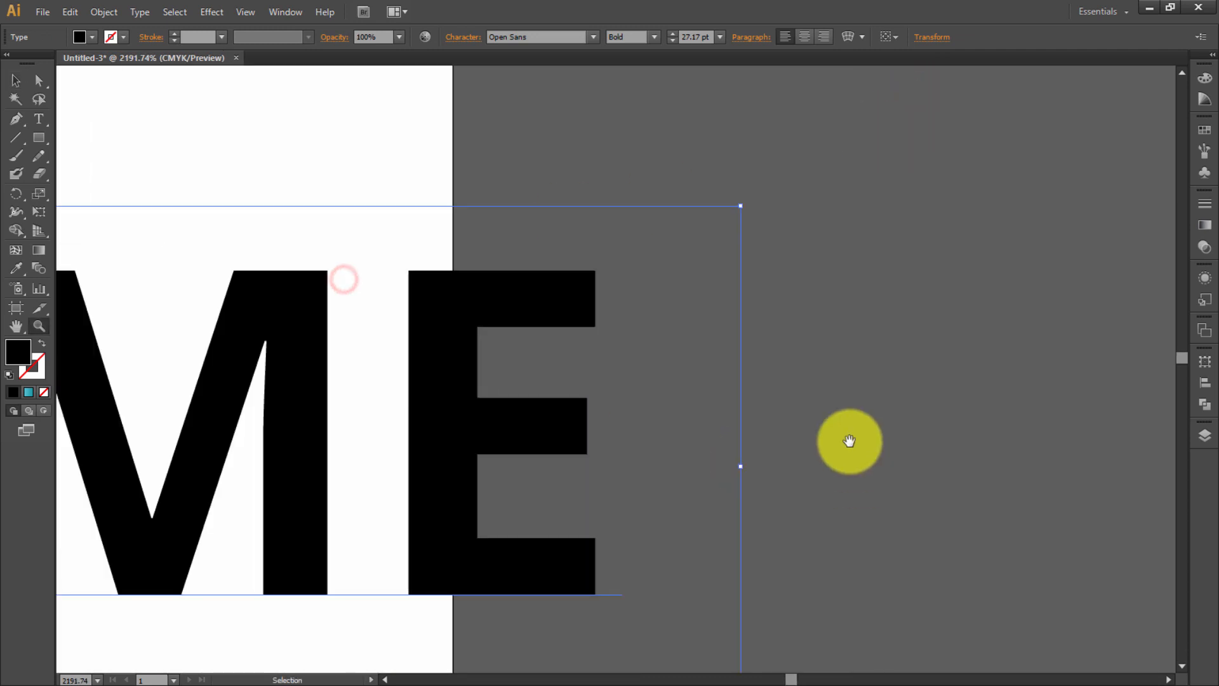
key(ctrl+minus)
key(ctrl+minus)
key(ctrl+minus)
drag(708, 445, 976, 430)
key(ctrl+minus)
key(ctrl+minus)
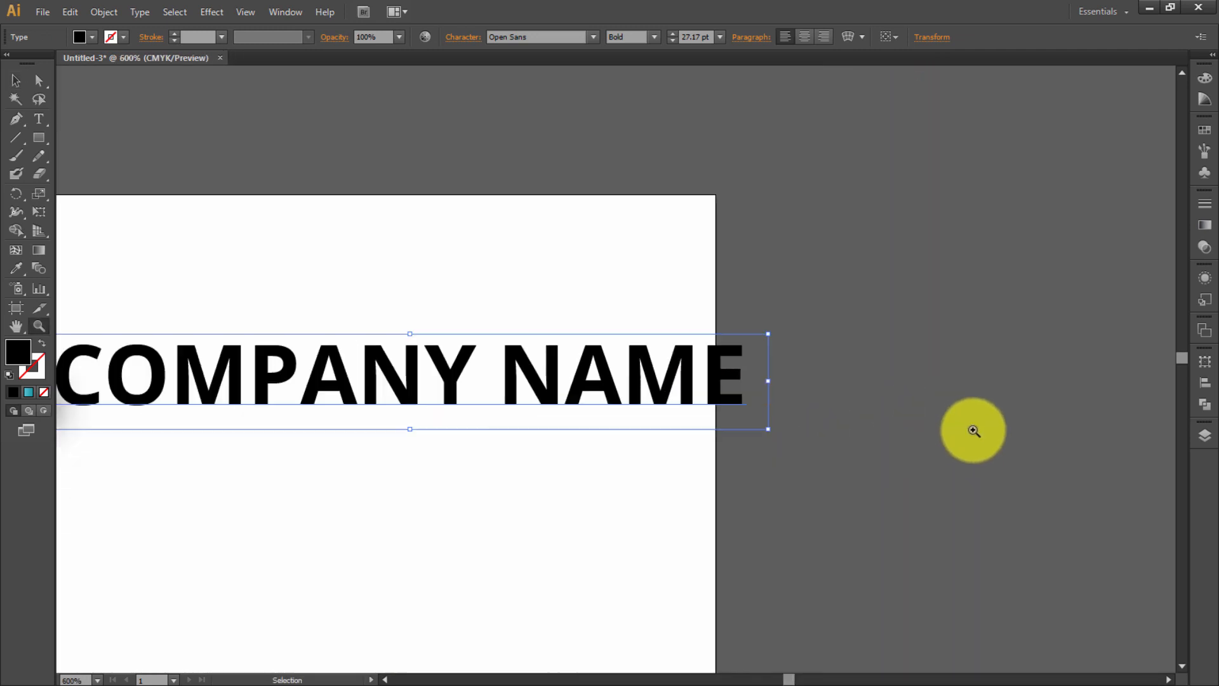
key(v)
drag(681, 505, 854, 519)
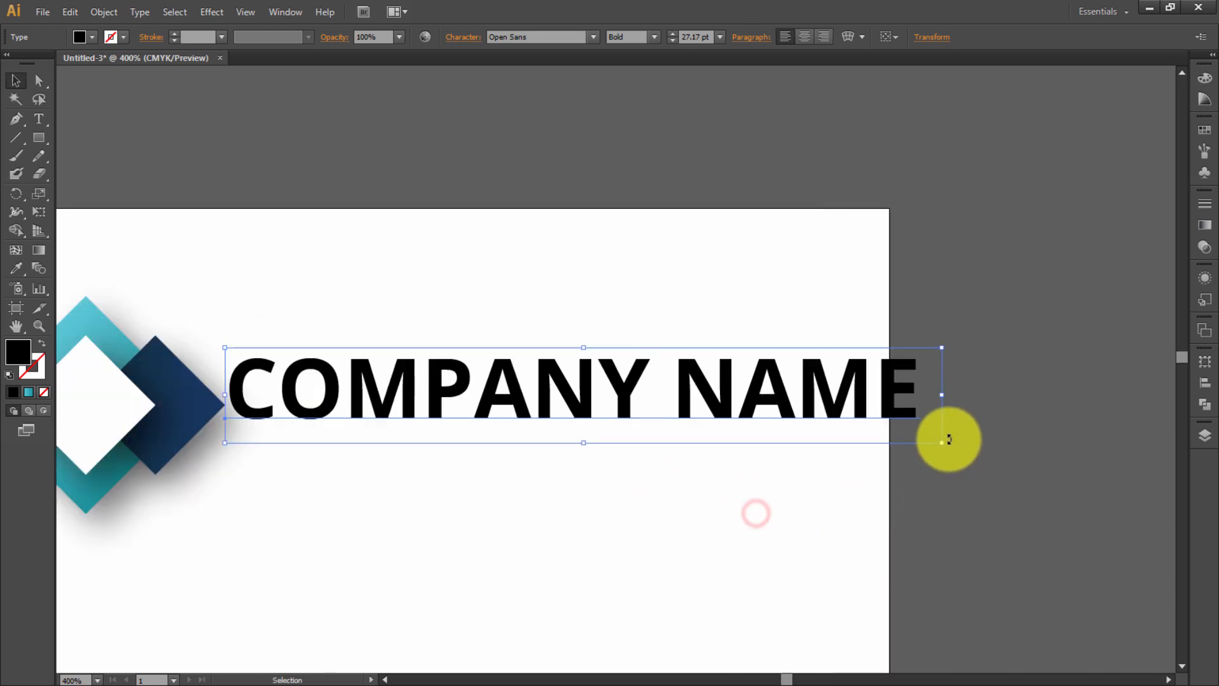
drag(944, 442, 828, 500)
drag(697, 475, 685, 476)
drag(749, 402, 764, 334)
- Duplicate the COMPANY NAME text directly below itself and replace the copy's wording with YOUR TEXT HERE
drag(713, 390, 716, 421)
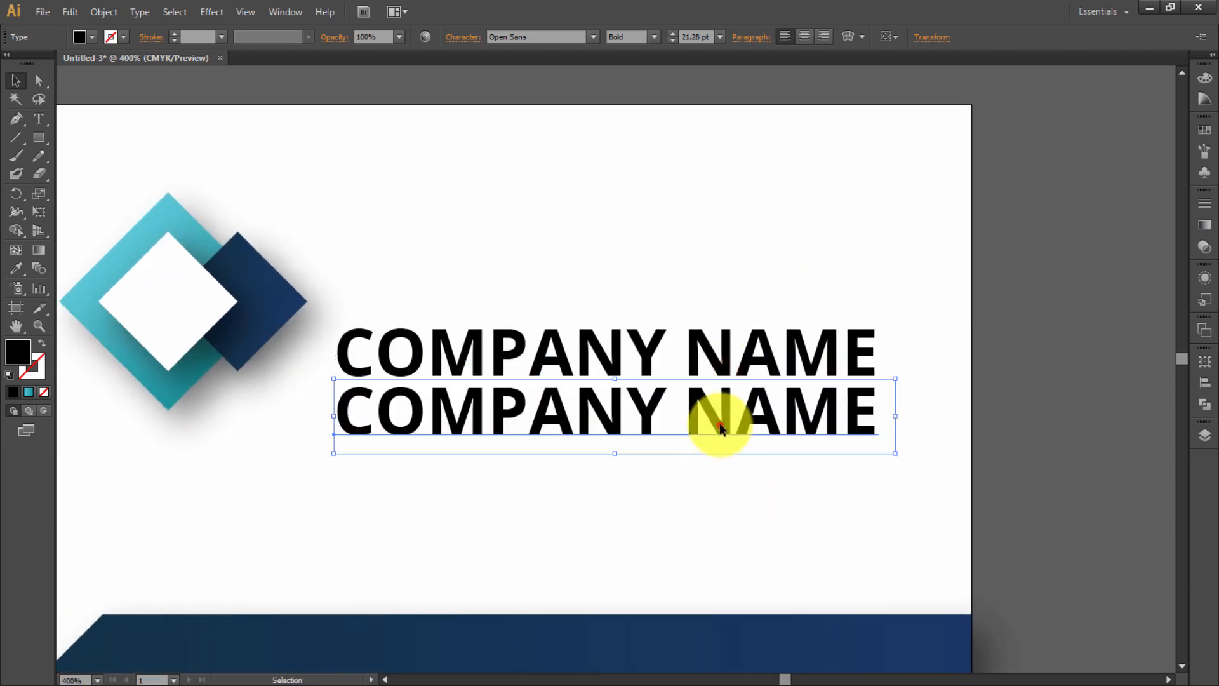
triple_click(721, 427)
text(Y)
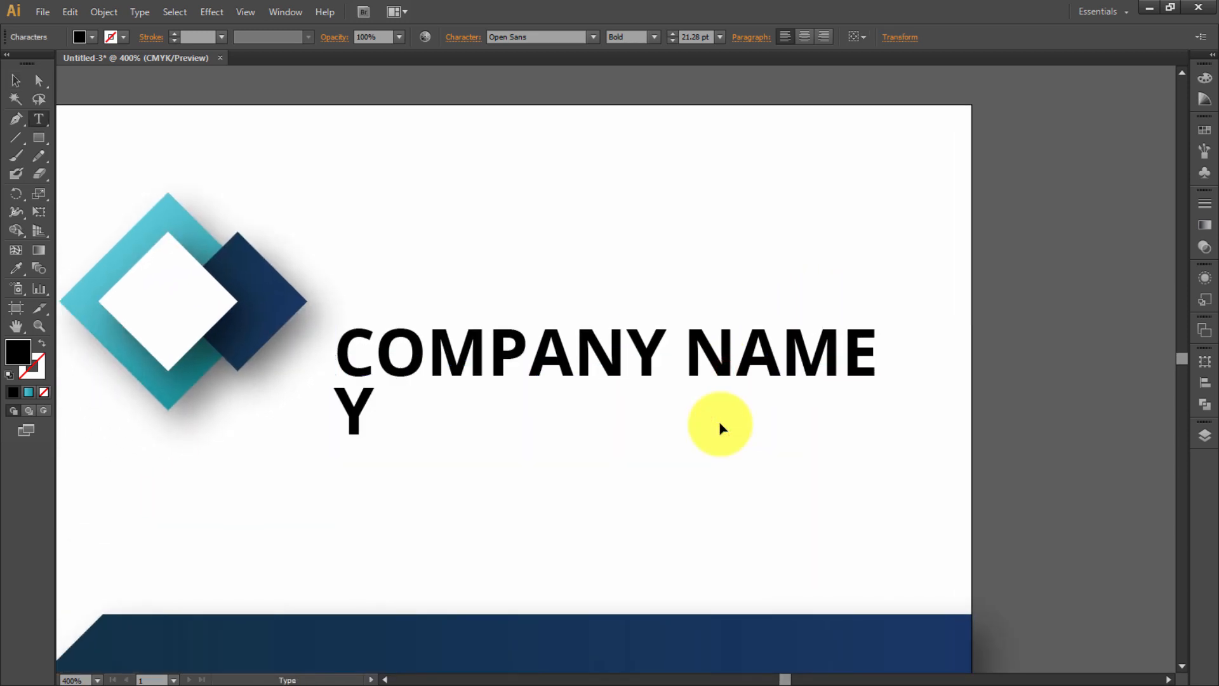
text(OUR TEXT )
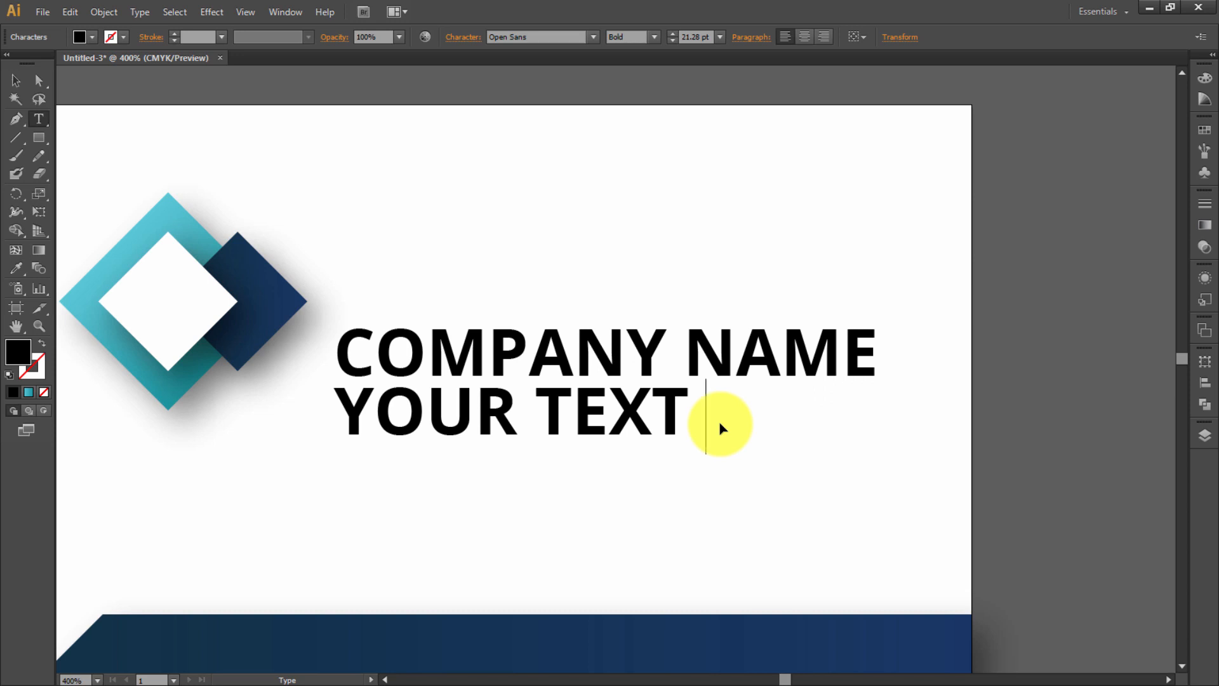
text(HERE)
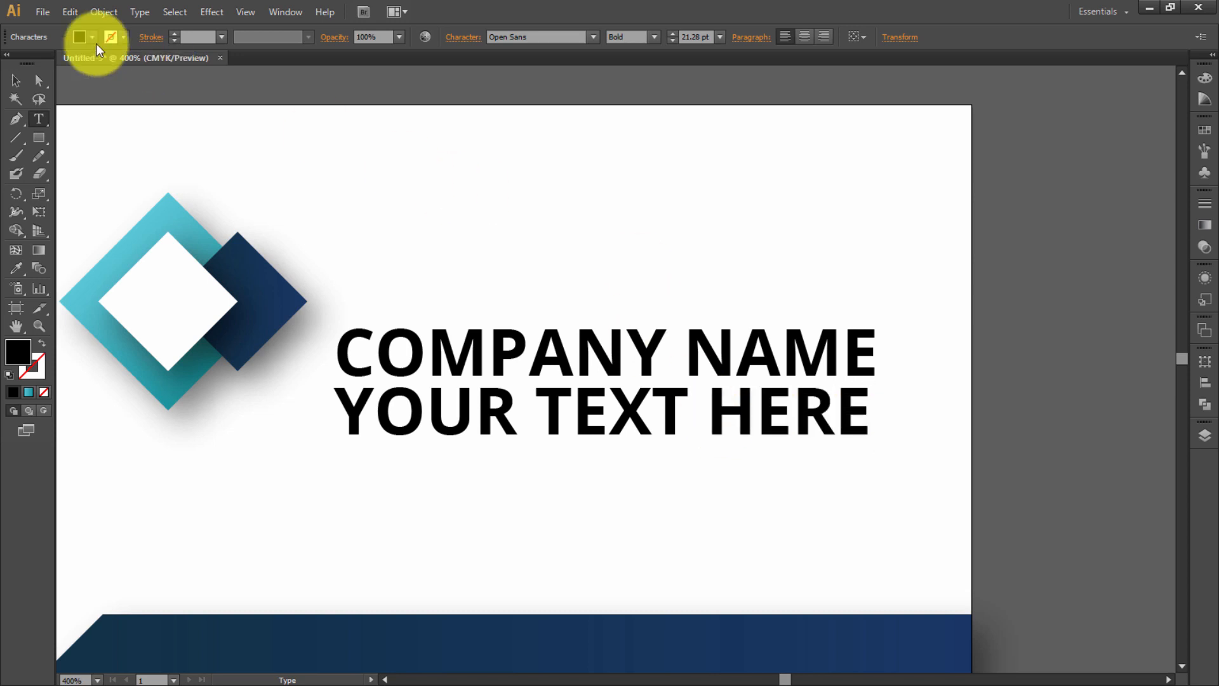
click(15, 80)
- Set YOUR TEXT HERE in Open Sans Light and shrink it to about 17.28 pt, centred under COMPANY NAME
scroll(632, 29, up, 4)
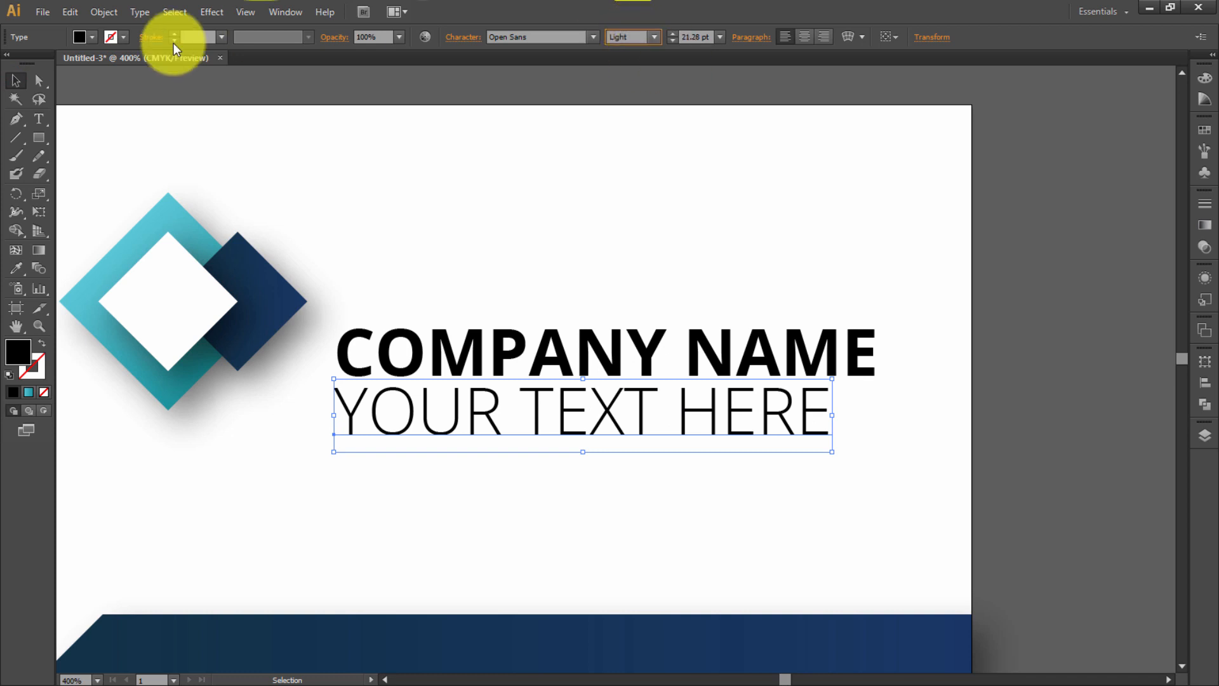
click(271, 116)
click(642, 394)
drag(646, 422, 673, 422)
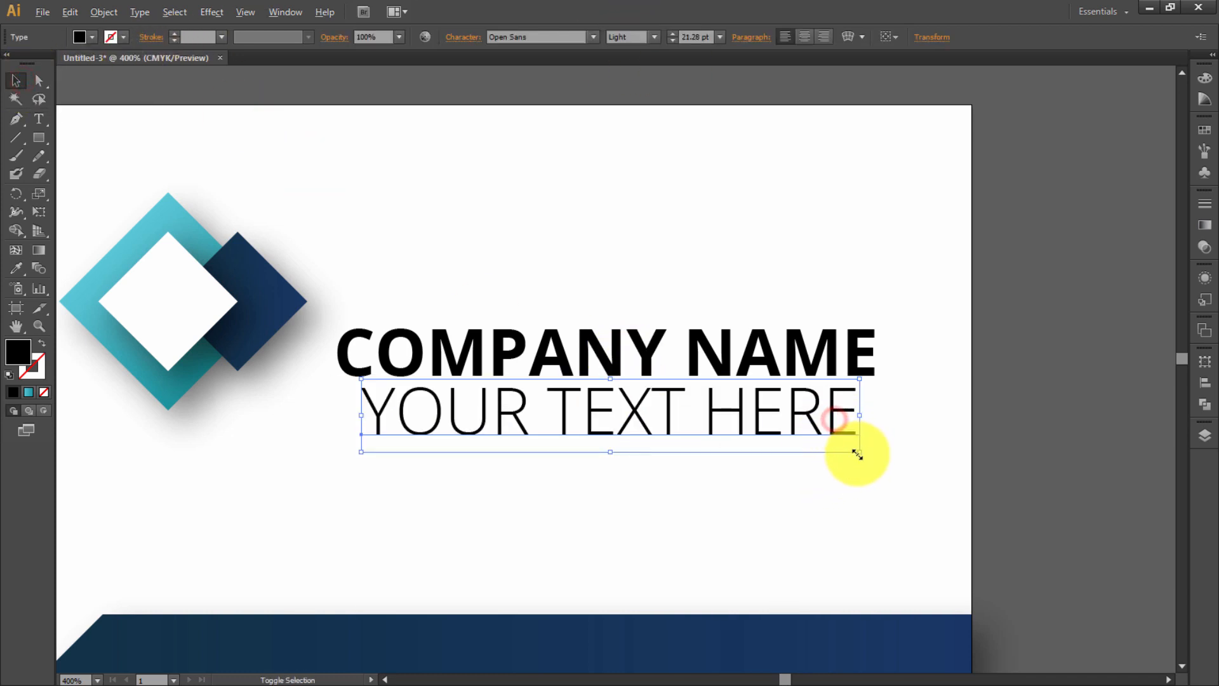
drag(858, 451, 773, 416)
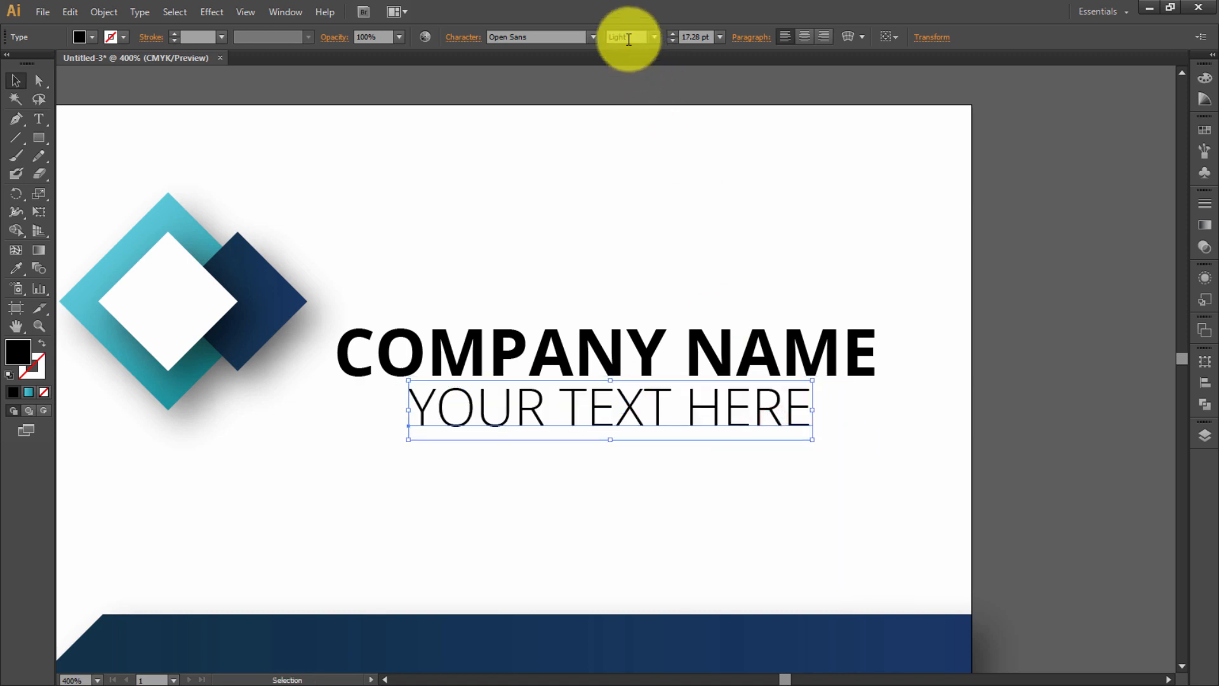
- Switch YOUR TEXT HERE to the Regular style and squash its height slightly
scroll(633, 36, down, 4)
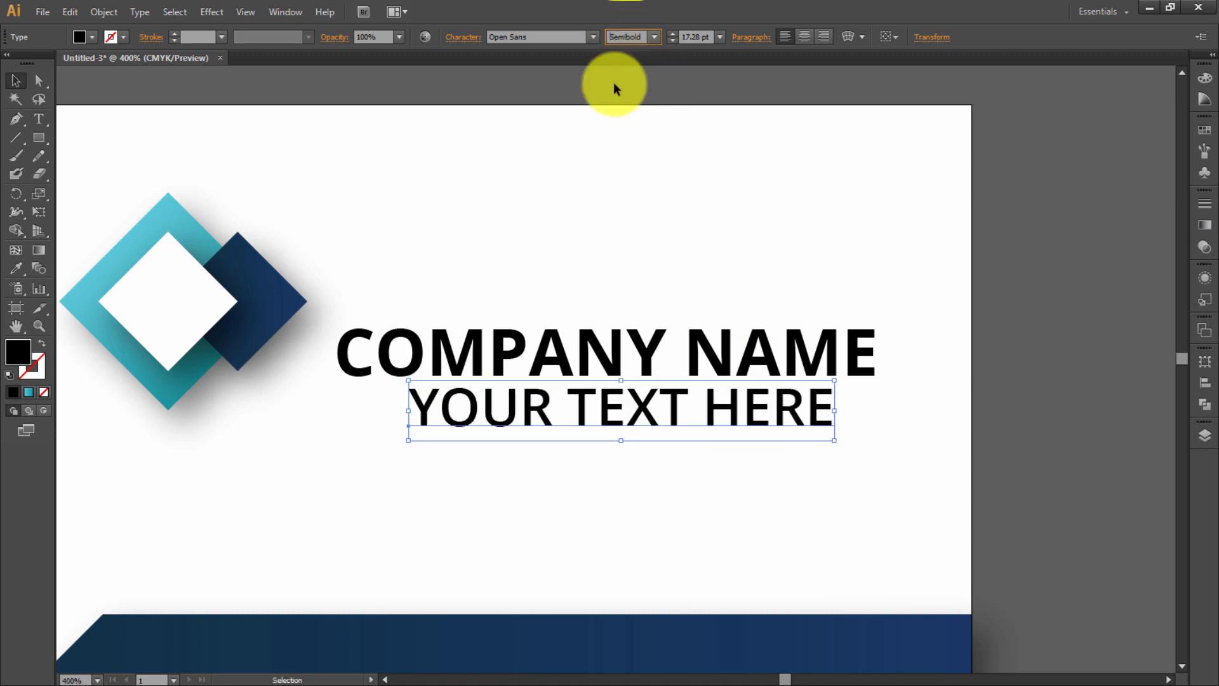
scroll(629, 37, up, 2)
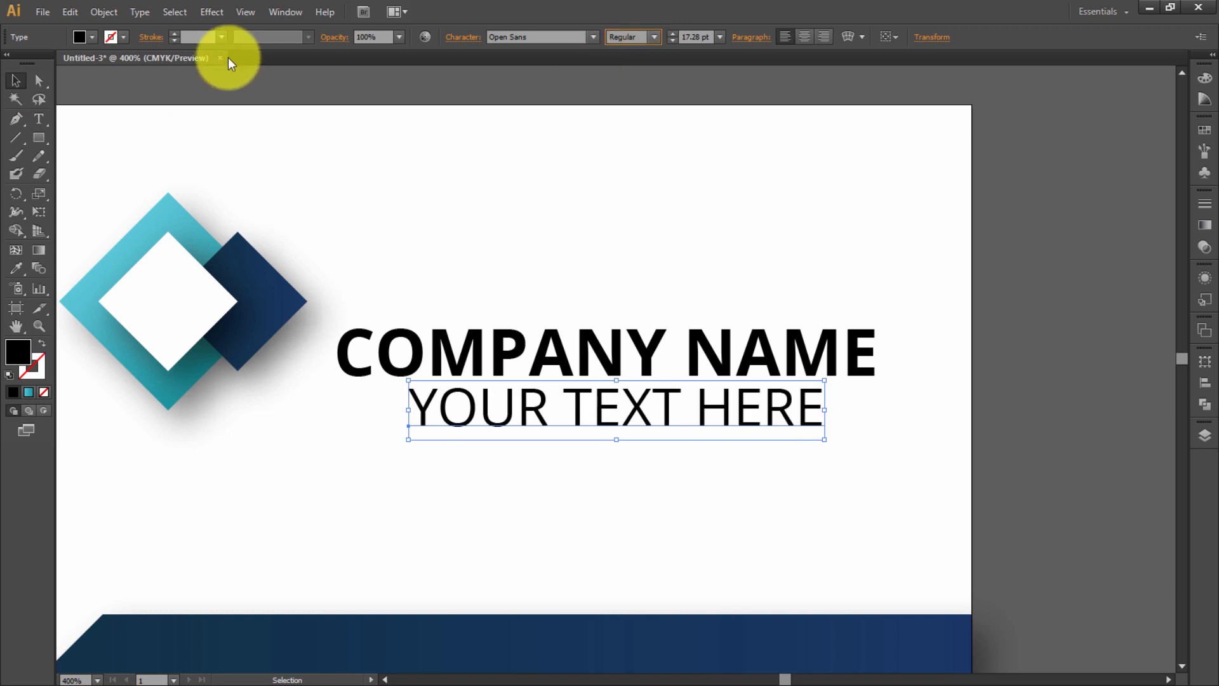
click(38, 84)
click(15, 82)
click(397, 126)
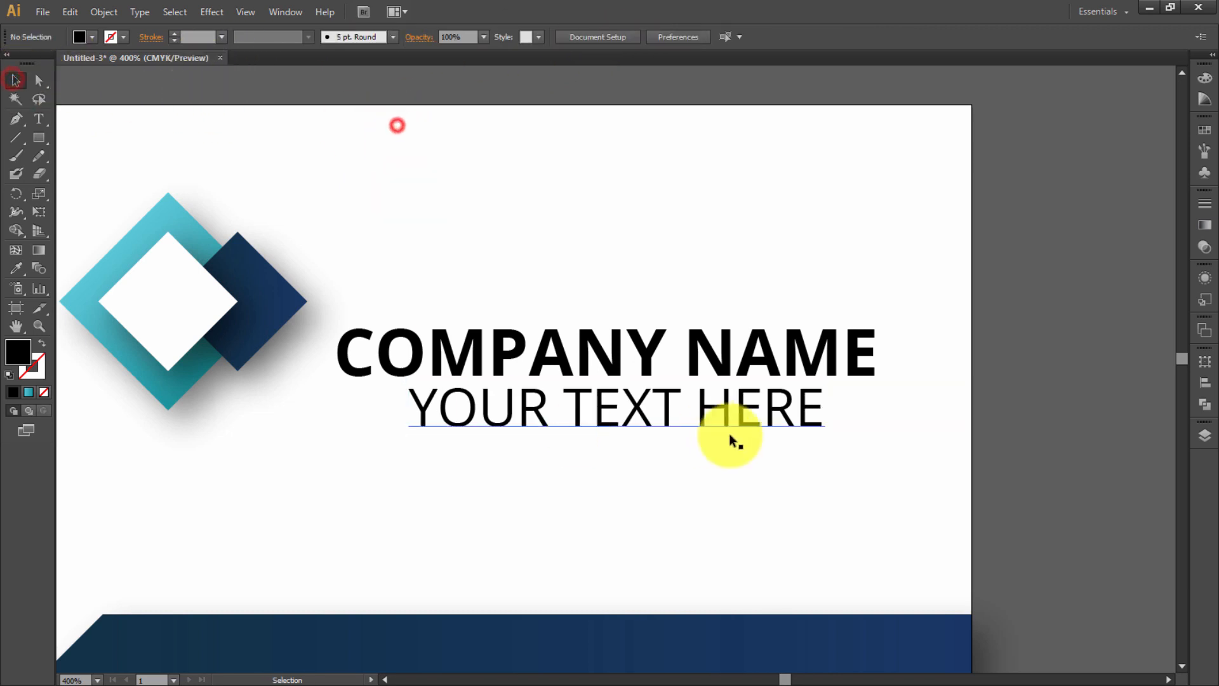
click(715, 406)
drag(616, 439, 616, 427)
click(623, 261)
drag(860, 278, 738, 434)
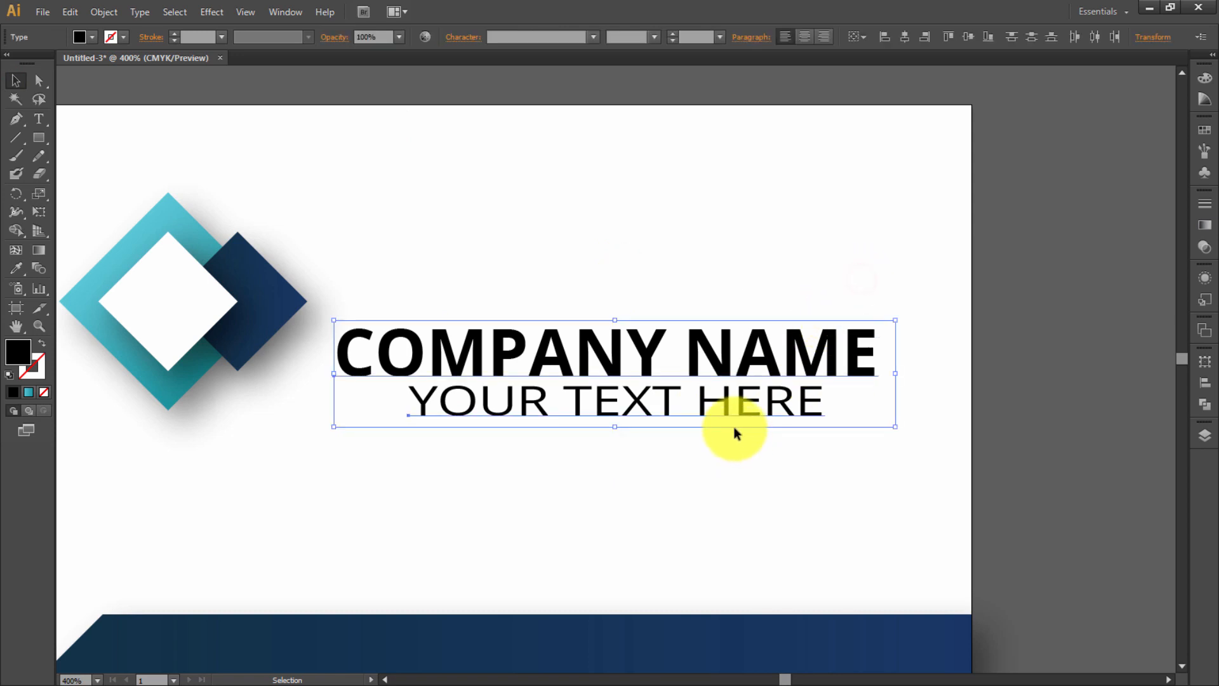
click(1063, 404)
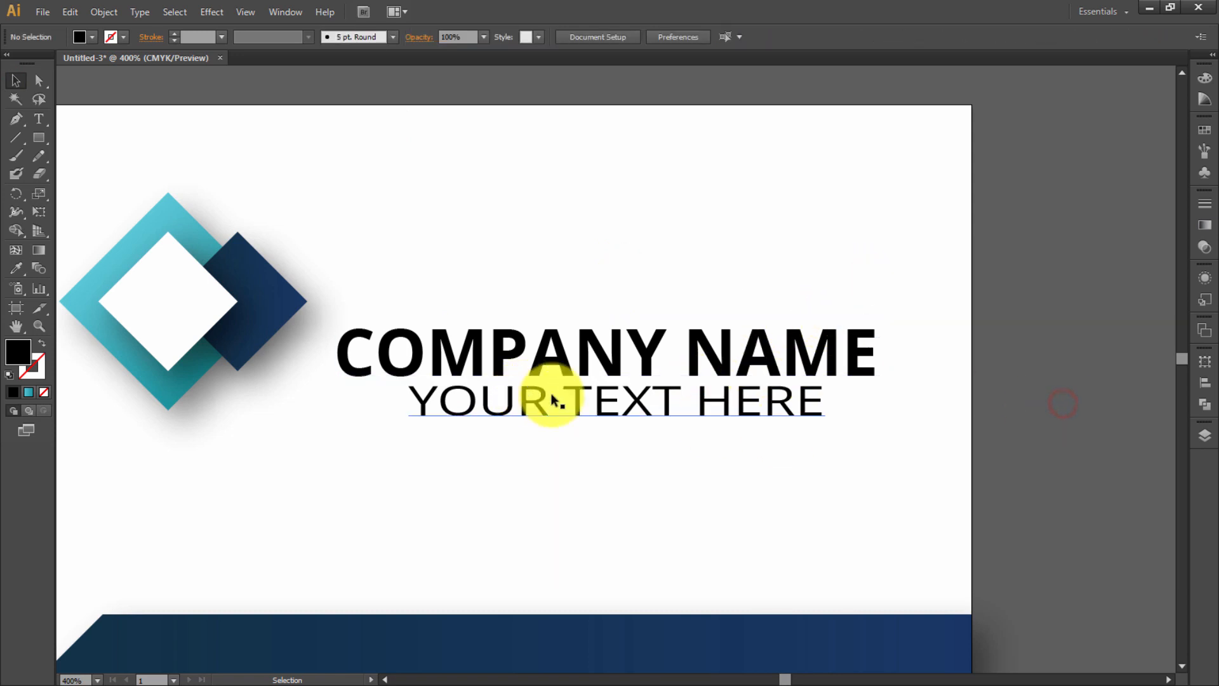
drag(555, 307, 618, 407)
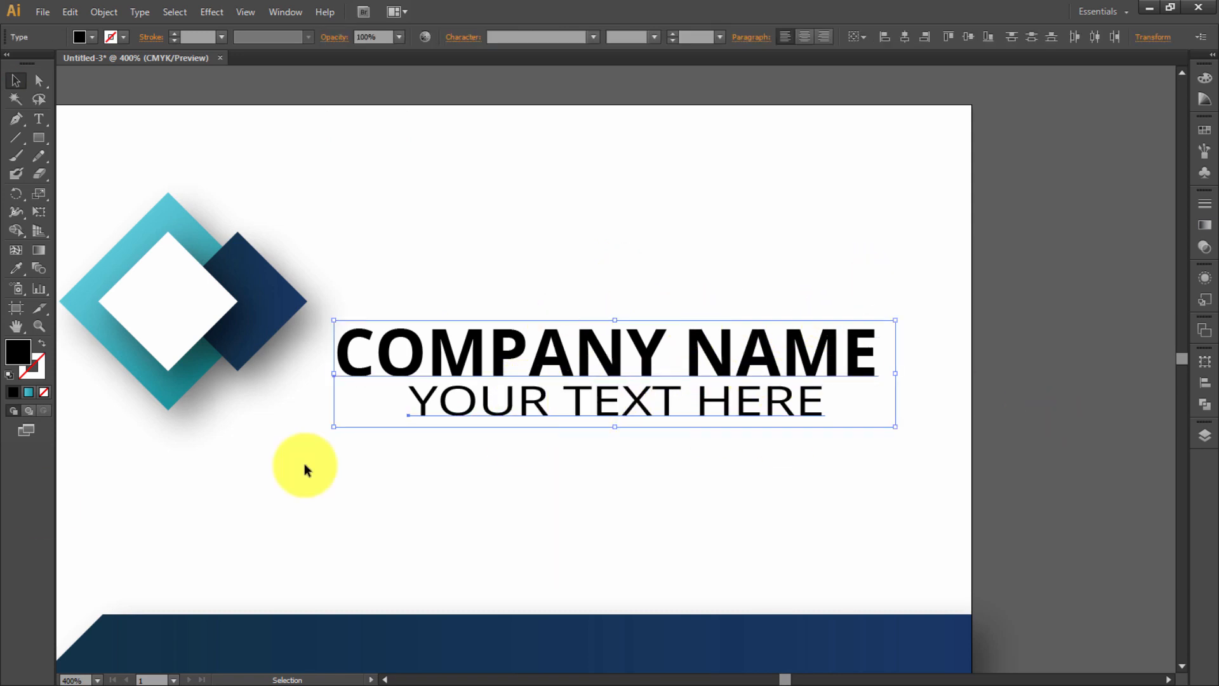
click(722, 447)
drag(598, 302, 664, 371)
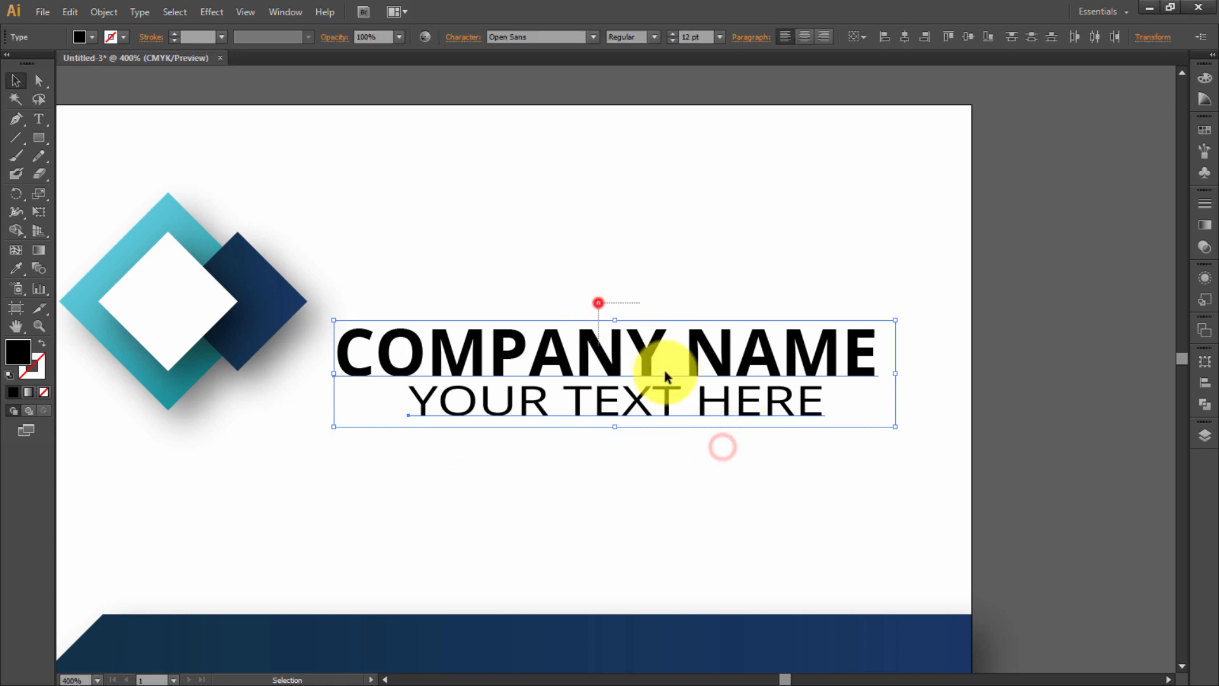
right_click(725, 377)
click(781, 468)
click(1064, 414)
click(635, 296)
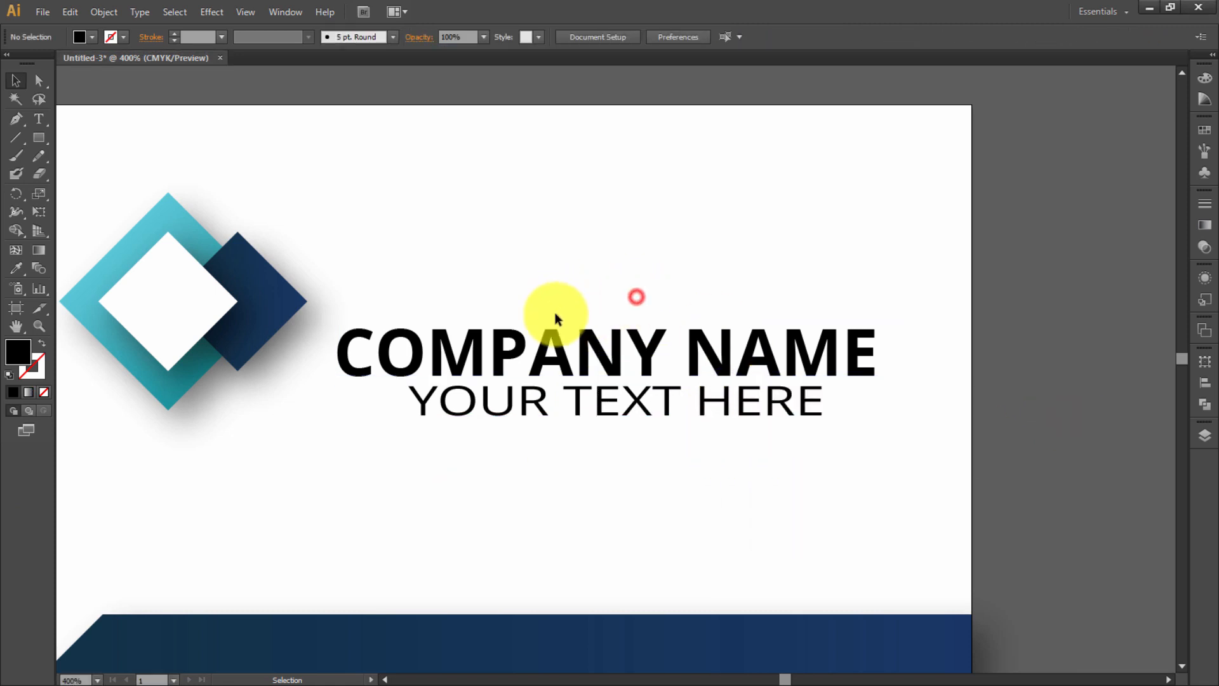
drag(552, 290, 600, 417)
click(668, 308)
- Shift COMPANY NAME and YOUR TEXT HERE together slightly right and up beside the diamond logo
key(ctrl+0)
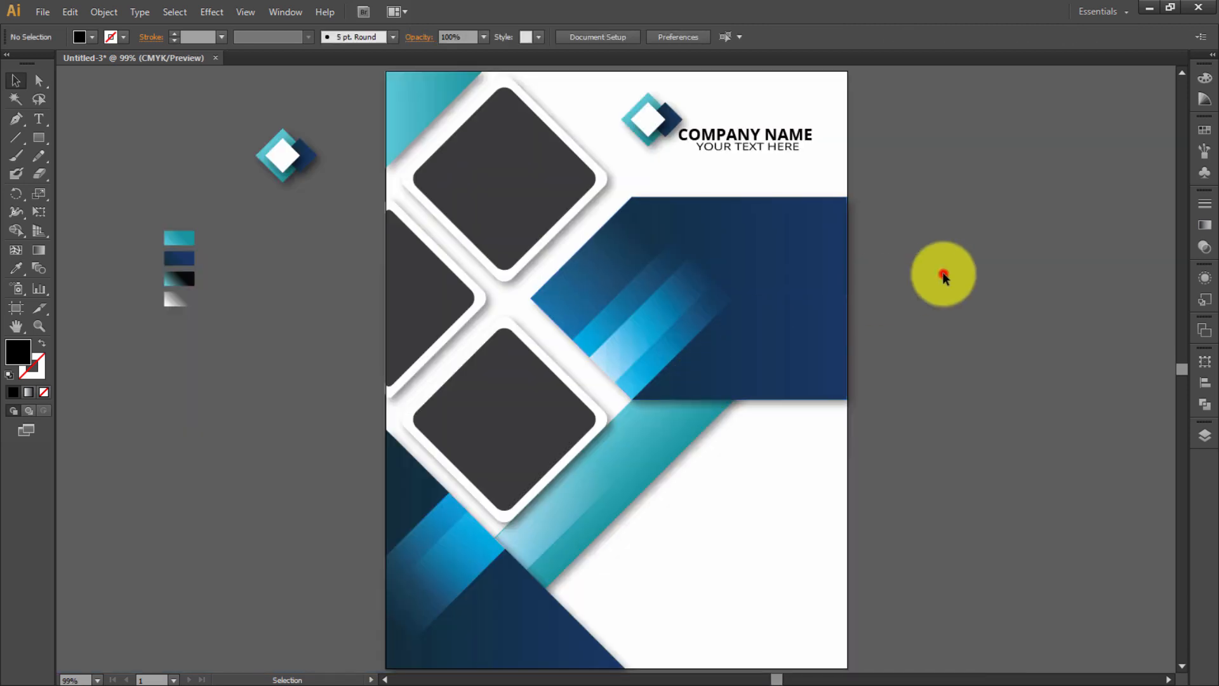
drag(749, 120, 774, 147)
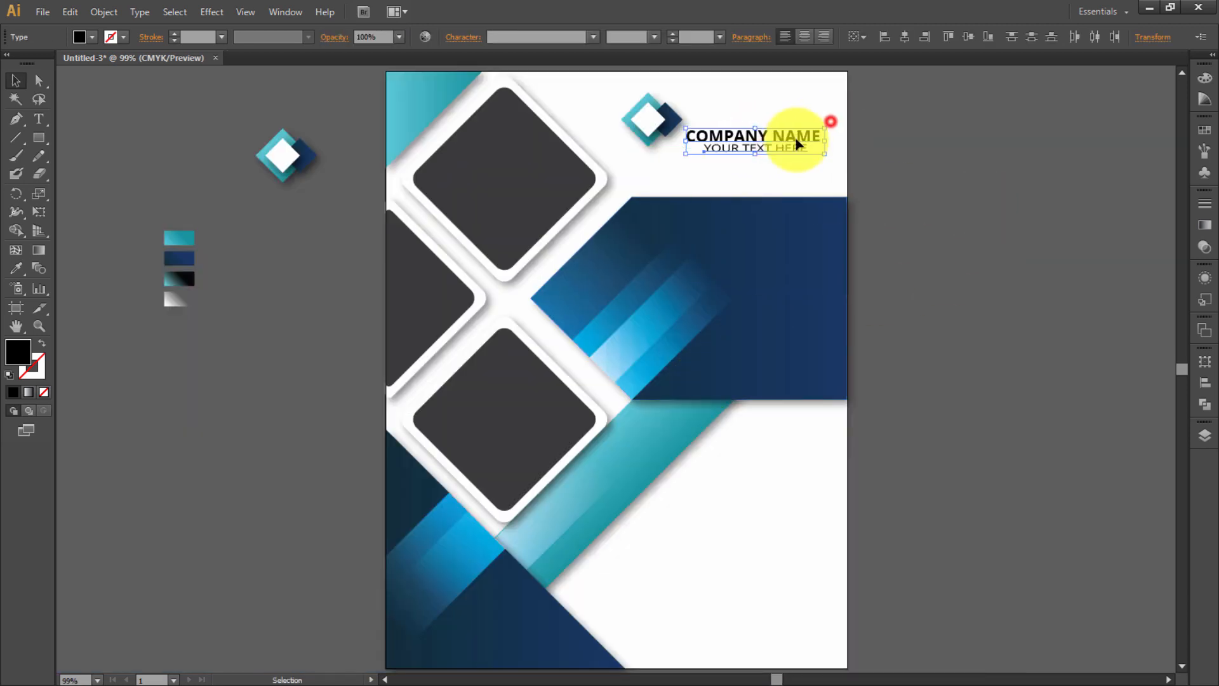
key(Up)
key(Up)
key(Up)
key(Up)
key(Up)
key(Up)
key(Up)
click(936, 170)
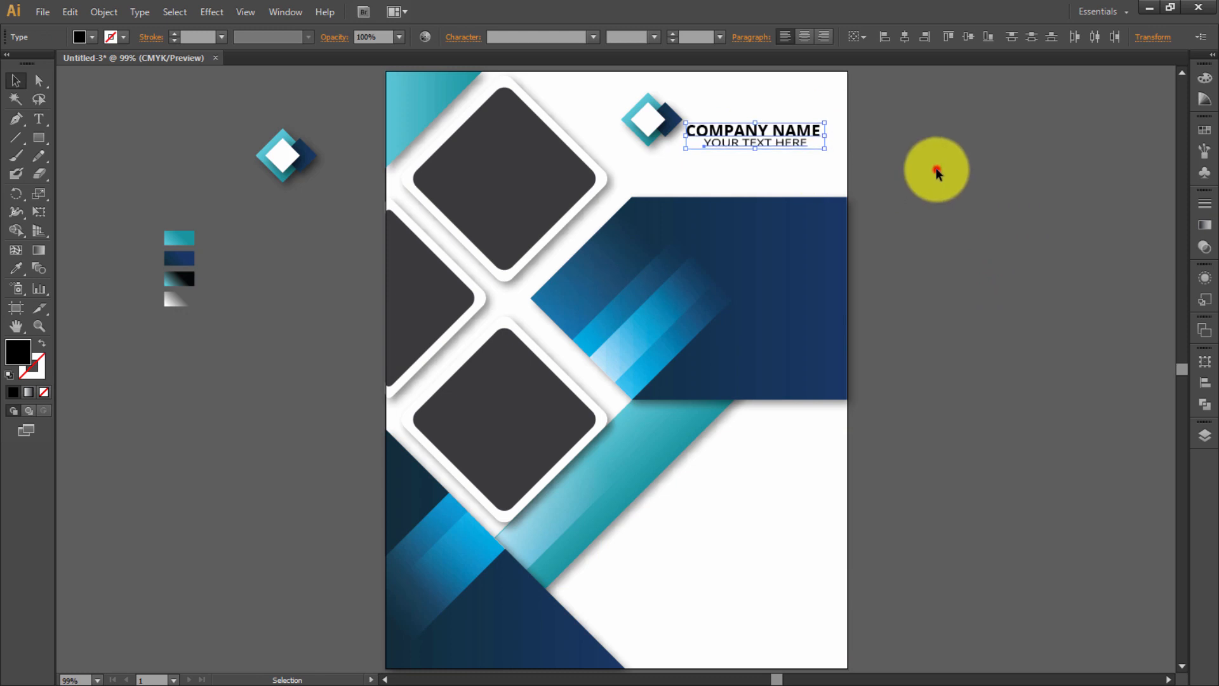
- Copy the COMPANY NAME text to the right of the artboard and replace it with BUSINESSS, BANNER and DESIGN on three lines
key(space)
drag(984, 226, 813, 256)
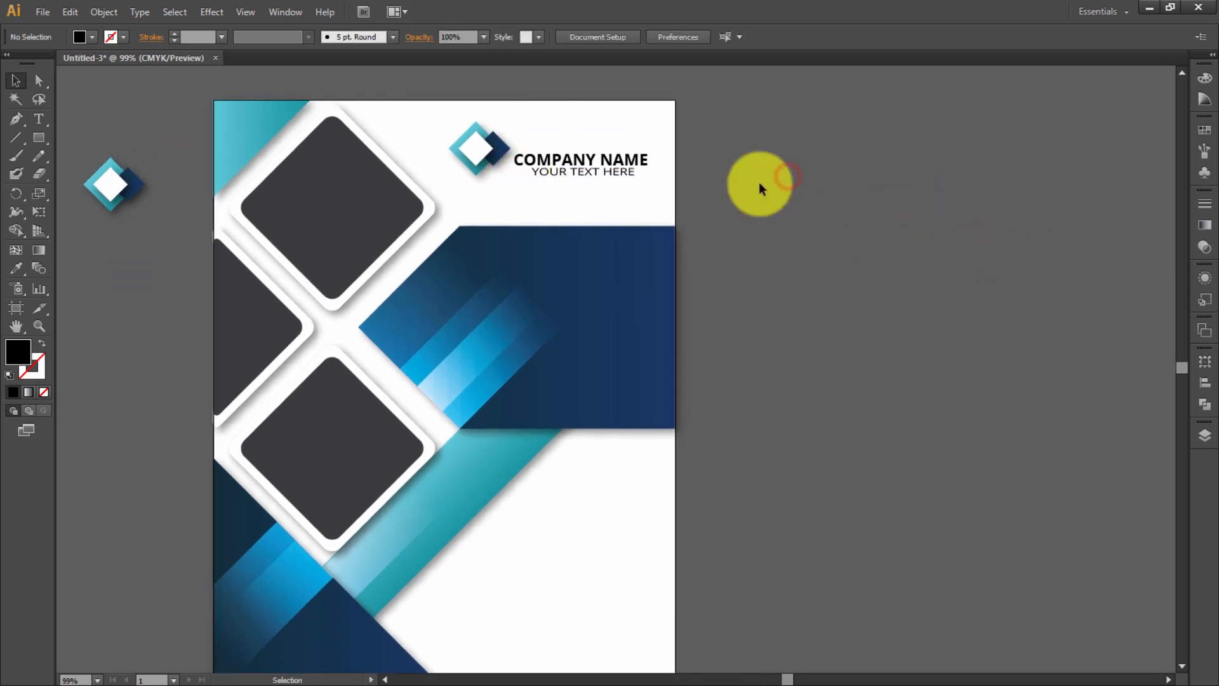
drag(635, 160, 832, 298)
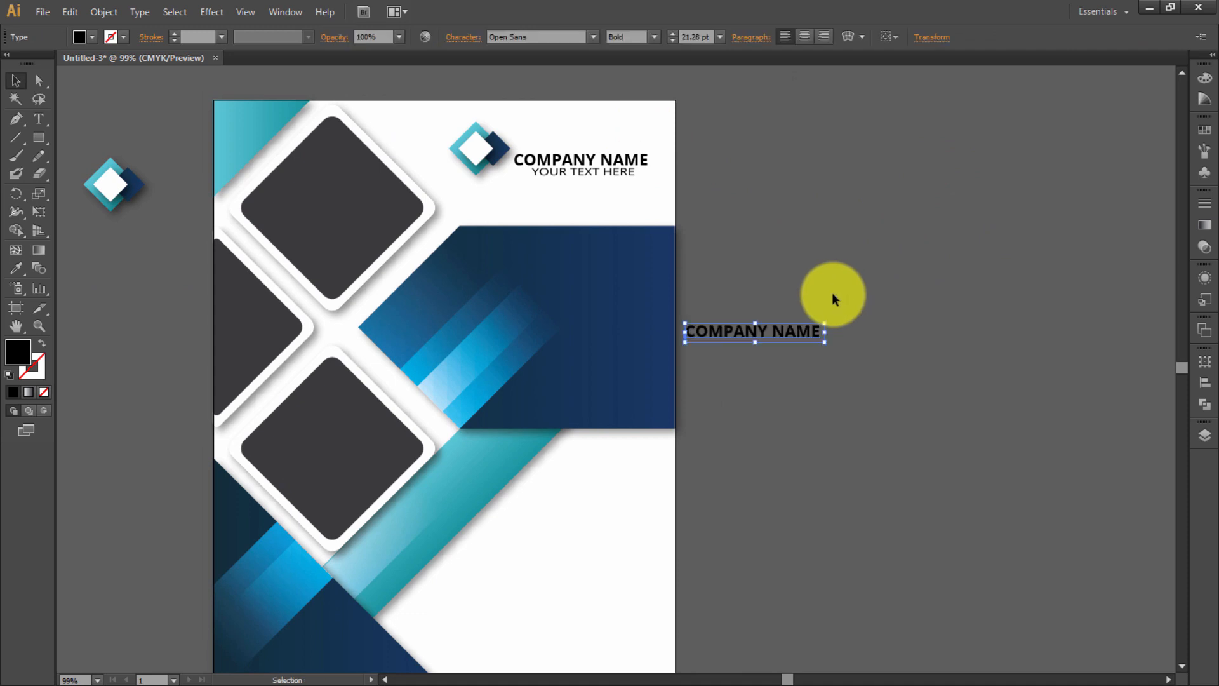
double_click(747, 340)
text(BUSINESSS)
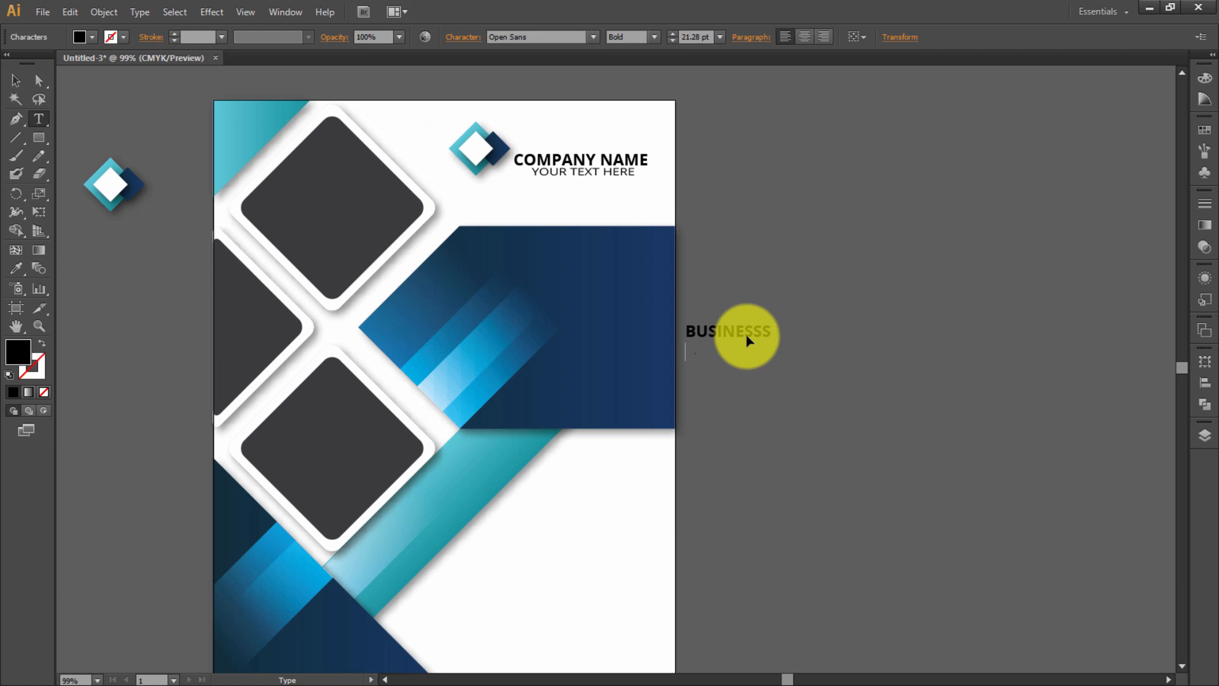
key(Return)
text(BANNER)
key(Return)
text(DESIGN)
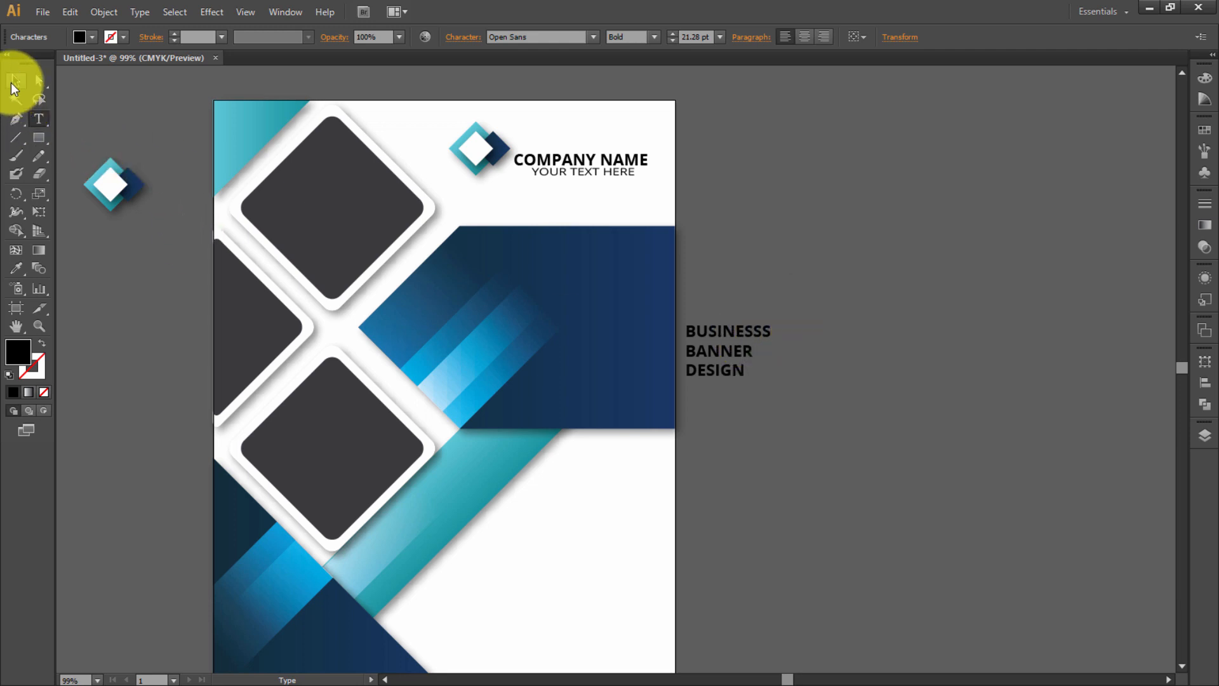
- Centre-align the three-line heading and place it at about 28.5 pt on the right part of the navy banner
click(15, 81)
click(702, 248)
click(739, 360)
drag(770, 384, 781, 384)
click(811, 39)
drag(701, 326, 637, 270)
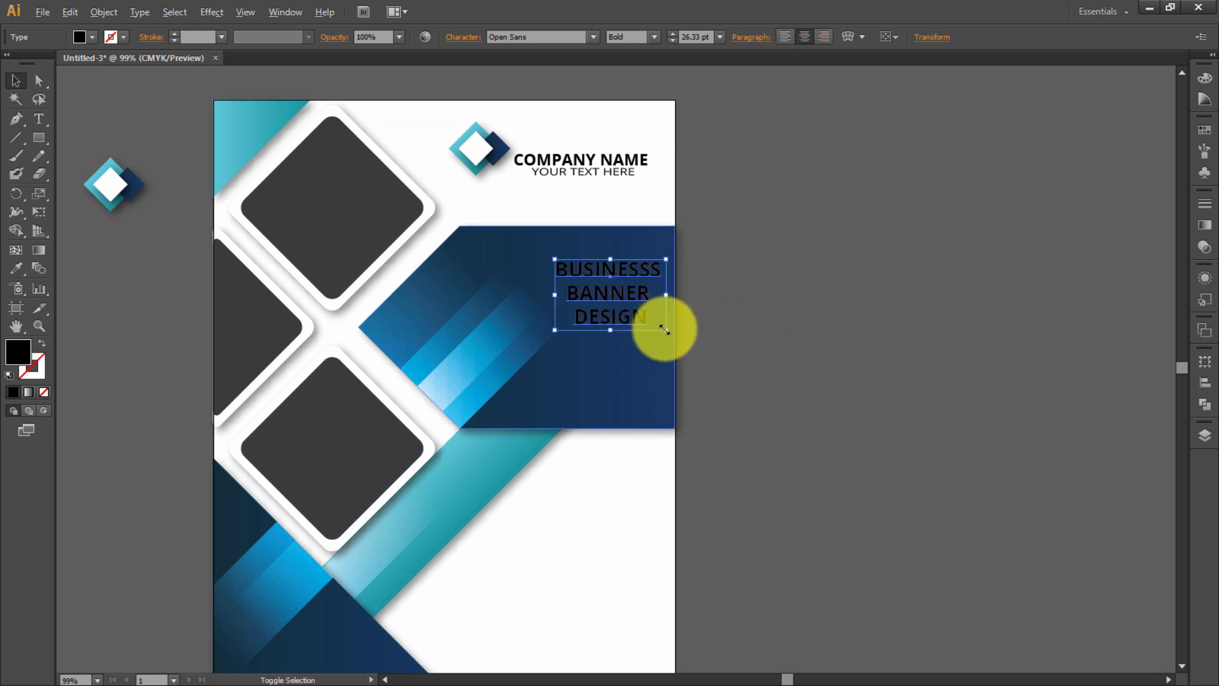
drag(665, 330, 637, 322)
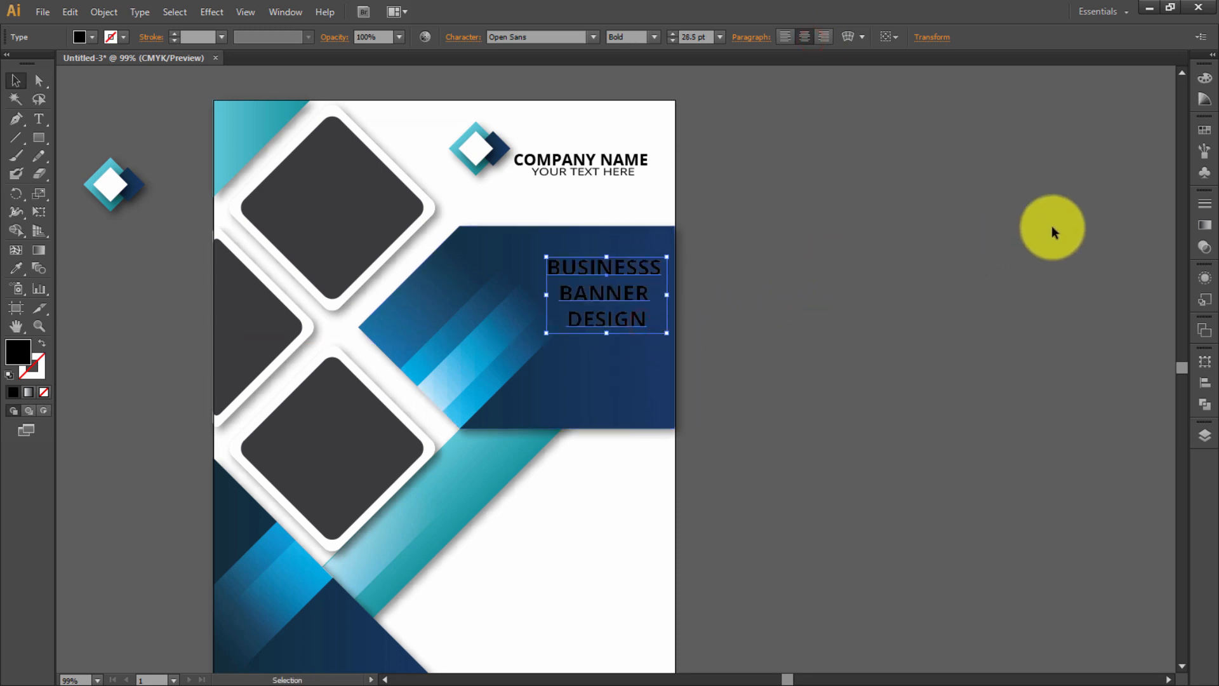
- Fill the BUSINESSS BANNER DESIGN heading with a bright cyan-blue swatch
click(1202, 229)
click(1204, 173)
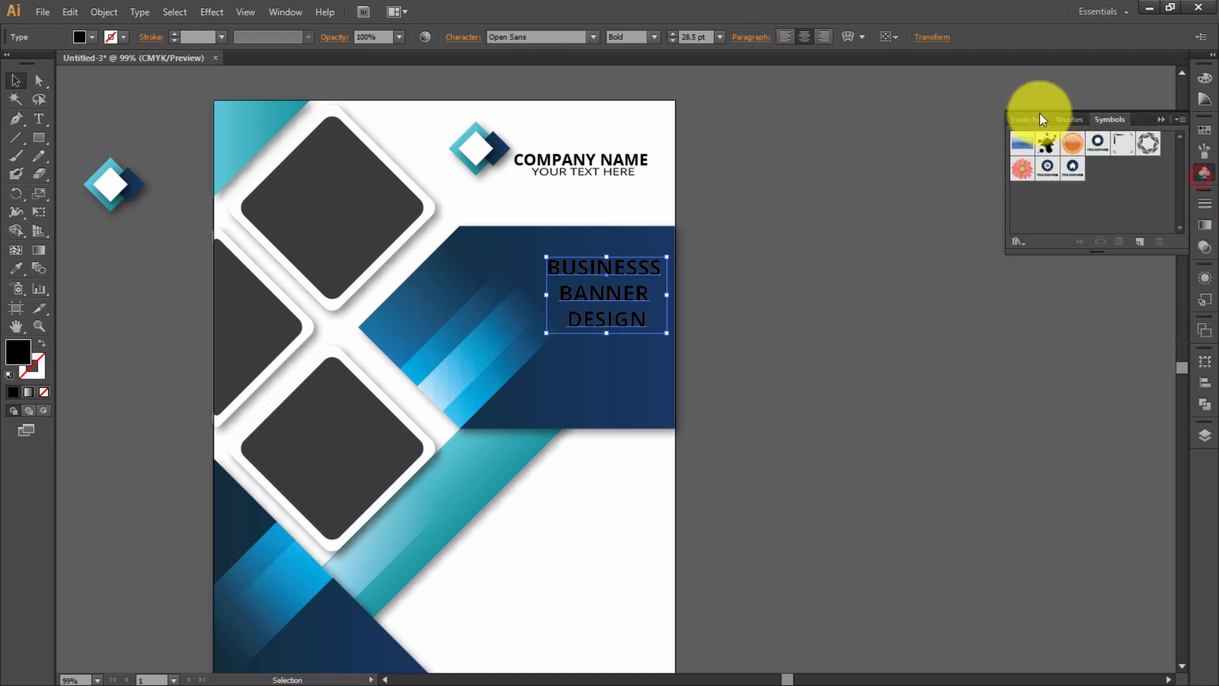
click(1203, 131)
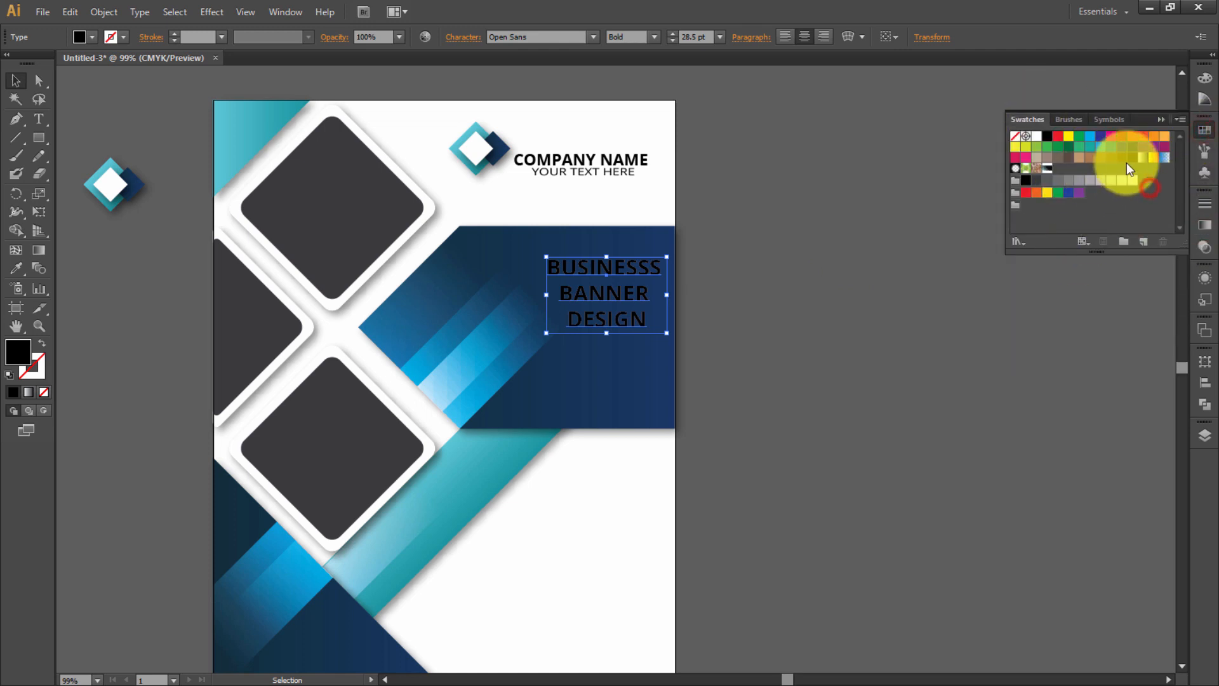
click(1099, 147)
click(877, 192)
click(658, 280)
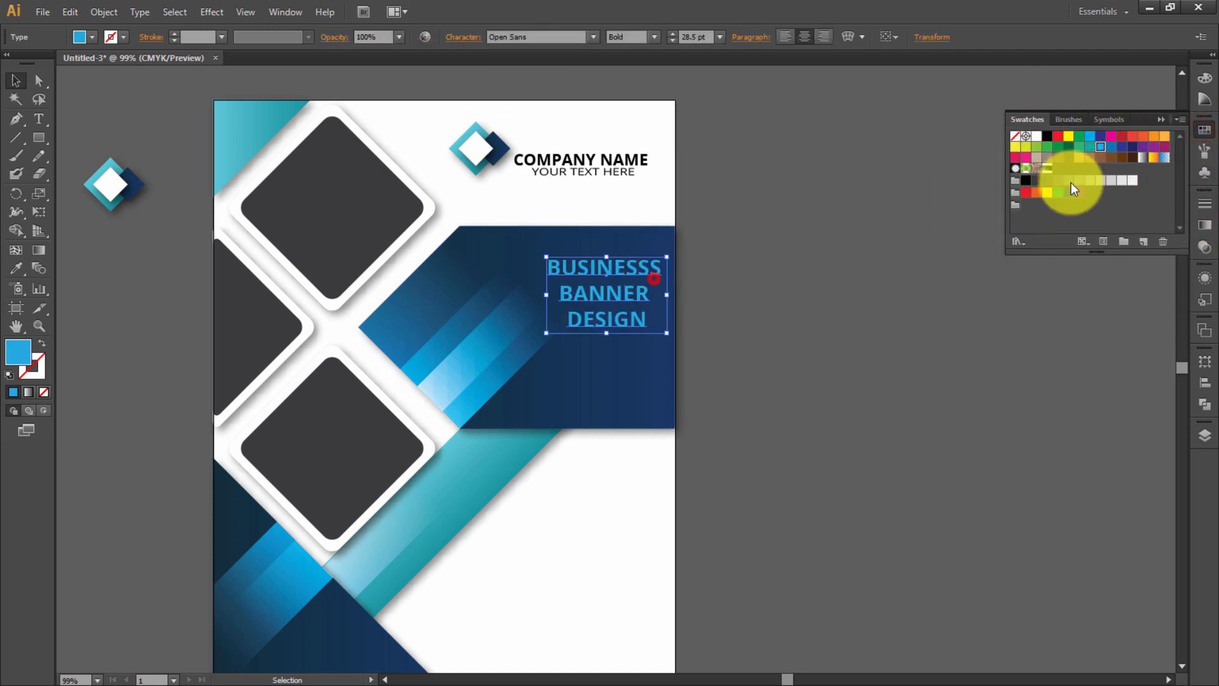
click(824, 155)
- Enlarge the heading to about 29.94 pt and move it up slightly toward the navy banner's upper edge
mouse_move(645, 267)
mouse_down()
mouse_move(661, 264)
mouse_move(645, 261)
mouse_up()
click(721, 230)
click(604, 265)
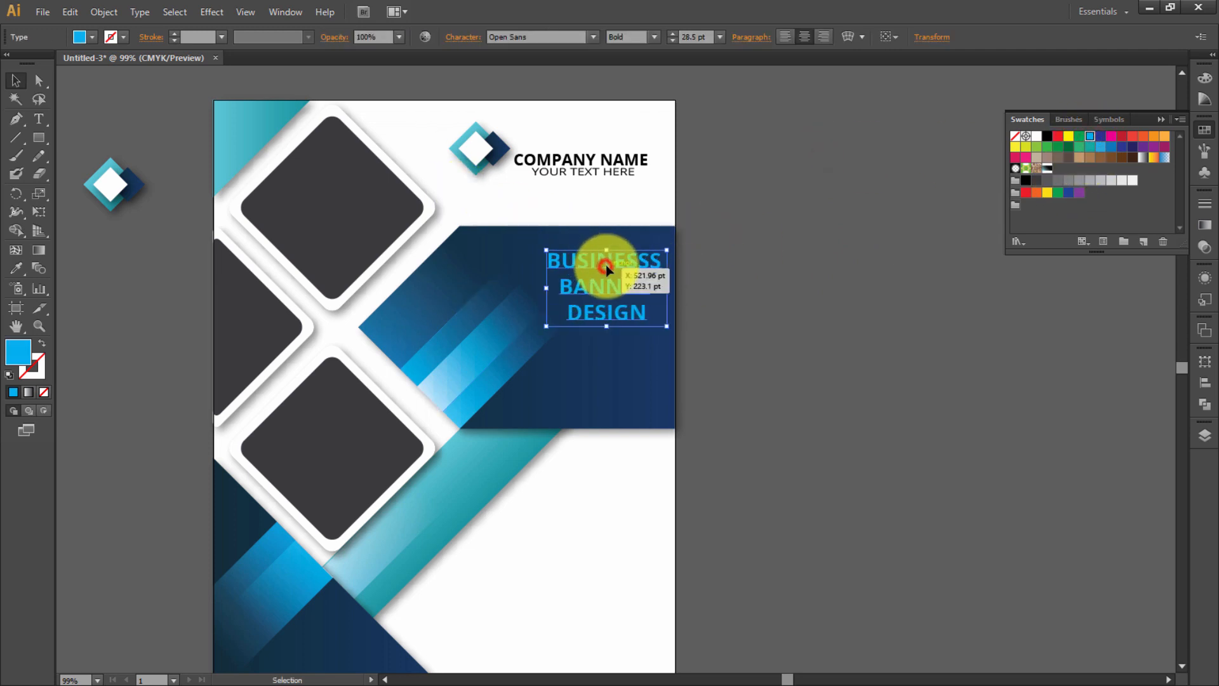
click(834, 249)
click(597, 268)
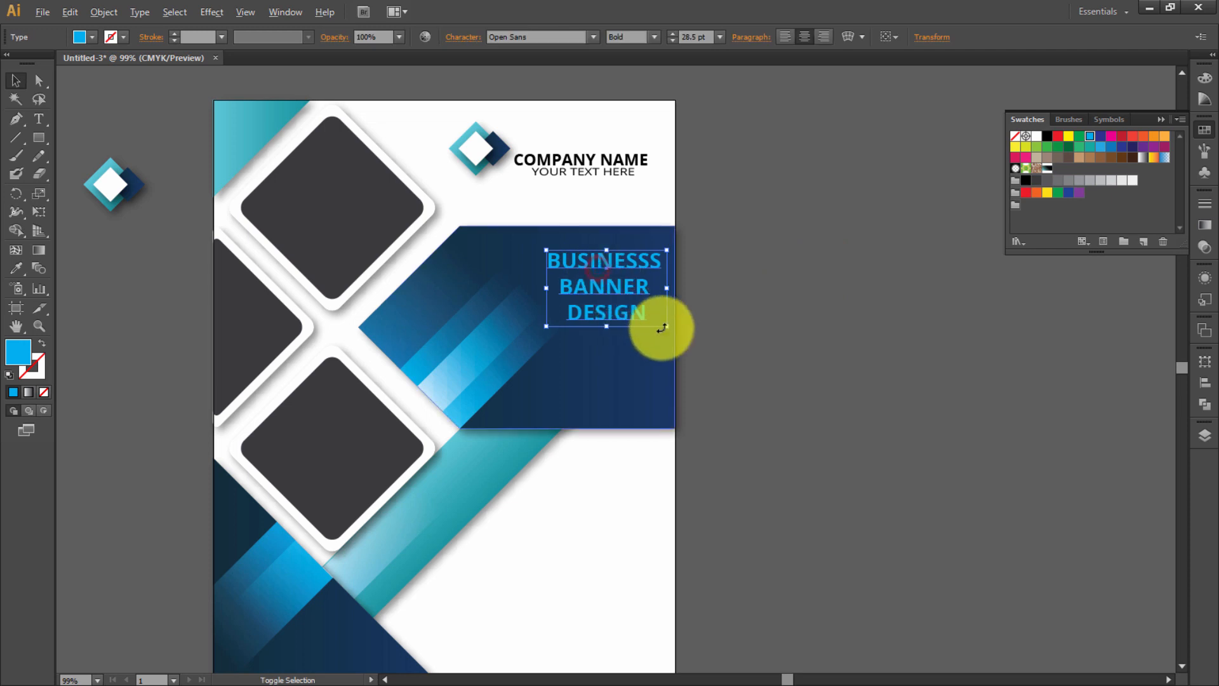
drag(669, 327, 670, 328)
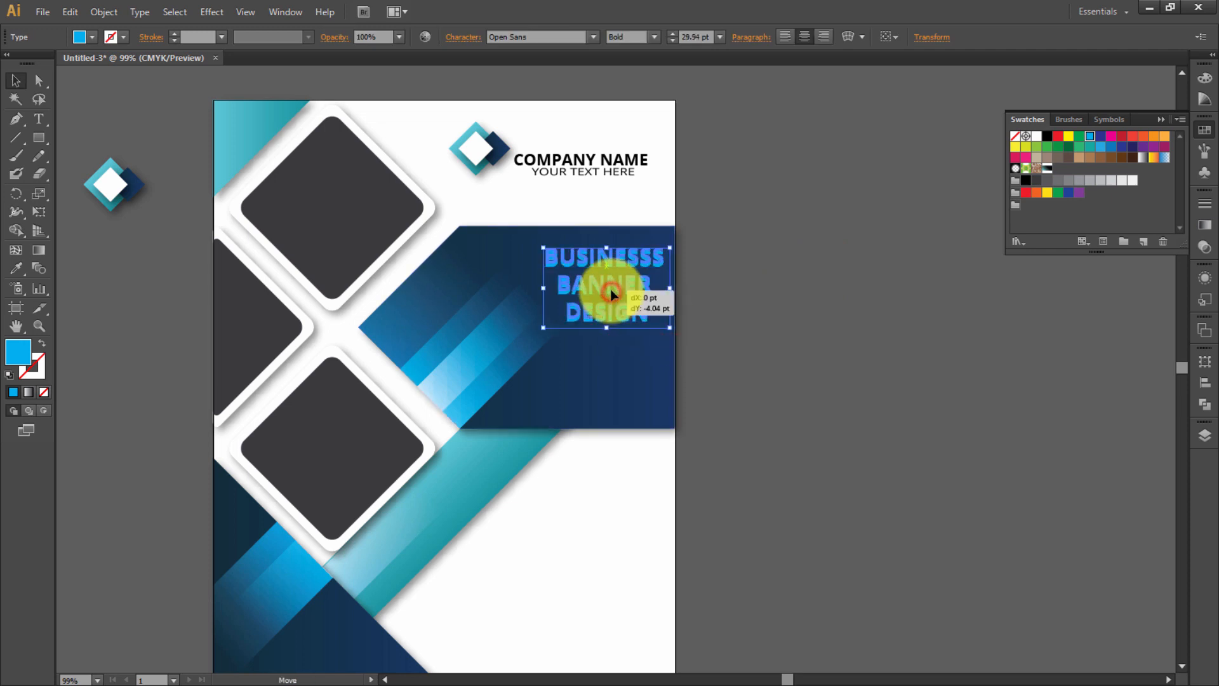
drag(612, 292, 612, 291)
click(694, 244)
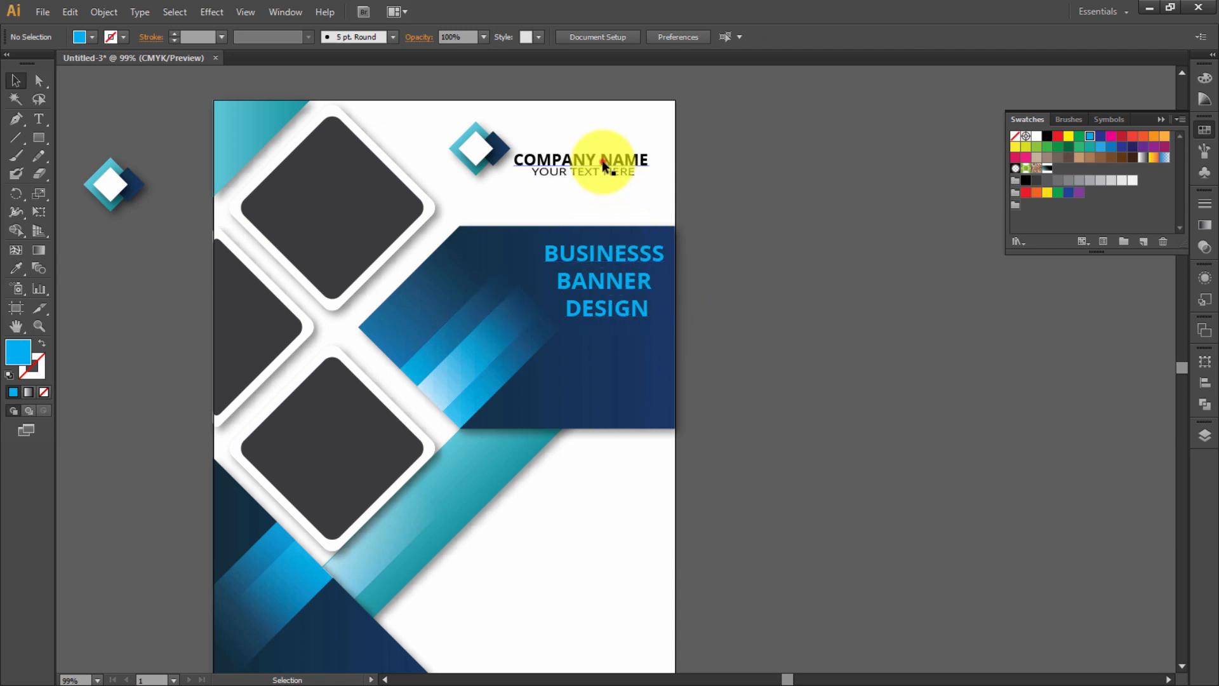
- Copy the COMPANY NAME text to the white area below the navy banner and replace it with HEADLINE
drag(603, 167, 608, 499)
double_click(608, 499)
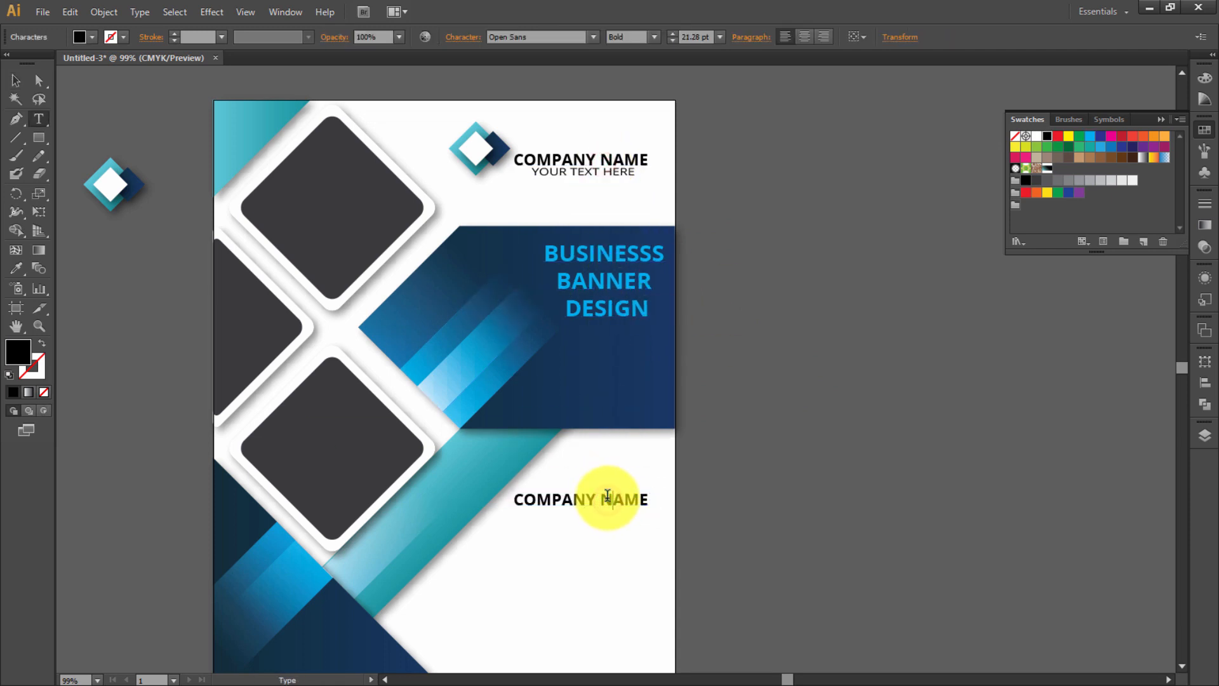
key(ctrl+a)
text(HEAD)
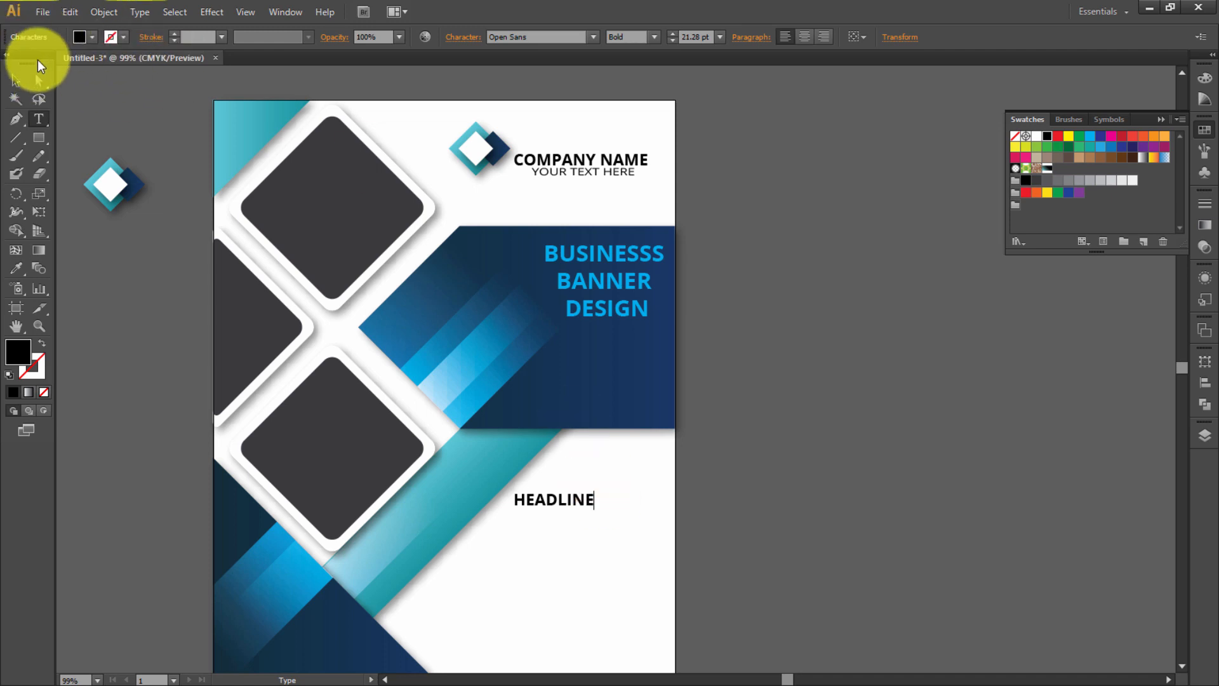
- Enlarge the HEADLINE text to about 39.18 pt, place it below the banner's right part and set its weight to Extrabold
drag(594, 511, 702, 408)
click(709, 417)
click(644, 356)
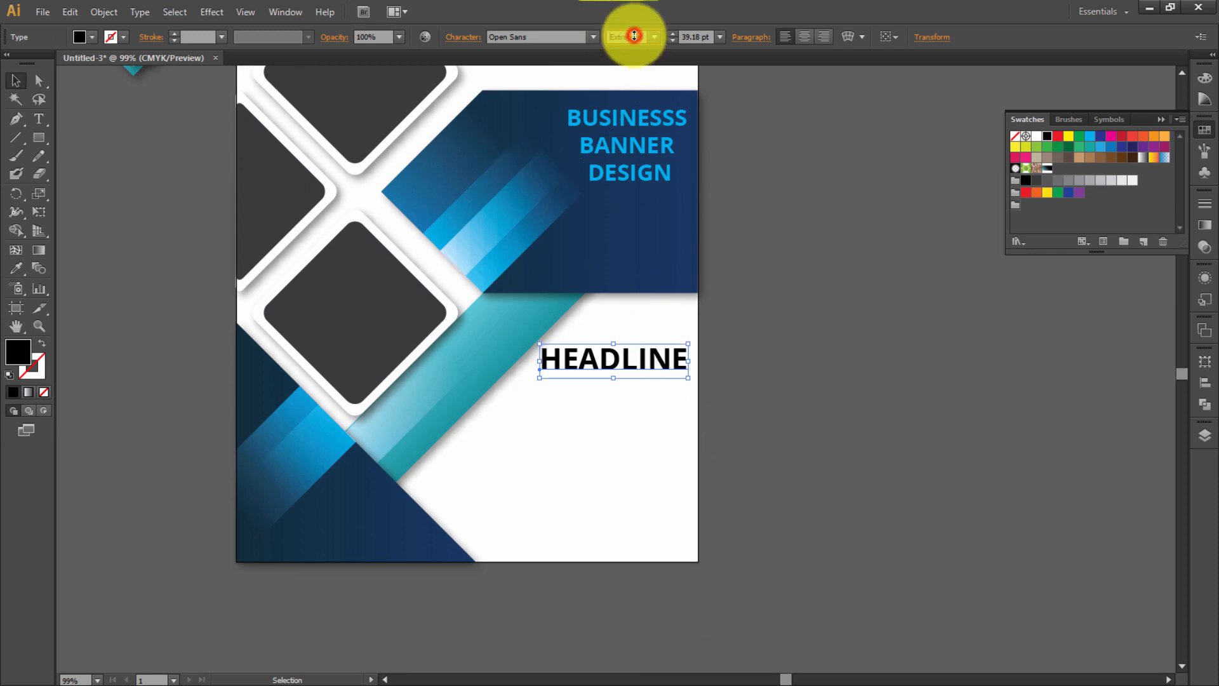
scroll(635, 36, down, 1)
scroll(635, 36, up, 1)
click(783, 234)
scroll(794, 389, up, 1)
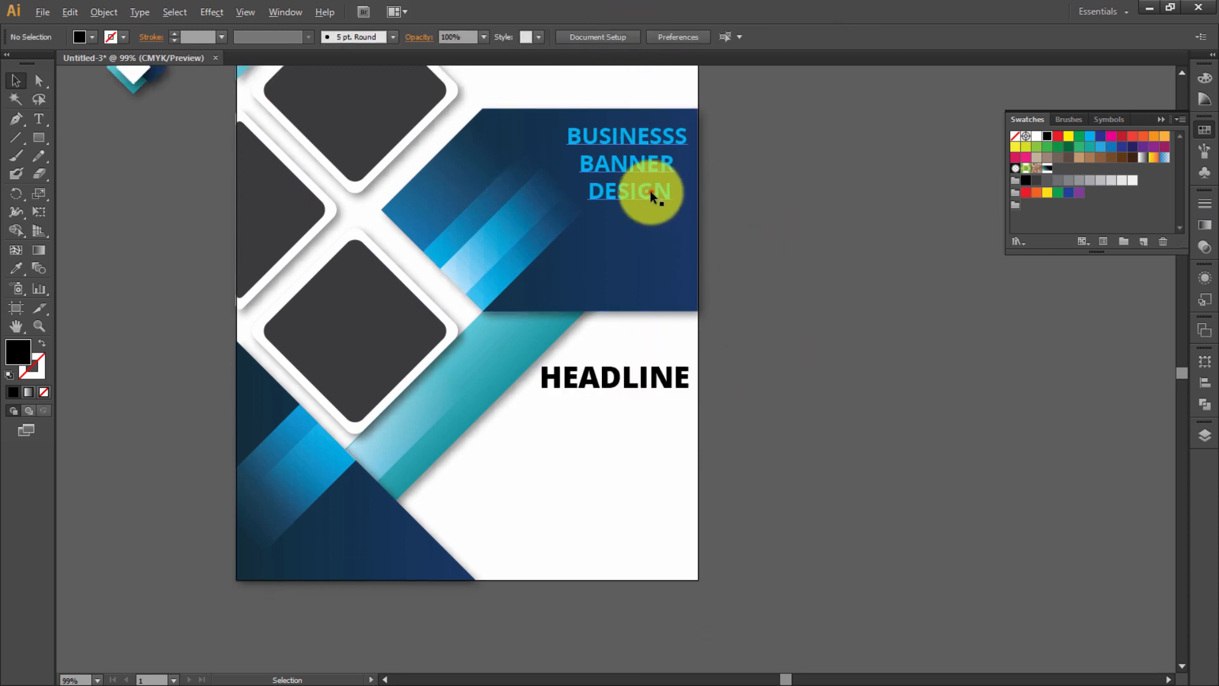
- Copy the BUSINESSS BANNER DESIGN text to just below HEADLINE and replace it with 2019-2020
drag(650, 190, 634, 462)
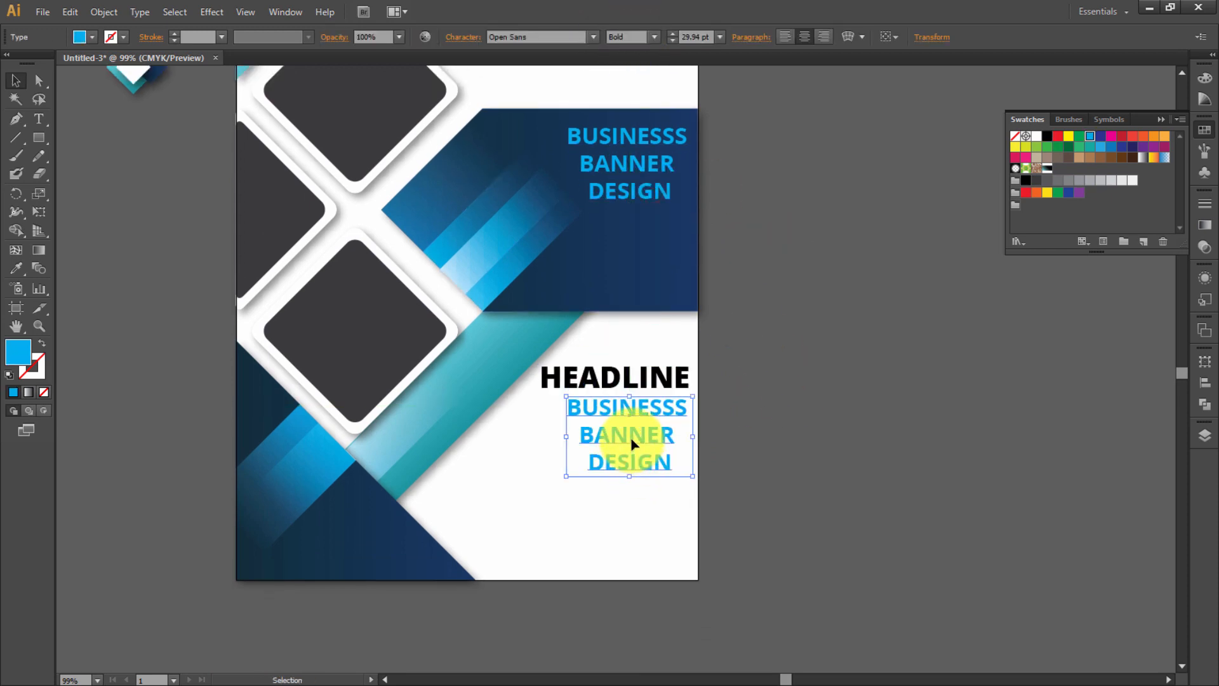
double_click(632, 443)
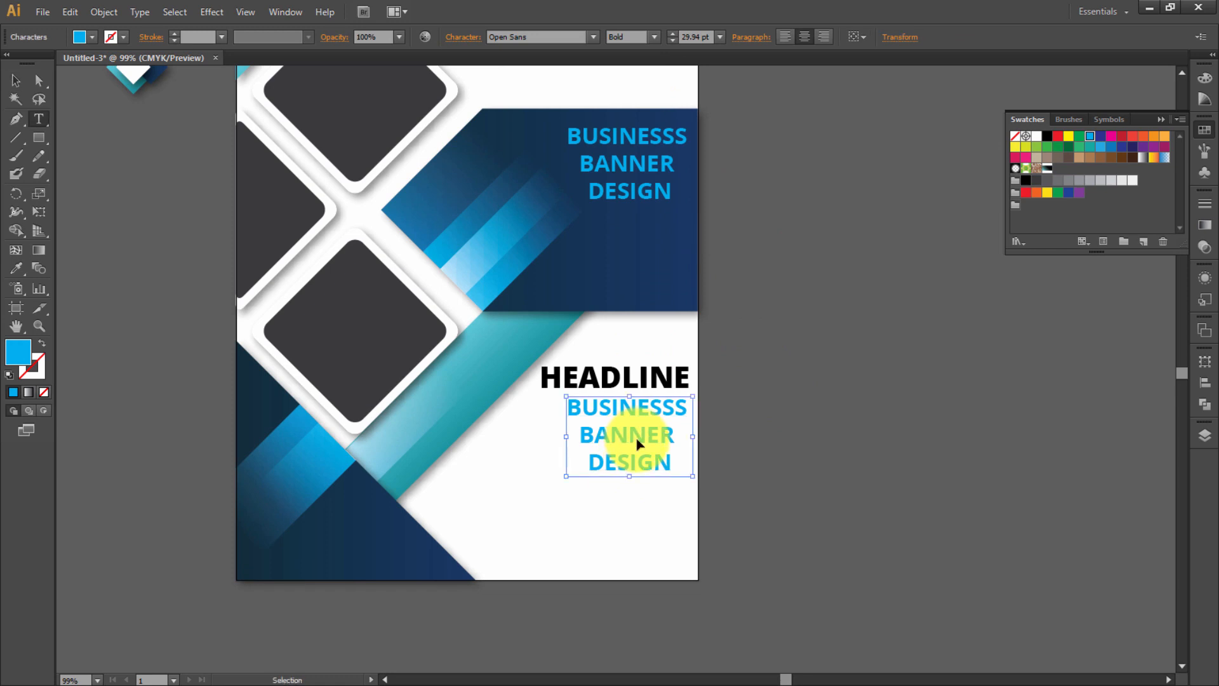
key(ctrl+a)
text(2)
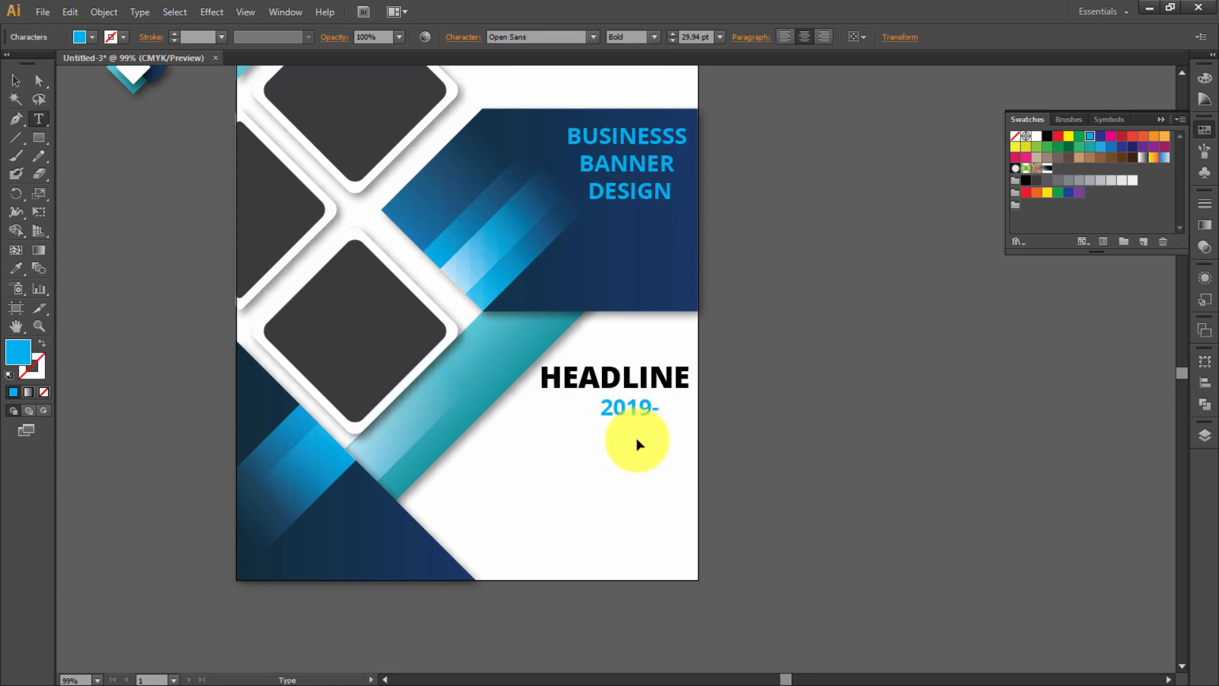
click(15, 80)
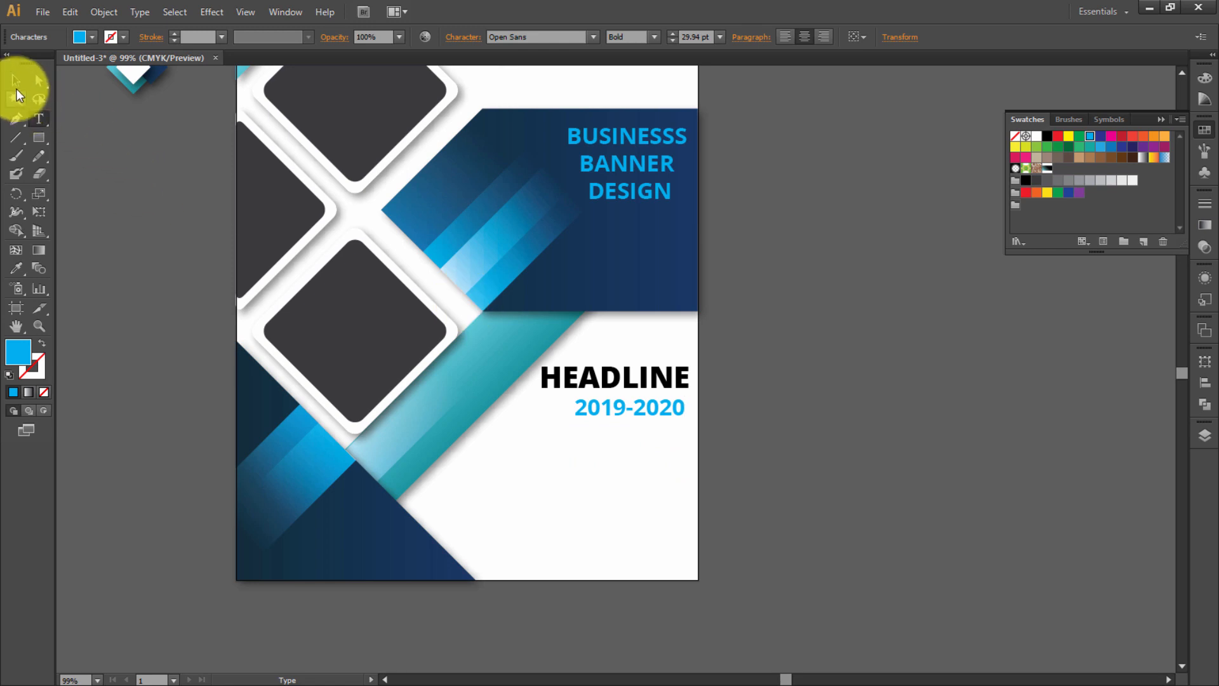
click(771, 238)
scroll(638, 413, up, 1)
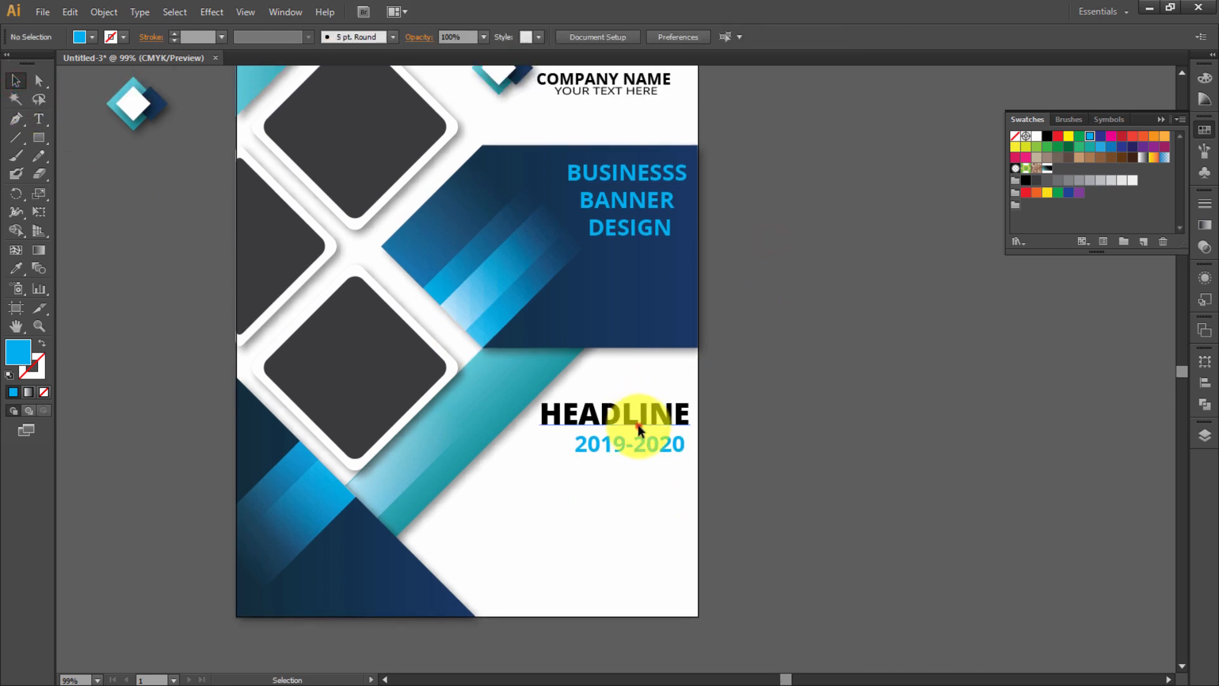
- Fill the HEADLINE text with a dark indigo swatch
click(637, 425)
click(1110, 148)
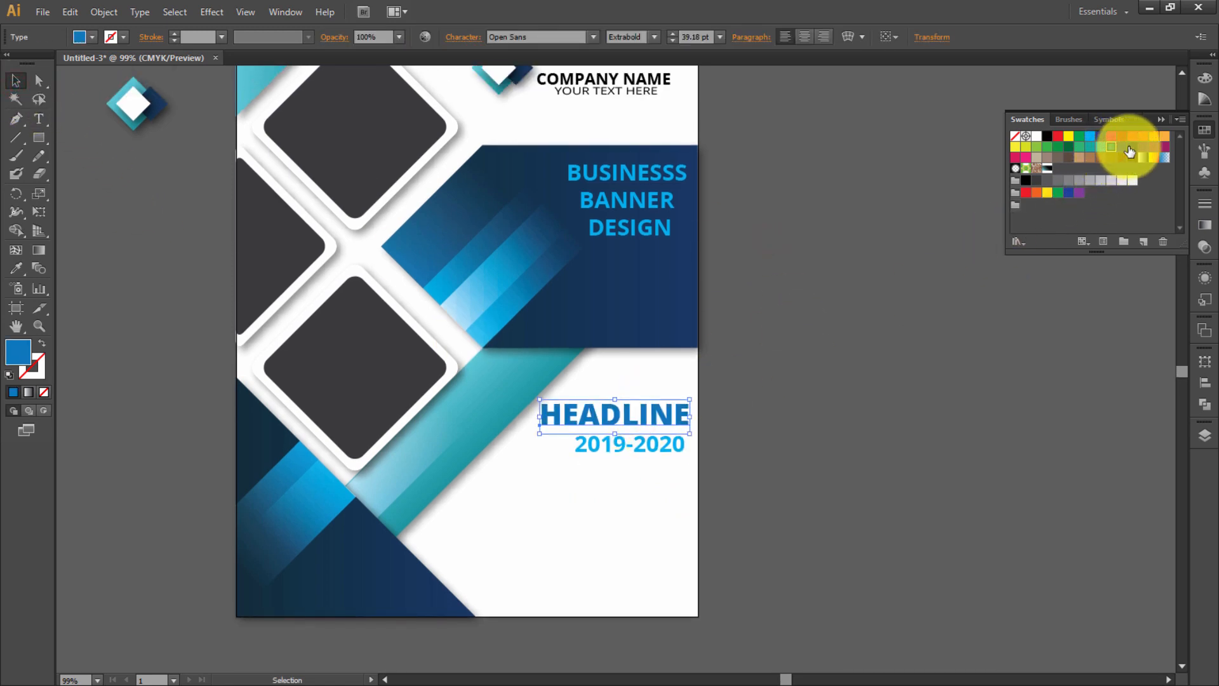
click(1132, 147)
click(835, 339)
click(635, 416)
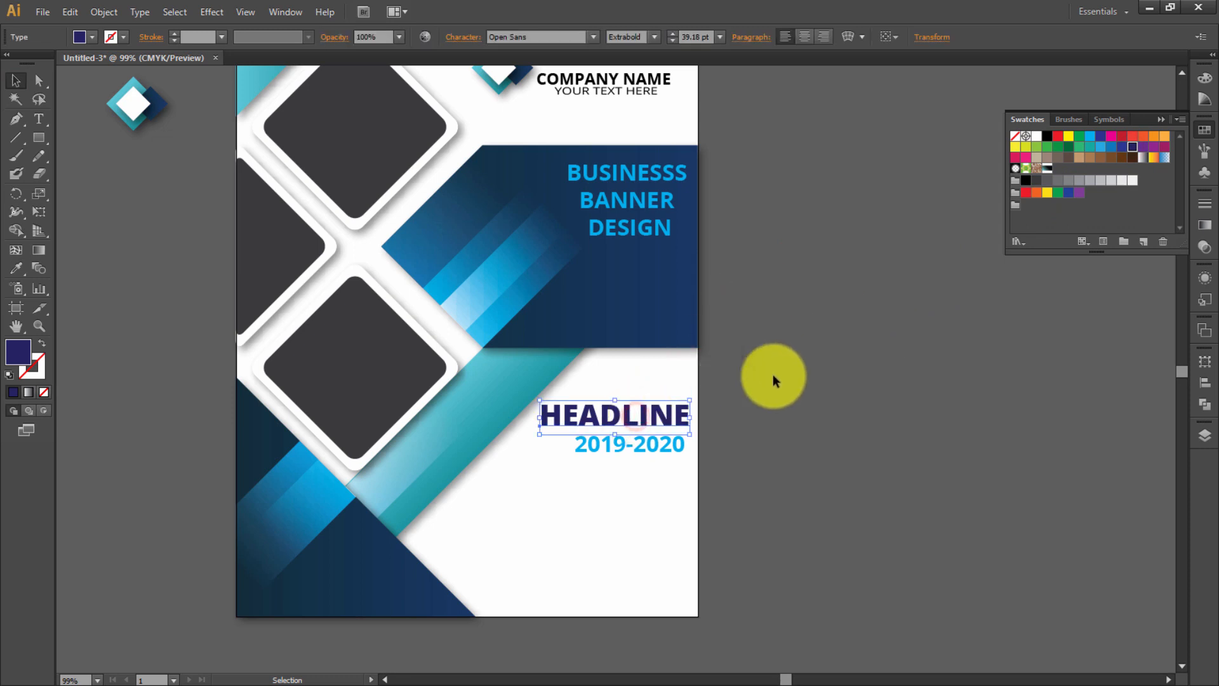
scroll(772, 374, up, 1)
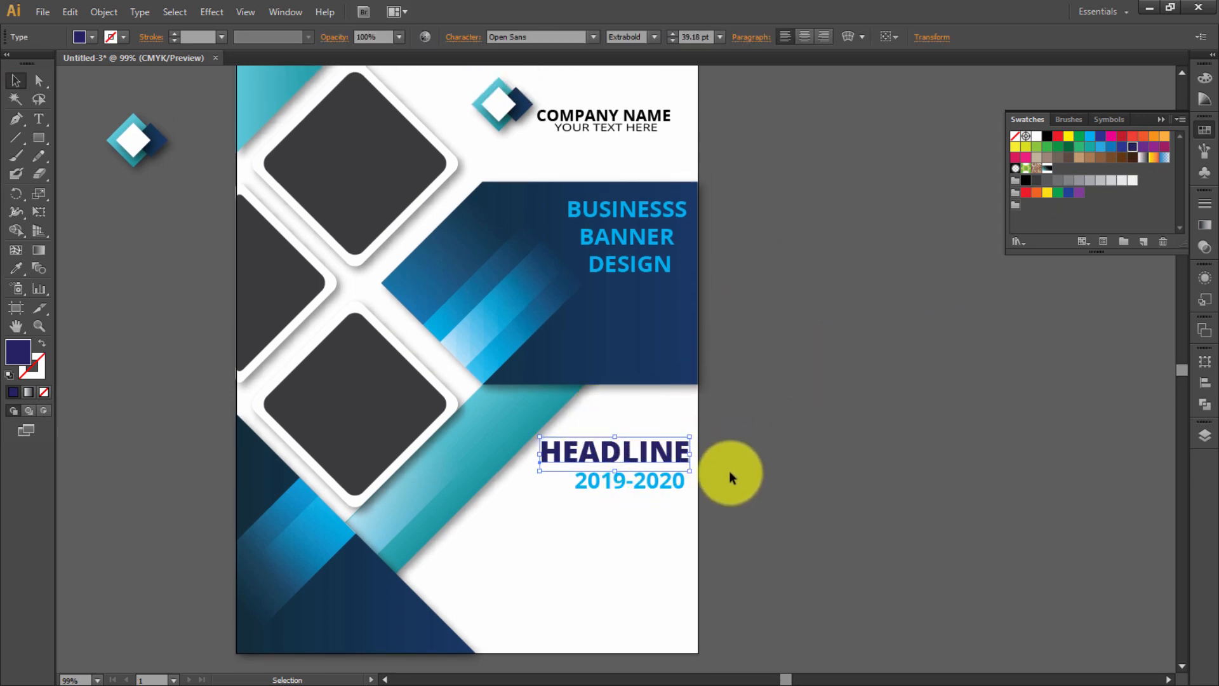
- Move the four gradient sample rectangles slightly on the pasteboard and create a new swatch colour group from them
drag(729, 476, 780, 493)
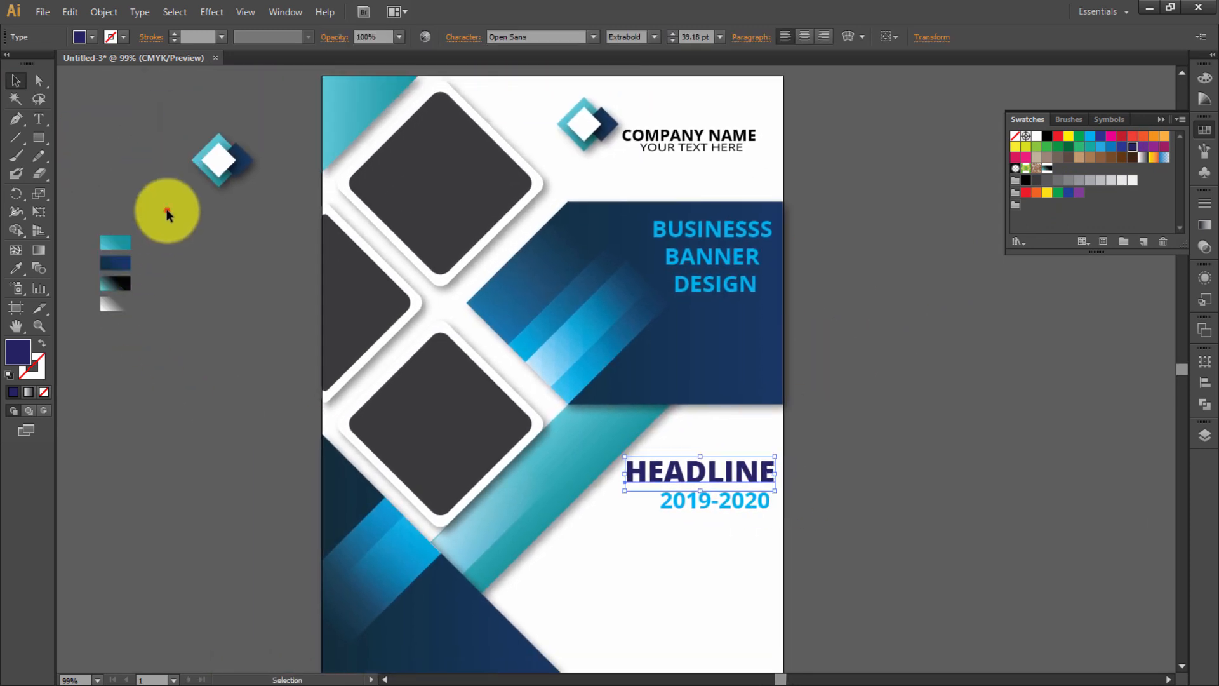
drag(166, 209, 158, 320)
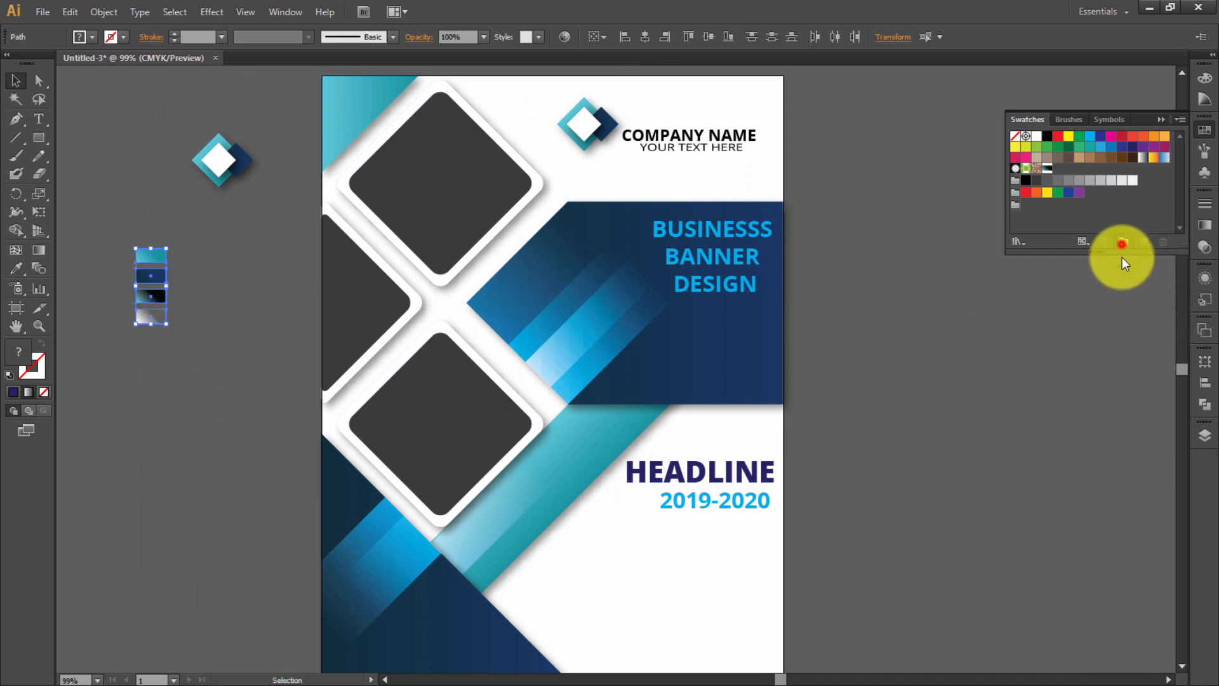
click(1123, 244)
click(710, 338)
click(994, 367)
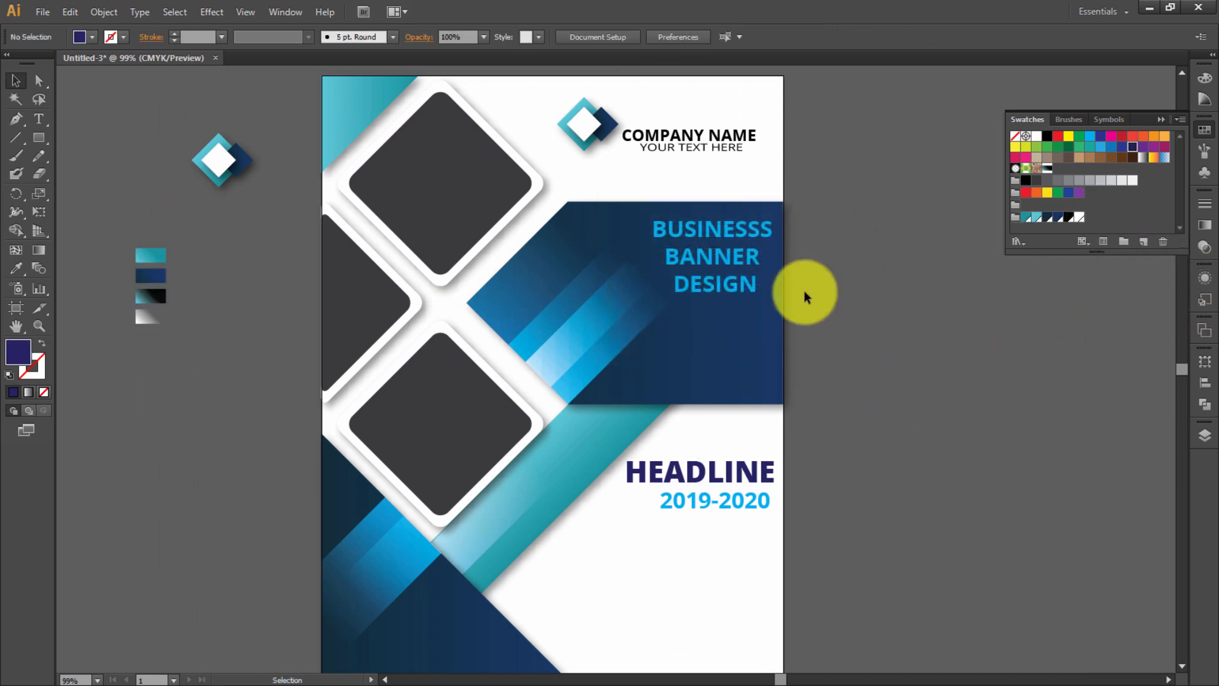
- Fill the BUSINESSS BANNER DESIGN heading with the light teal swatch from the new colour group
click(742, 257)
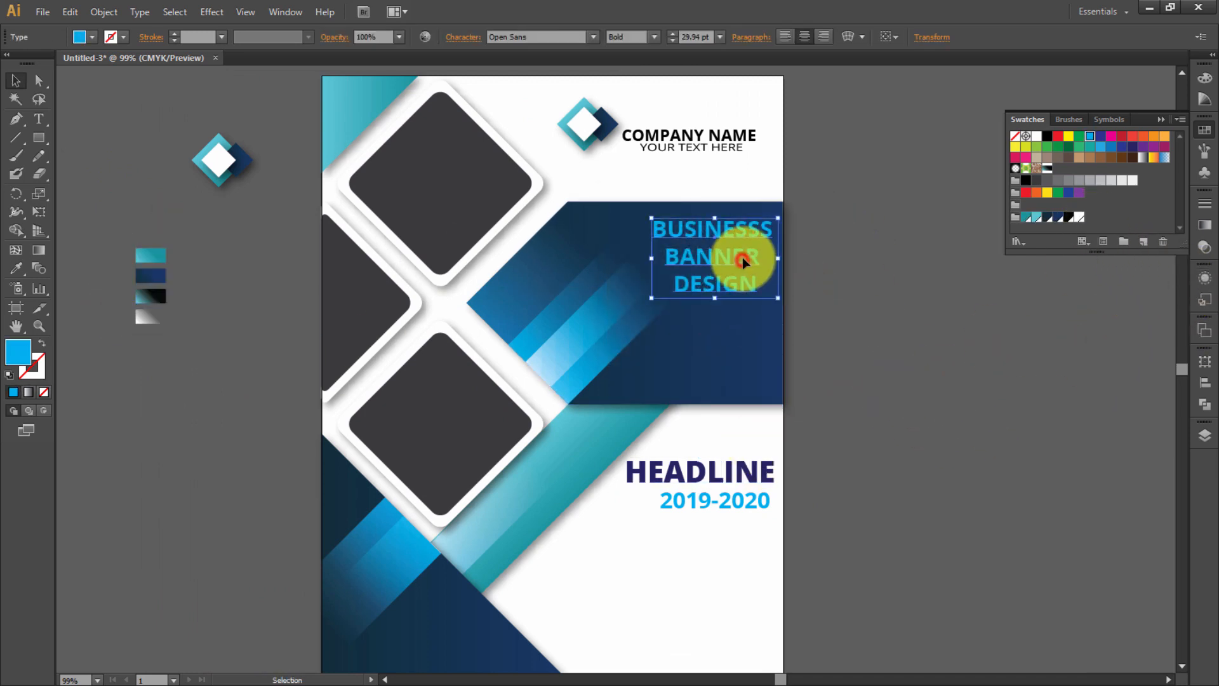
click(1038, 218)
click(958, 346)
- Fill HEADLINE with the dark navy-teal swatch and 2019-2020 with the light teal swatch of the new colour group
click(756, 470)
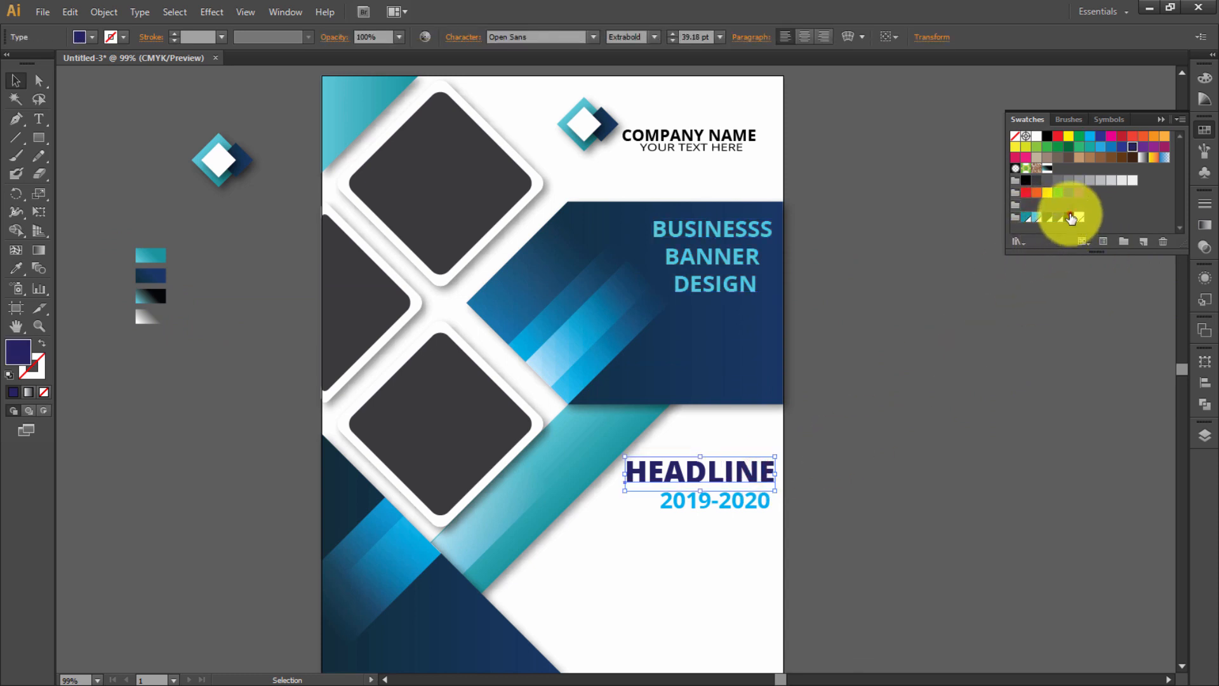
click(1072, 219)
click(1048, 217)
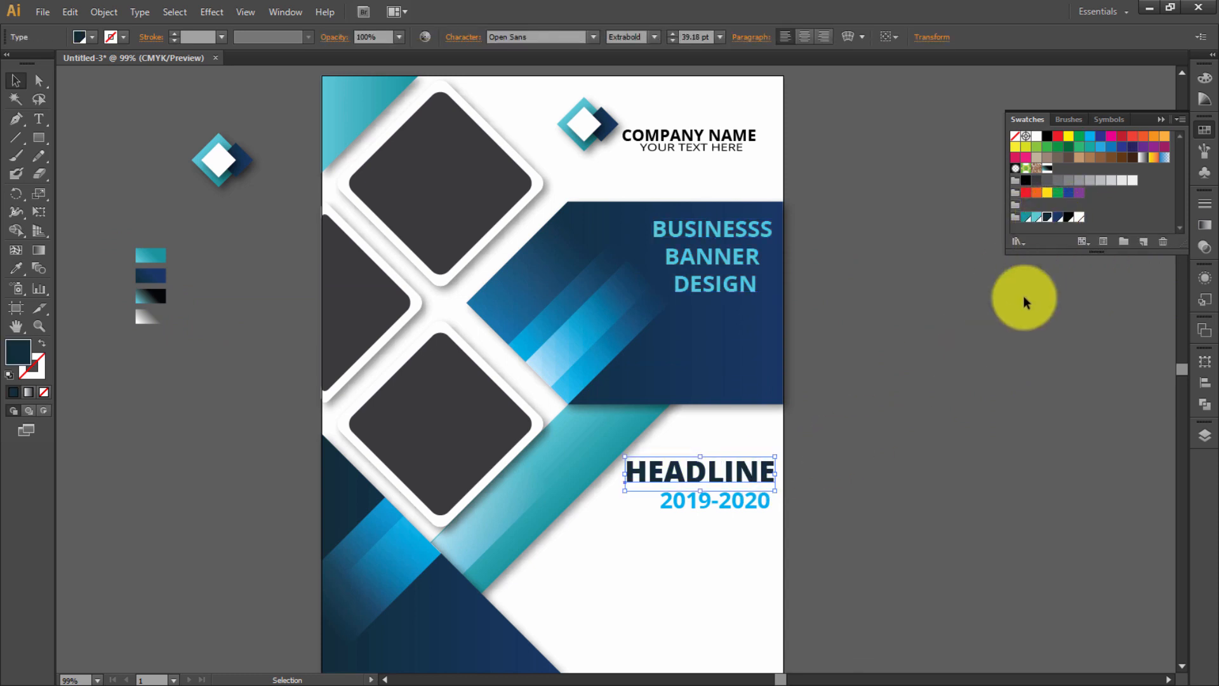
click(734, 498)
click(1037, 218)
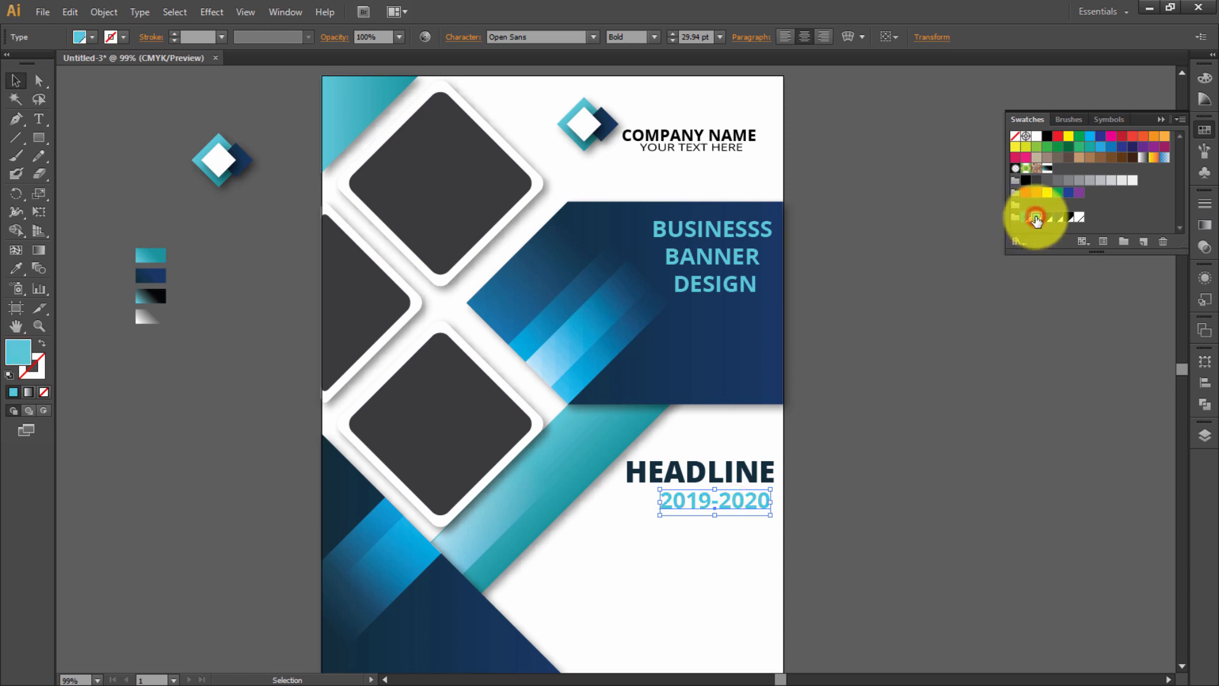
click(974, 307)
drag(848, 281, 786, 177)
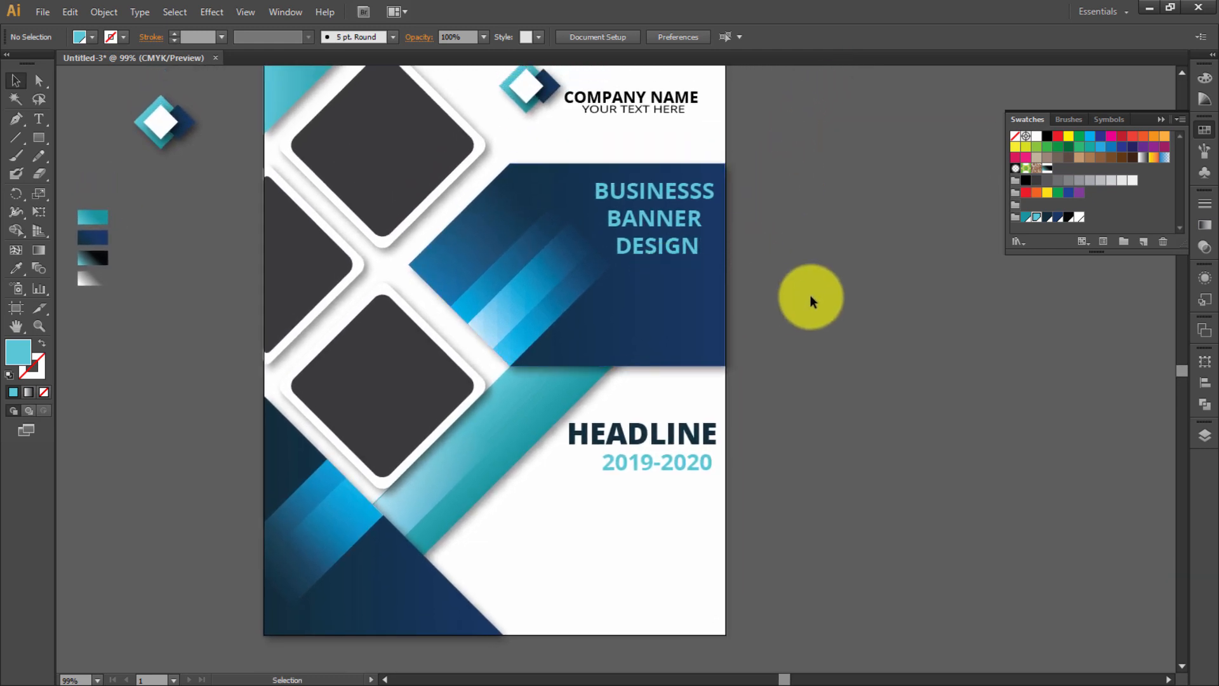
- Place the gear, house and speech-bubble icon symbols on the pasteboard beside the flyer
drag(807, 273, 678, 273)
click(1205, 177)
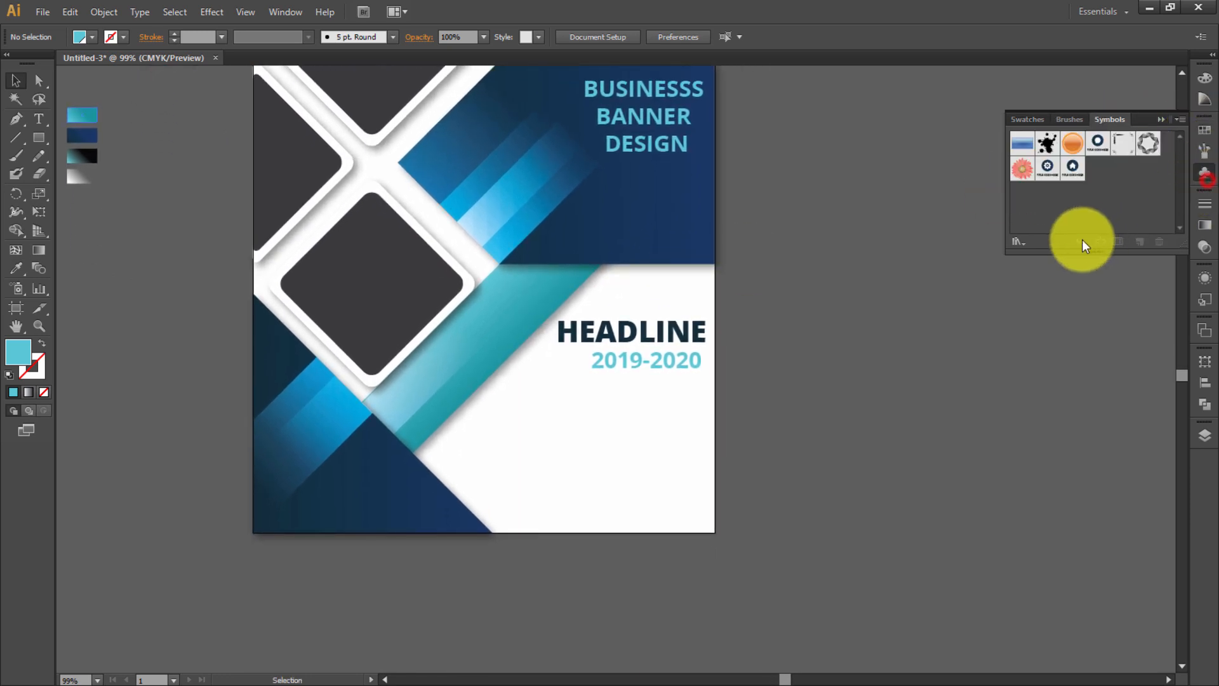
drag(1044, 170, 999, 300)
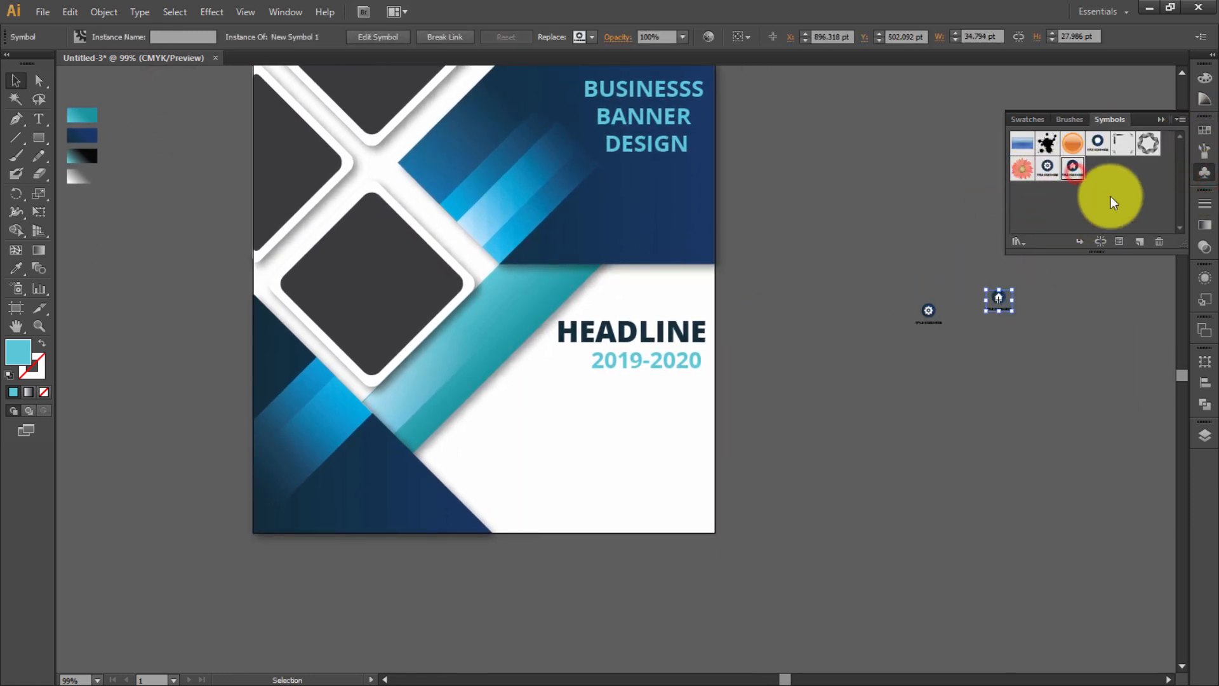
drag(1103, 148, 1067, 315)
click(1161, 118)
- Enlarge the three icon symbols to about 48.3 pt wide and space them farther apart
drag(1116, 278, 922, 334)
drag(1081, 328, 1111, 335)
click(1048, 403)
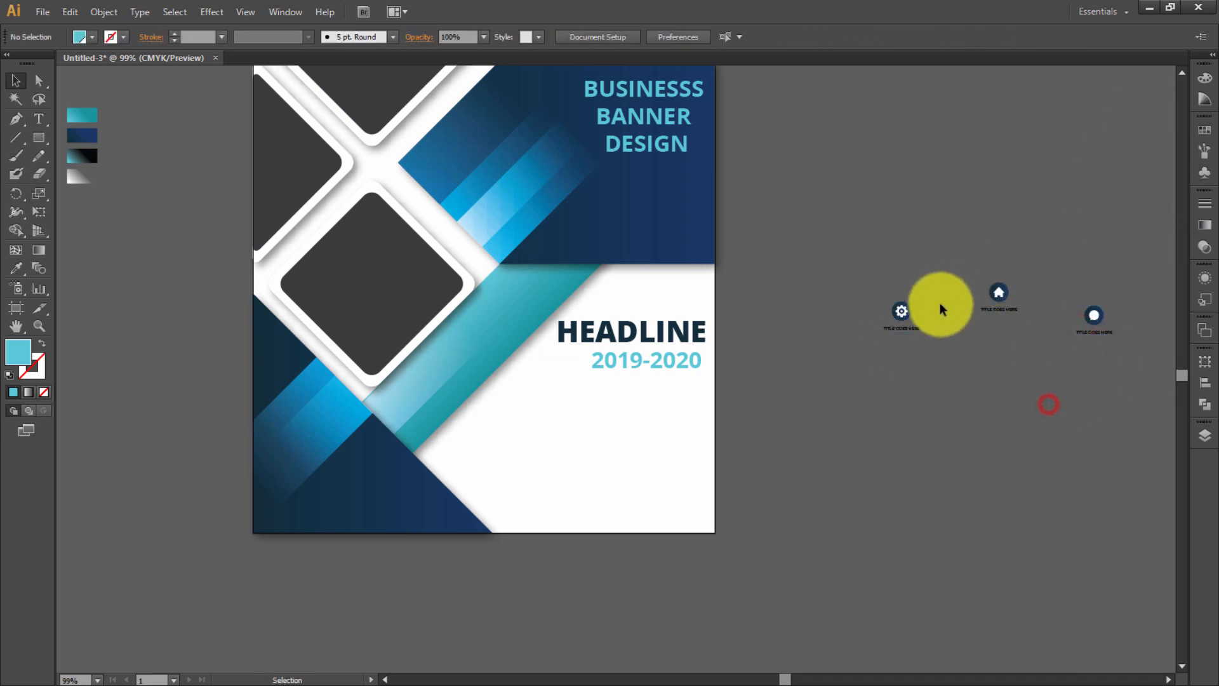
- Move the gear, house and speech-bubble icons onto the white area near the flyer's lower edge
drag(902, 311, 539, 500)
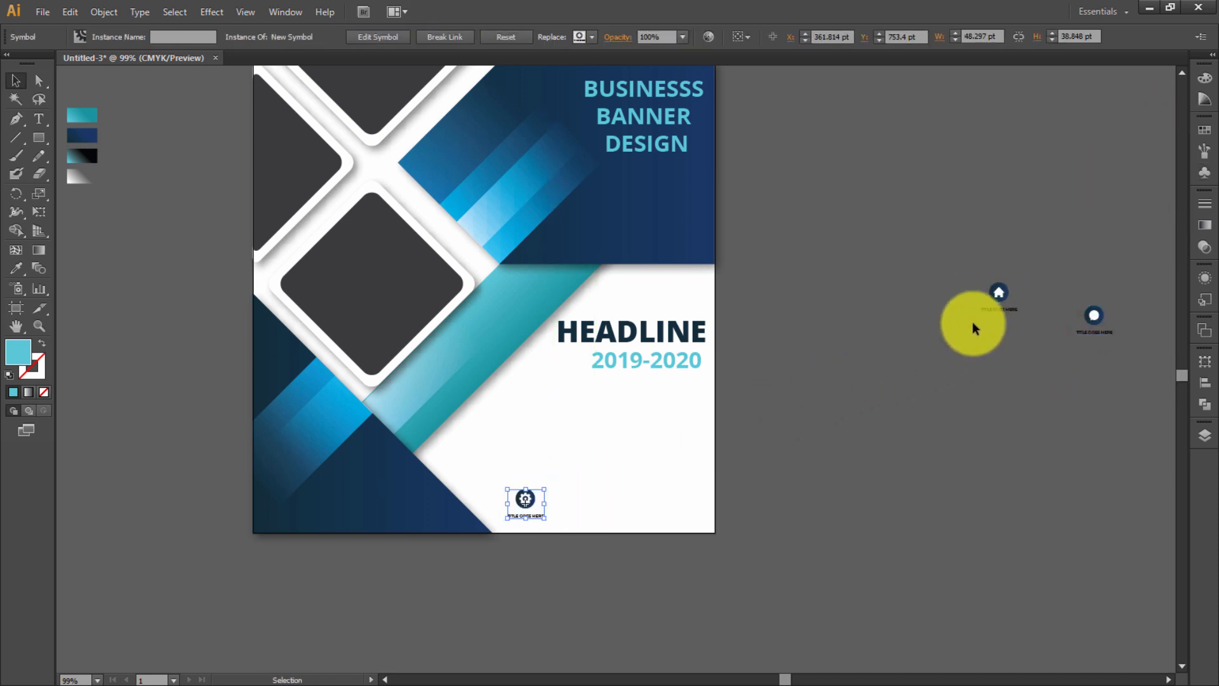
drag(999, 292, 575, 501)
drag(1096, 321, 651, 341)
key(ctrl+plus)
key(ctrl+plus)
- Spread the three icons into a roughly even row below the 2019-2020 text and raise them slightly
drag(655, 505, 752, 506)
drag(575, 512, 650, 504)
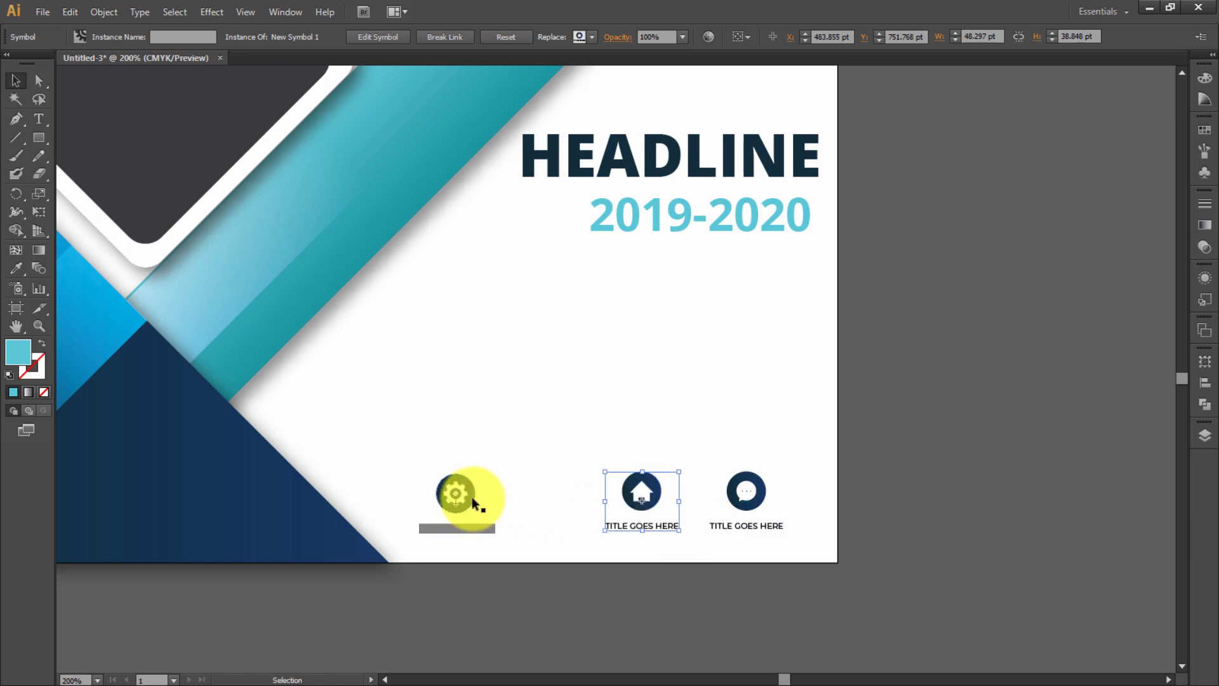
drag(471, 497, 467, 480)
drag(639, 490, 602, 479)
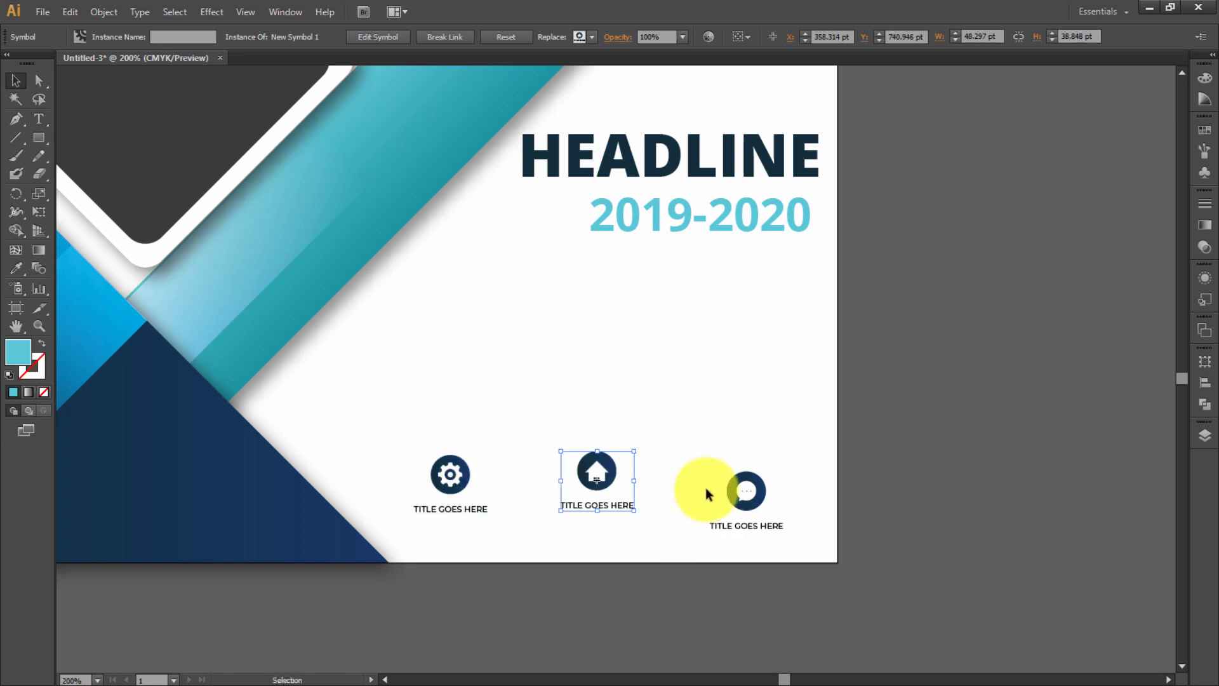
drag(752, 498, 741, 478)
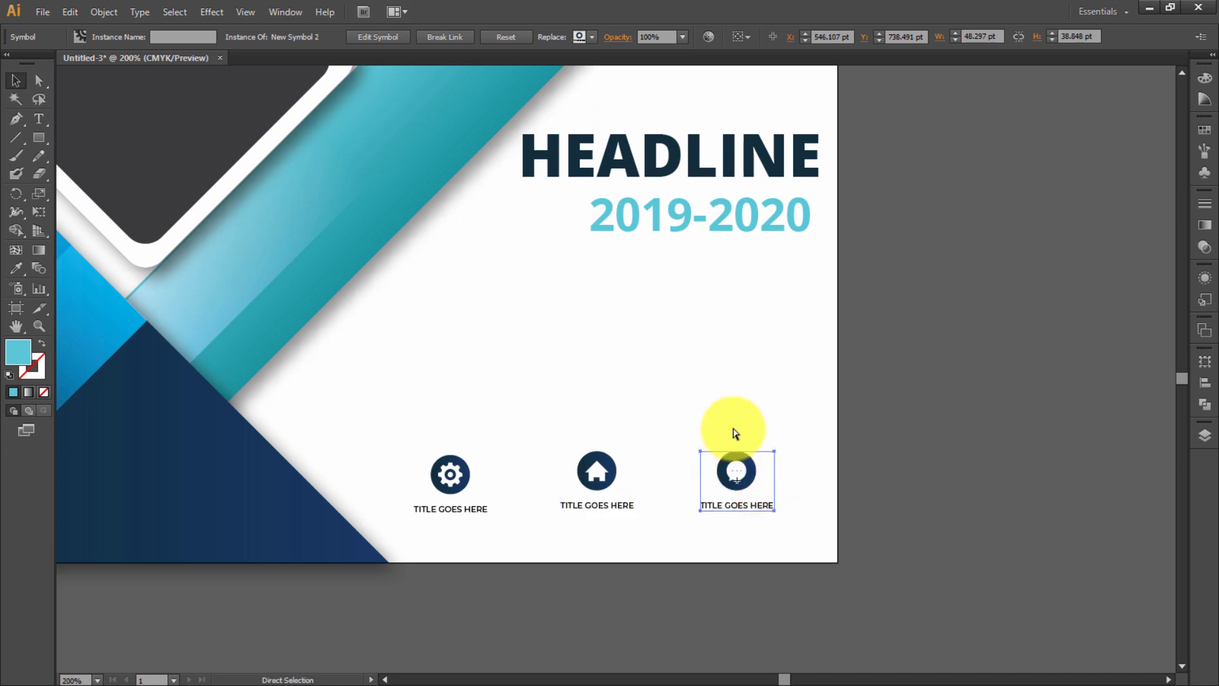
- Show the rulers and place a horizontal guide just above the row of icons
key(ctrl+r)
drag(698, 235, 672, 447)
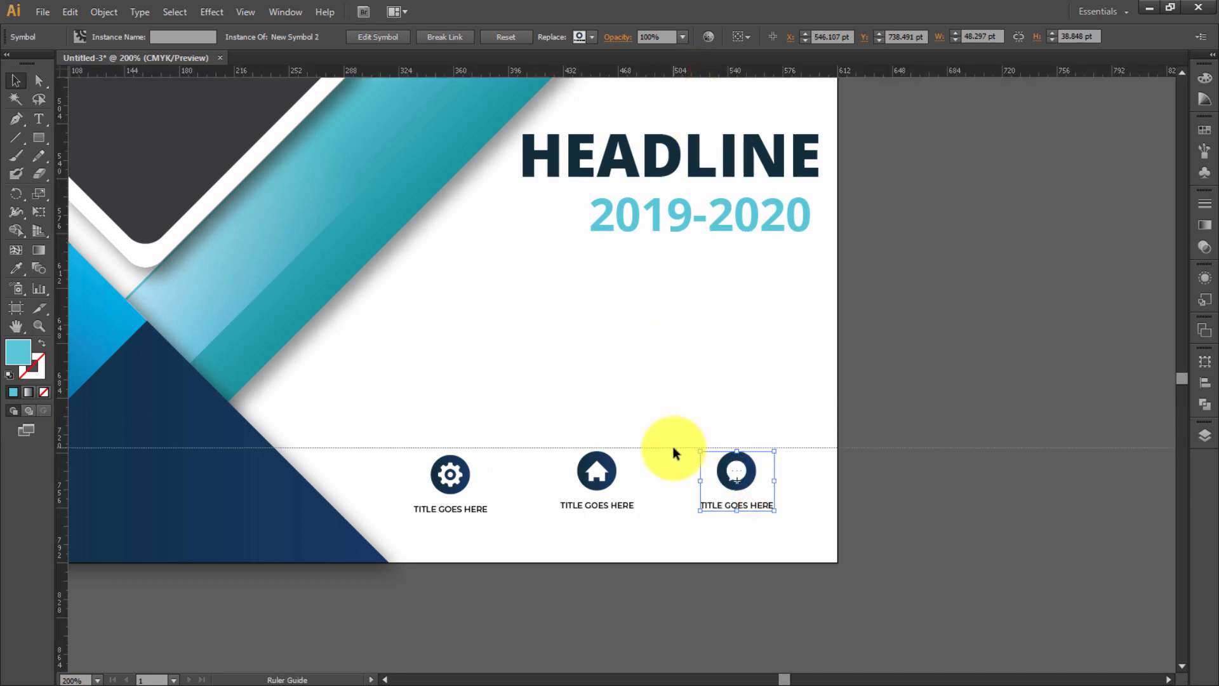
click(748, 400)
- Align the tops of the three icons to the horizontal guide, then delete the guide
drag(740, 469, 747, 465)
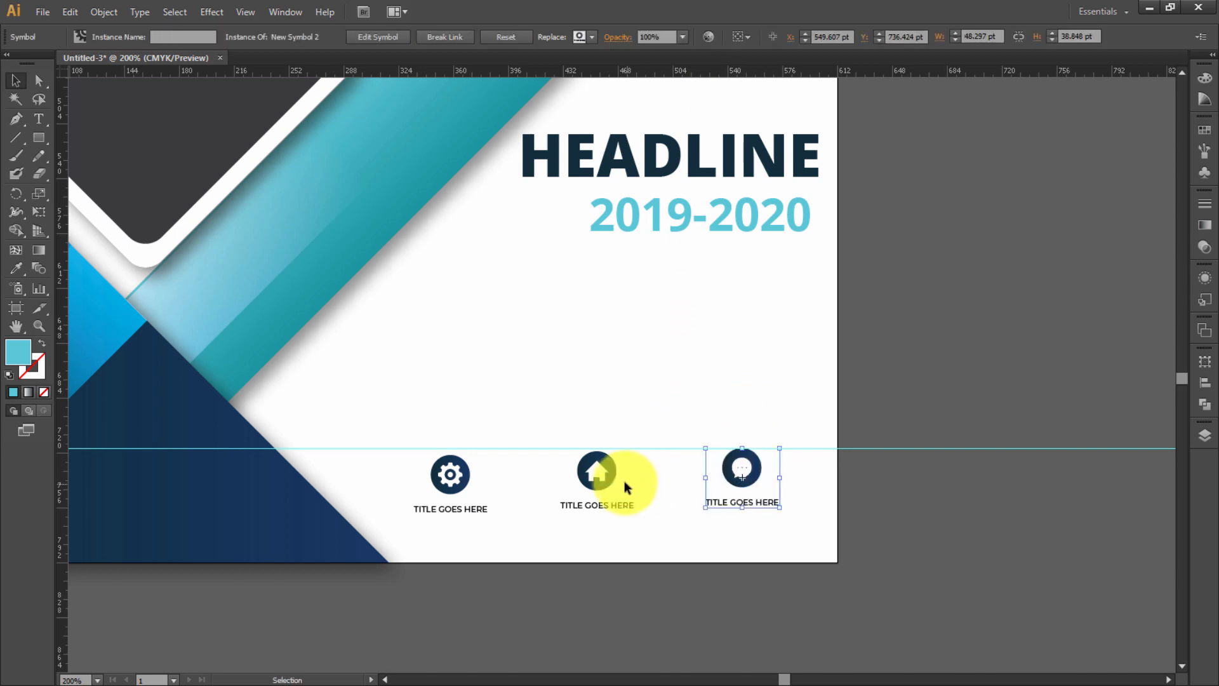
drag(611, 477, 628, 476)
drag(465, 487, 458, 477)
click(740, 448)
key(Delete)
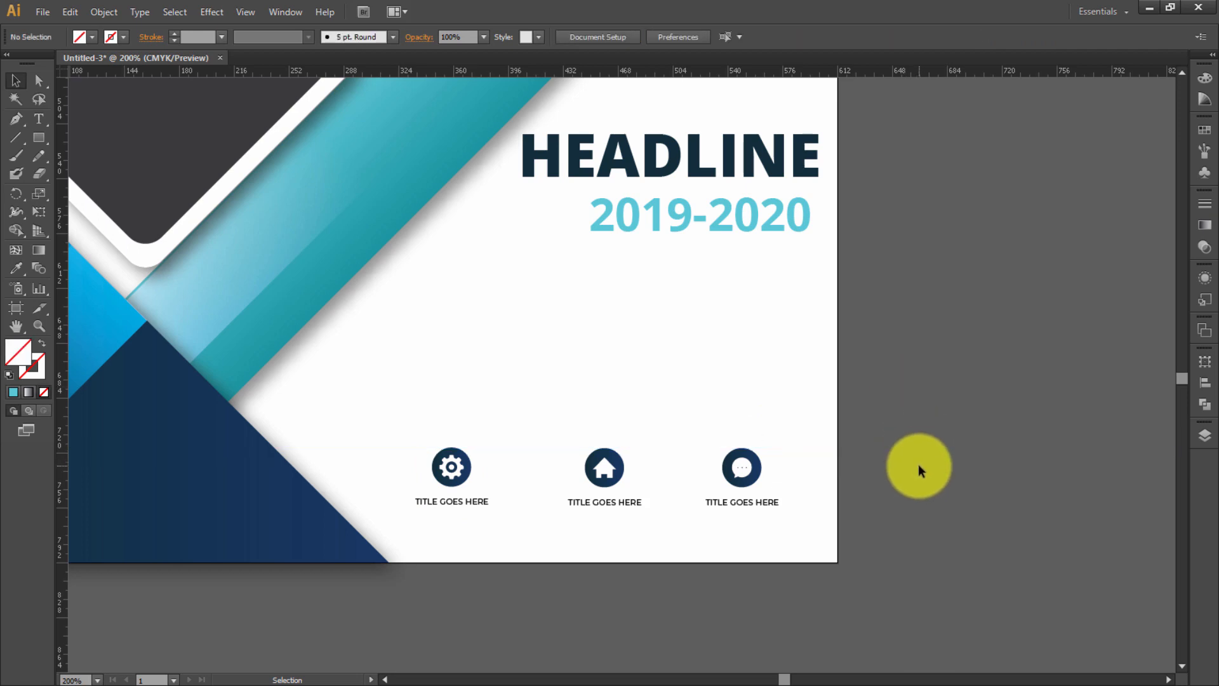
- Paste right-aligned Lorem ipsum paragraphs, placing a white one in the navy banner and a dark one between 2019-2020 and the icons
key(ctrl+0)
click(737, 624)
click(893, 604)
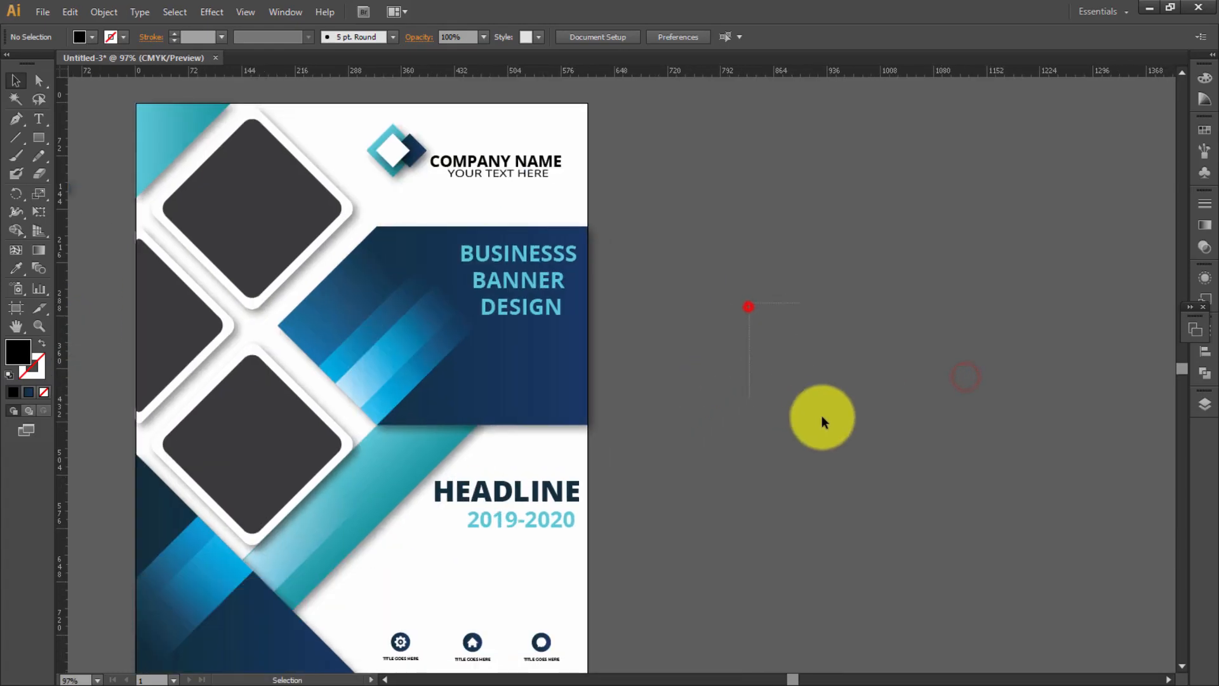
key(ctrl+v)
drag(771, 502, 928, 383)
drag(821, 351, 695, 459)
click(771, 401)
click(710, 287)
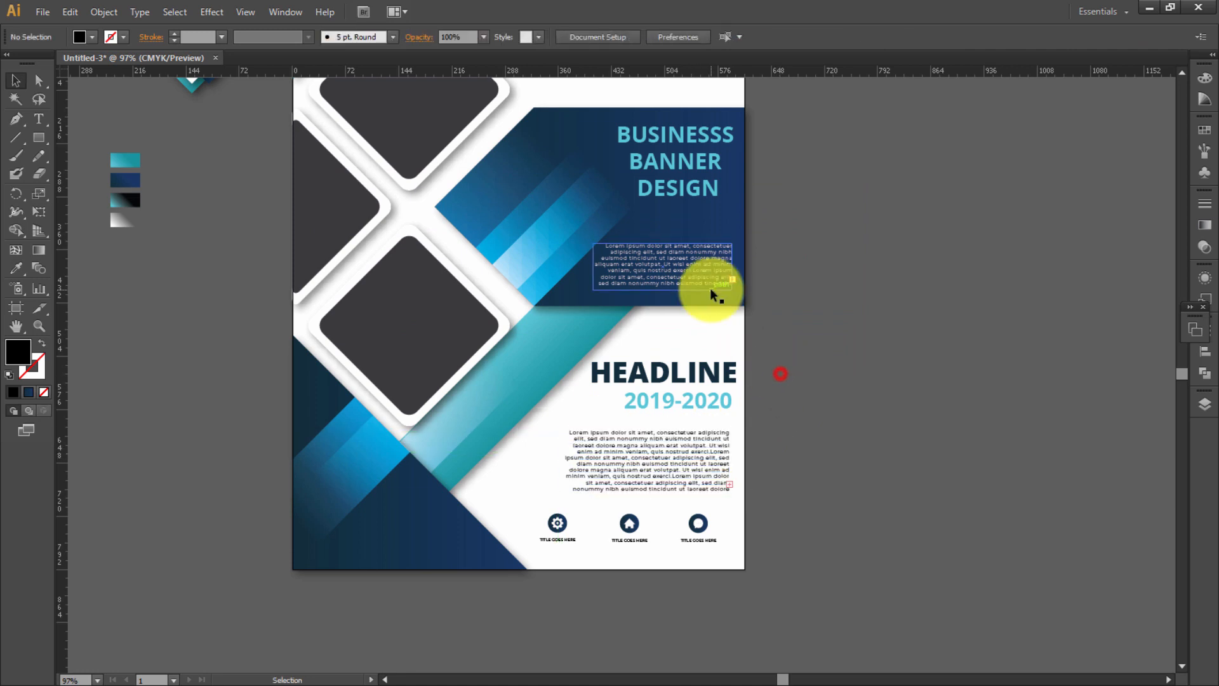
click(813, 254)
key(ctrl+0)
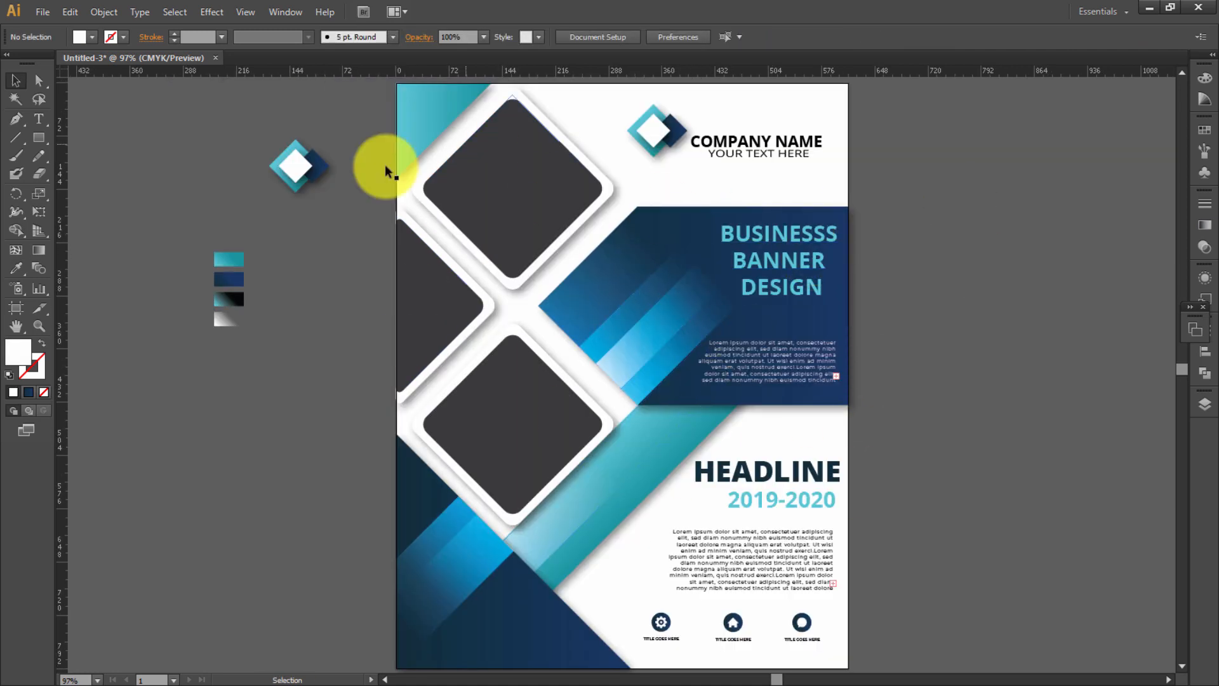
click(177, 440)
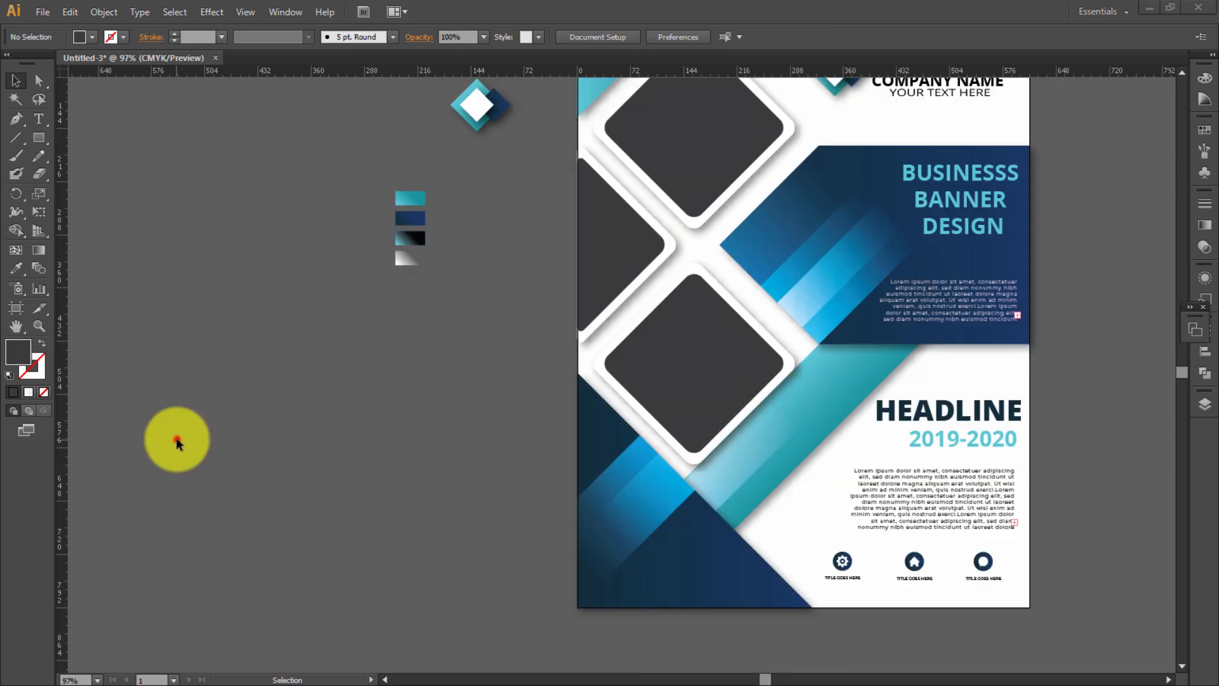
drag(166, 372, 257, 501)
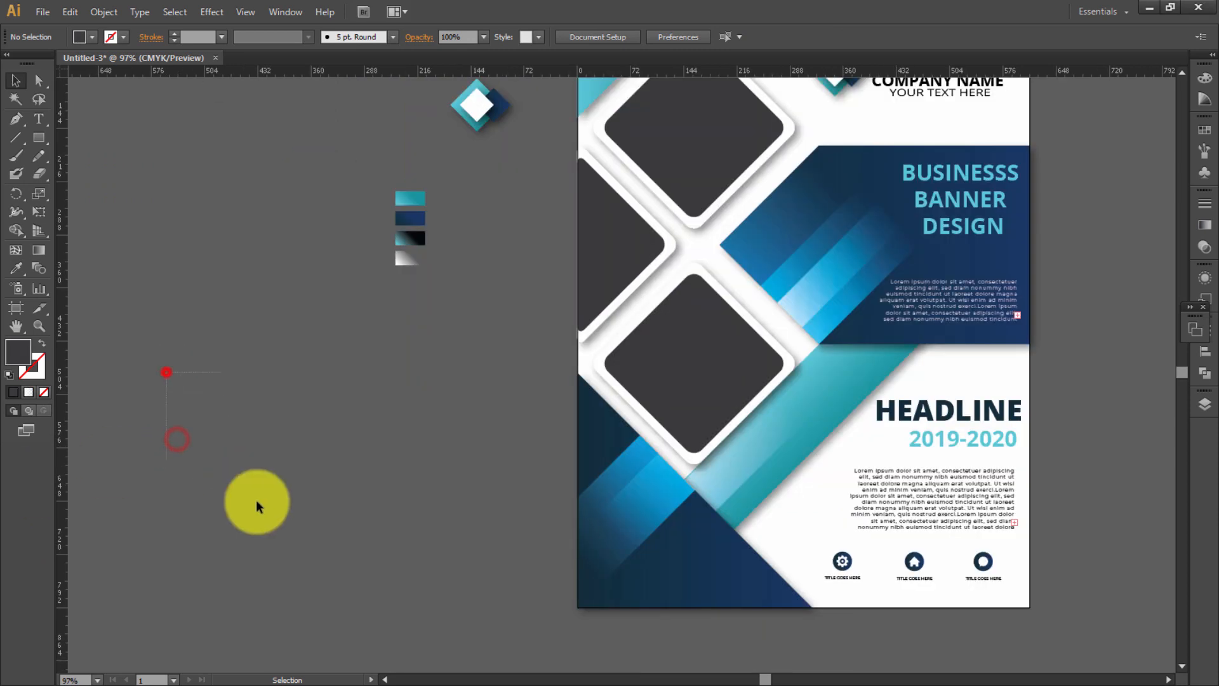
- Paste the three black-and-white city street photos and spread them out beside the lower left of the flyer
key(ctrl+v)
drag(369, 547, 138, 546)
drag(316, 377, 191, 423)
drag(291, 294, 455, 276)
click(381, 284)
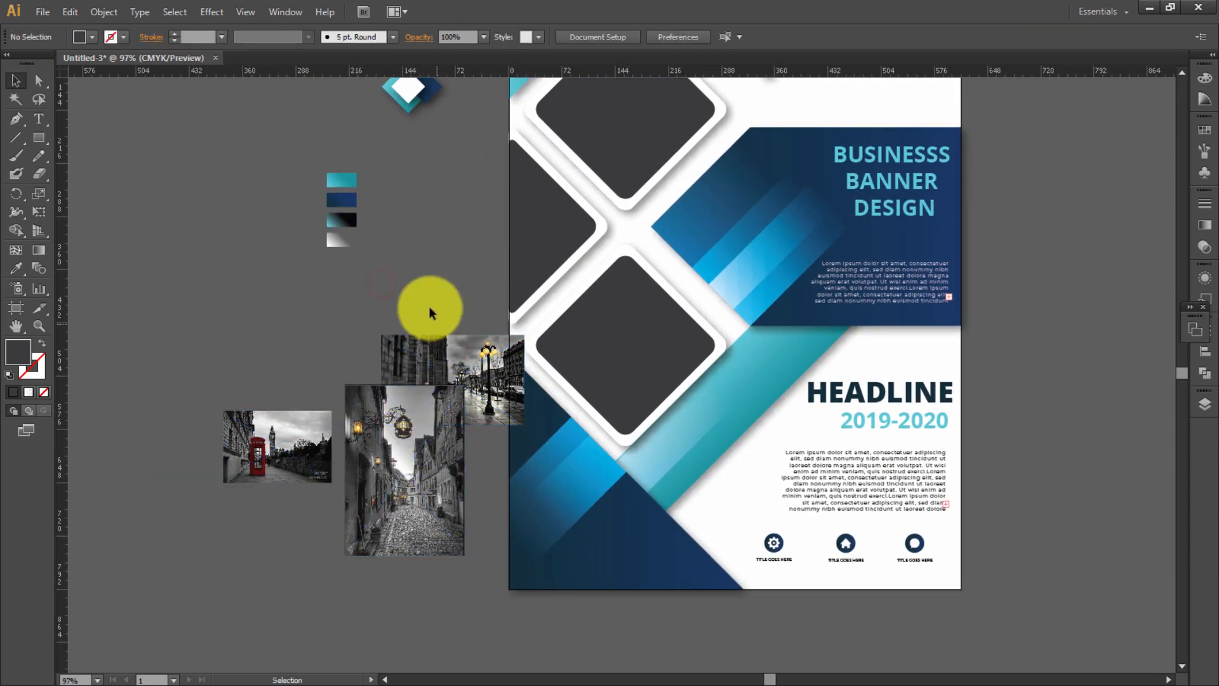
- Move the street lamp photo onto the upper diamond, the alley photo beside the left diamond, and the telephone booth photo onto the lower diamond
drag(444, 346, 612, 146)
scroll(613, 146, up, 2)
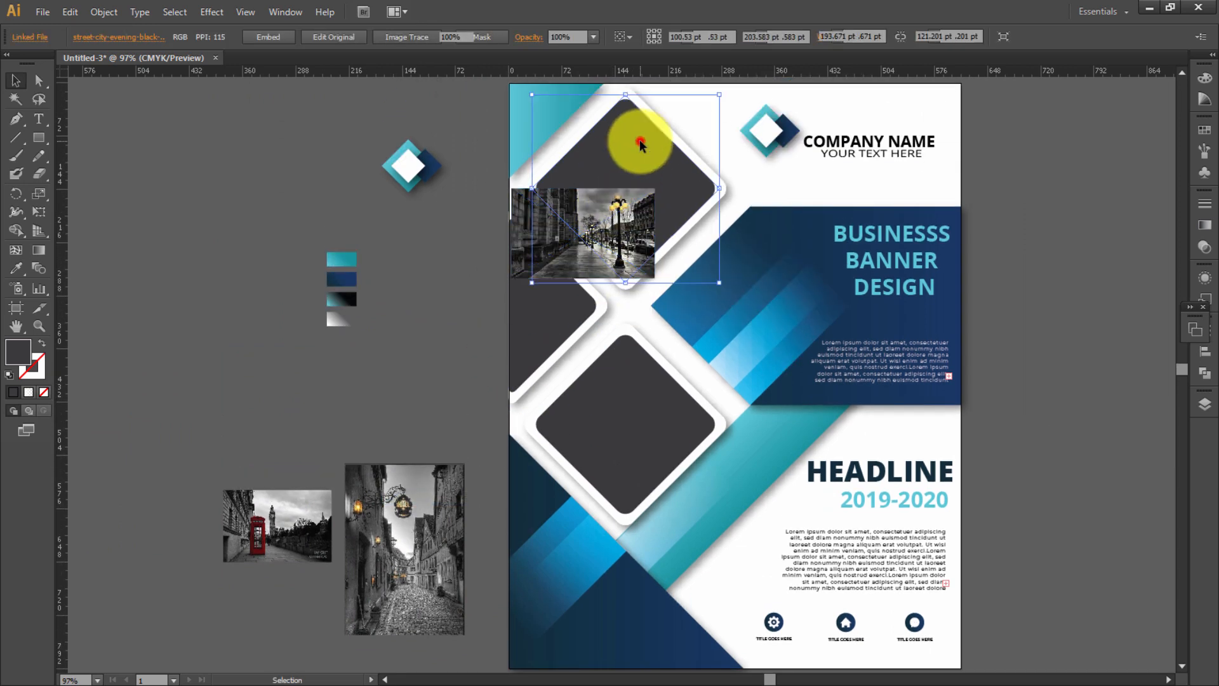
right_click(639, 169)
click(424, 382)
drag(416, 496, 488, 319)
drag(289, 519, 678, 438)
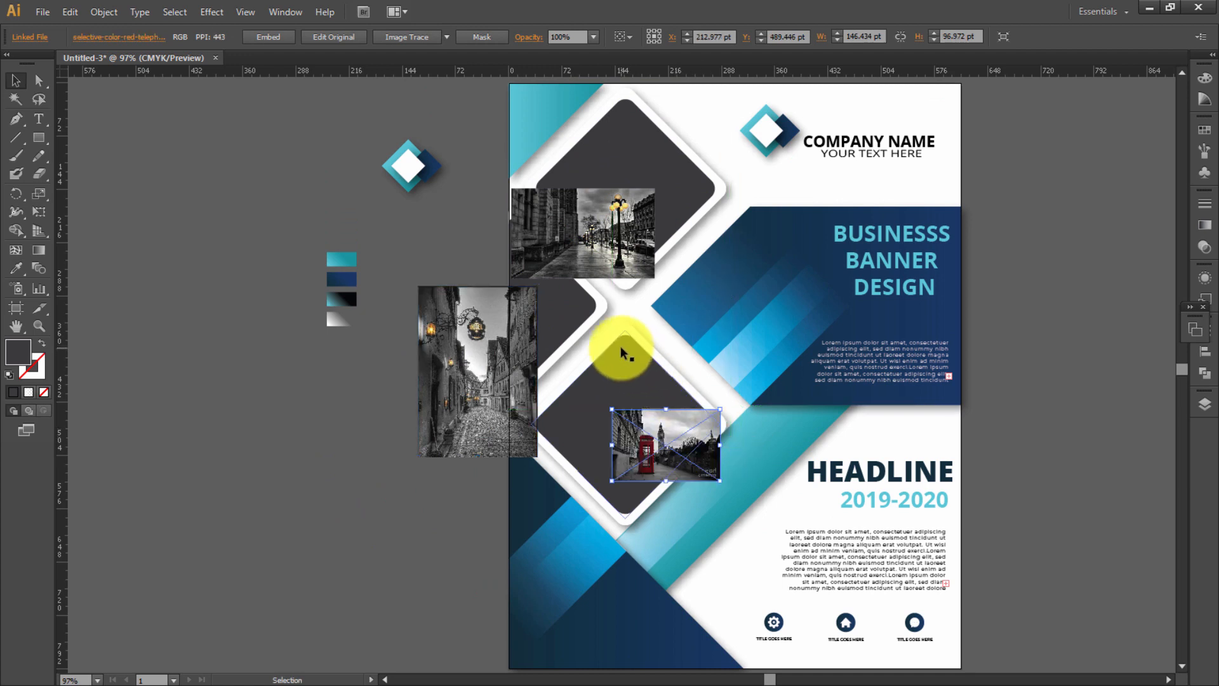
- Bring the three dark grey diamond shapes in front of the photos
click(580, 319)
shift+click(686, 172)
shift+click(621, 371)
right_click(620, 371)
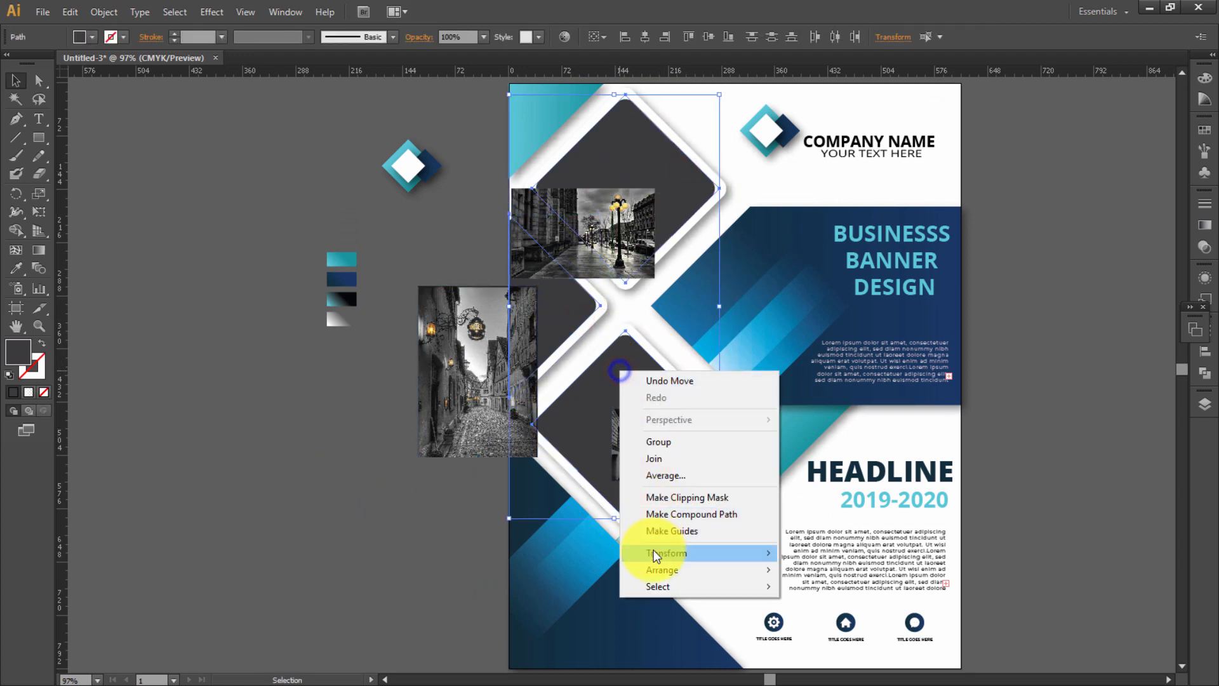
click(819, 569)
click(980, 531)
- Make clipping masks of the street lamp photo with the upper diamond and the alley photo with the left diamond
click(582, 218)
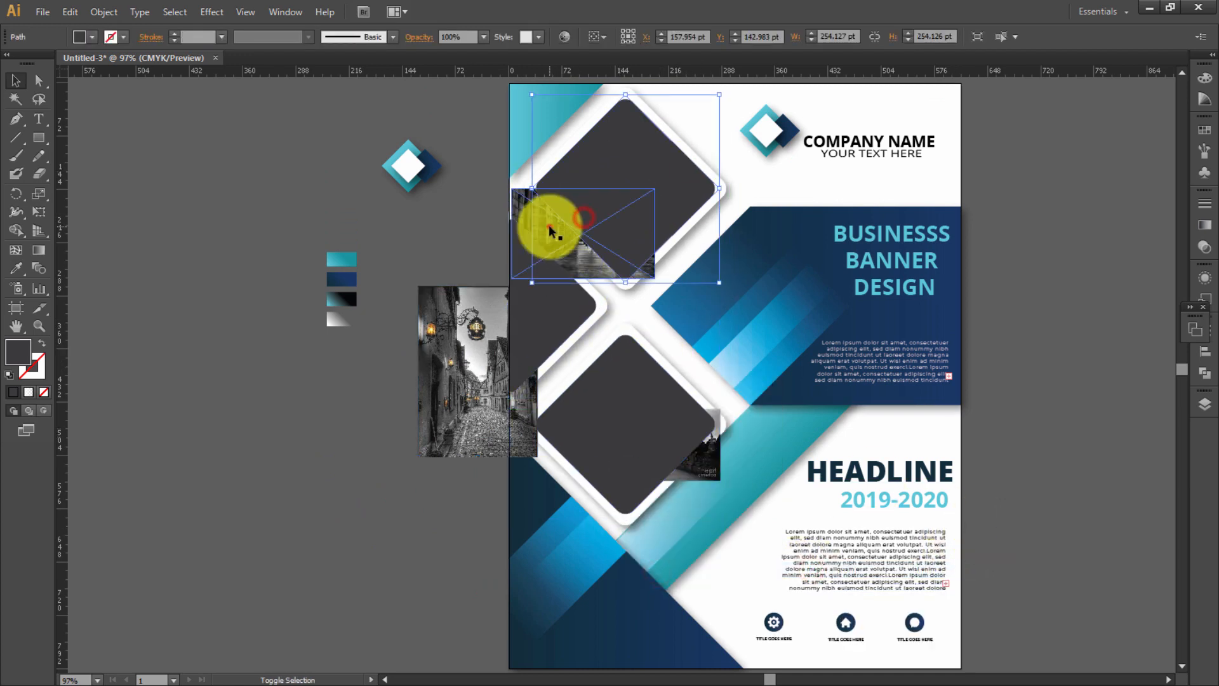
right_click(551, 231)
click(602, 319)
click(477, 338)
shift+click(574, 309)
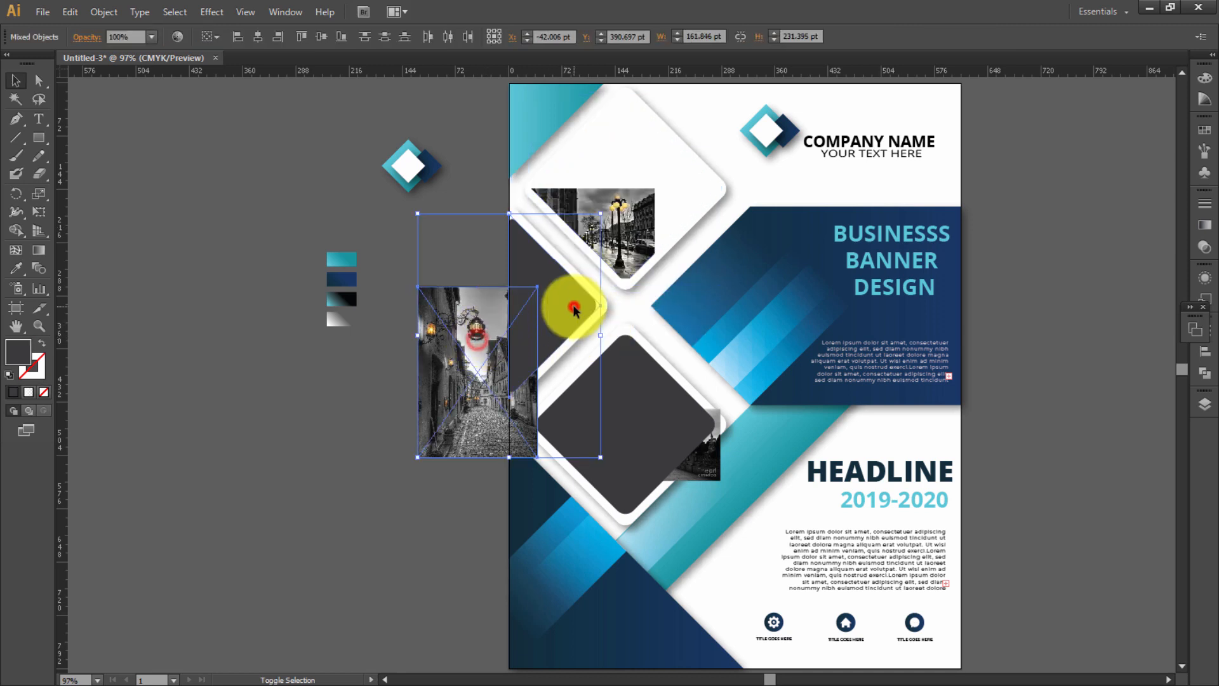
right_click(573, 309)
- Try to make a clipping mask of the telephone booth photo with the lower diamond
click(622, 401)
shift+click(702, 448)
right_click(691, 450)
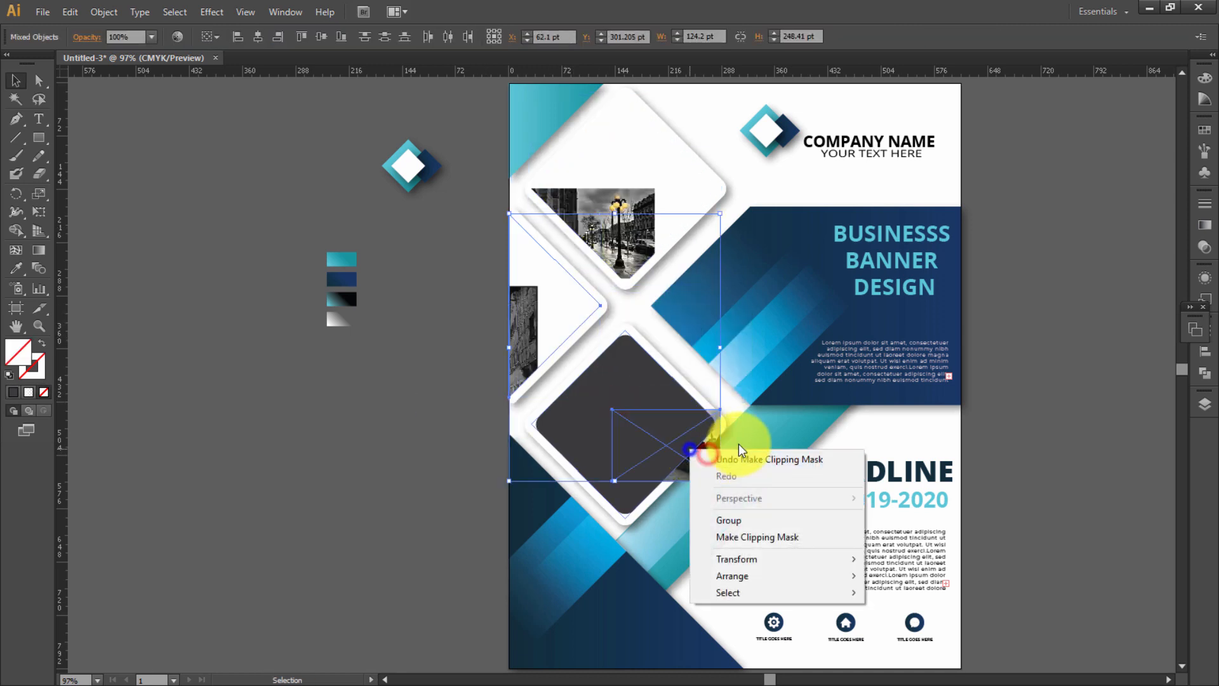
click(730, 537)
click(659, 370)
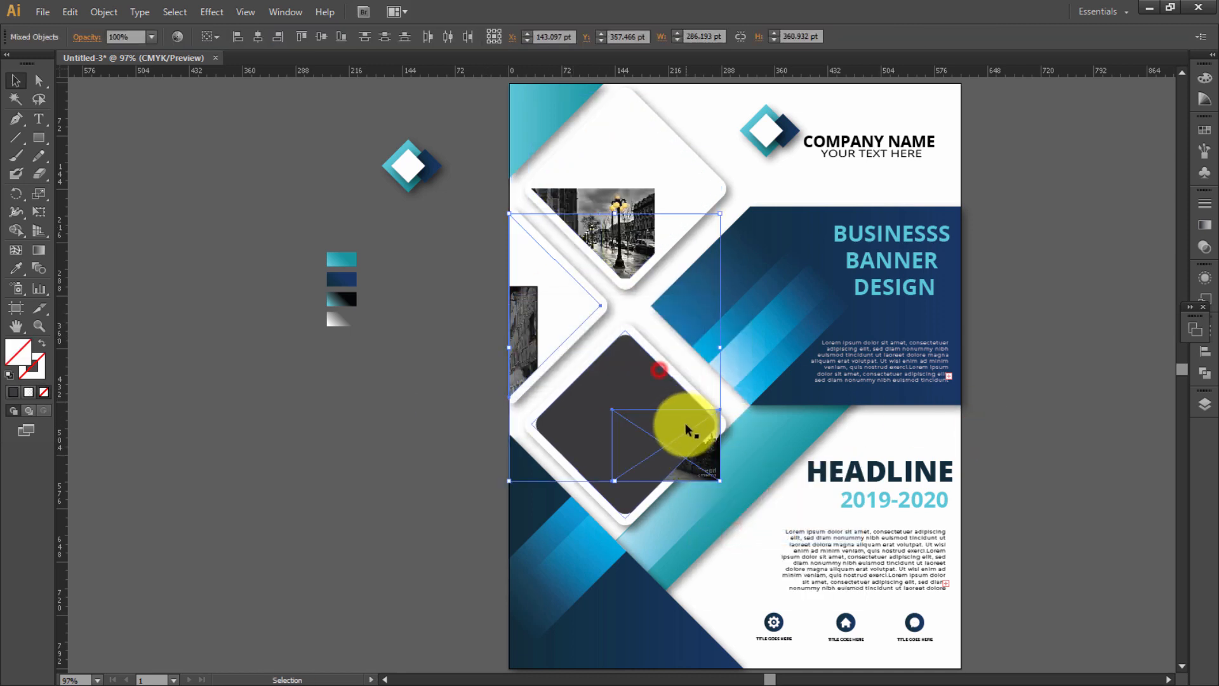
right_click(685, 423)
click(746, 510)
click(659, 370)
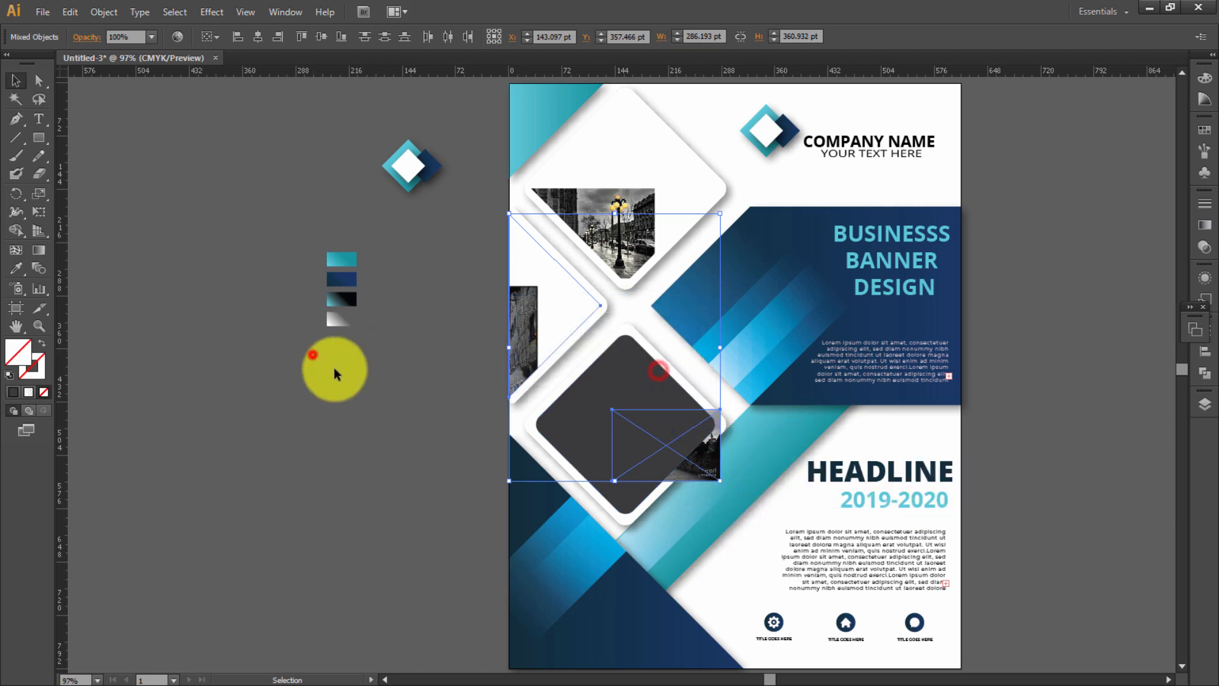
click(313, 354)
- Select only the telephone booth photo and the lower dark diamond and make a clipping mask from them
click(713, 484)
shift+click(612, 368)
right_click(611, 380)
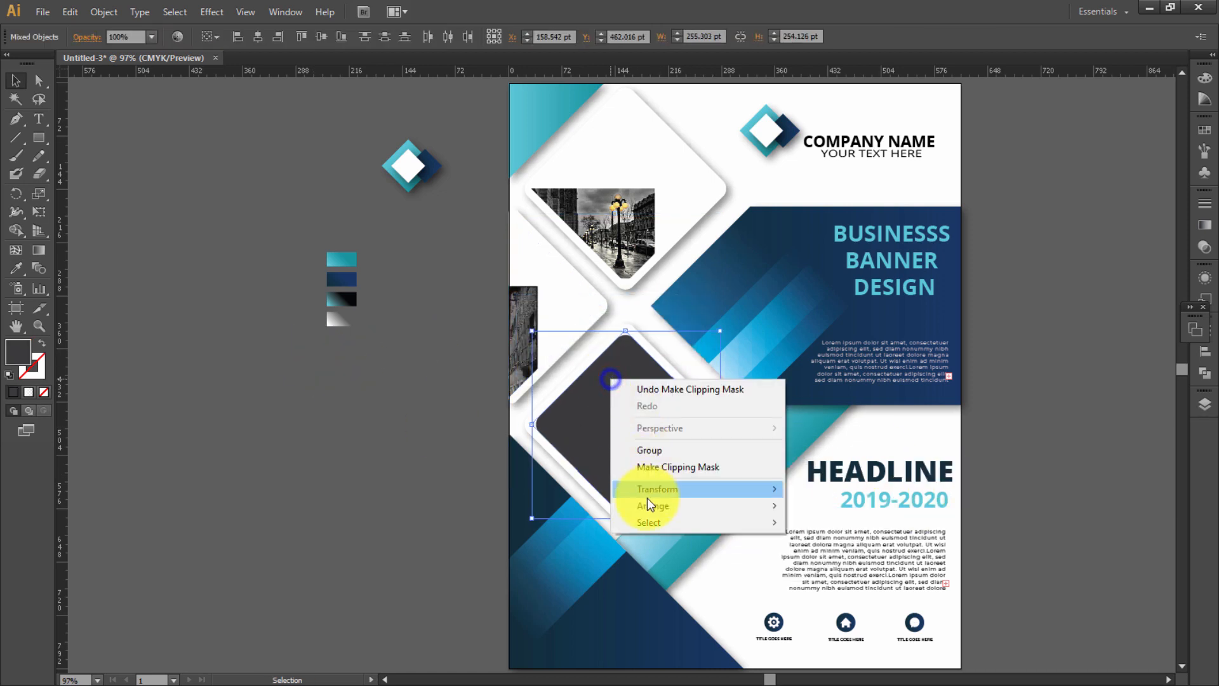
click(632, 466)
click(421, 413)
- Enlarge the street lamp photo inside its clip group to about 532 by 333 pt and position it to fill the upper diamond
double_click(595, 215)
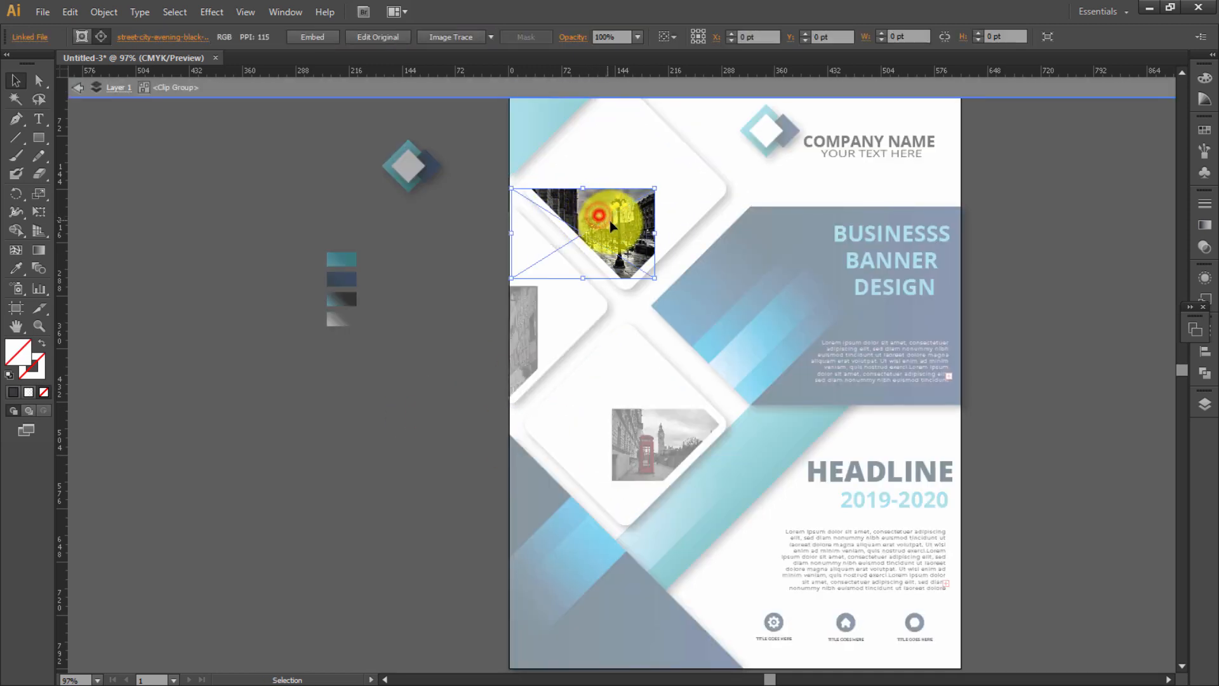
drag(630, 233, 639, 195)
drag(663, 242, 632, 253)
scroll(639, 229, up, 2)
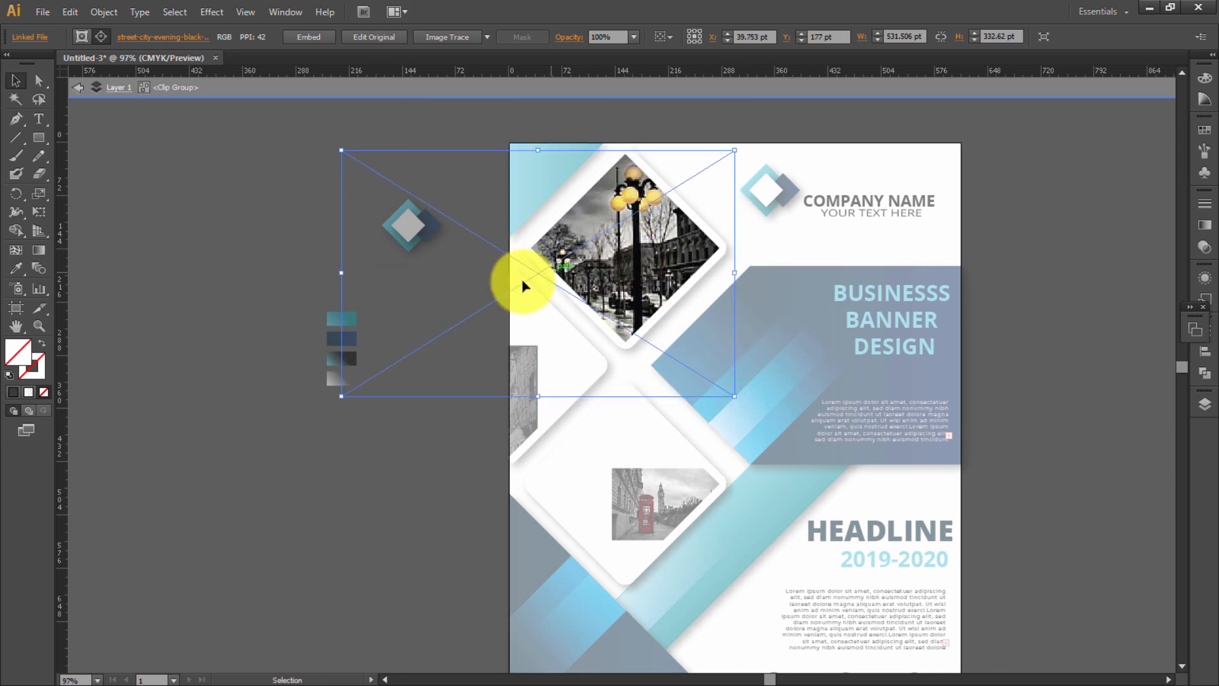
double_click(374, 262)
- Enlarge the alley photo inside its clip group to about 225 by 322 pt and position it to fill the left diamond
click(514, 373)
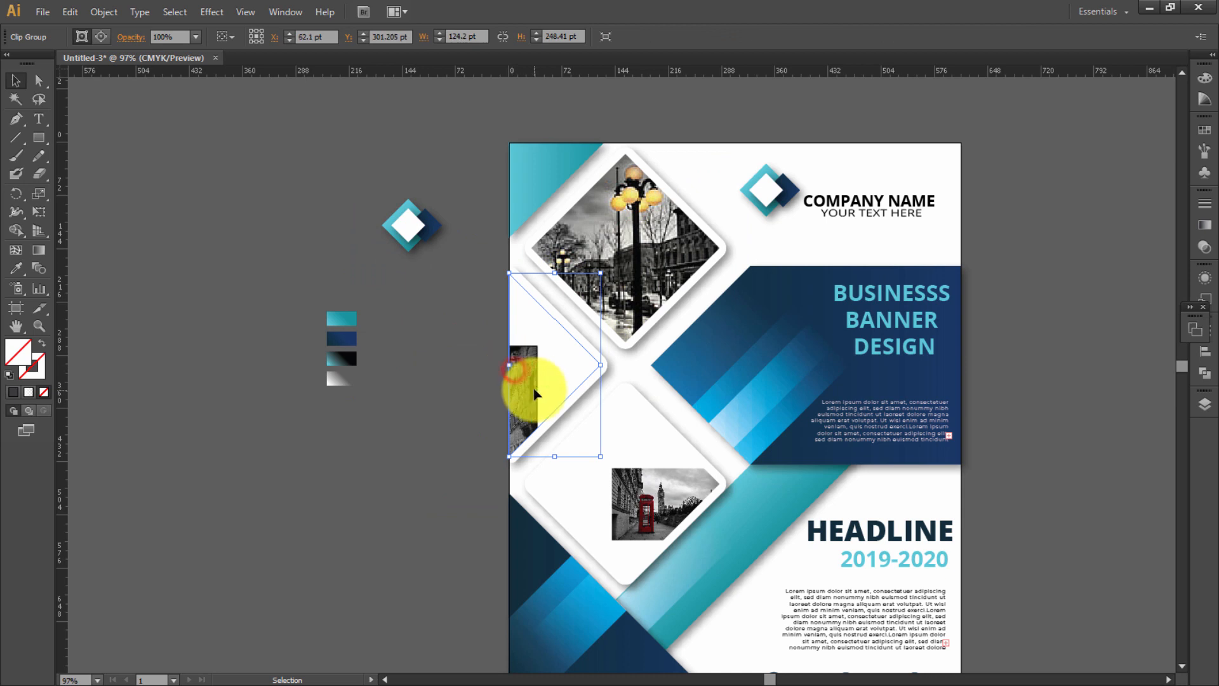
double_click(534, 392)
drag(534, 393, 576, 336)
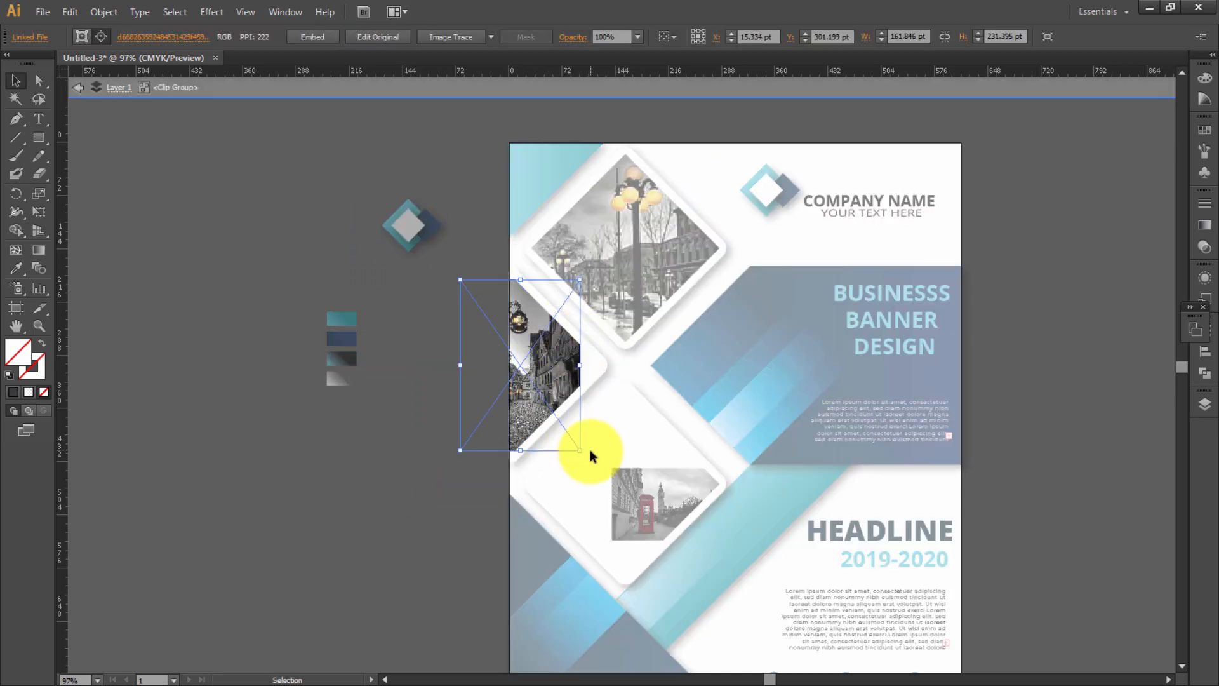
drag(581, 453, 604, 484)
mouse_move(553, 449)
mouse_down()
mouse_move(566, 461)
mouse_move(557, 469)
mouse_up()
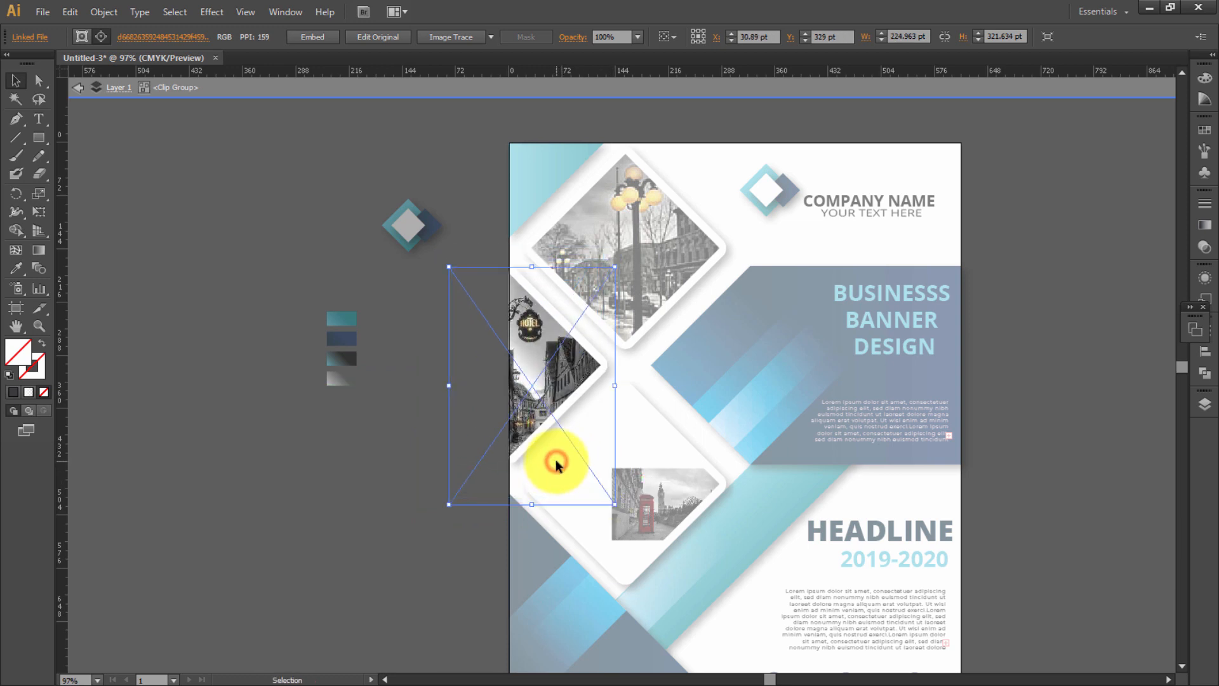
double_click(390, 352)
- Enlarge the telephone booth photo inside its clip group to about 461 by 305 pt and position it to fill the lower diamond
double_click(644, 513)
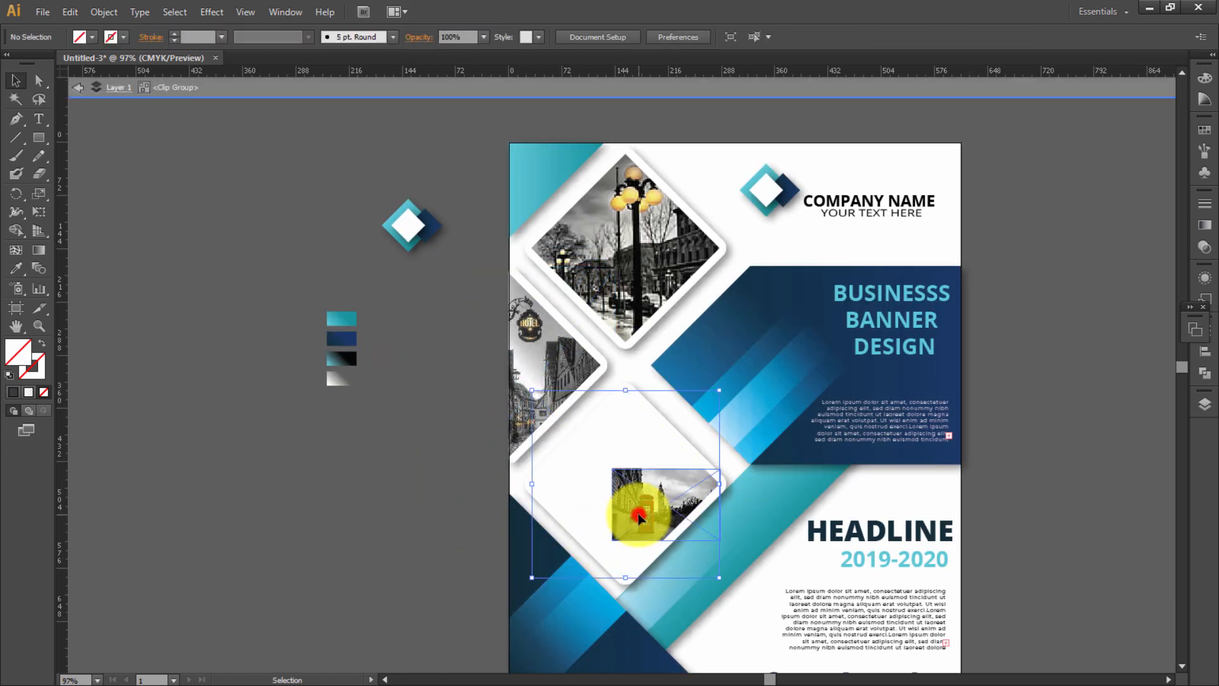
drag(725, 544, 829, 660)
drag(698, 584, 725, 576)
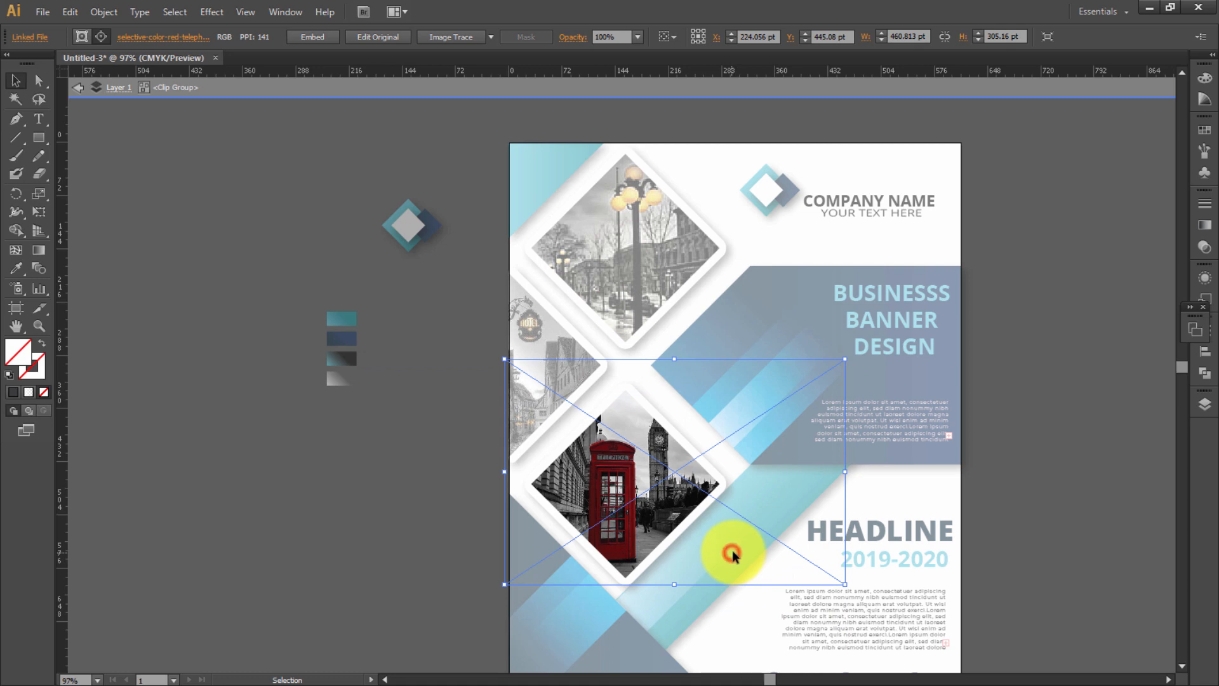
drag(730, 555, 722, 547)
double_click(997, 471)
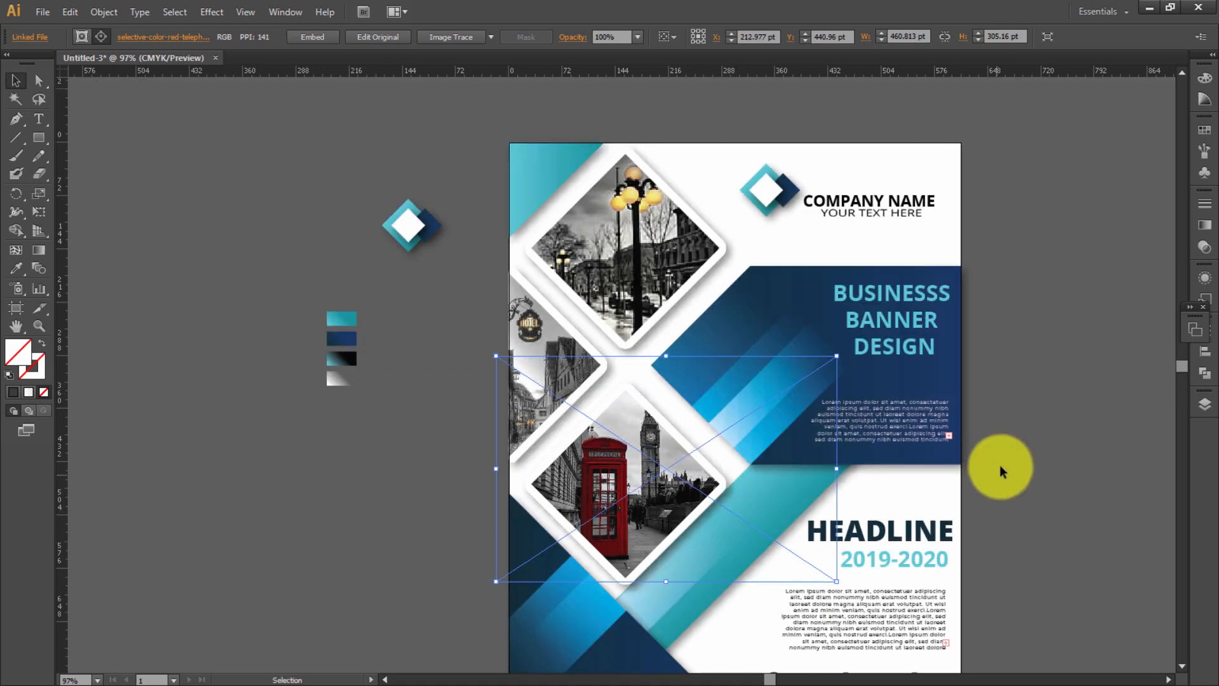
- Delete the spare logo and the four gradient swatches lying outside the flyer
key(ctrl+0)
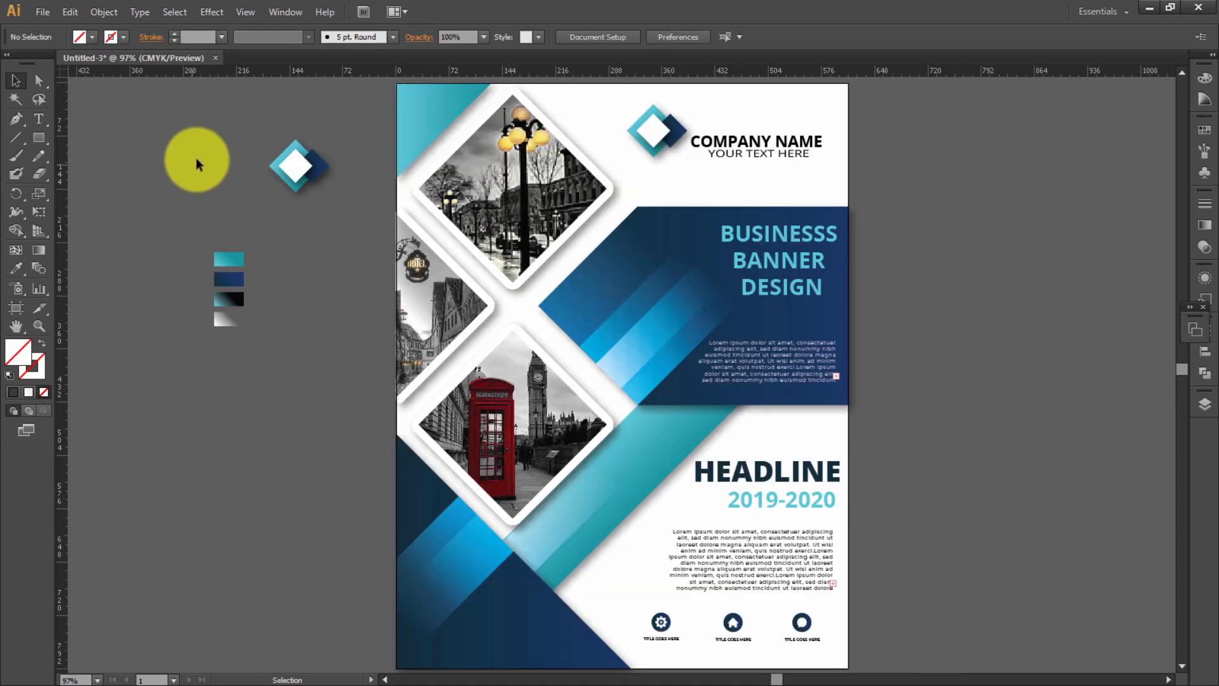
drag(196, 136, 307, 404)
key(Delete)
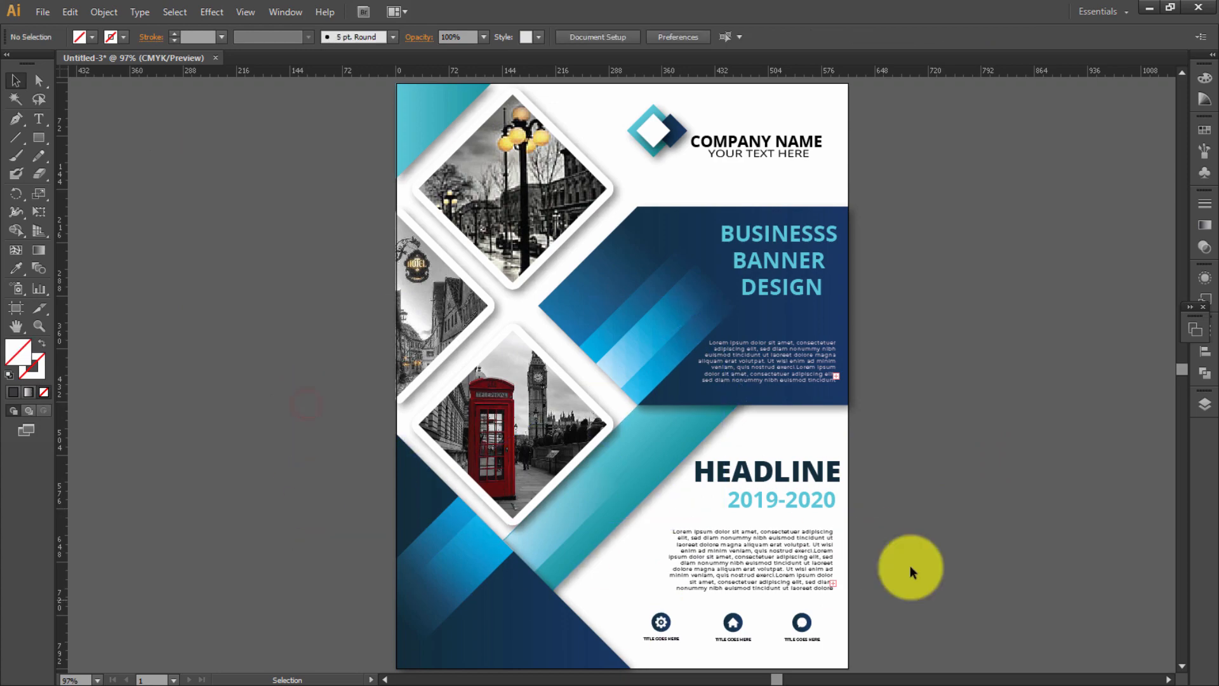